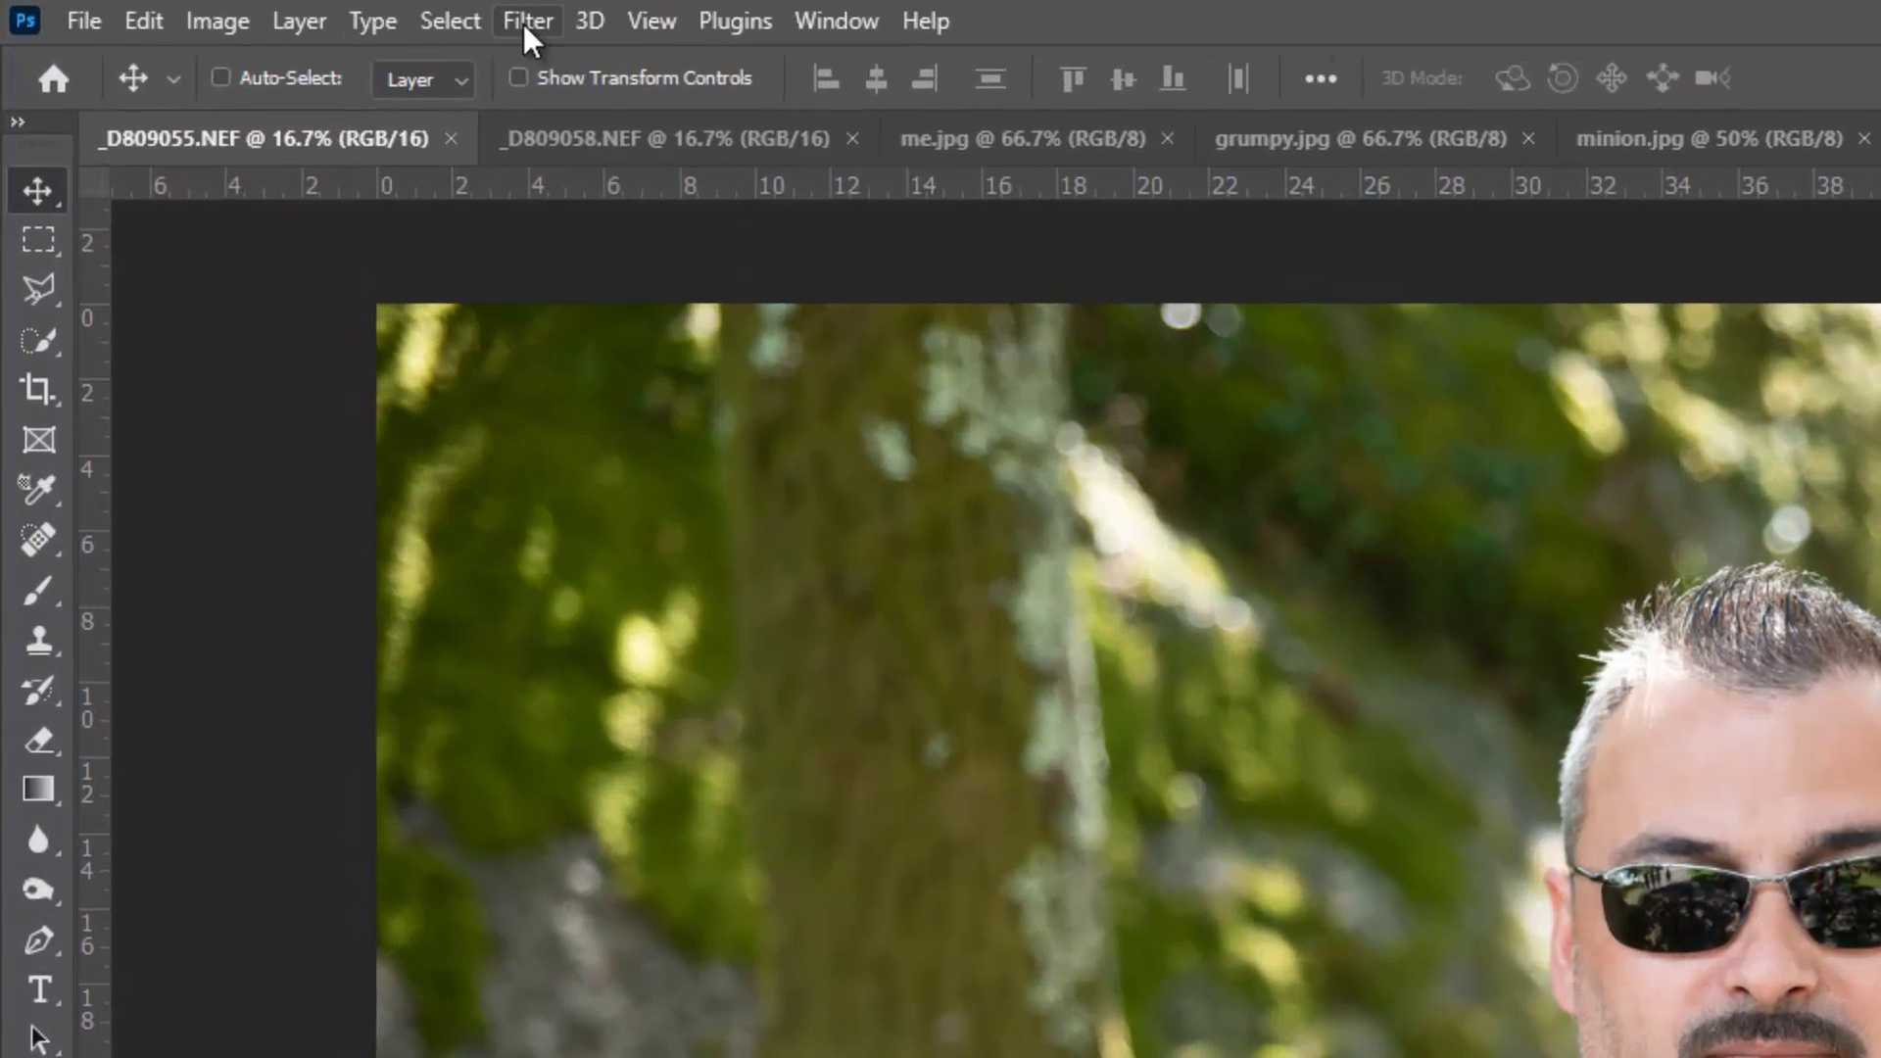
# Step: Enable the Smart Portrait filter from the beta list in Filter > Neural Filters
pyautogui.click(525, 21)
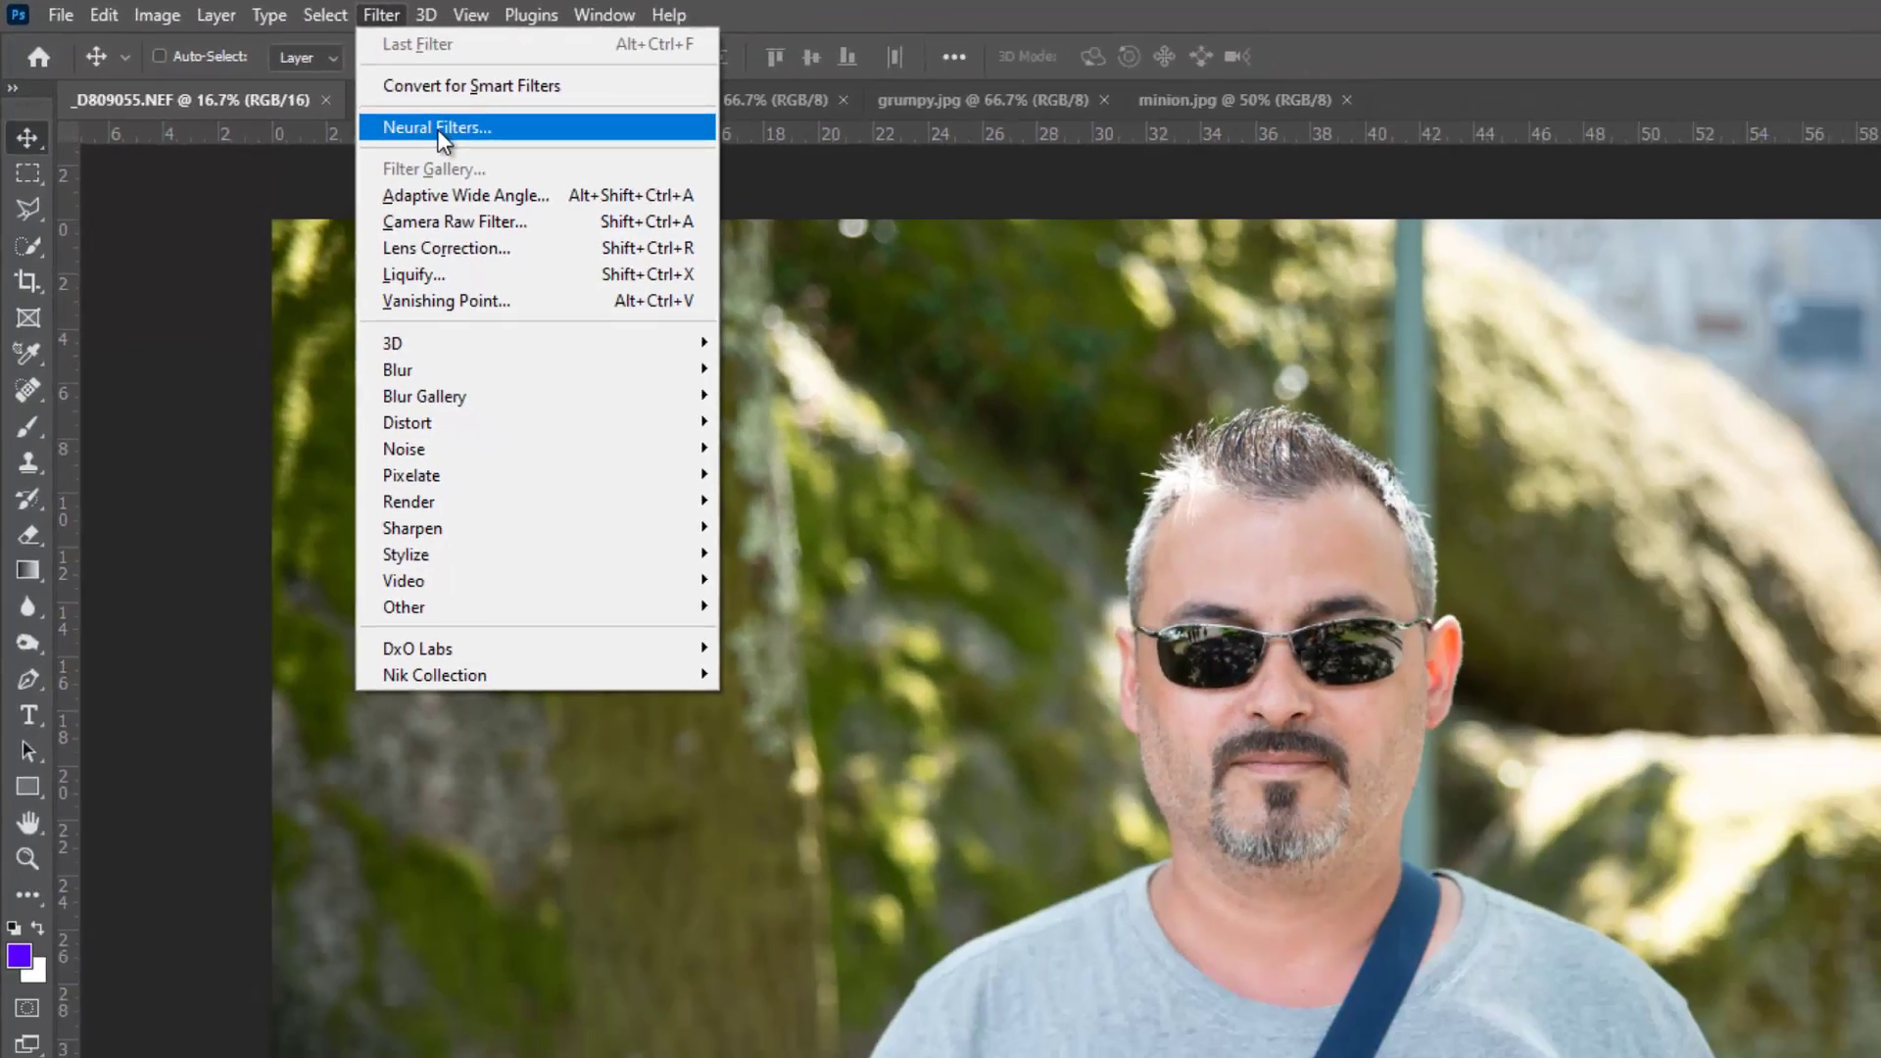
pyautogui.click(602, 178)
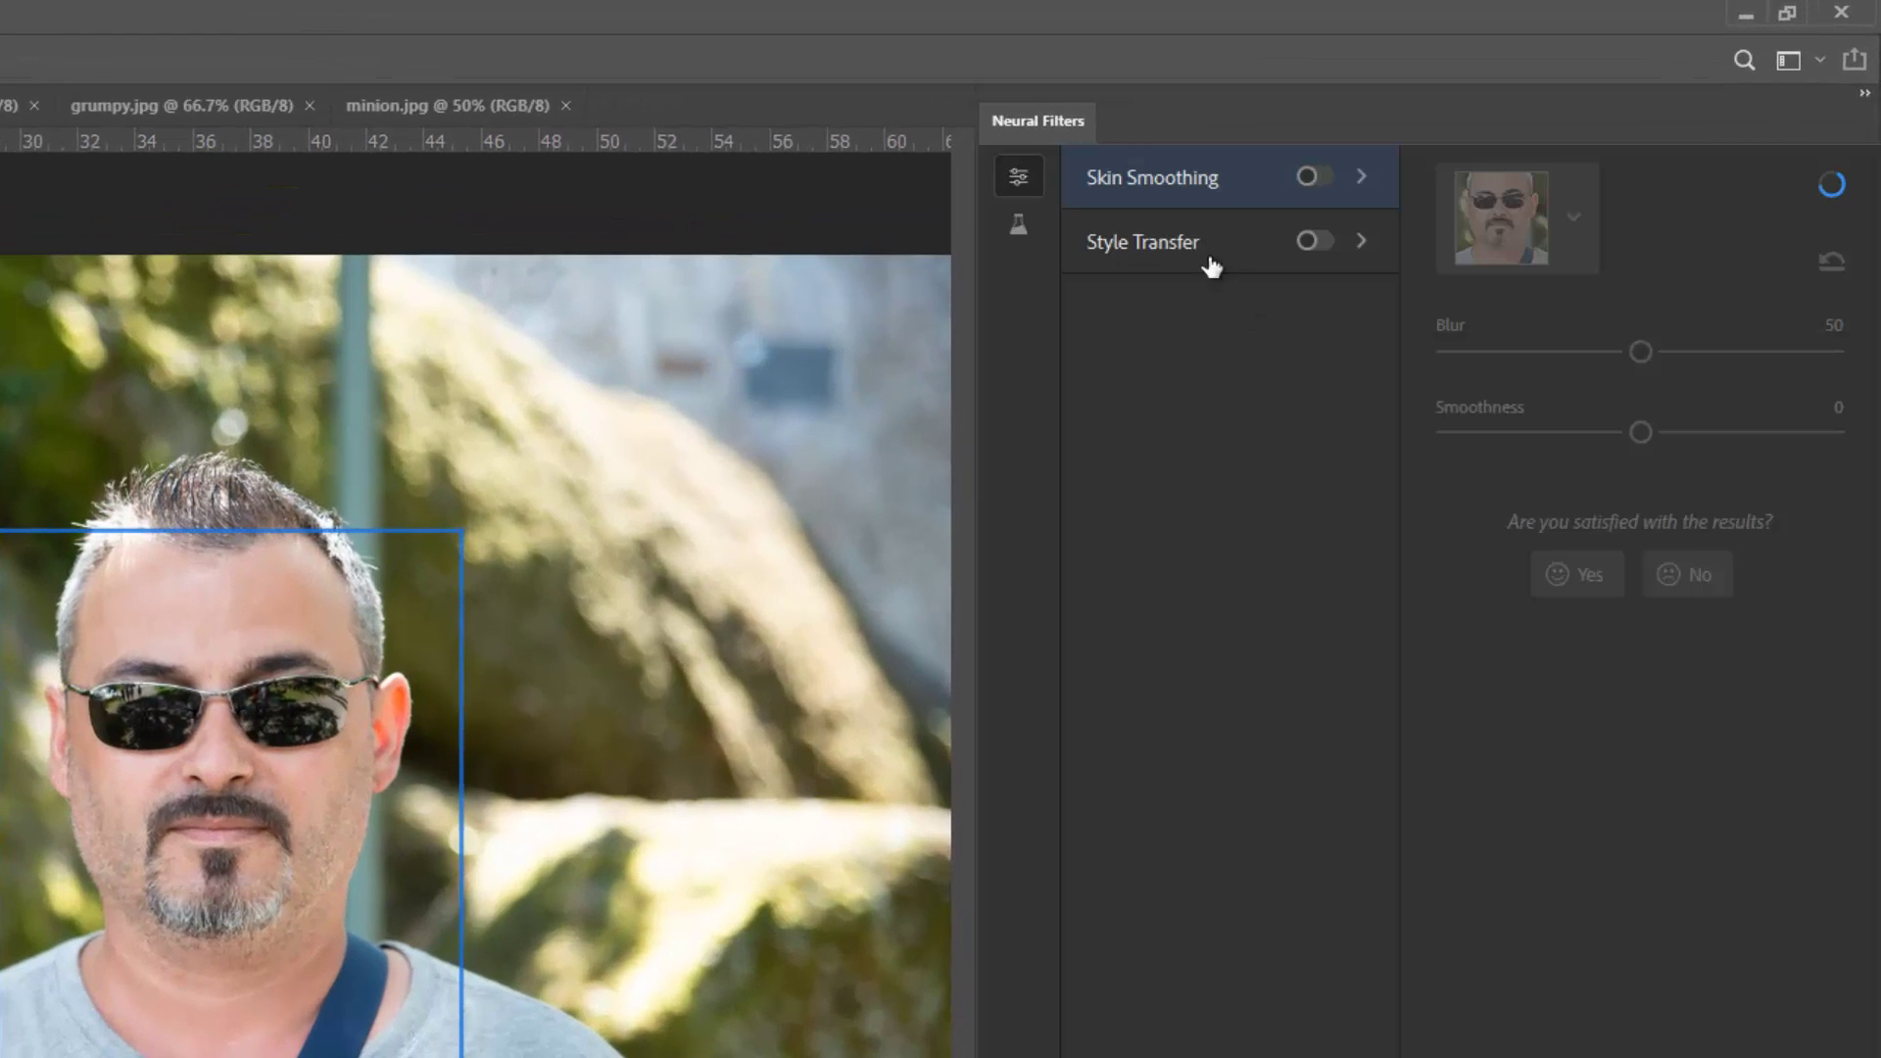
pyautogui.click(1020, 232)
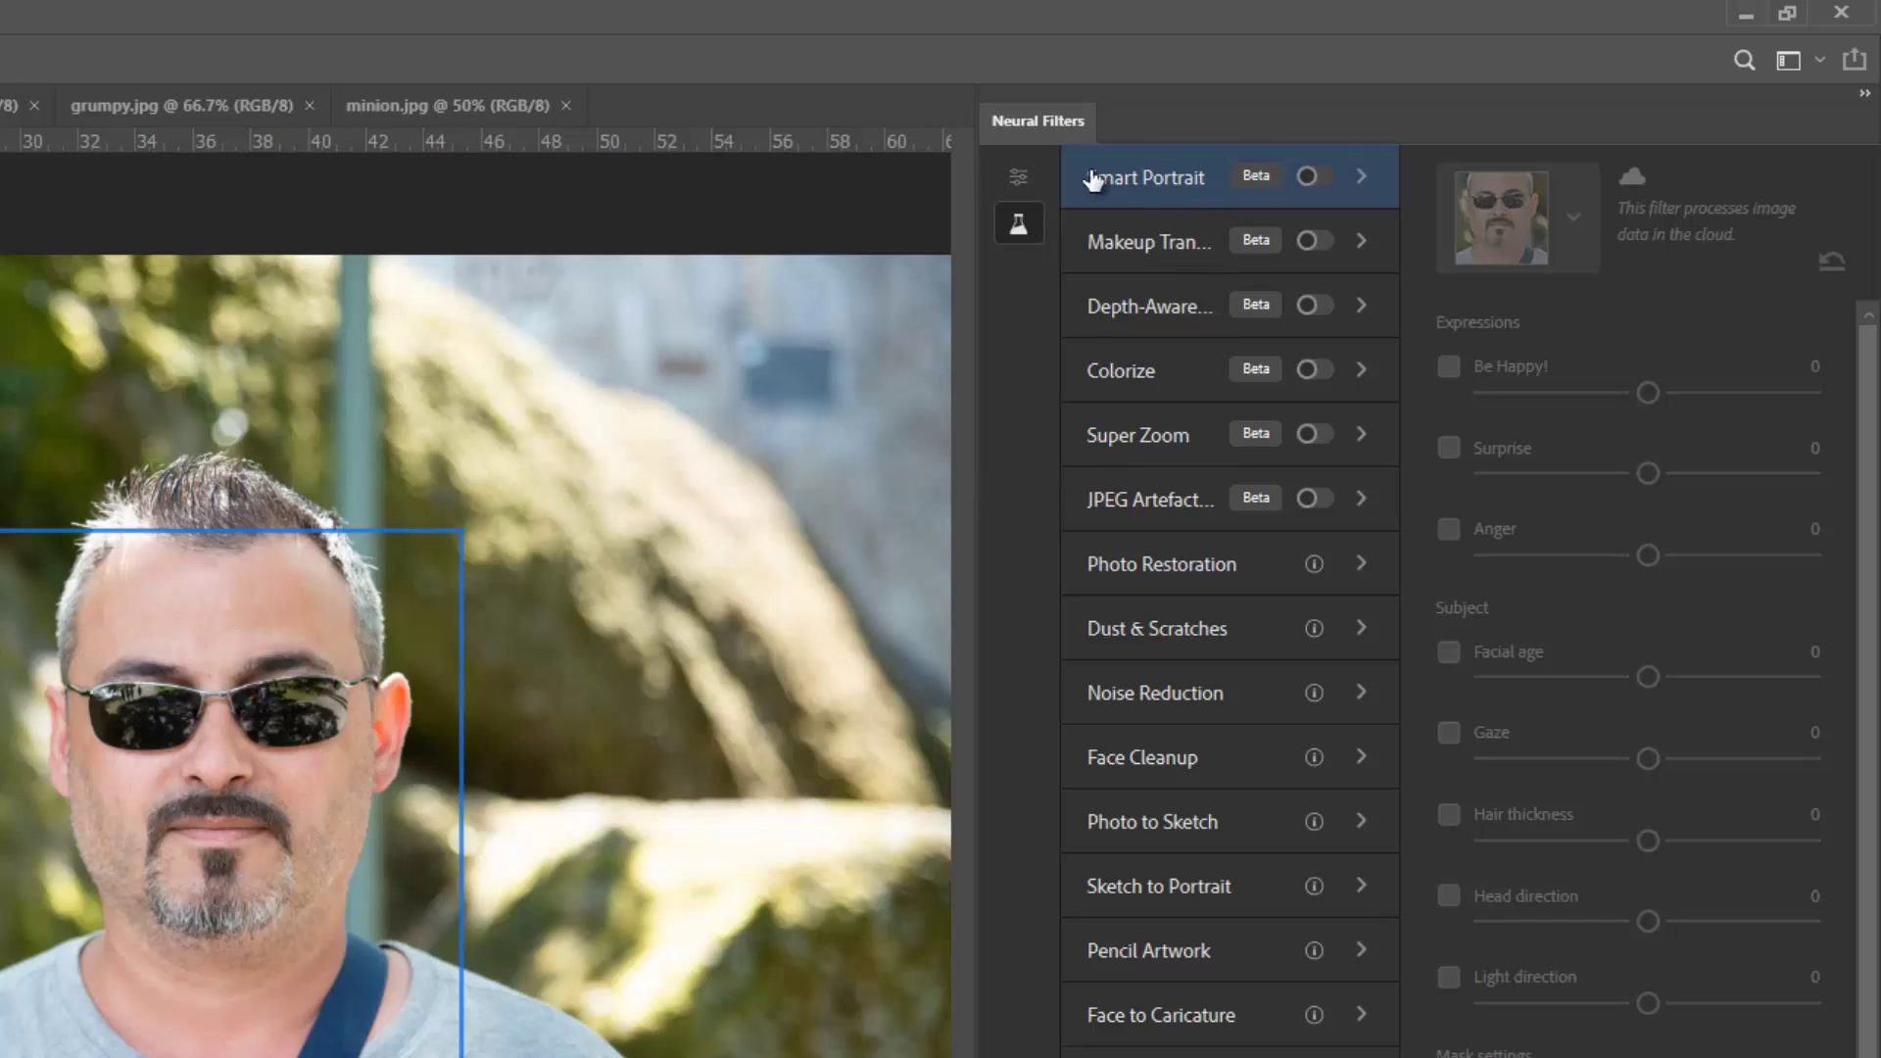
pyautogui.click(1308, 178)
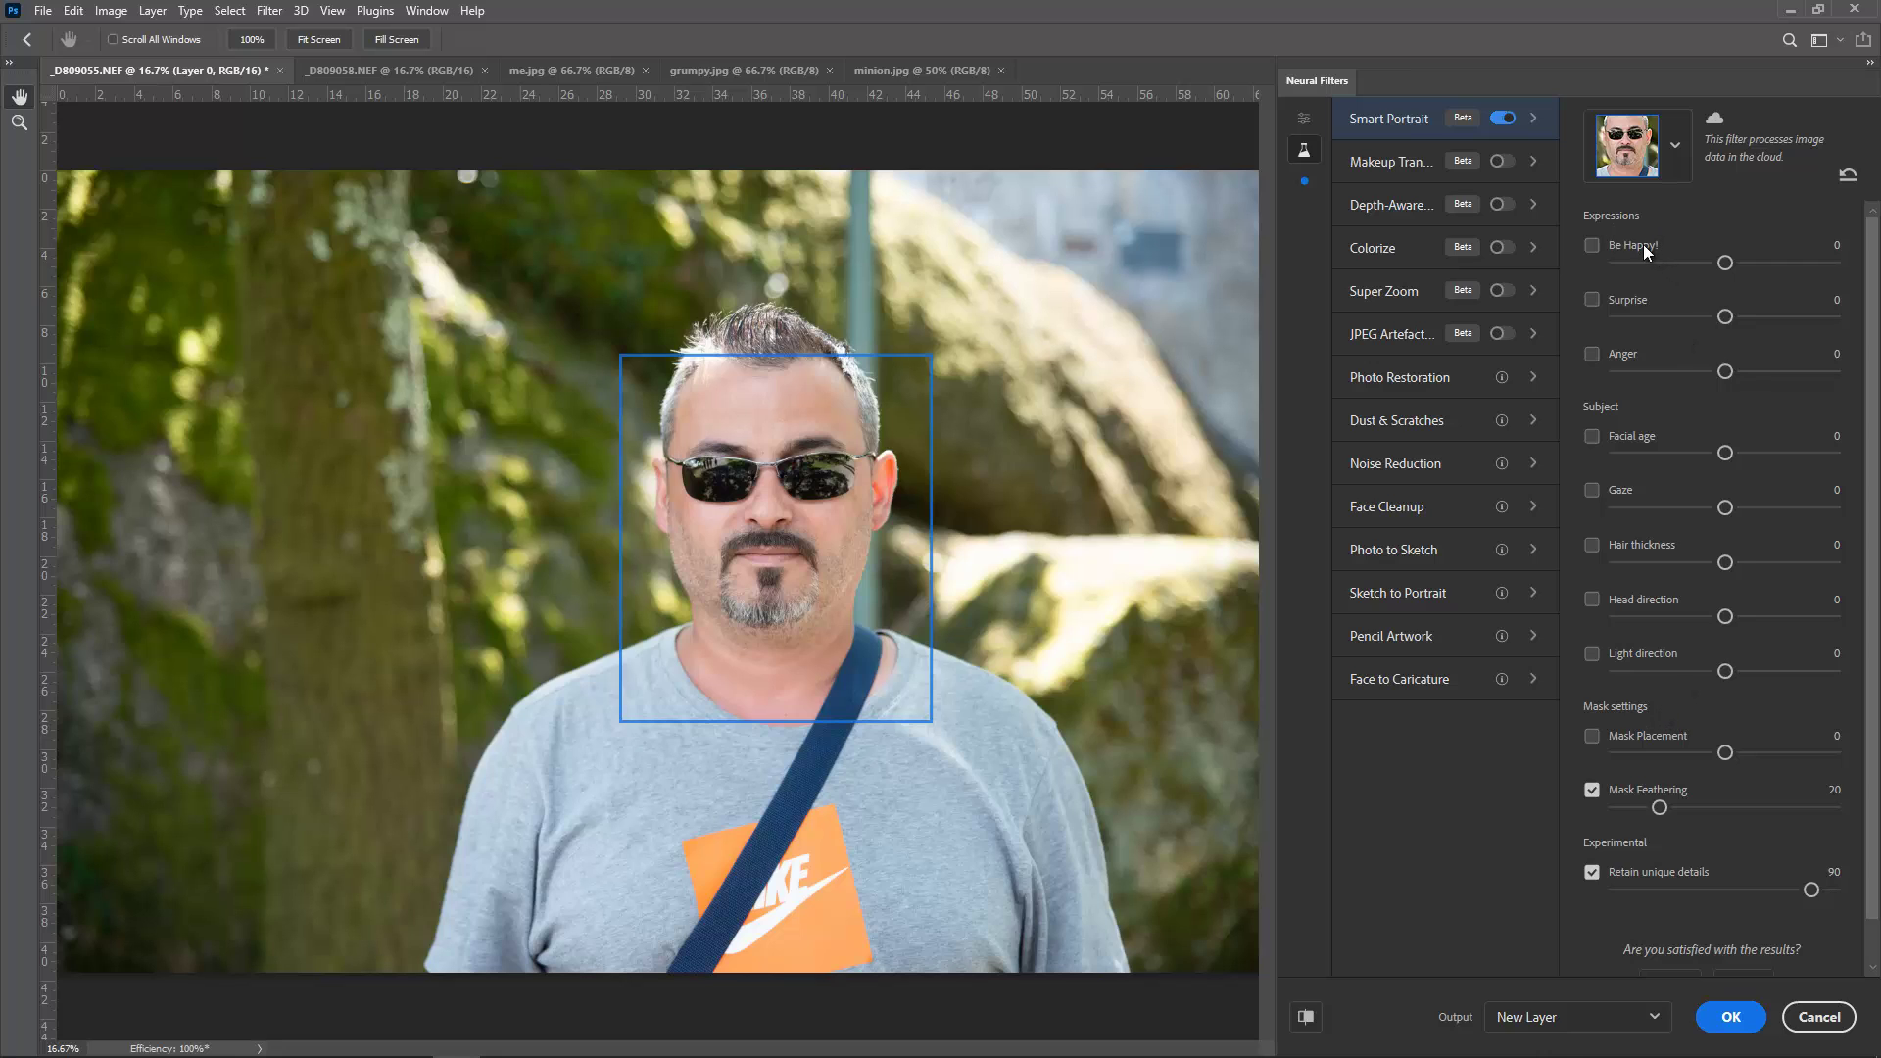
# Step: Enable Be Happy!, try it at 50 and -50, then settle it at 12
pyautogui.click(1592, 245)
pyautogui.moveTo(1724, 263); pyautogui.dragTo(1722, 262)
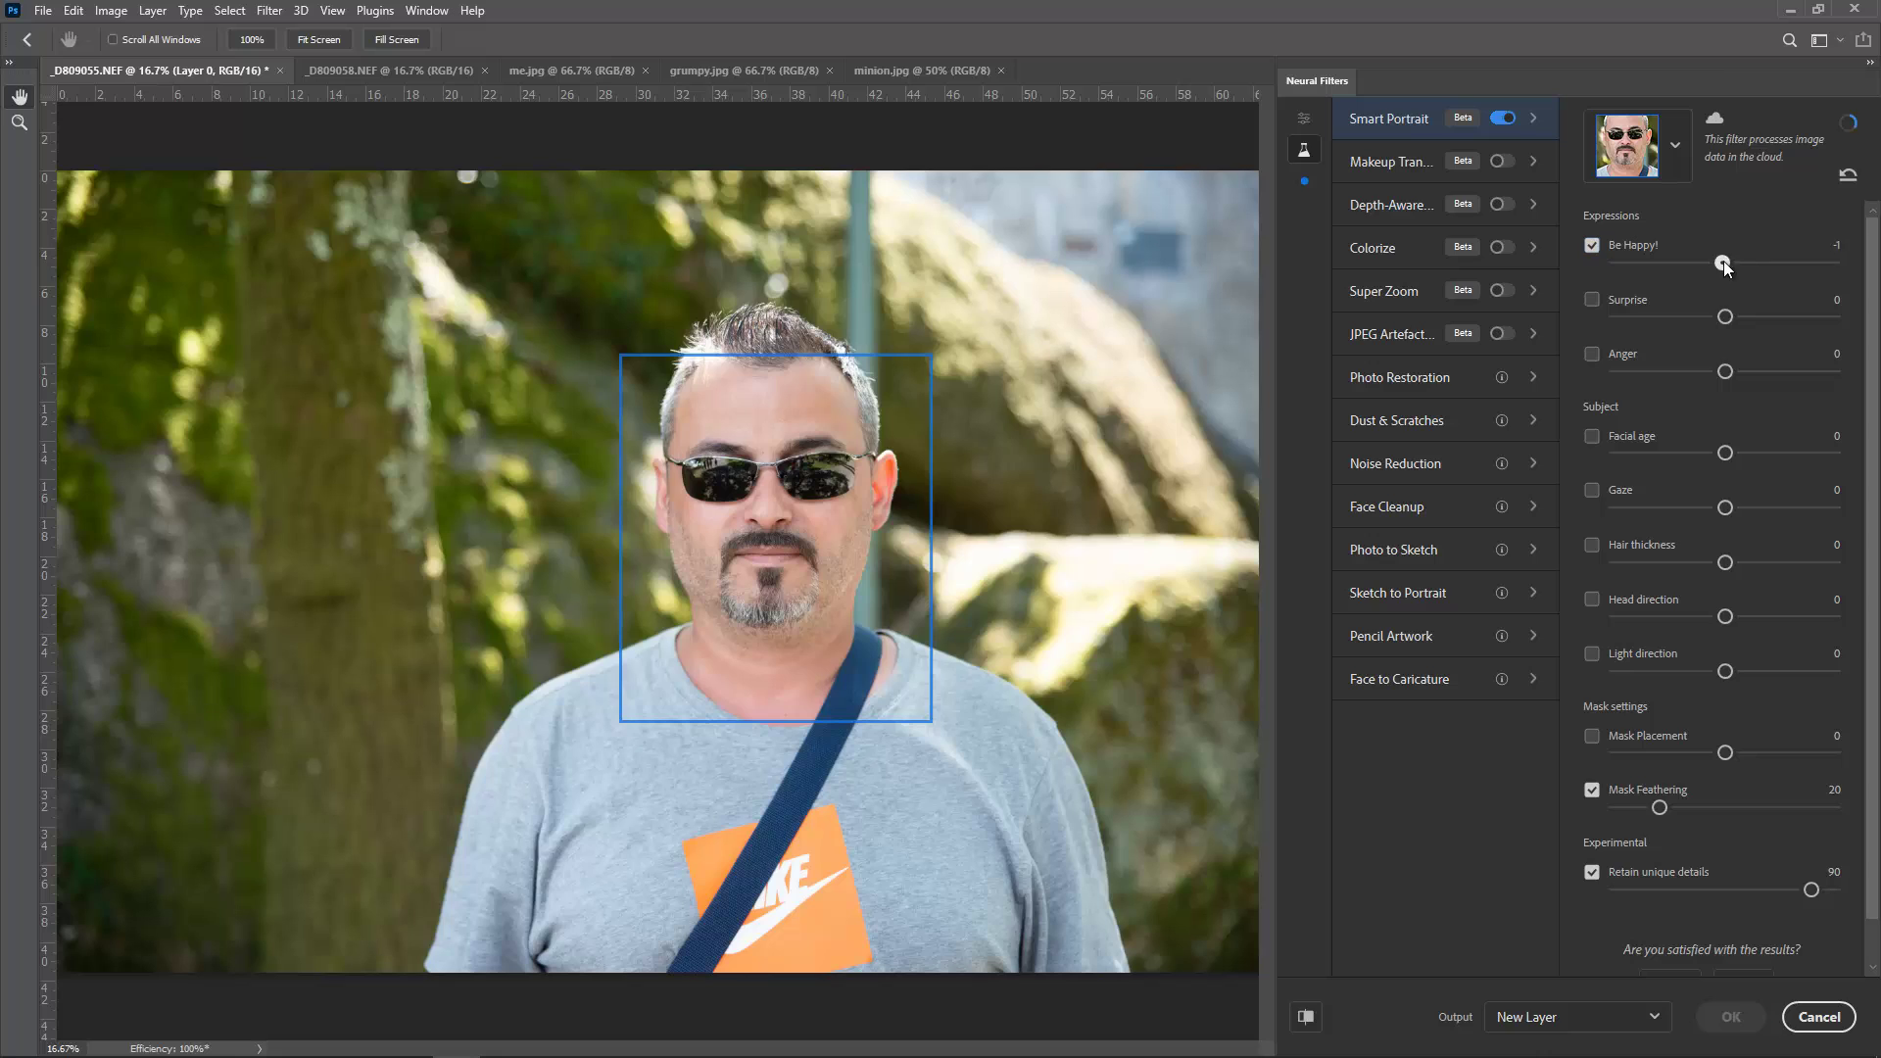
pyautogui.moveTo(1878, 270); pyautogui.dragTo(1874, 274)
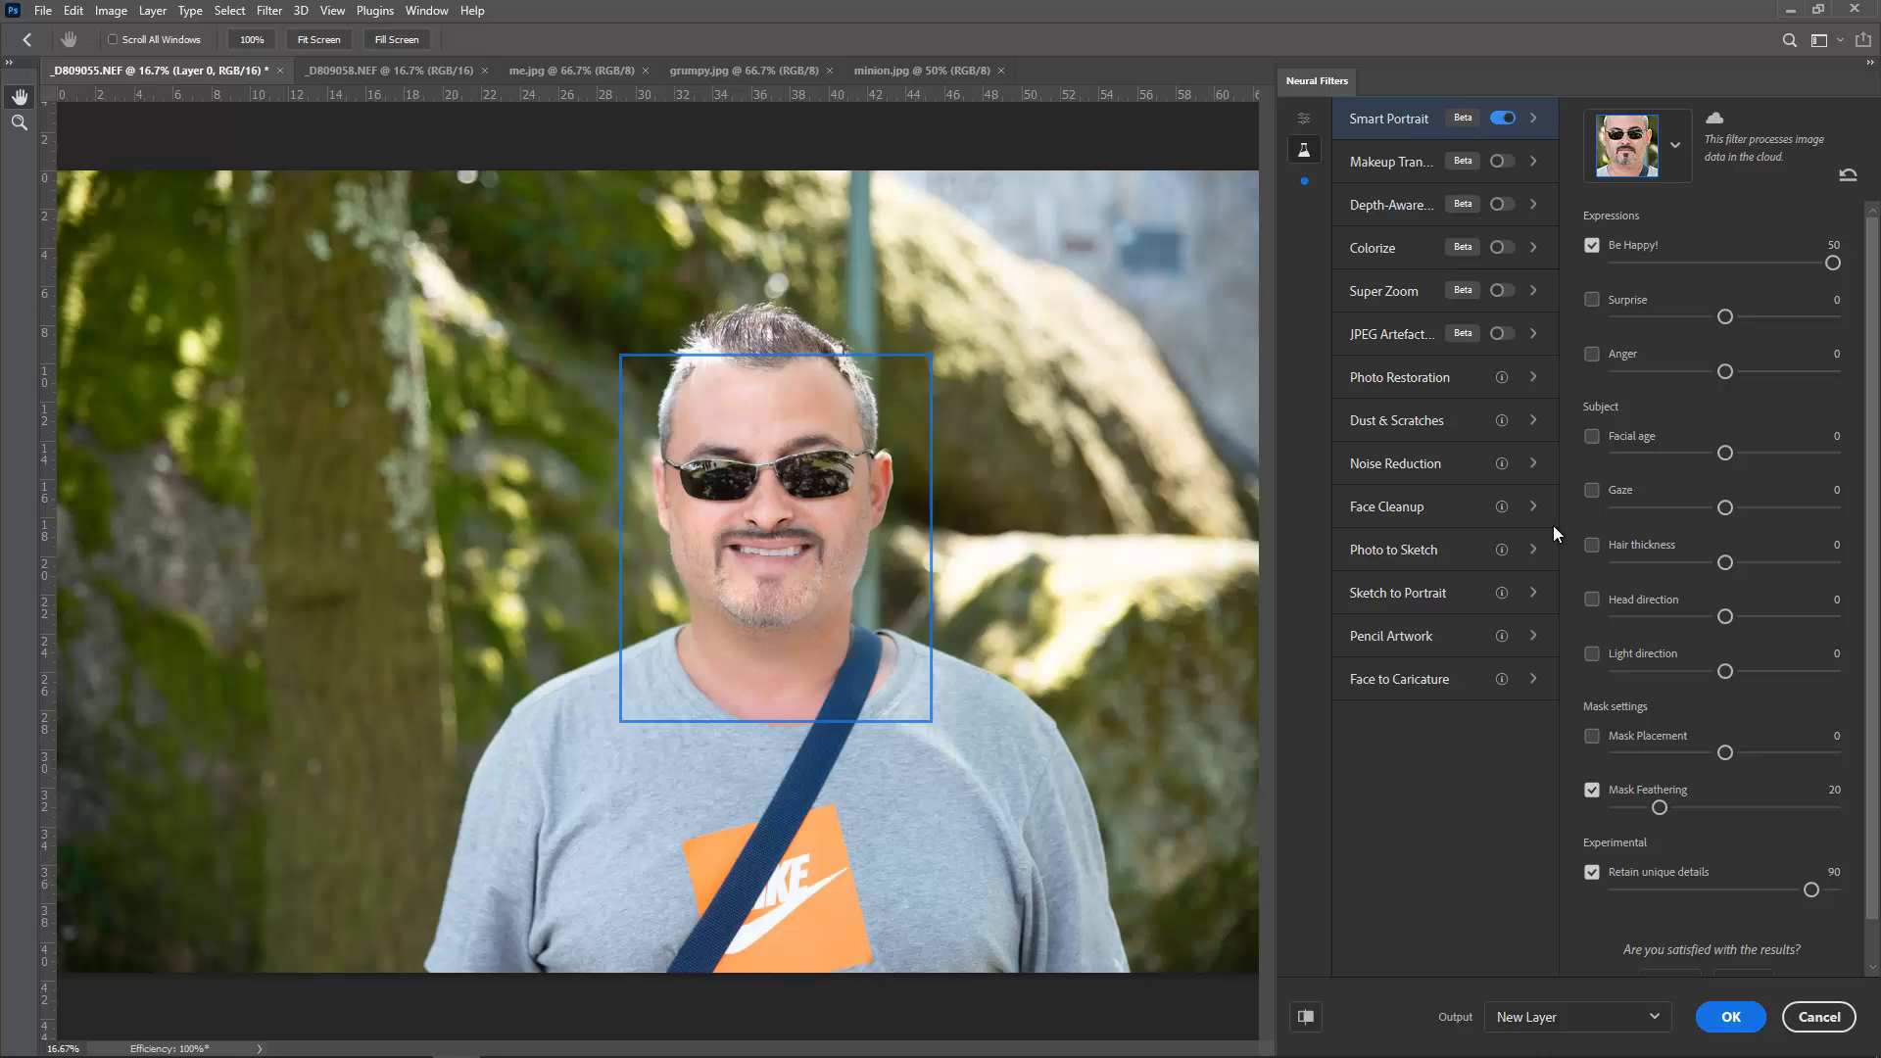
pyautogui.moveTo(1696, 262); pyautogui.dragTo(1549, 260)
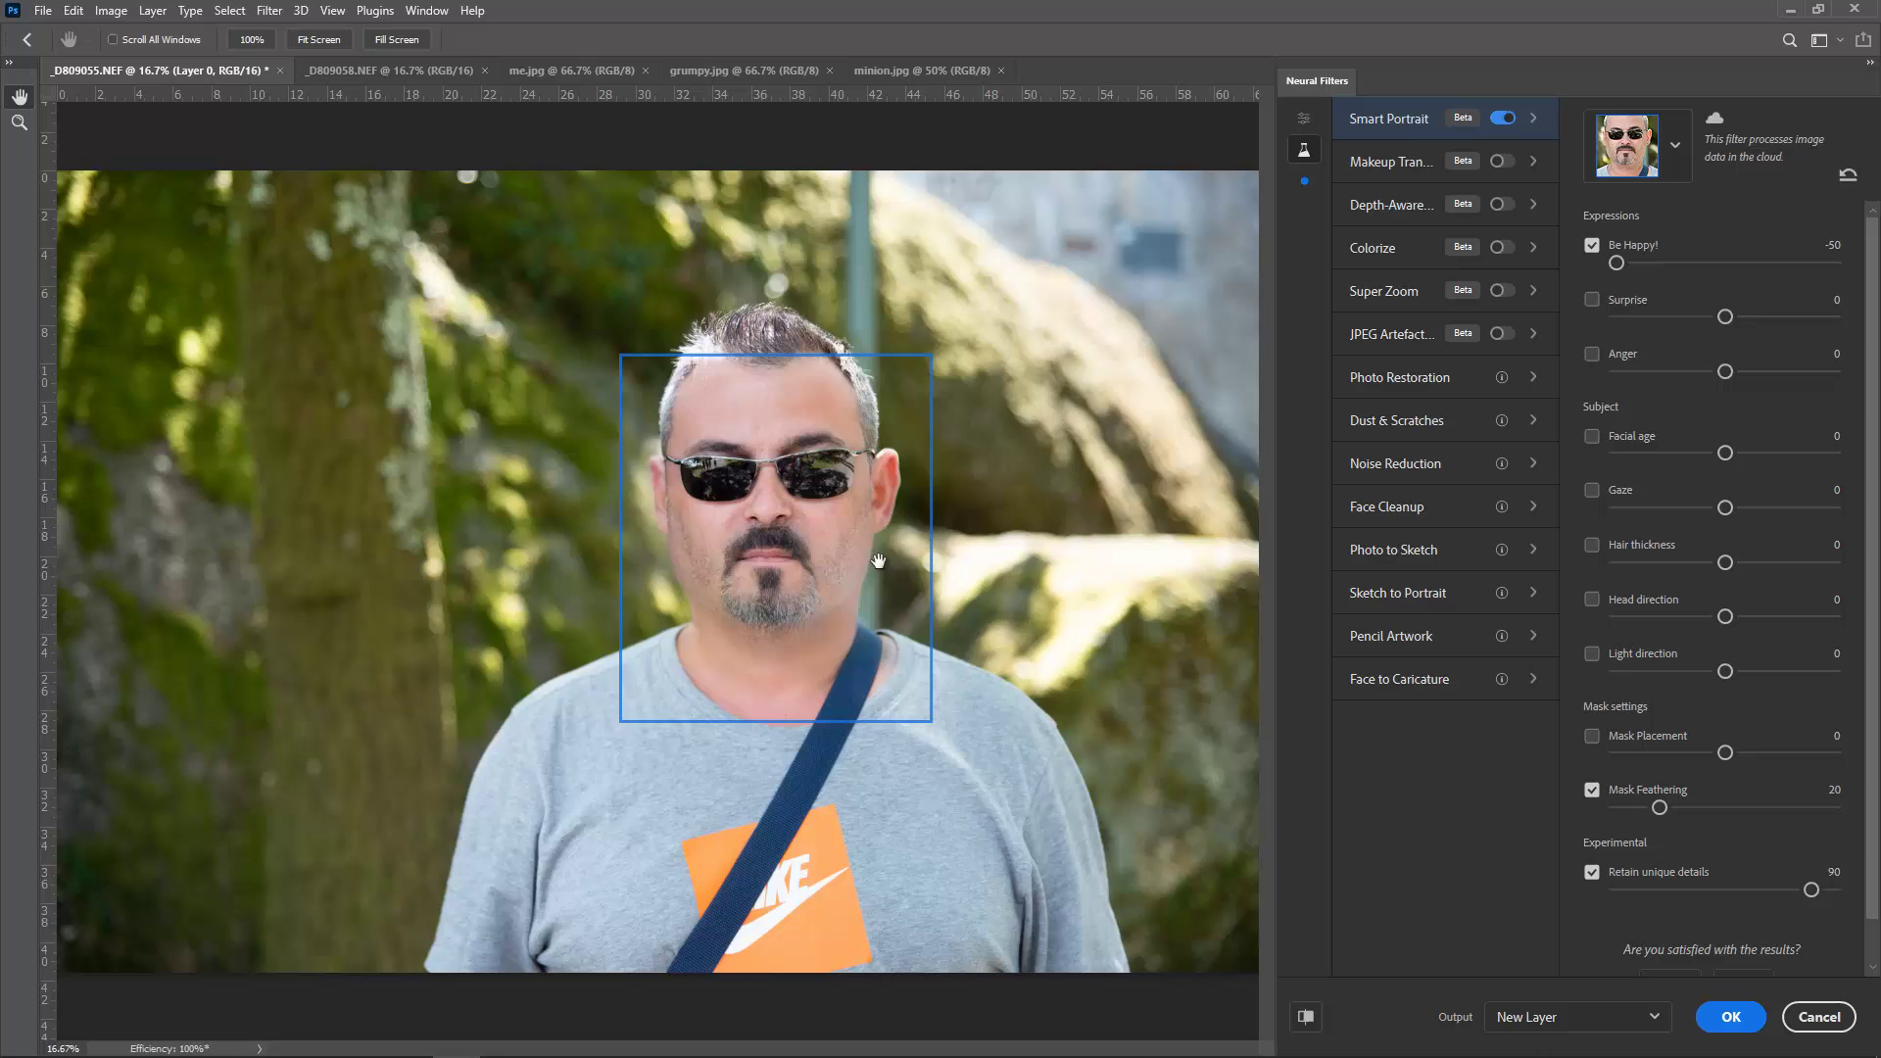
pyautogui.moveTo(1620, 261); pyautogui.dragTo(1681, 269)
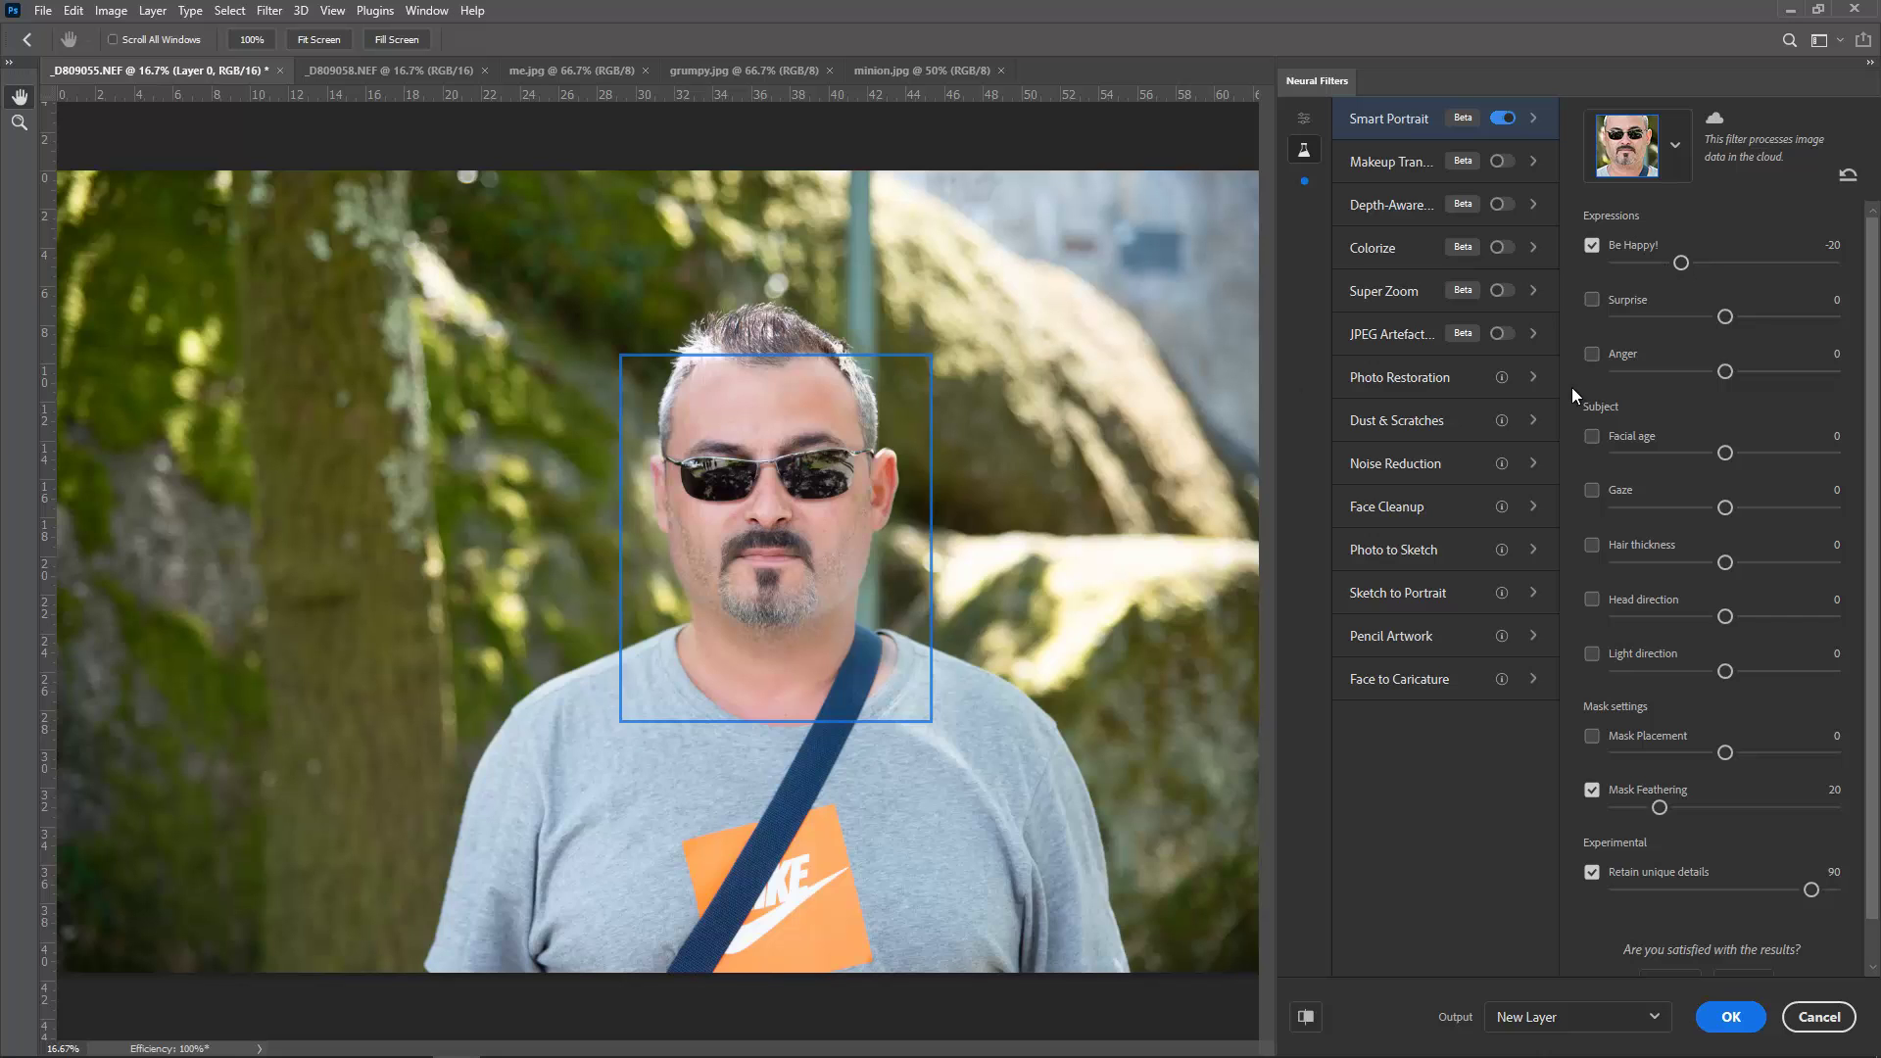
pyautogui.moveTo(1709, 261); pyautogui.dragTo(1726, 262)
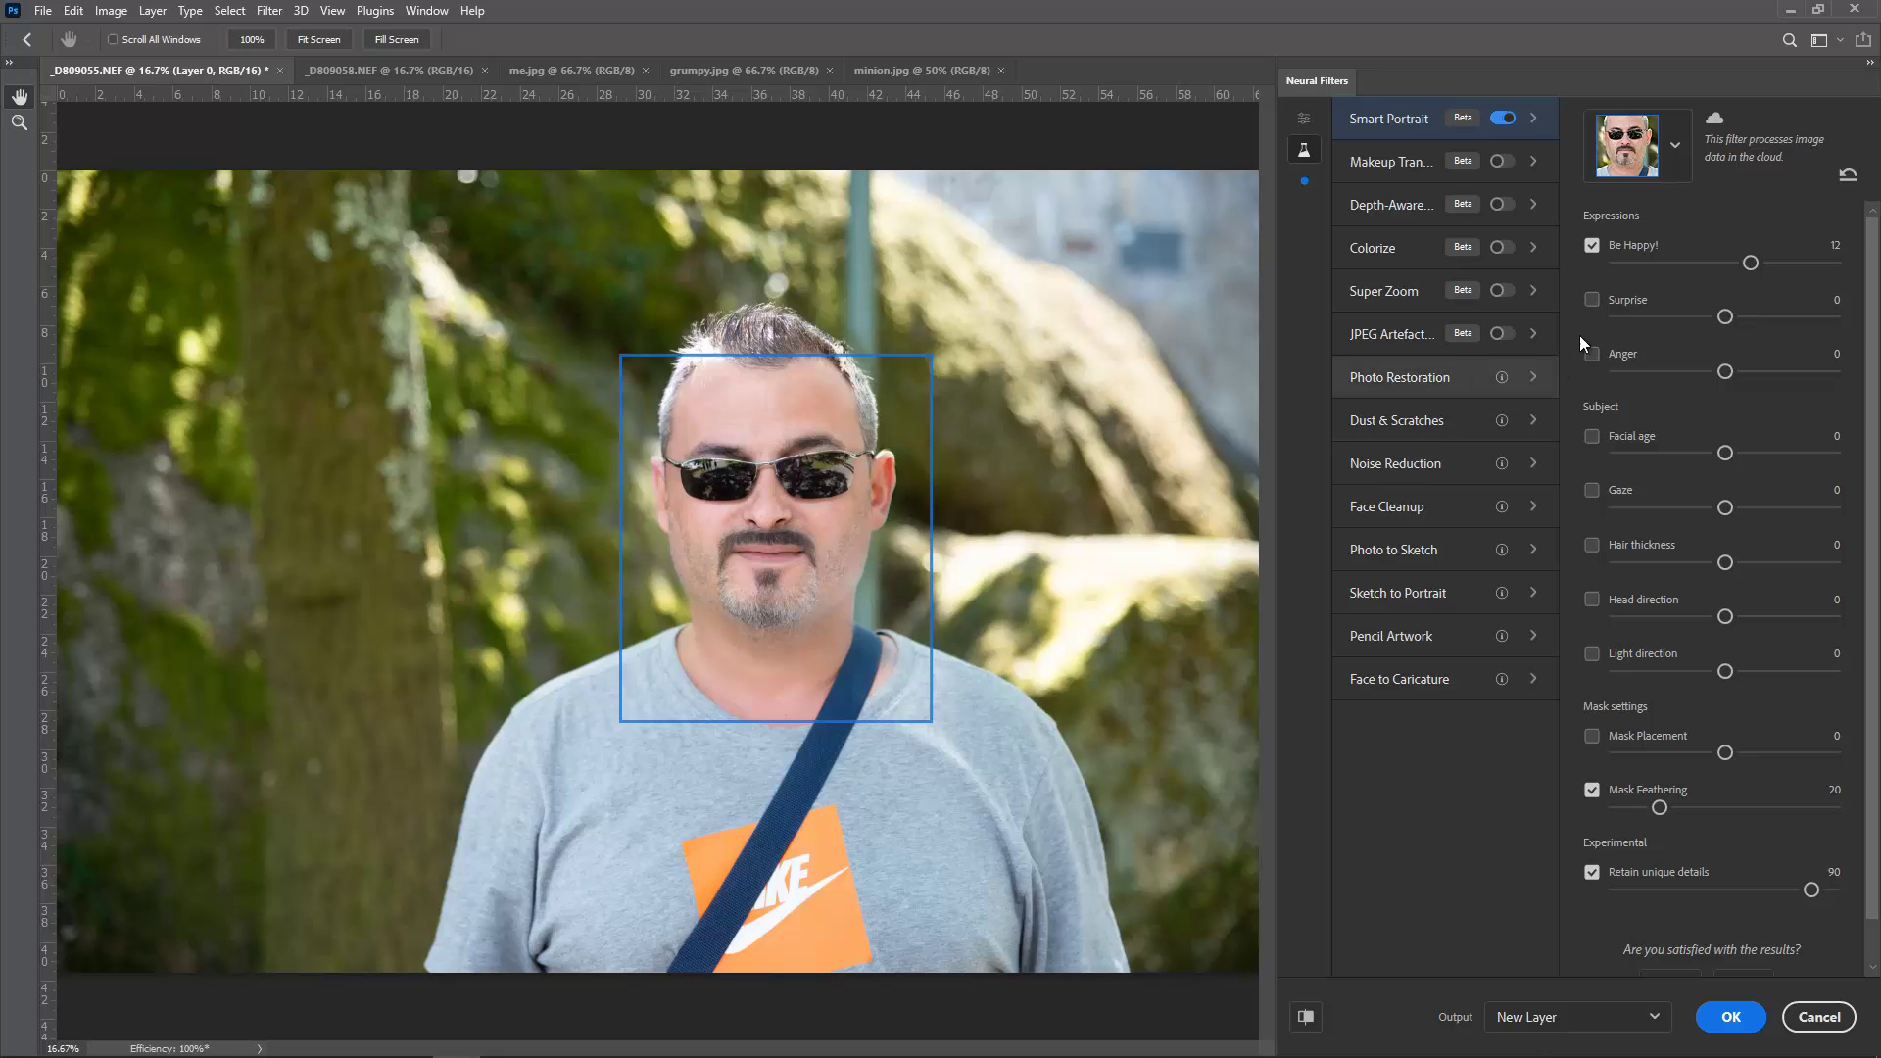
# Step: Swap Be Happy! for Surprise, try it at 50 and -50, then settle at 5
pyautogui.click(1589, 243)
pyautogui.click(1593, 299)
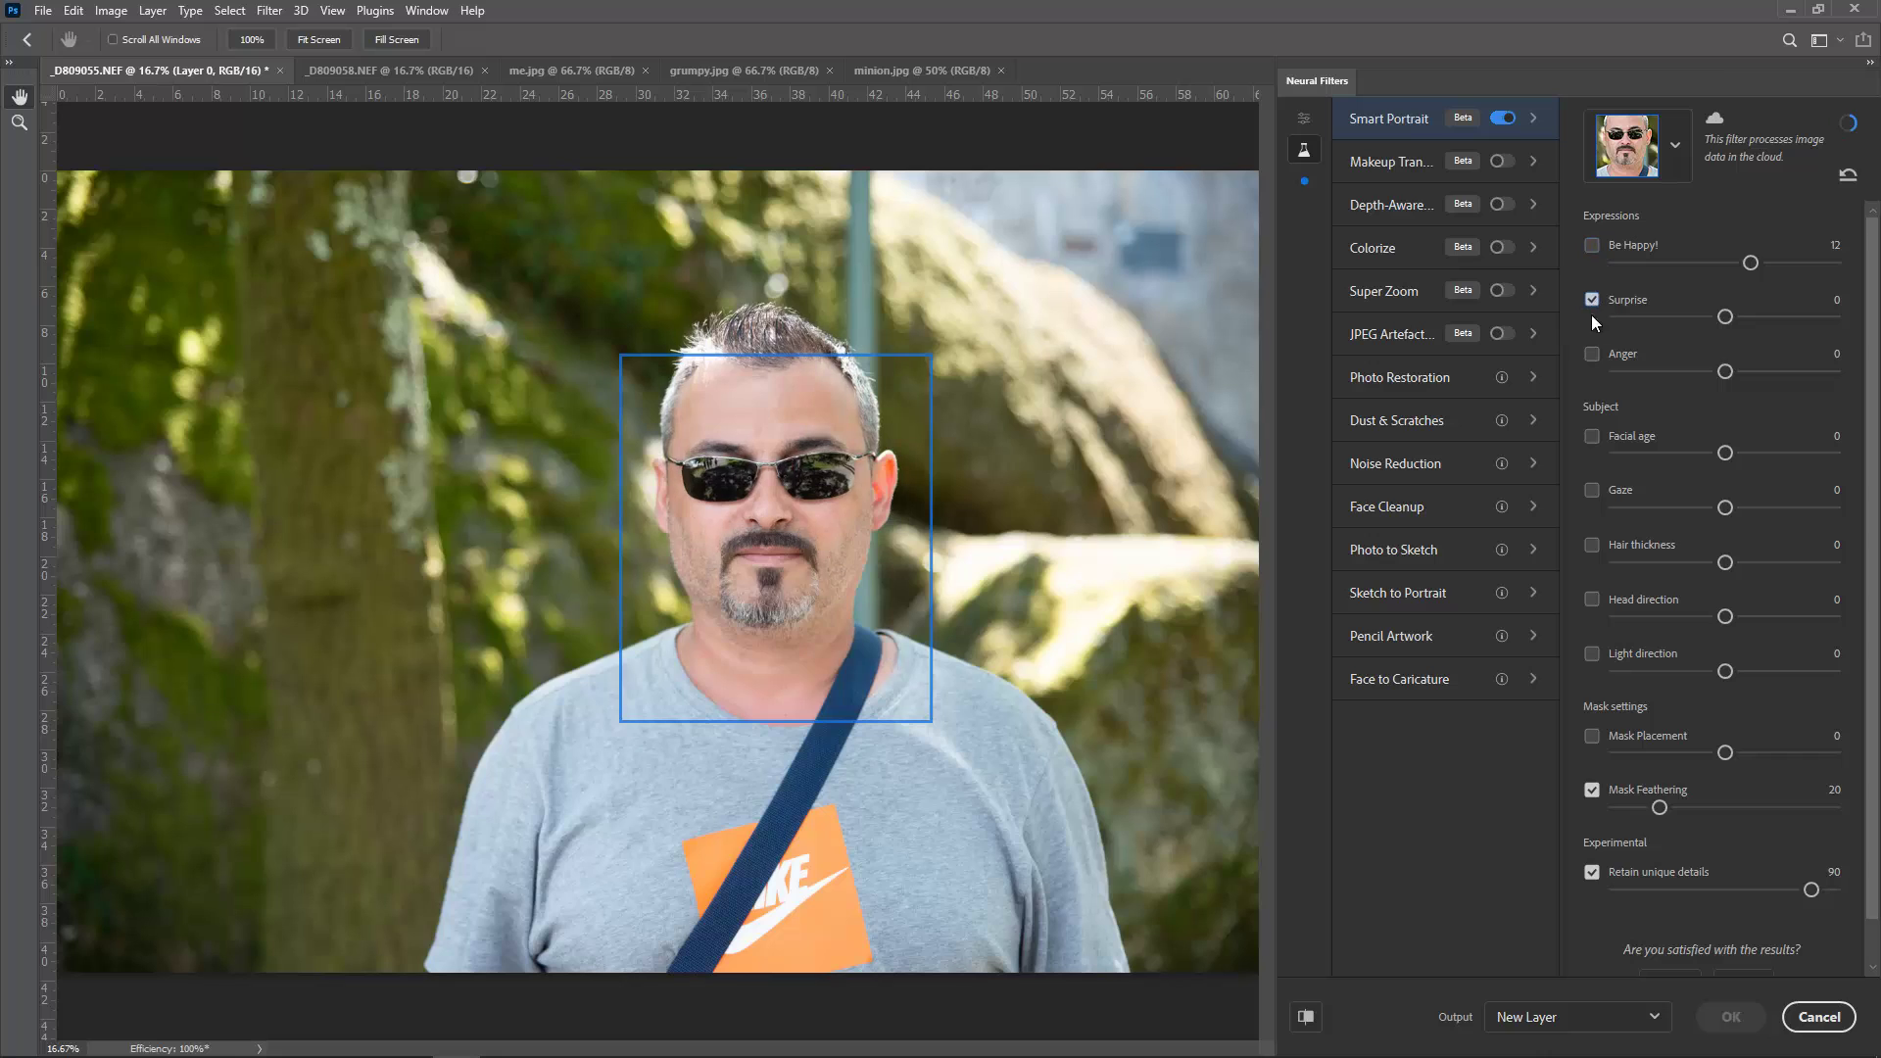
pyautogui.moveTo(1727, 316); pyautogui.dragTo(1832, 316)
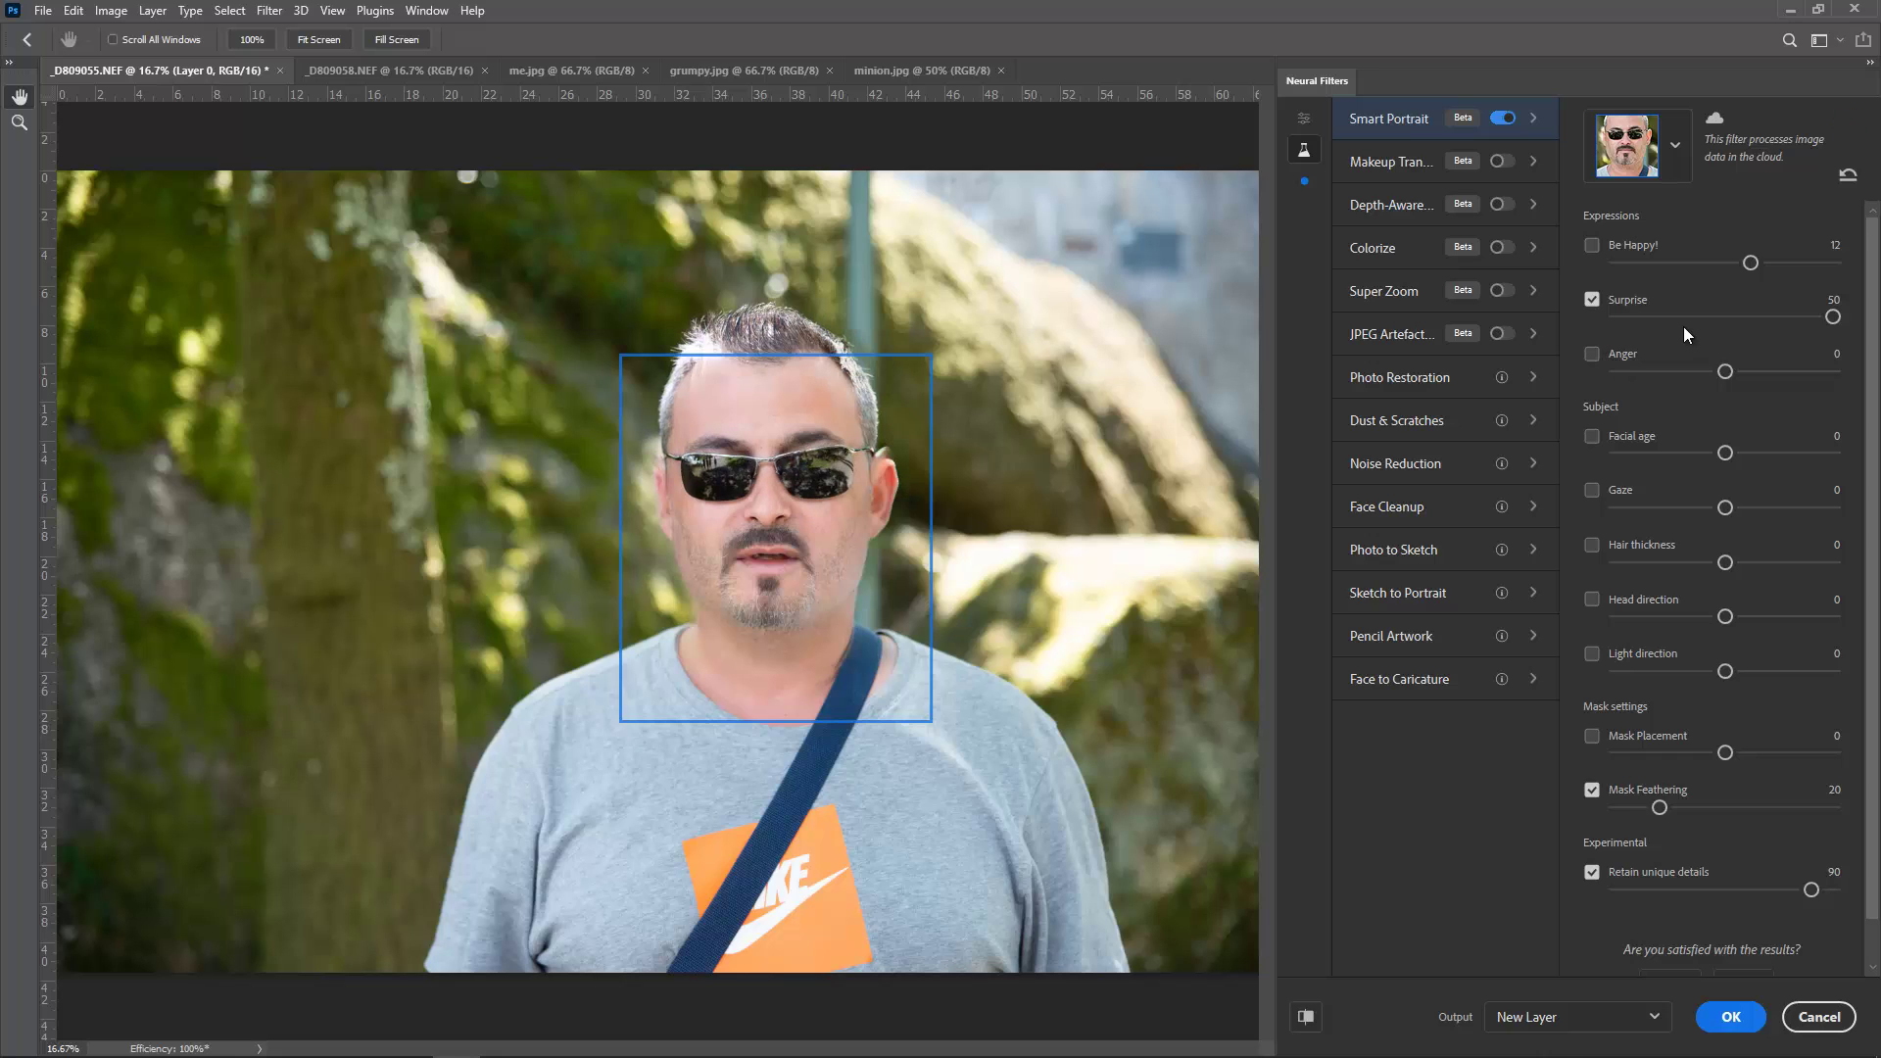
pyautogui.scroll(5, 771, 587)
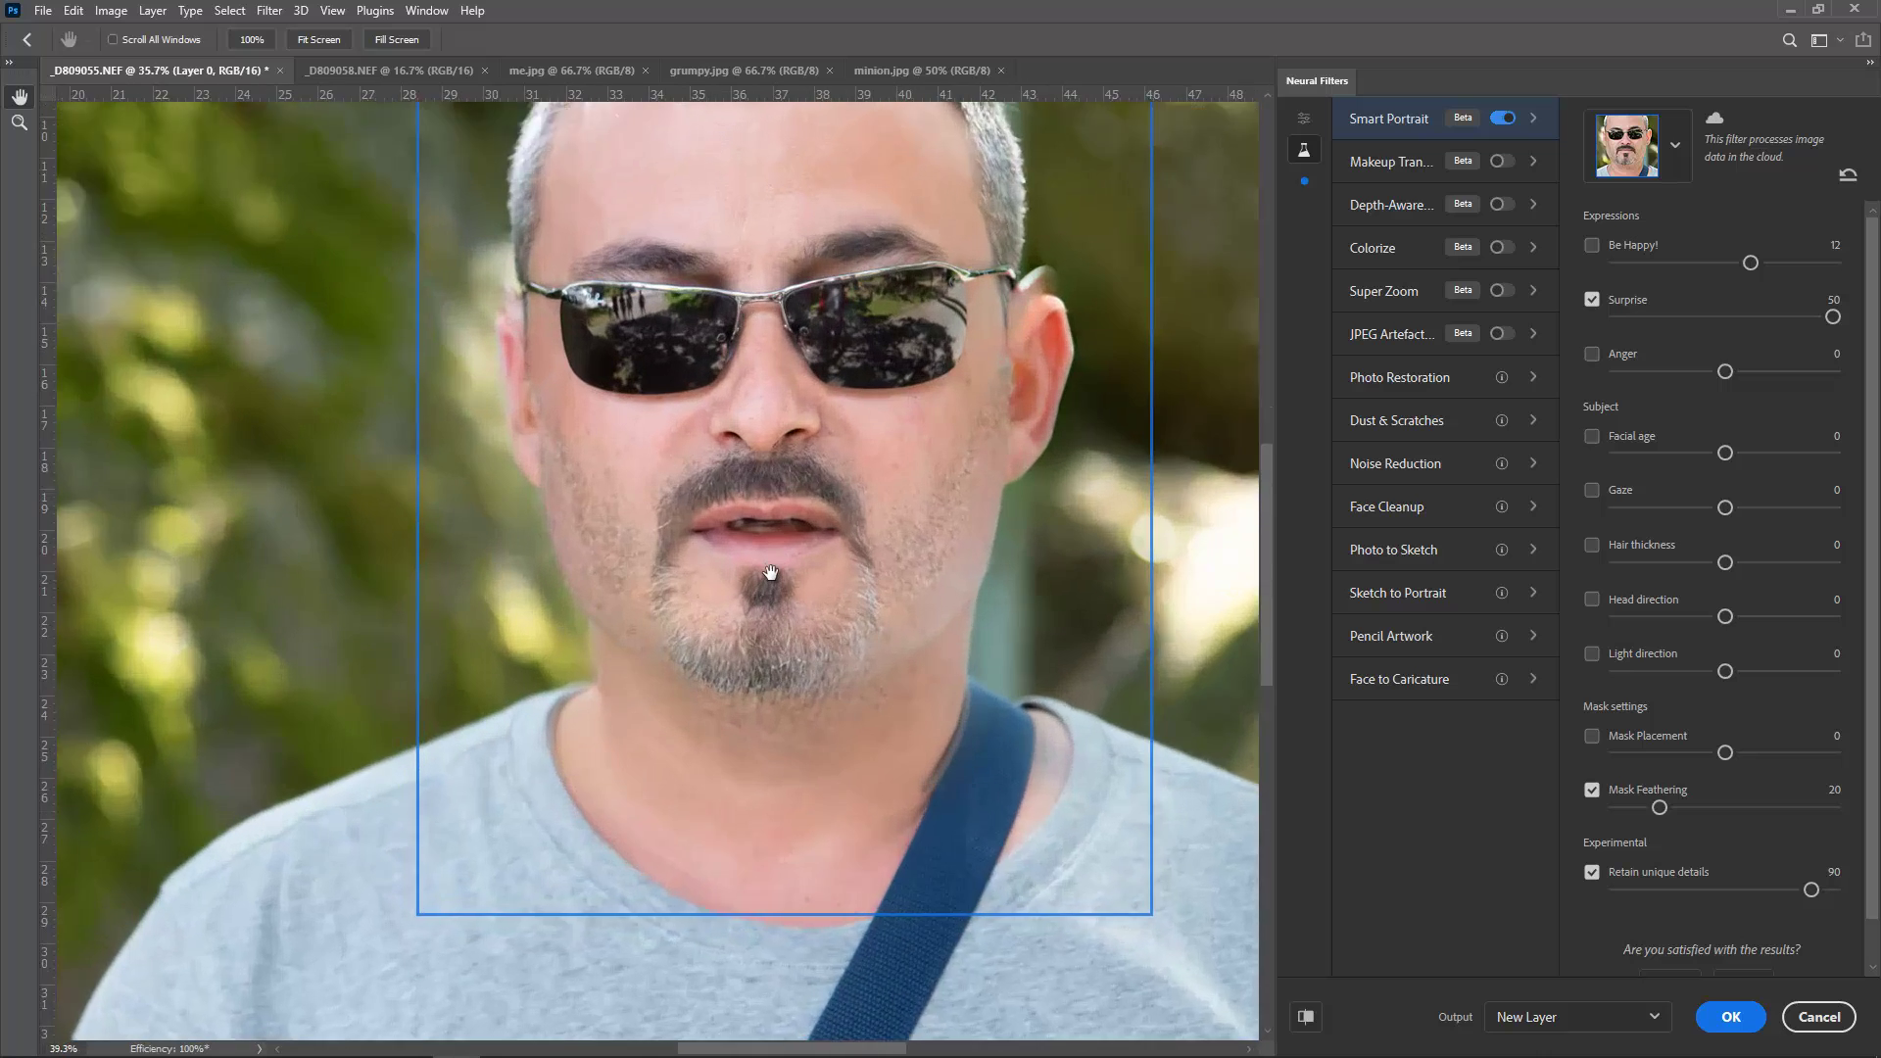
pyautogui.scroll(2, 770, 564)
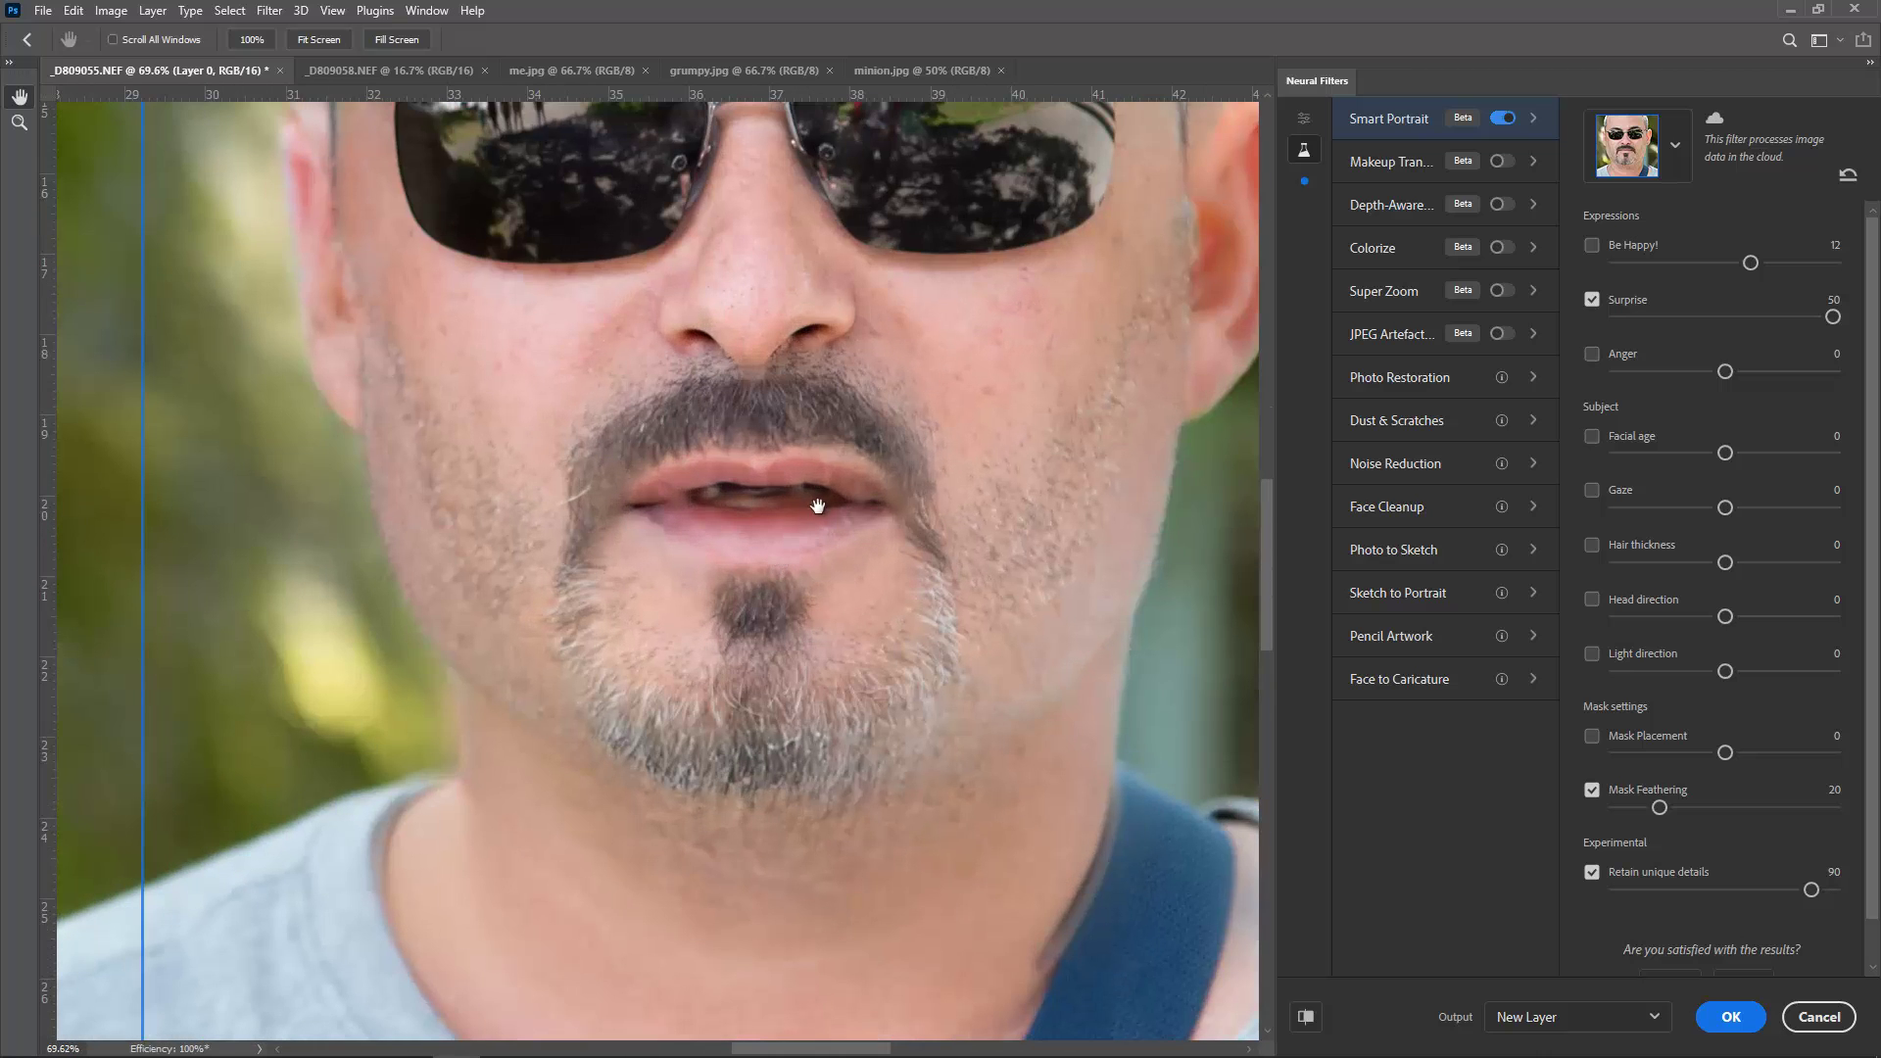
pyautogui.scroll(-7, 770, 585)
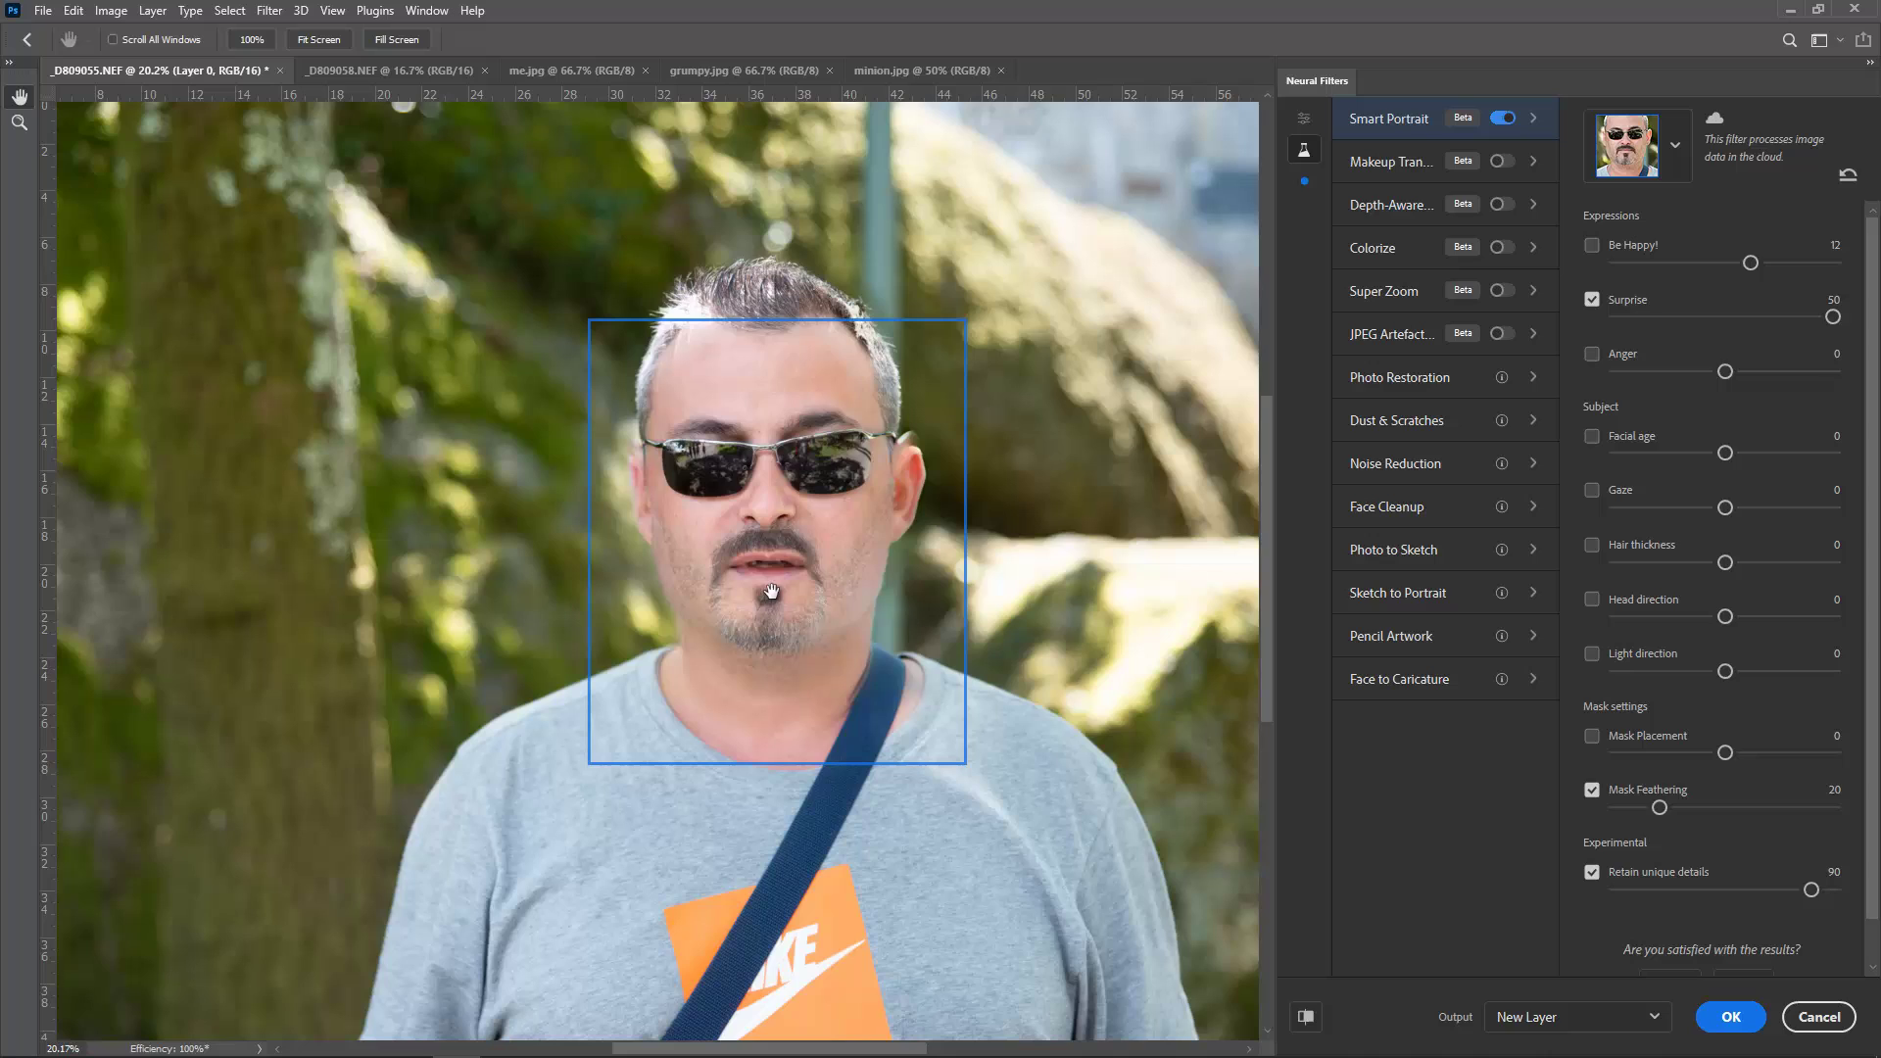
pyautogui.moveTo(1740, 313); pyautogui.dragTo(1614, 313)
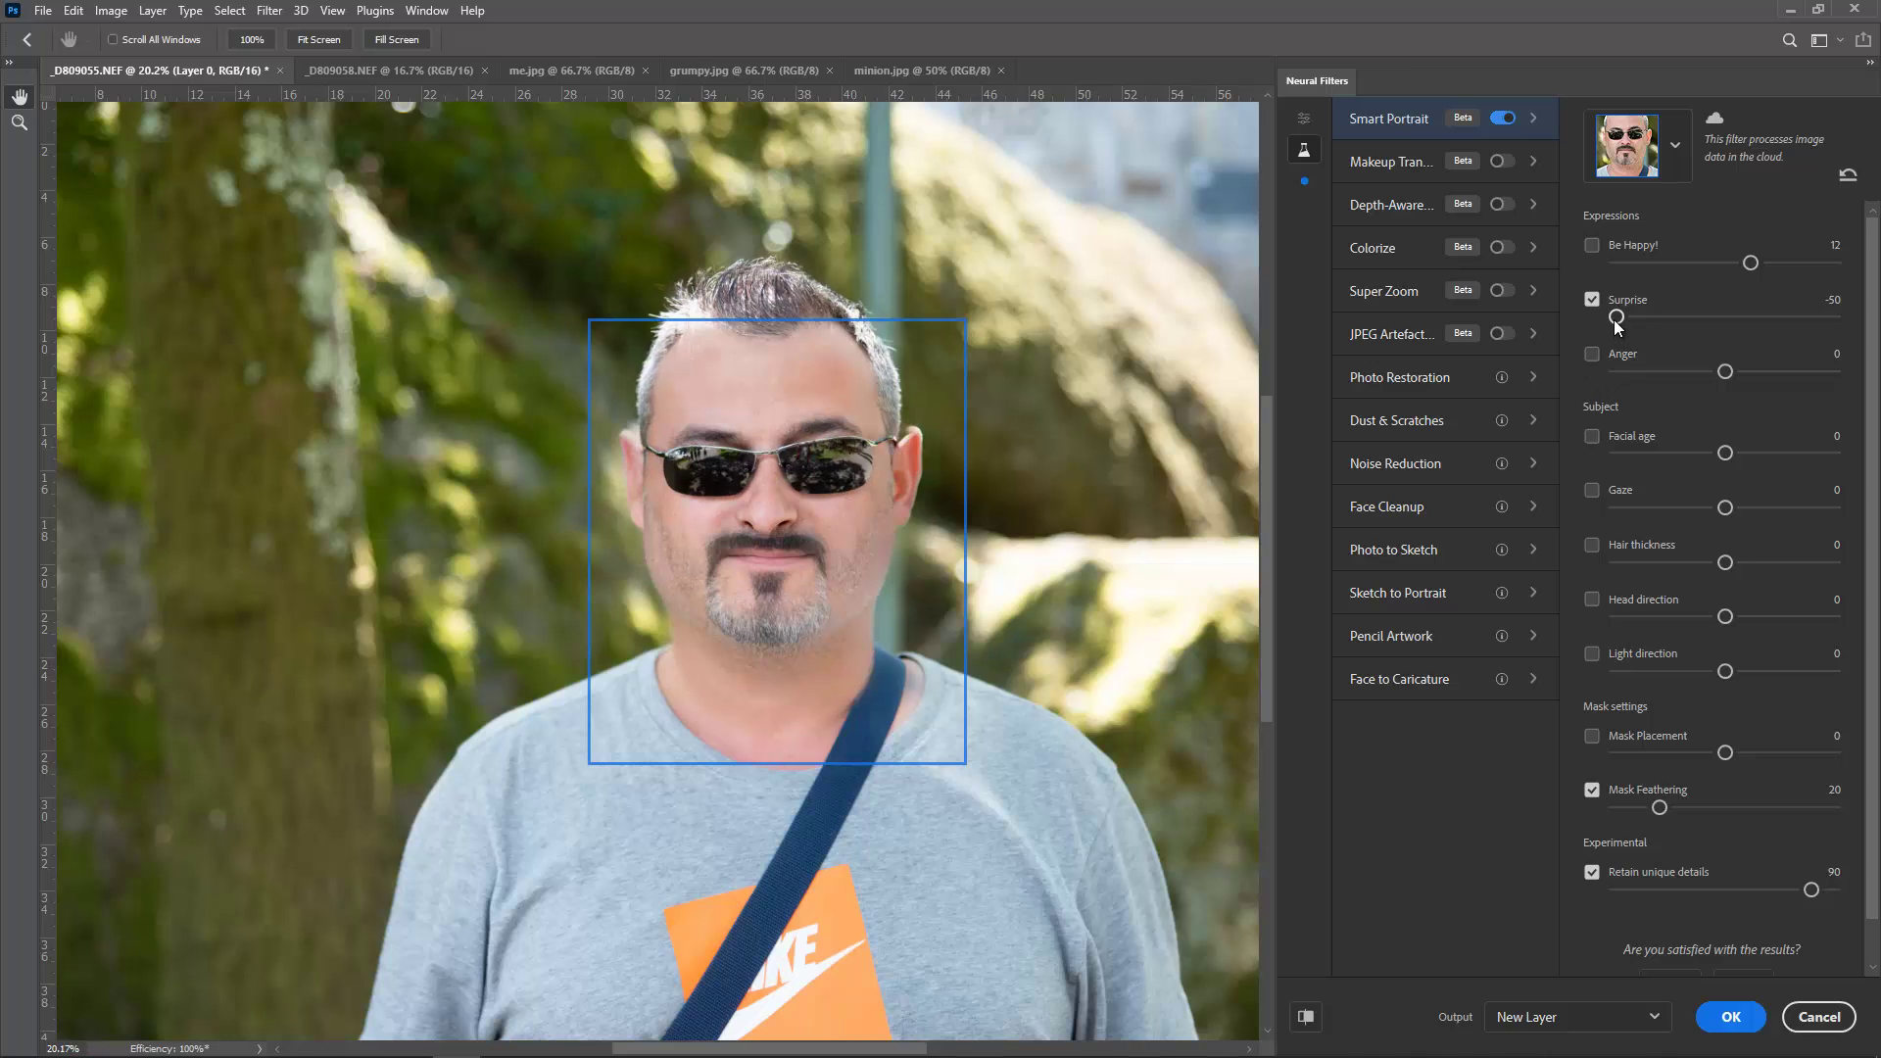
pyautogui.moveTo(1617, 319); pyautogui.dragTo(1737, 321)
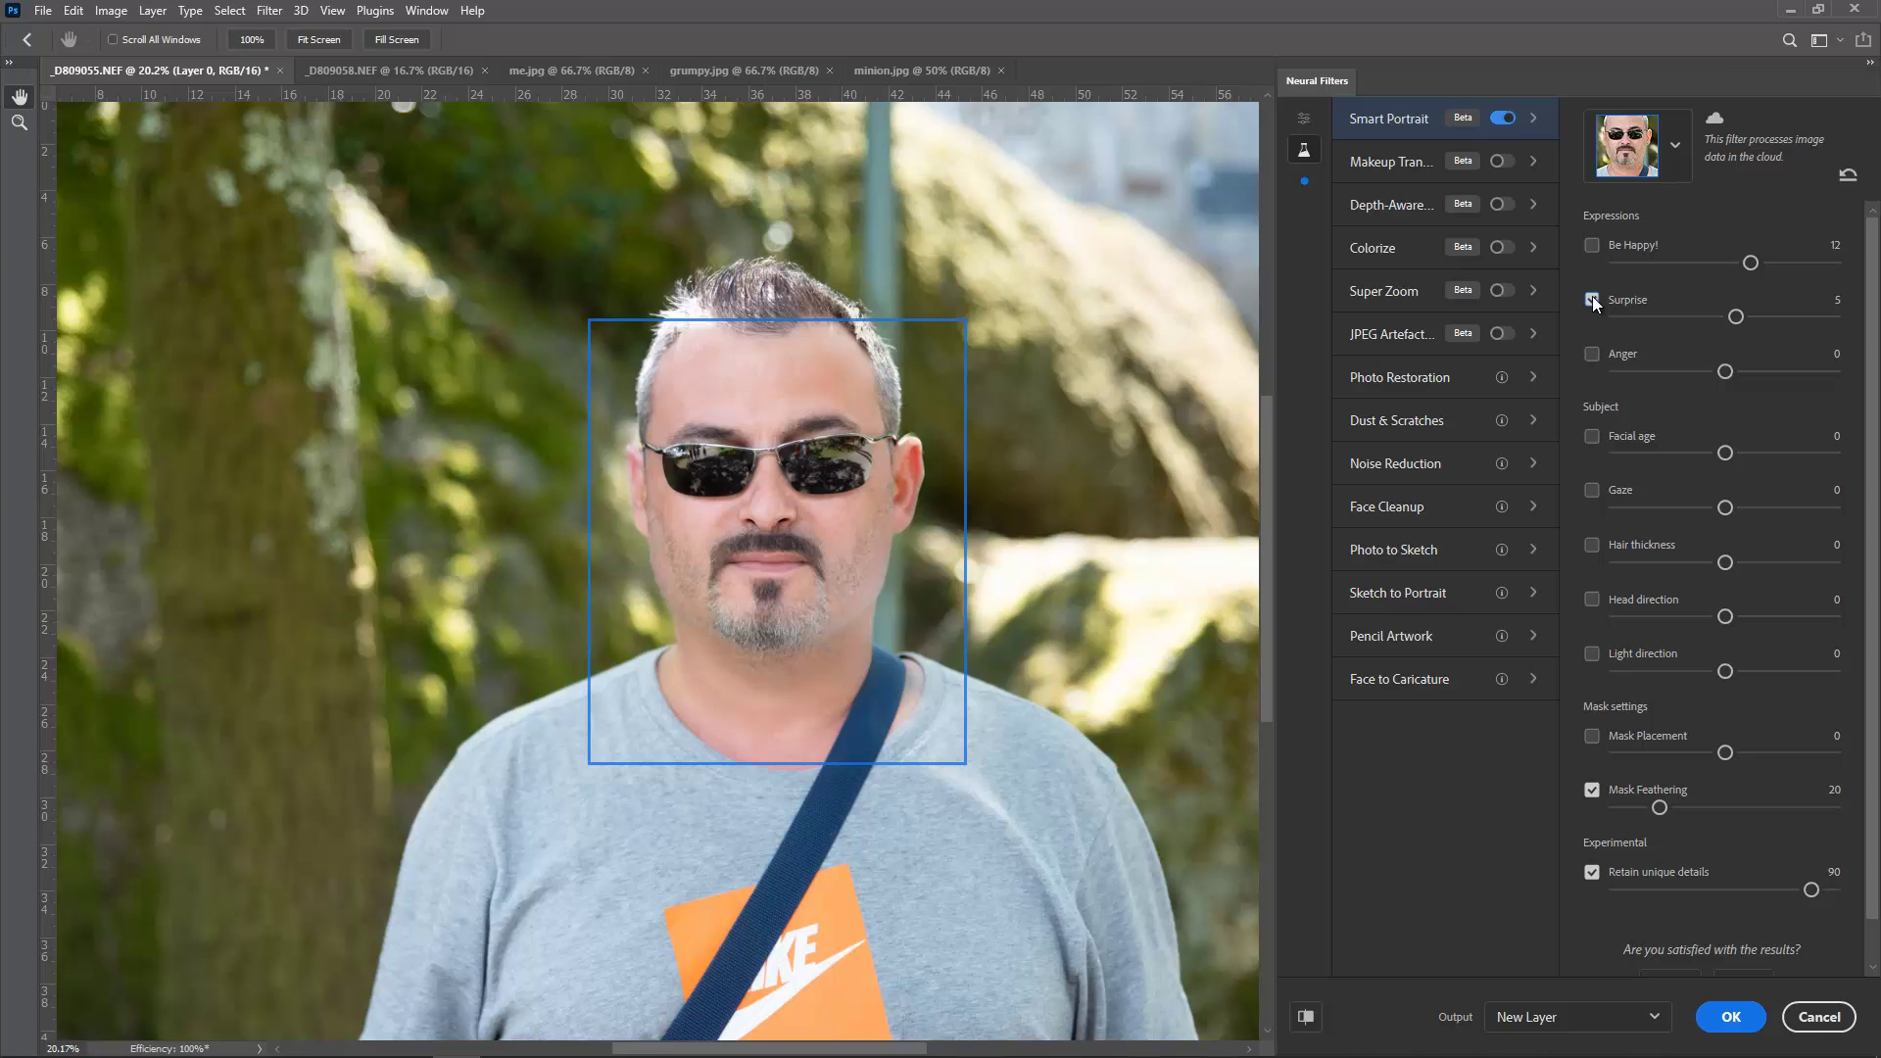
# Step: Turn off Surprise, try Anger at 50 and -50, then switch Anger off
pyautogui.click(1591, 298)
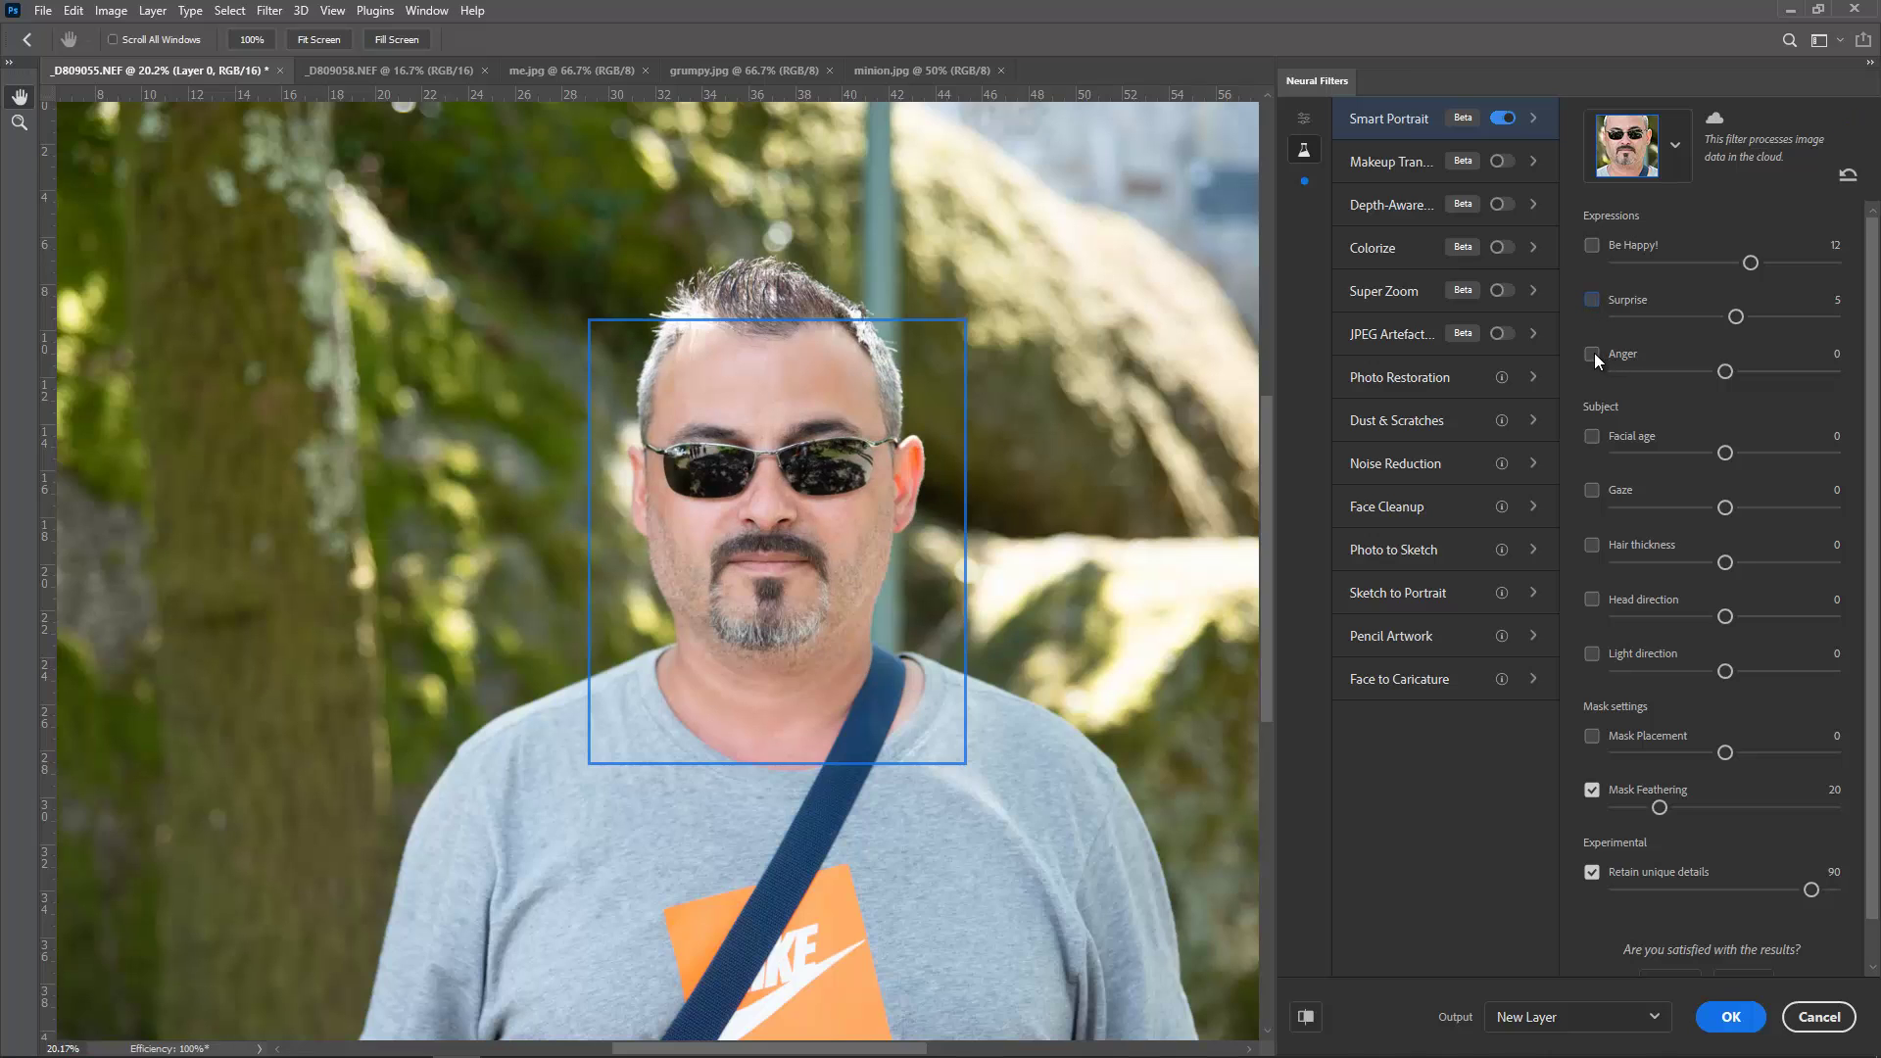
pyautogui.click(1740, 372)
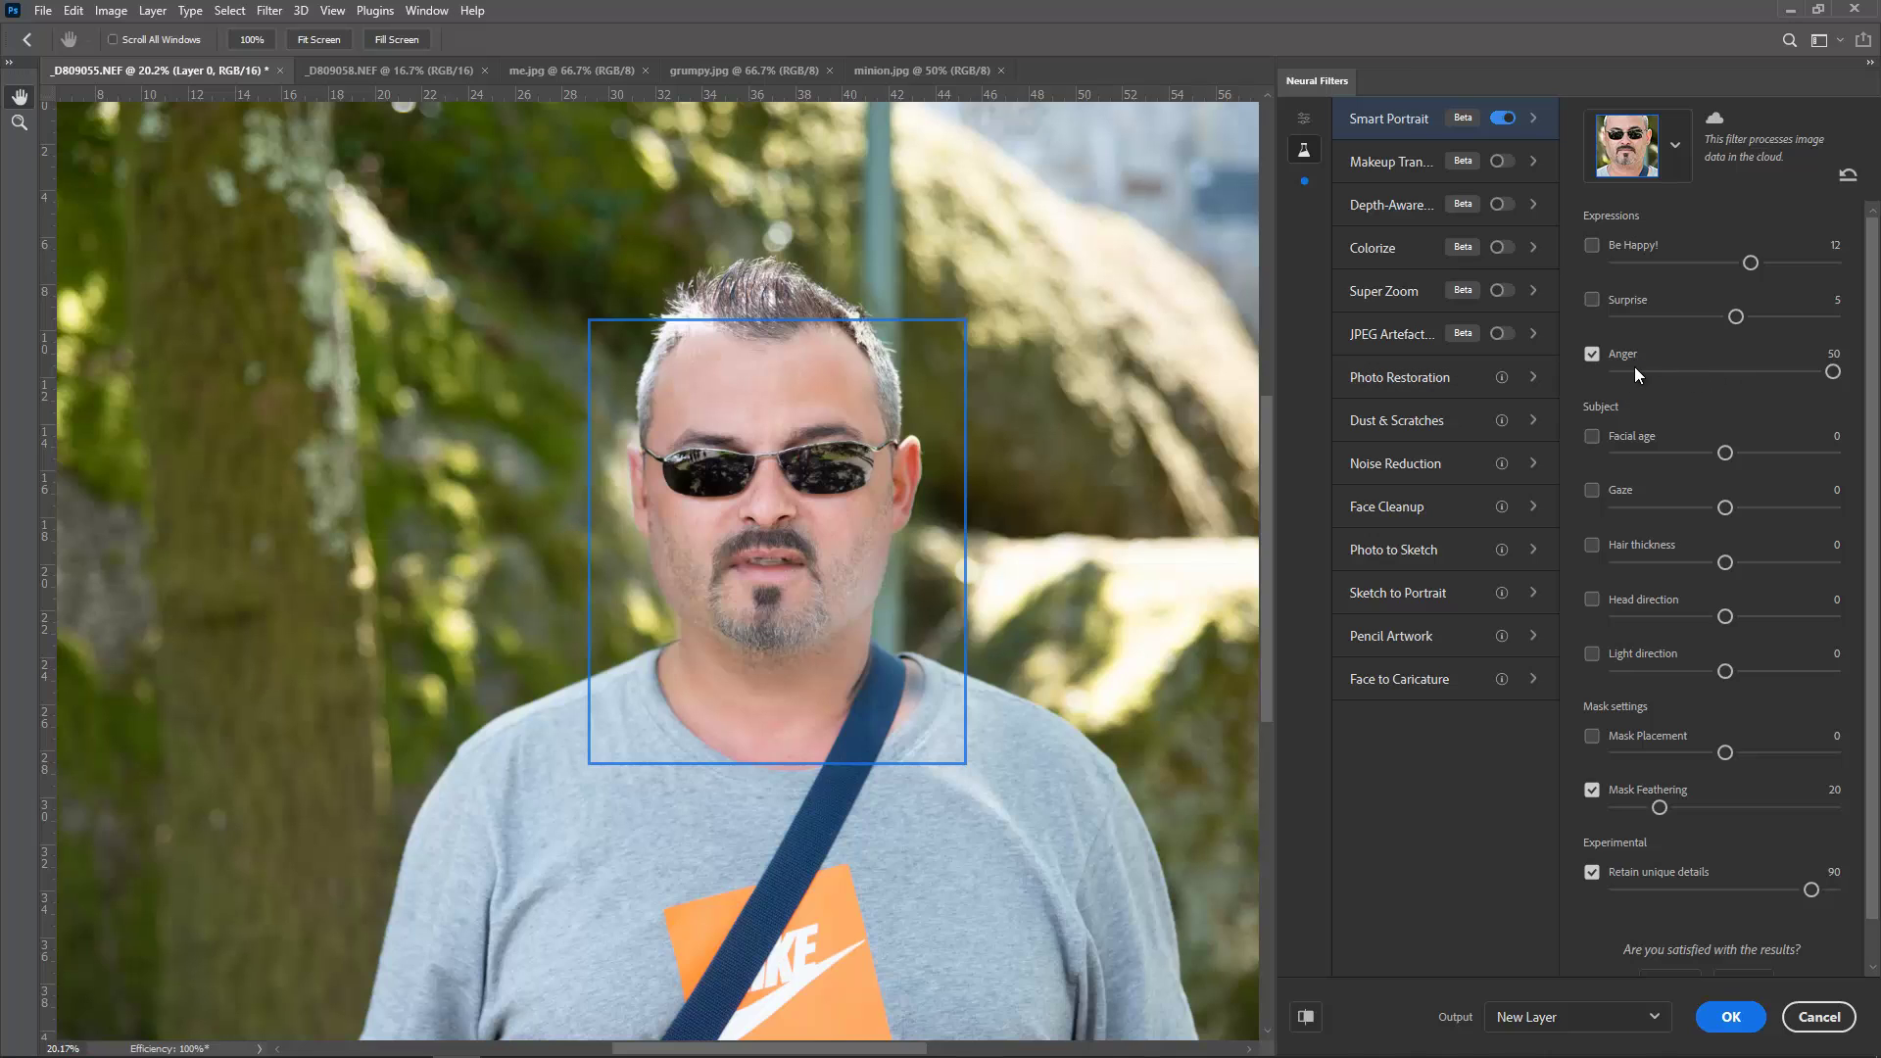
pyautogui.click(1607, 370)
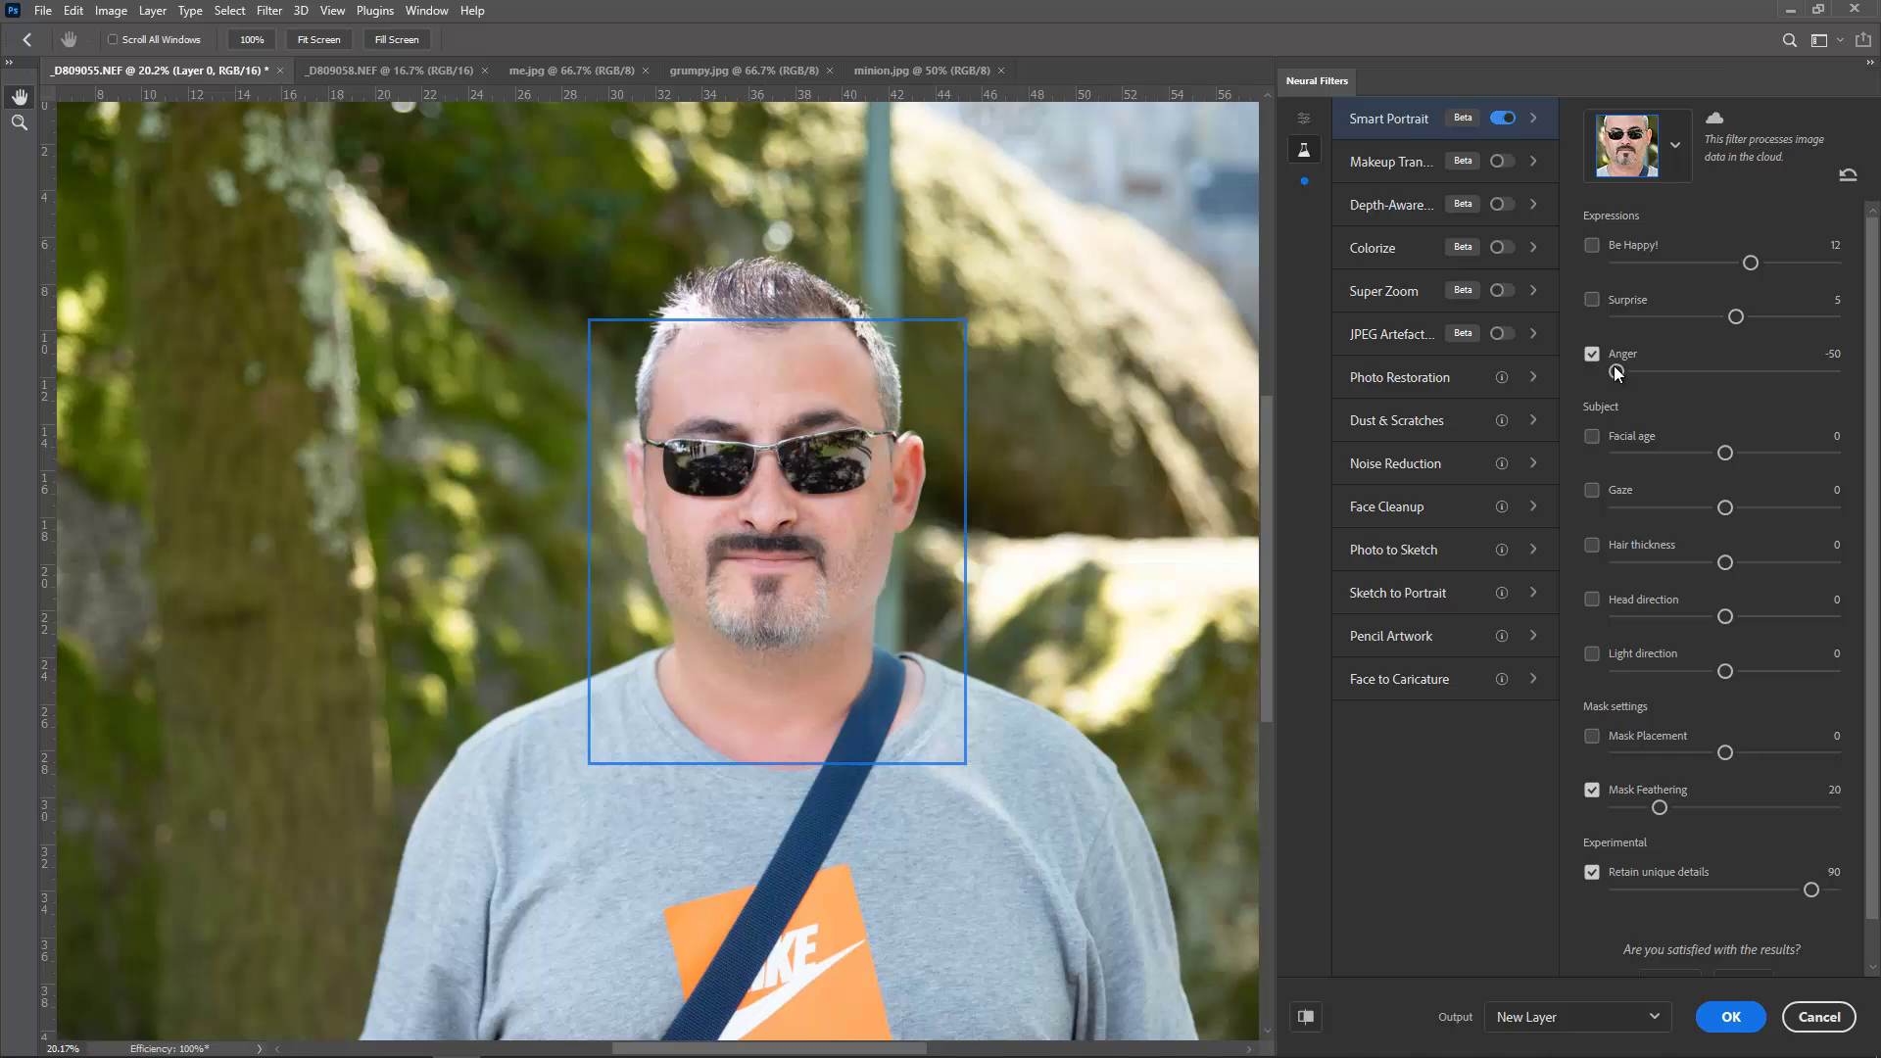
pyautogui.click(1592, 354)
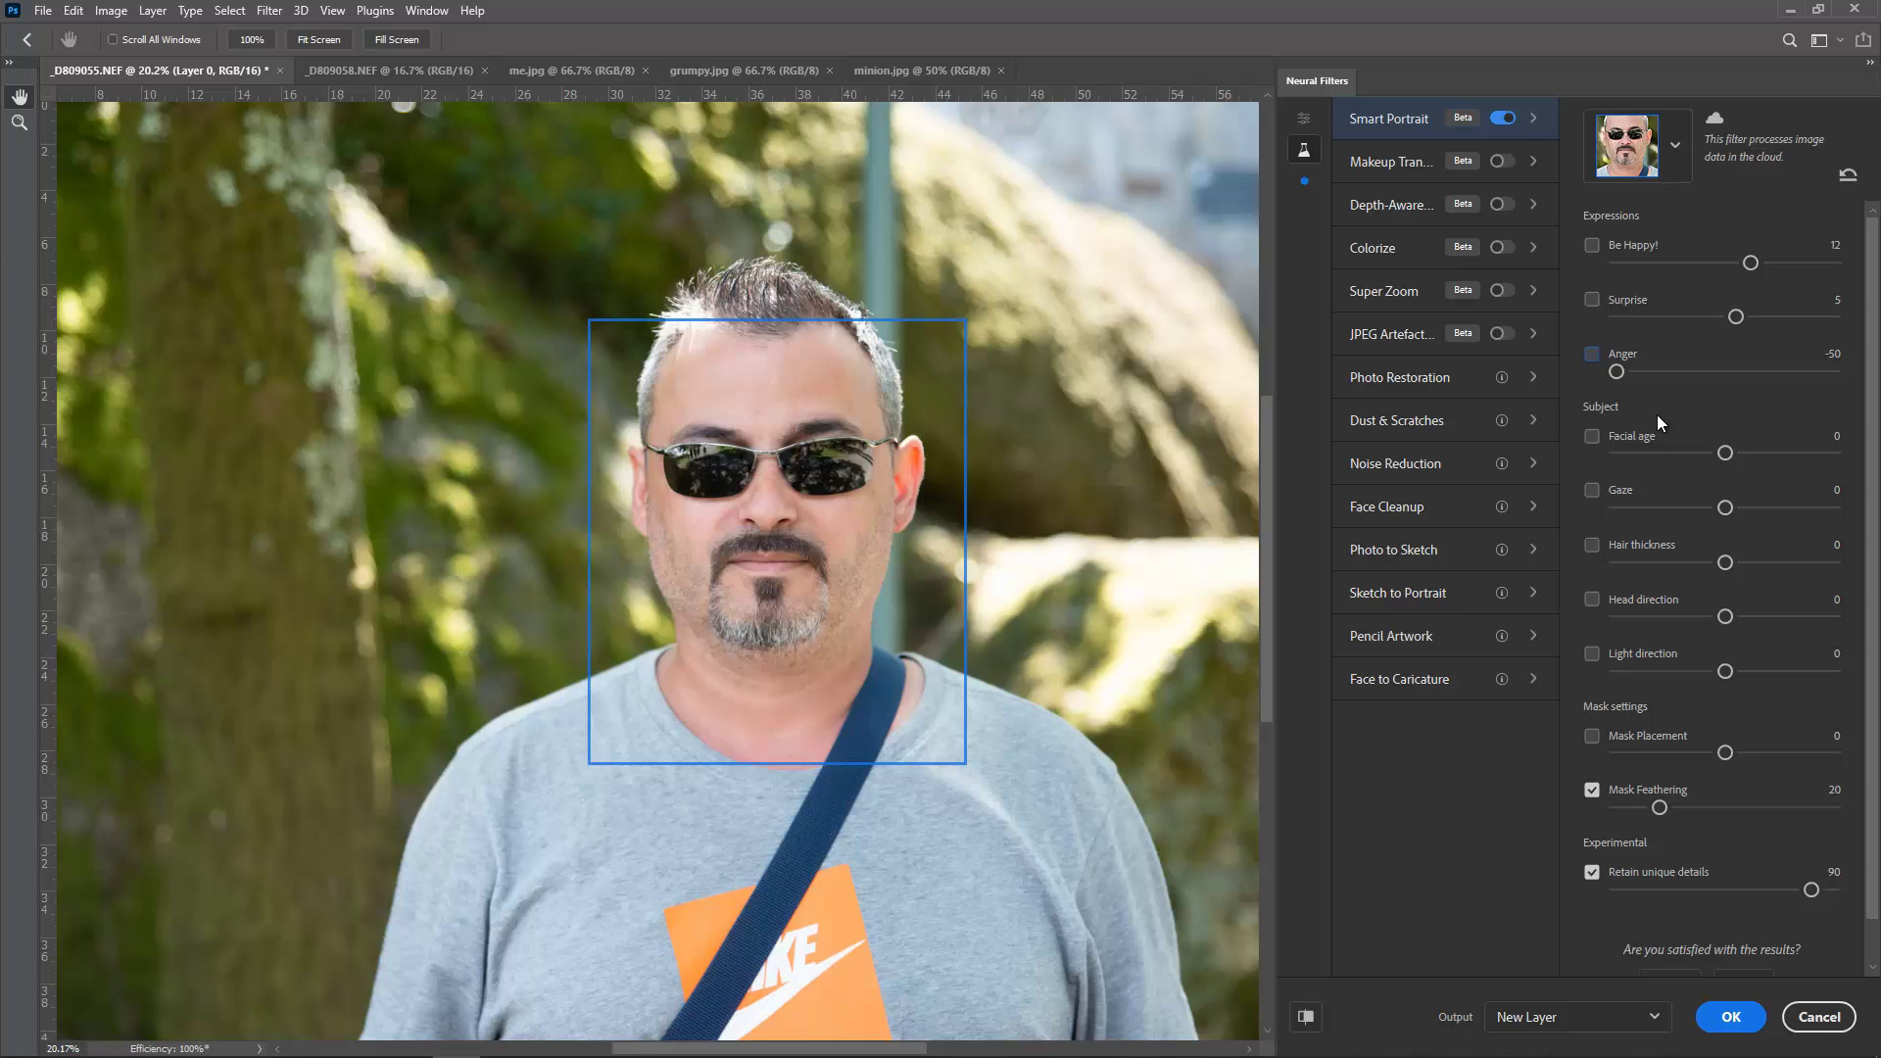
# Step: Enable Facial age at 50 and output the Smart Portrait result as a new layer
pyautogui.click(1597, 437)
pyautogui.moveTo(1727, 456); pyautogui.dragTo(1865, 462)
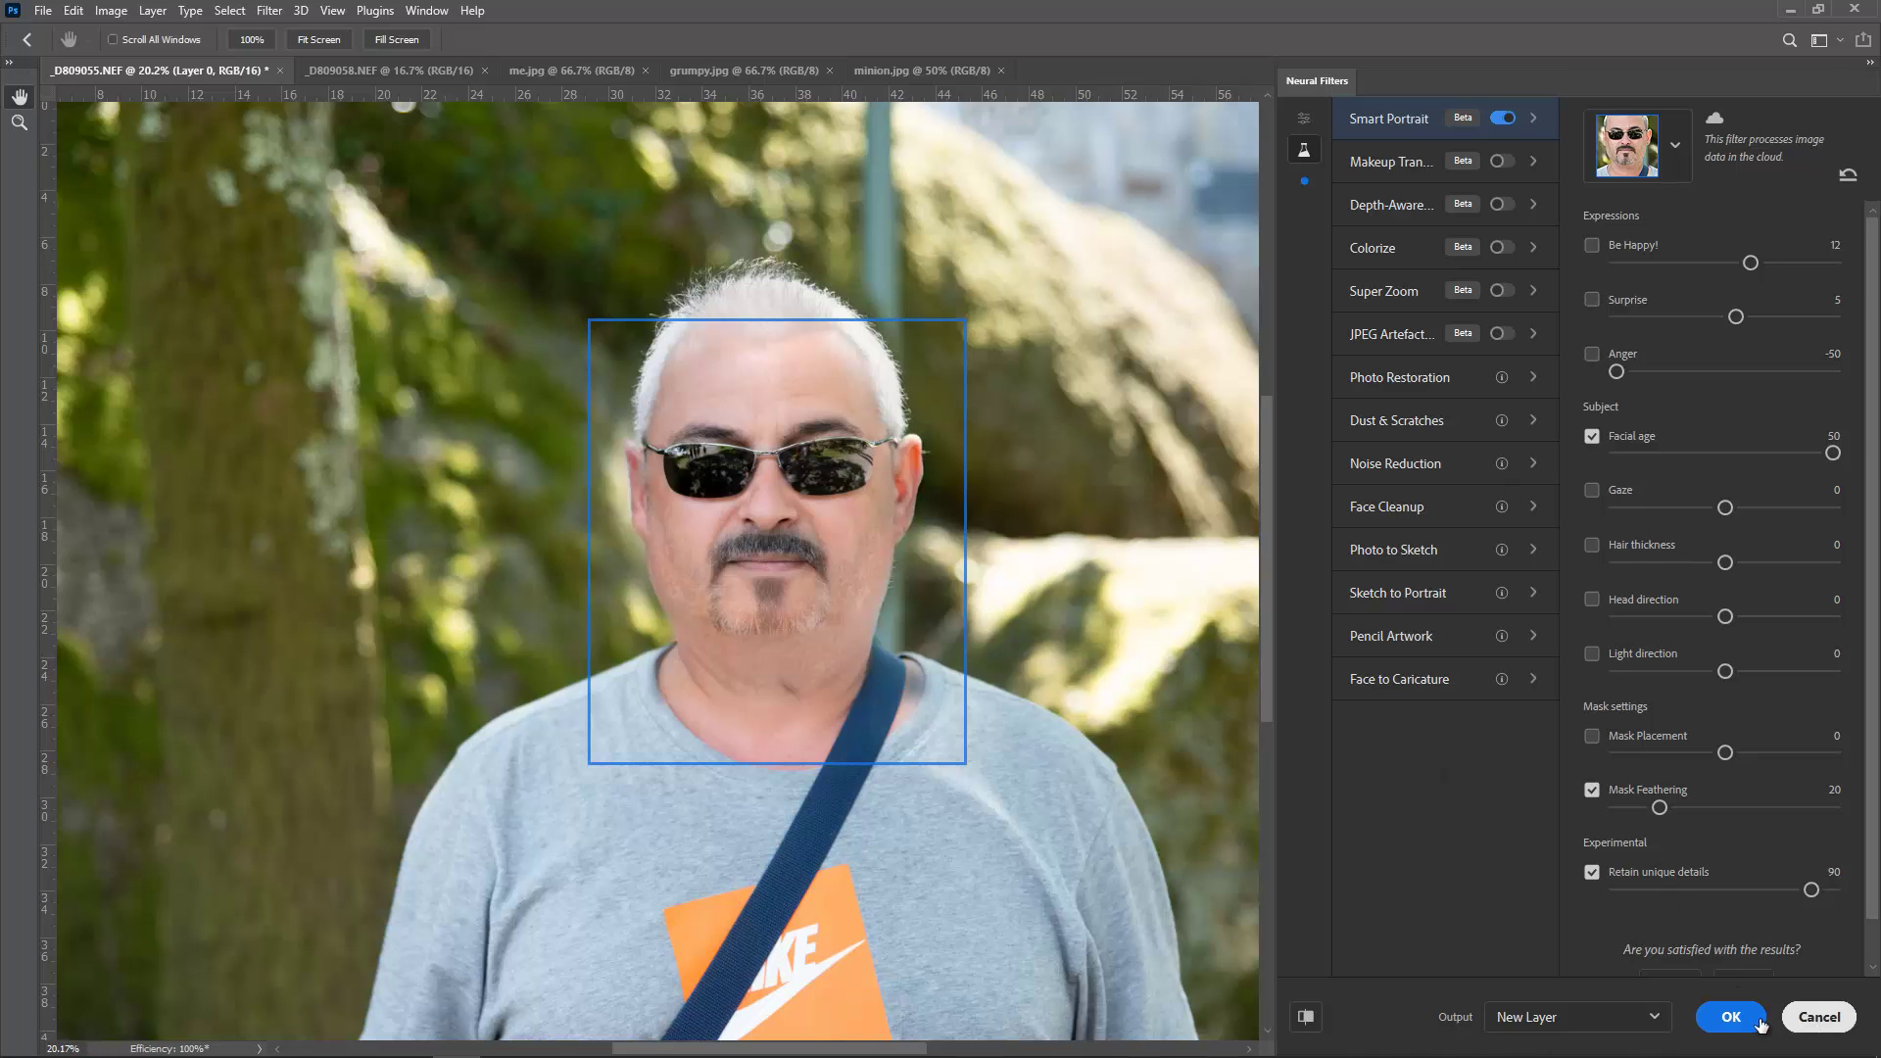
pyautogui.click(1820, 1017)
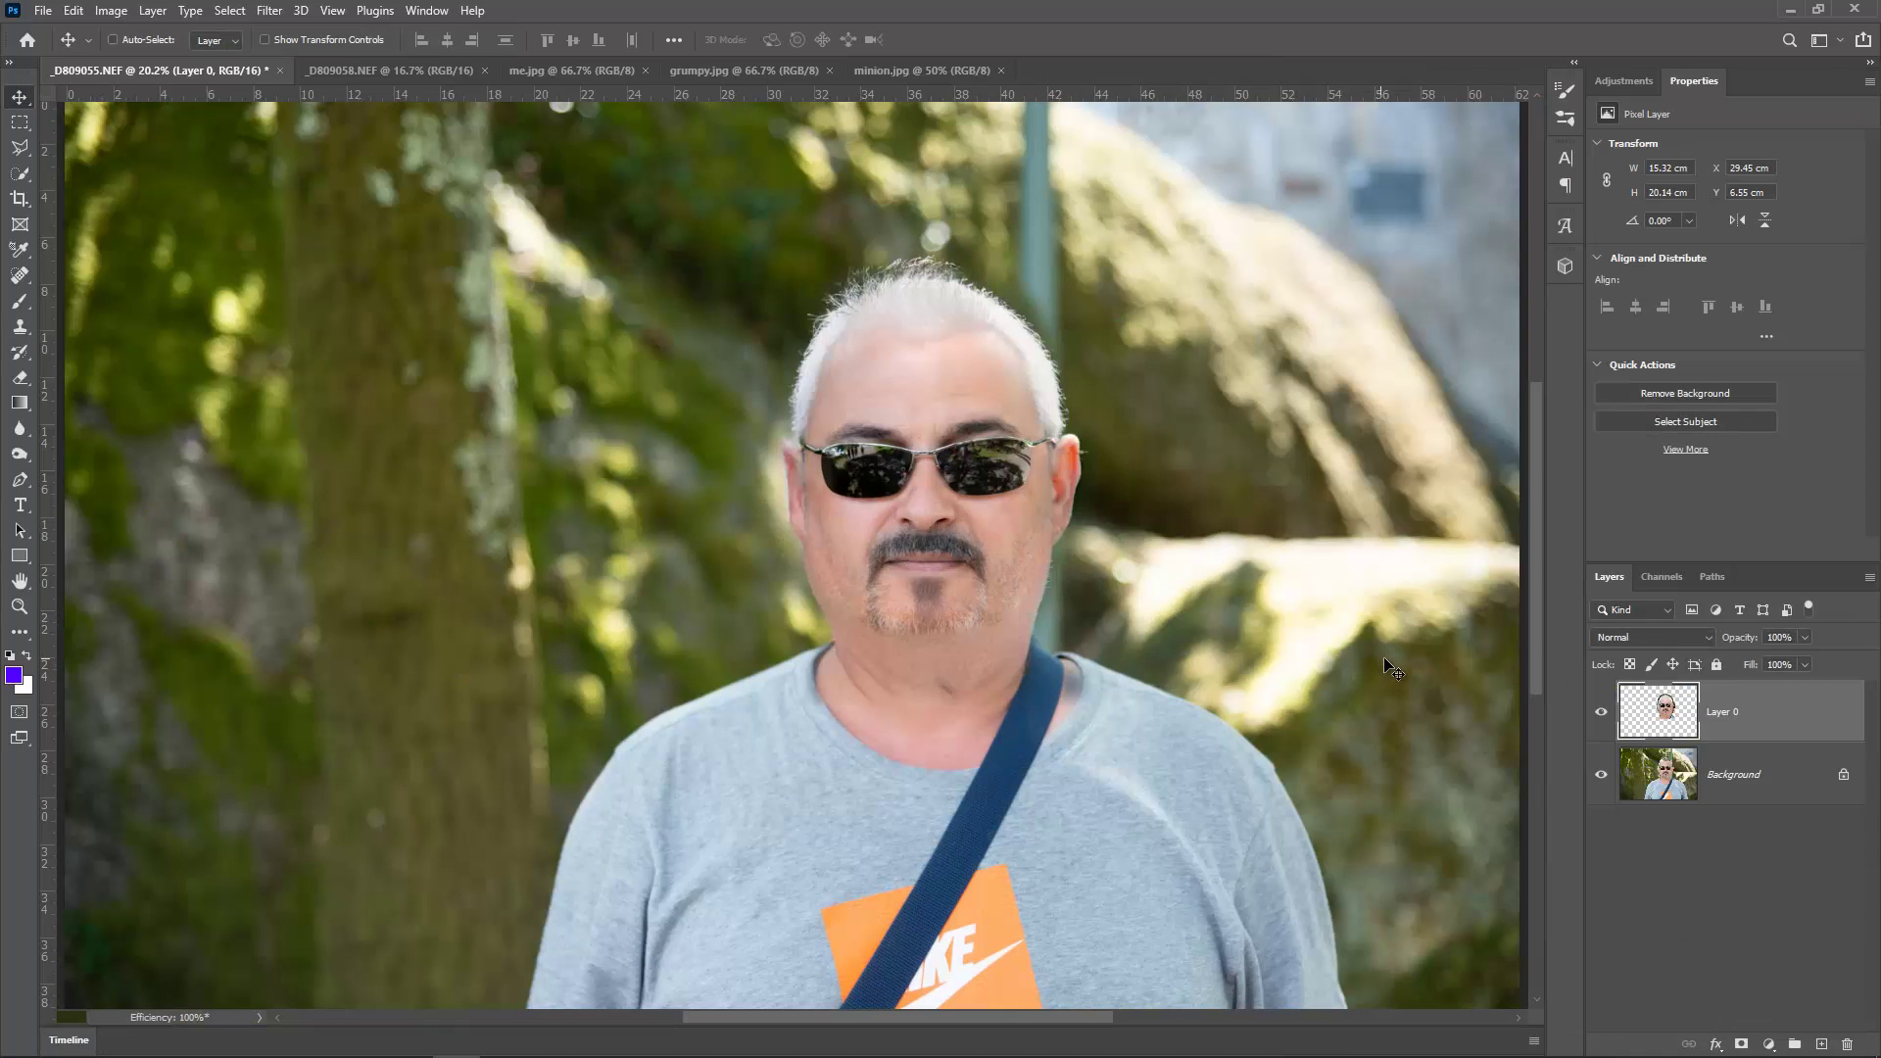
# Step: Compare aged Layer 0 against the Background, then add a layer mask to Layer 0
pyautogui.click(1604, 717)
pyautogui.click(1601, 716)
pyautogui.keyDown('alt'); pyautogui.click(1601, 716); pyautogui.keyUp('alt')
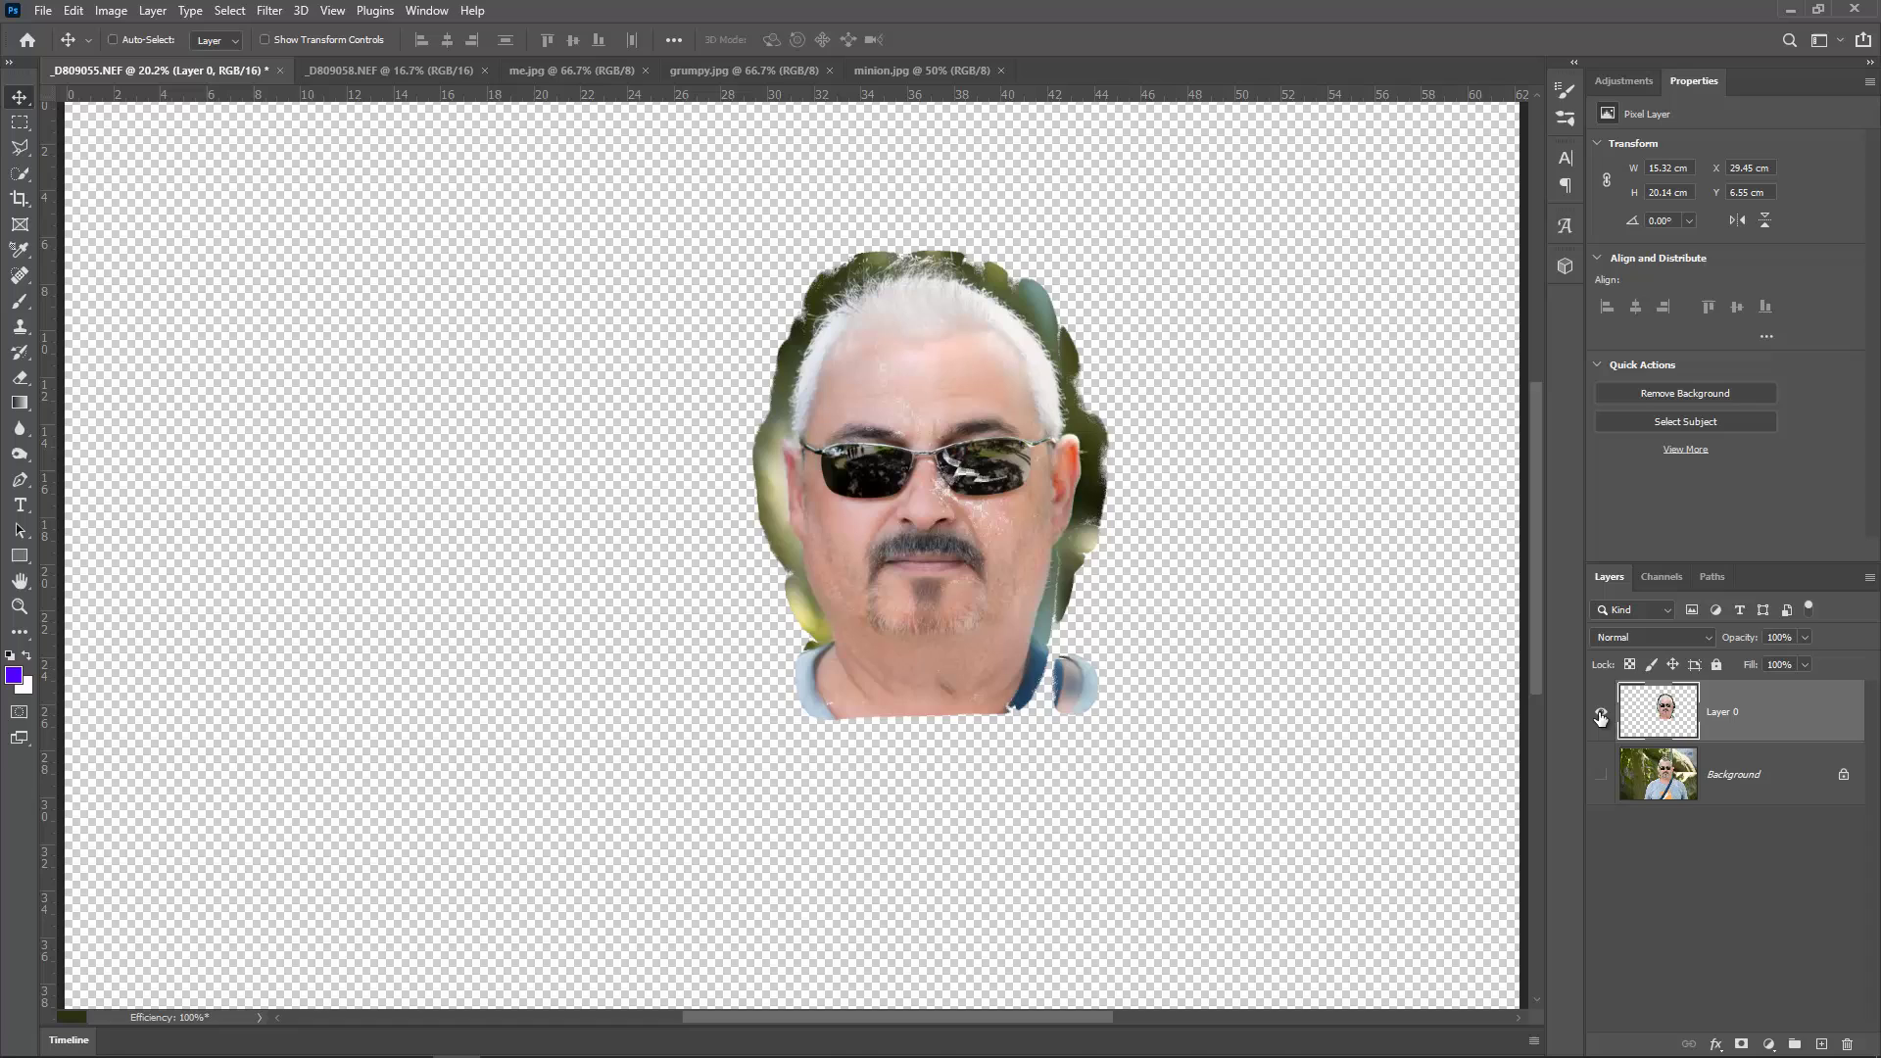
pyautogui.keyDown('alt'); pyautogui.click(1601, 716); pyautogui.keyUp('alt')
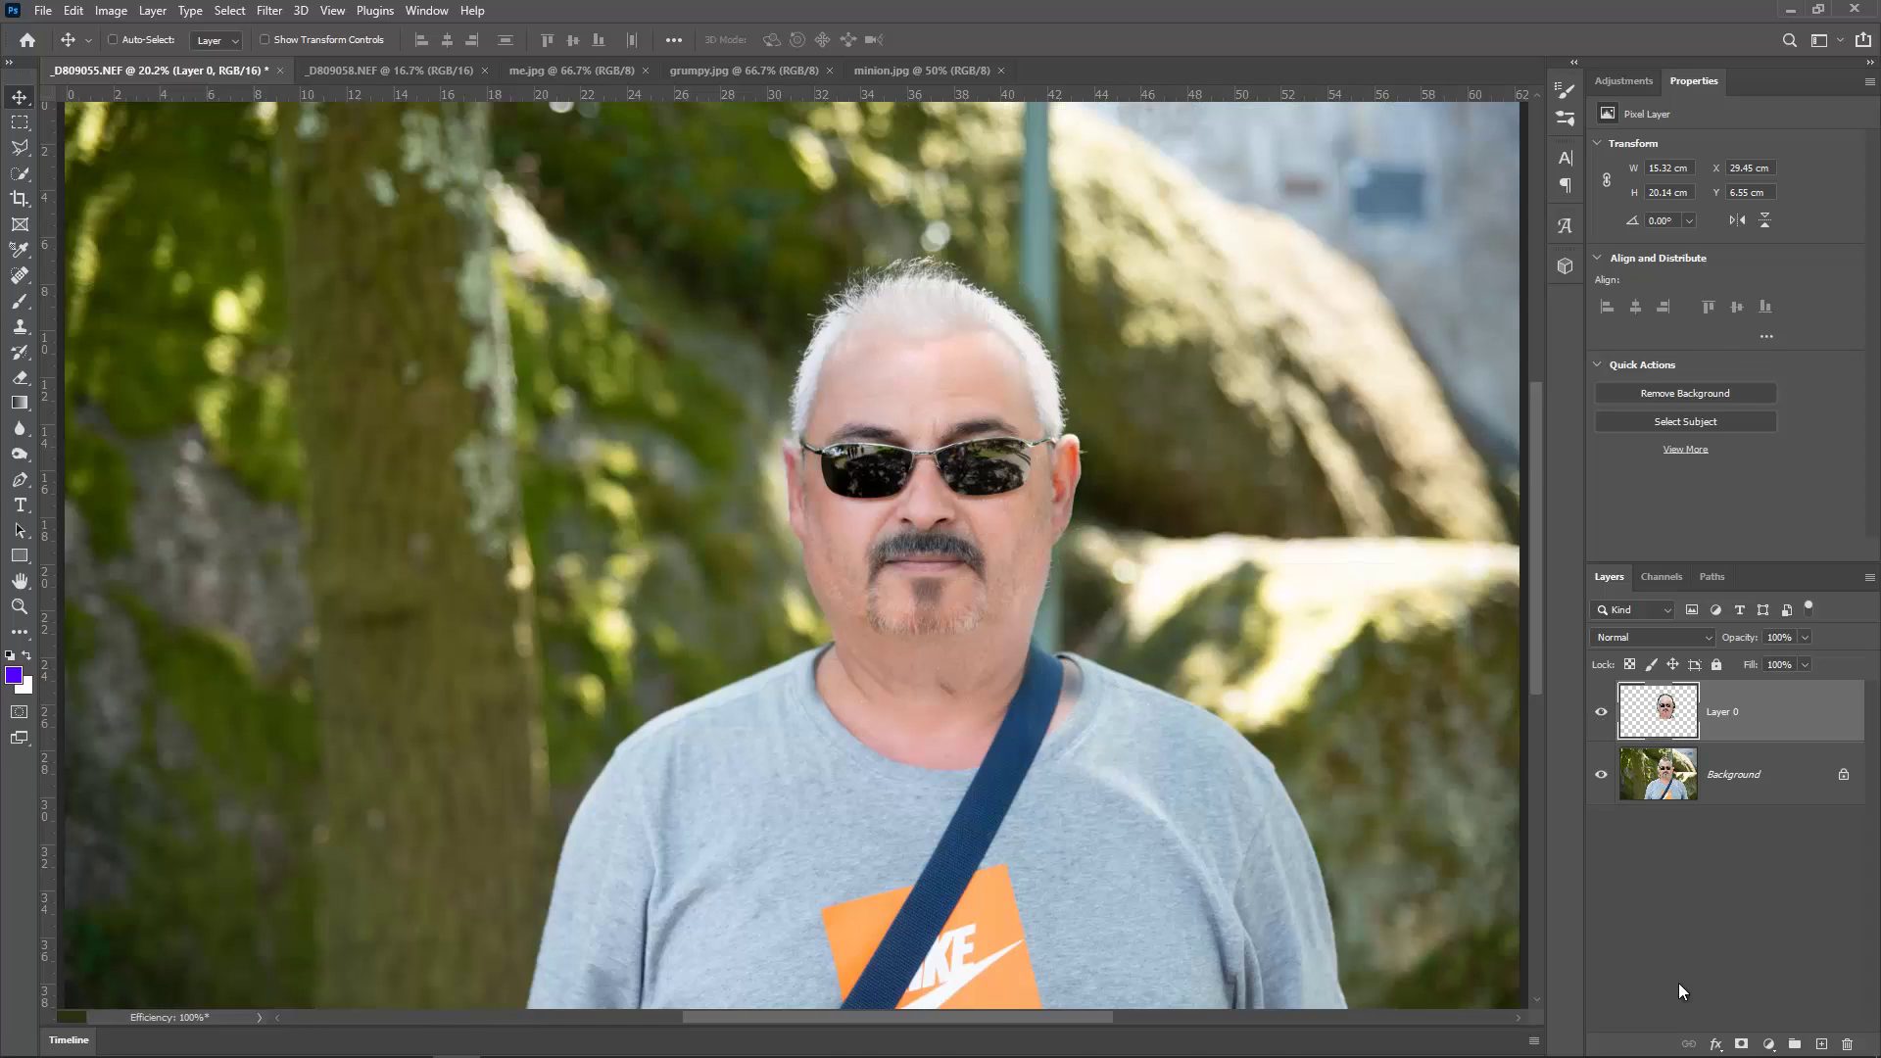
pyautogui.click(1741, 1045)
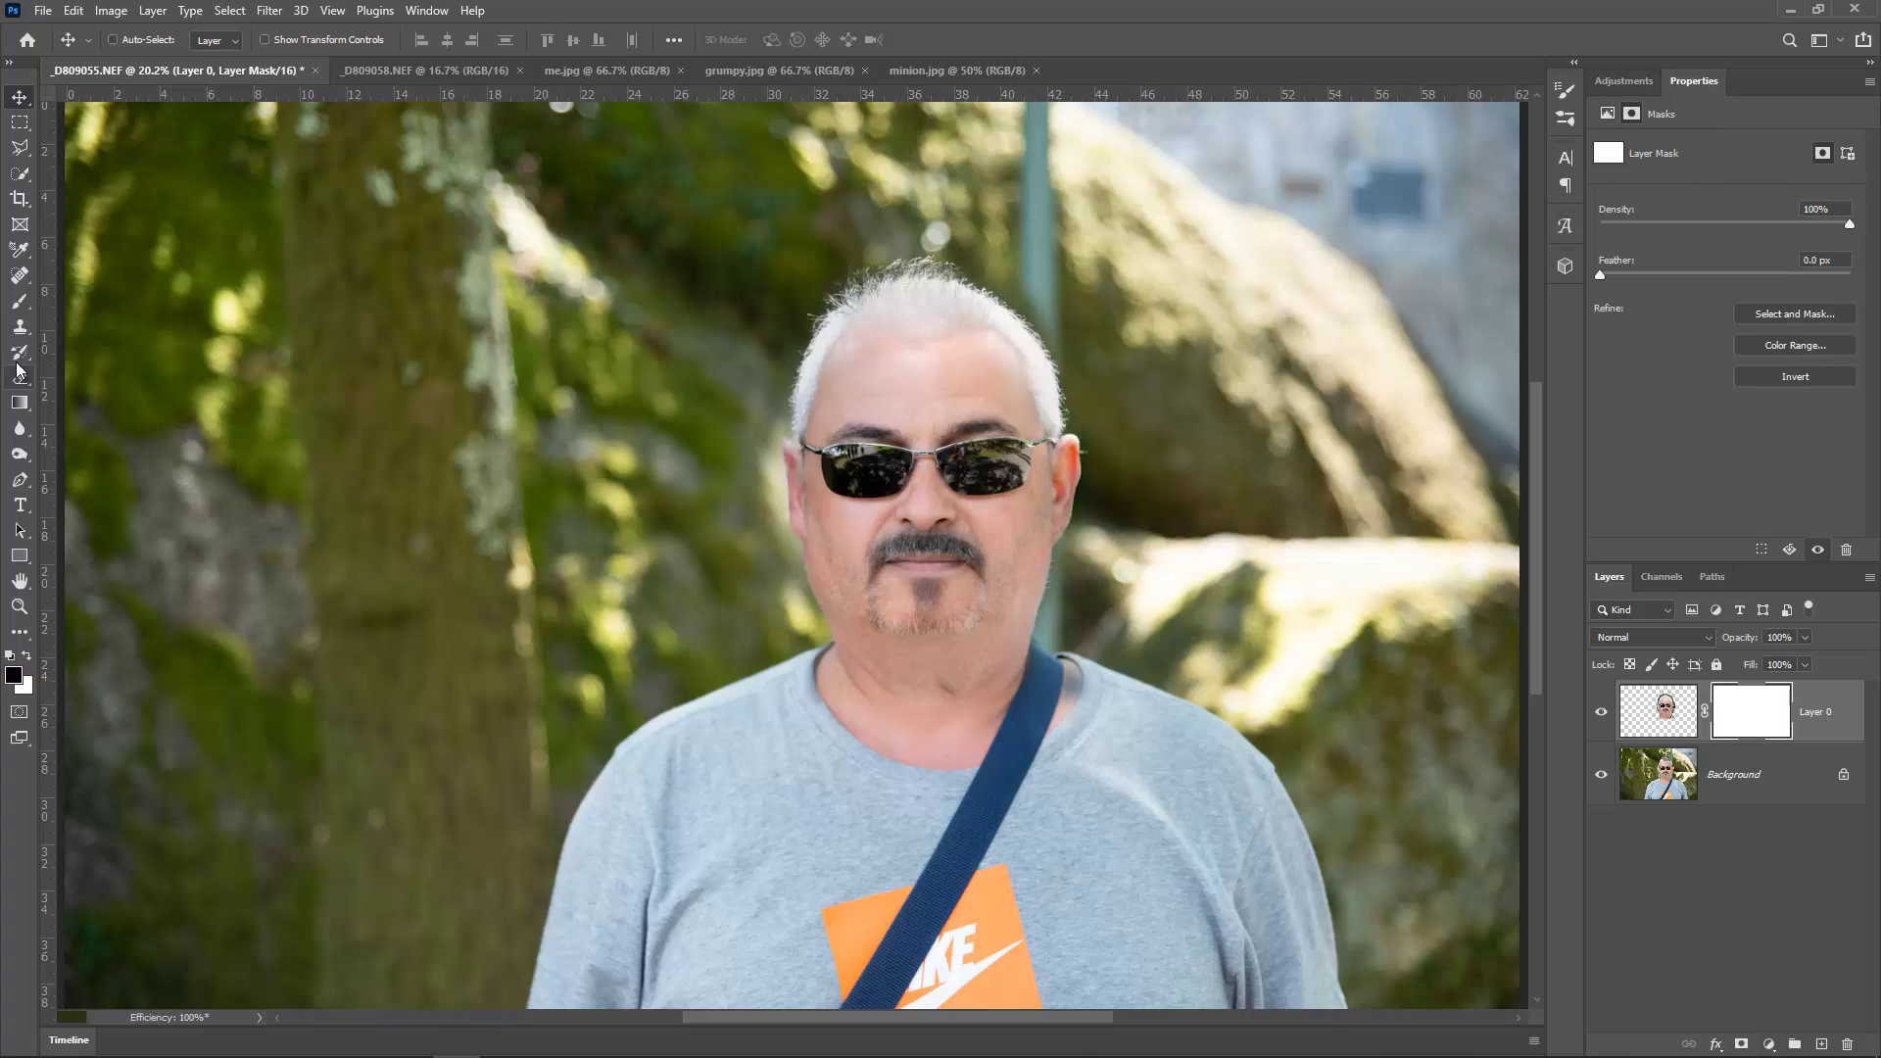
# Step: Paint black across the neck with a ~412 px brush, then switch to _D809058.NEF
pyautogui.click(20, 304)
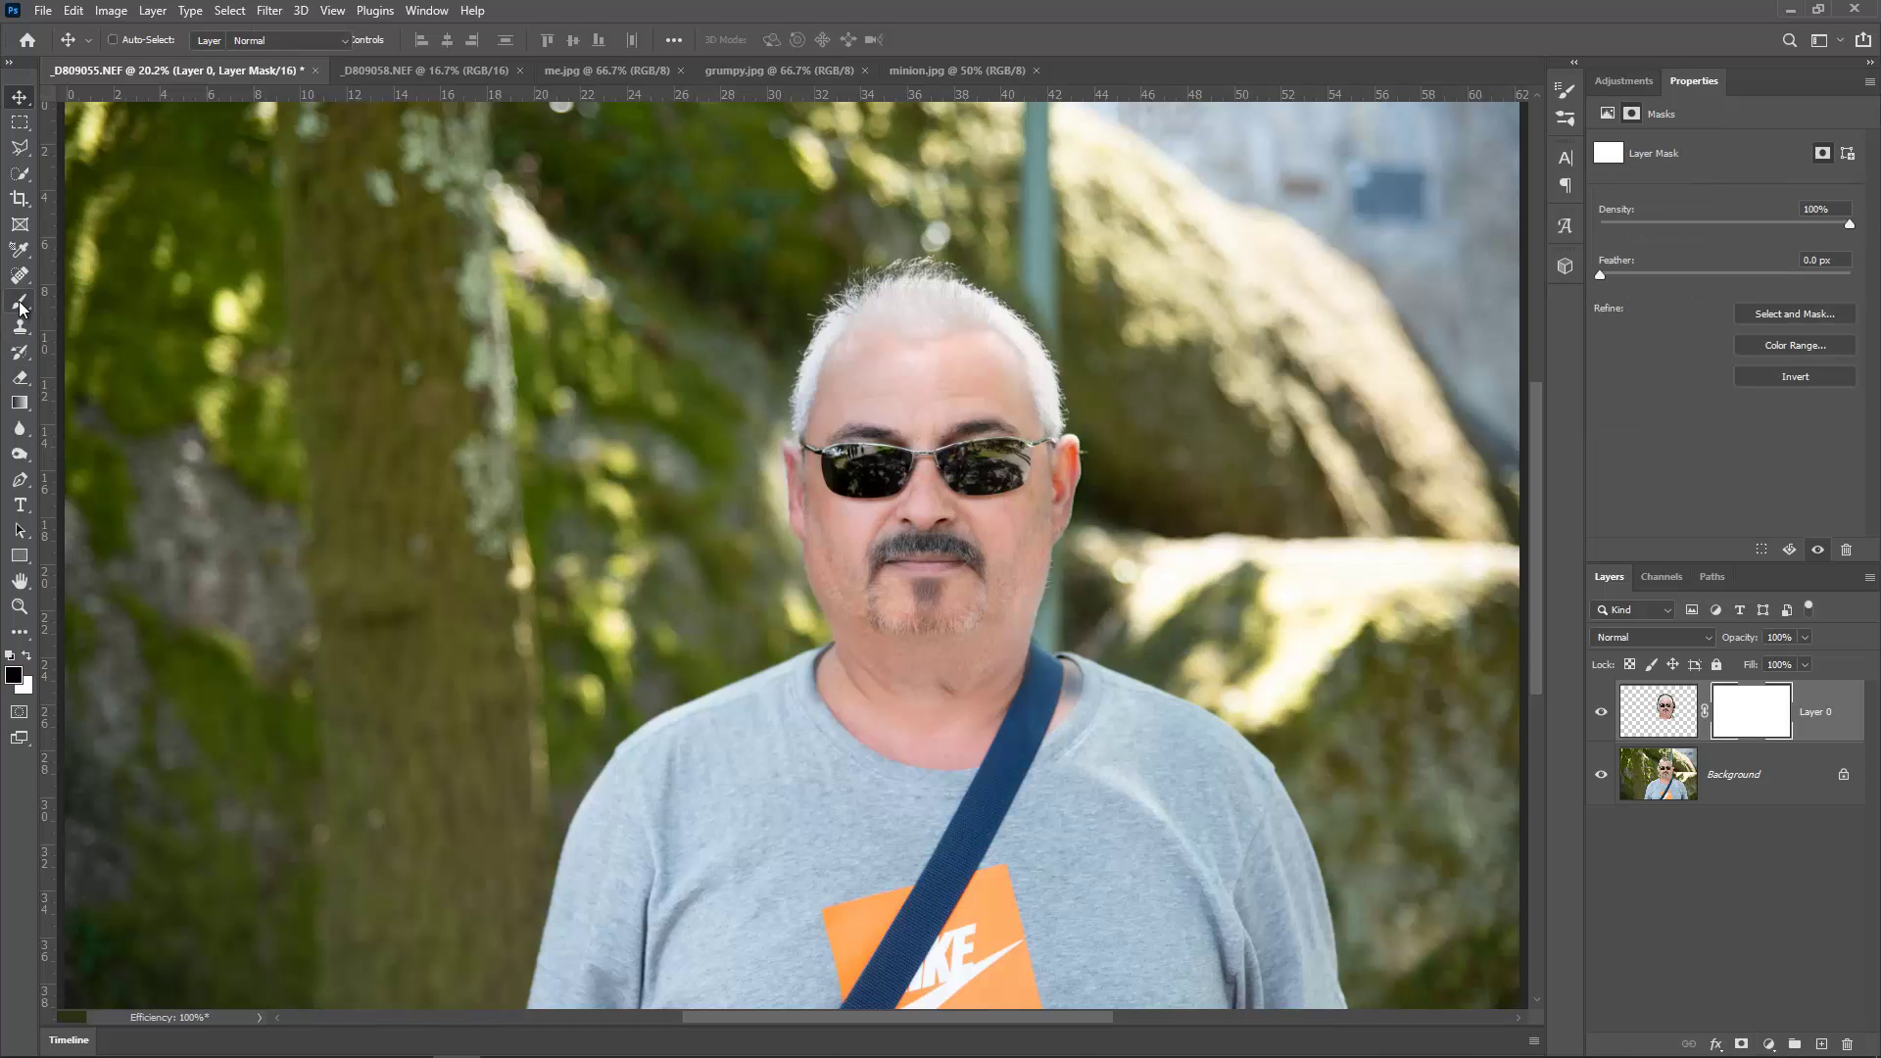
pyautogui.keyDown('alt'); pyautogui.rightClick(910, 758); pyautogui.keyUp('alt')
pyautogui.moveTo(910, 758); pyautogui.dragTo(911, 725)
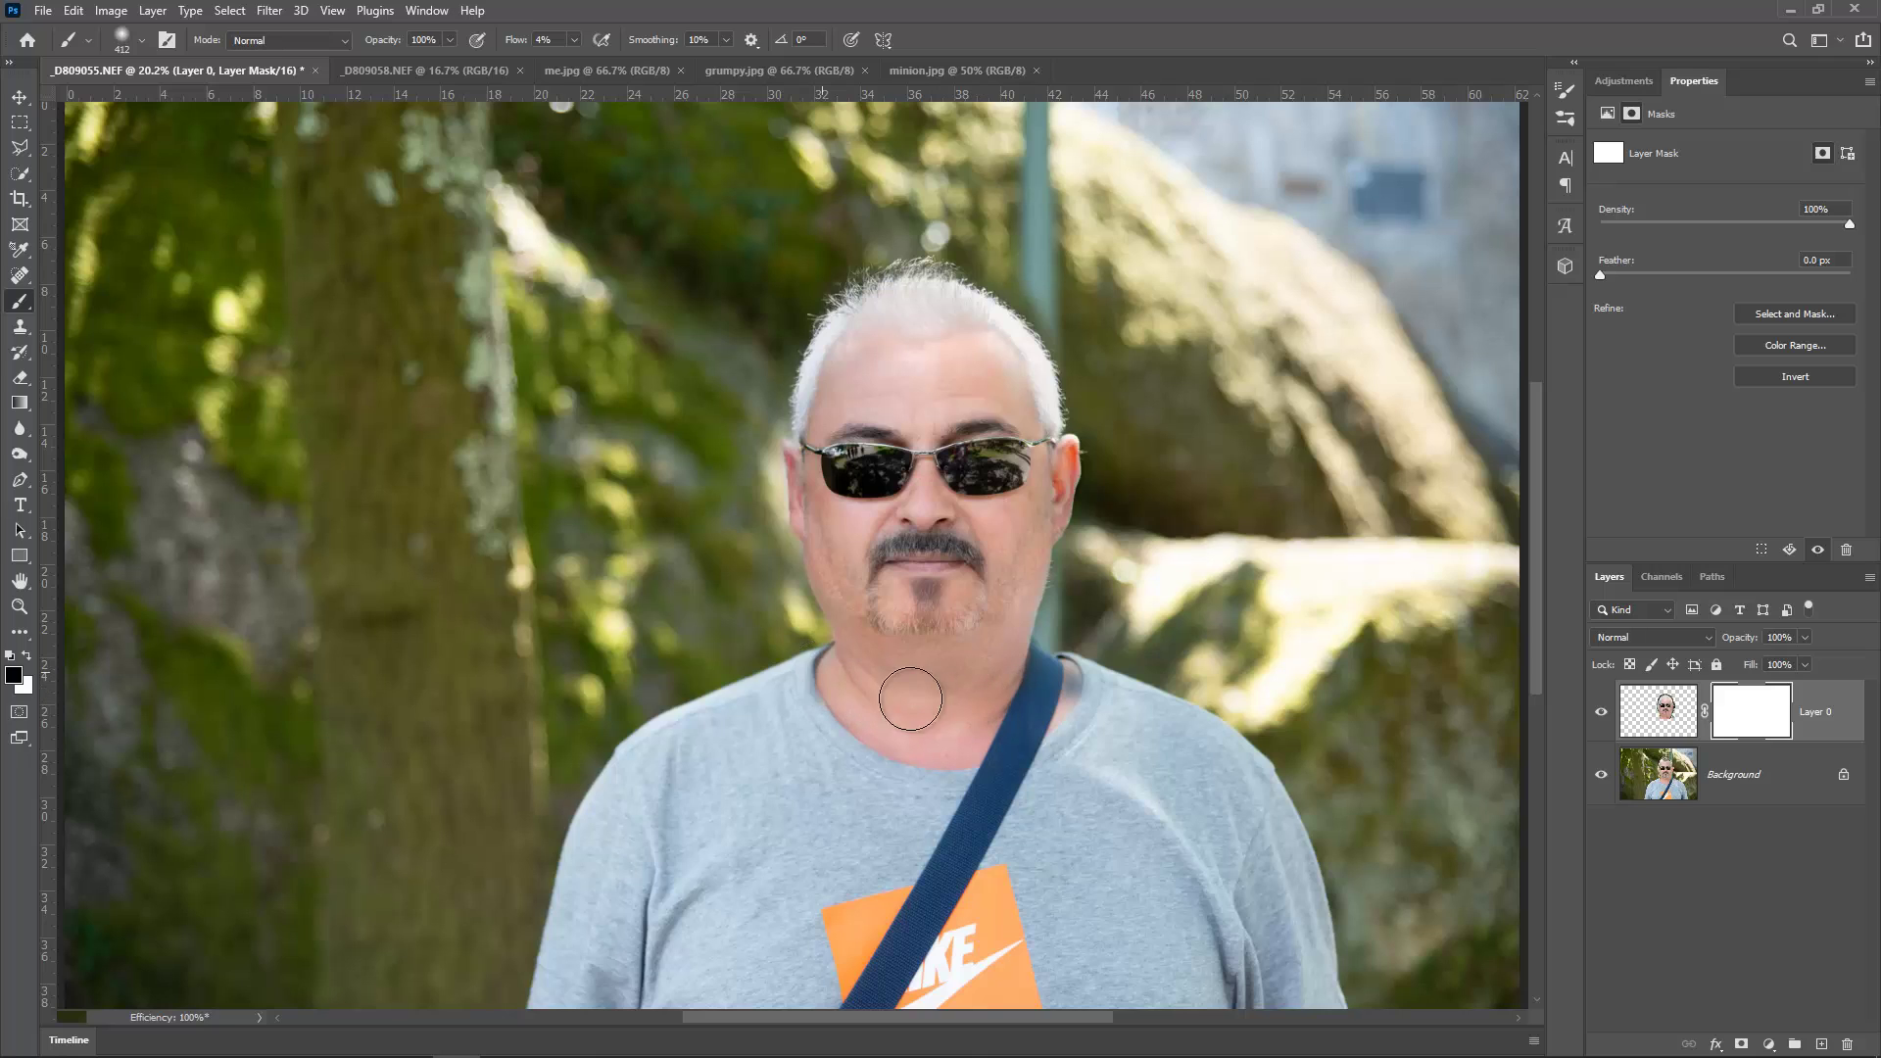
pyautogui.moveTo(1010, 694); pyautogui.dragTo(878, 718)
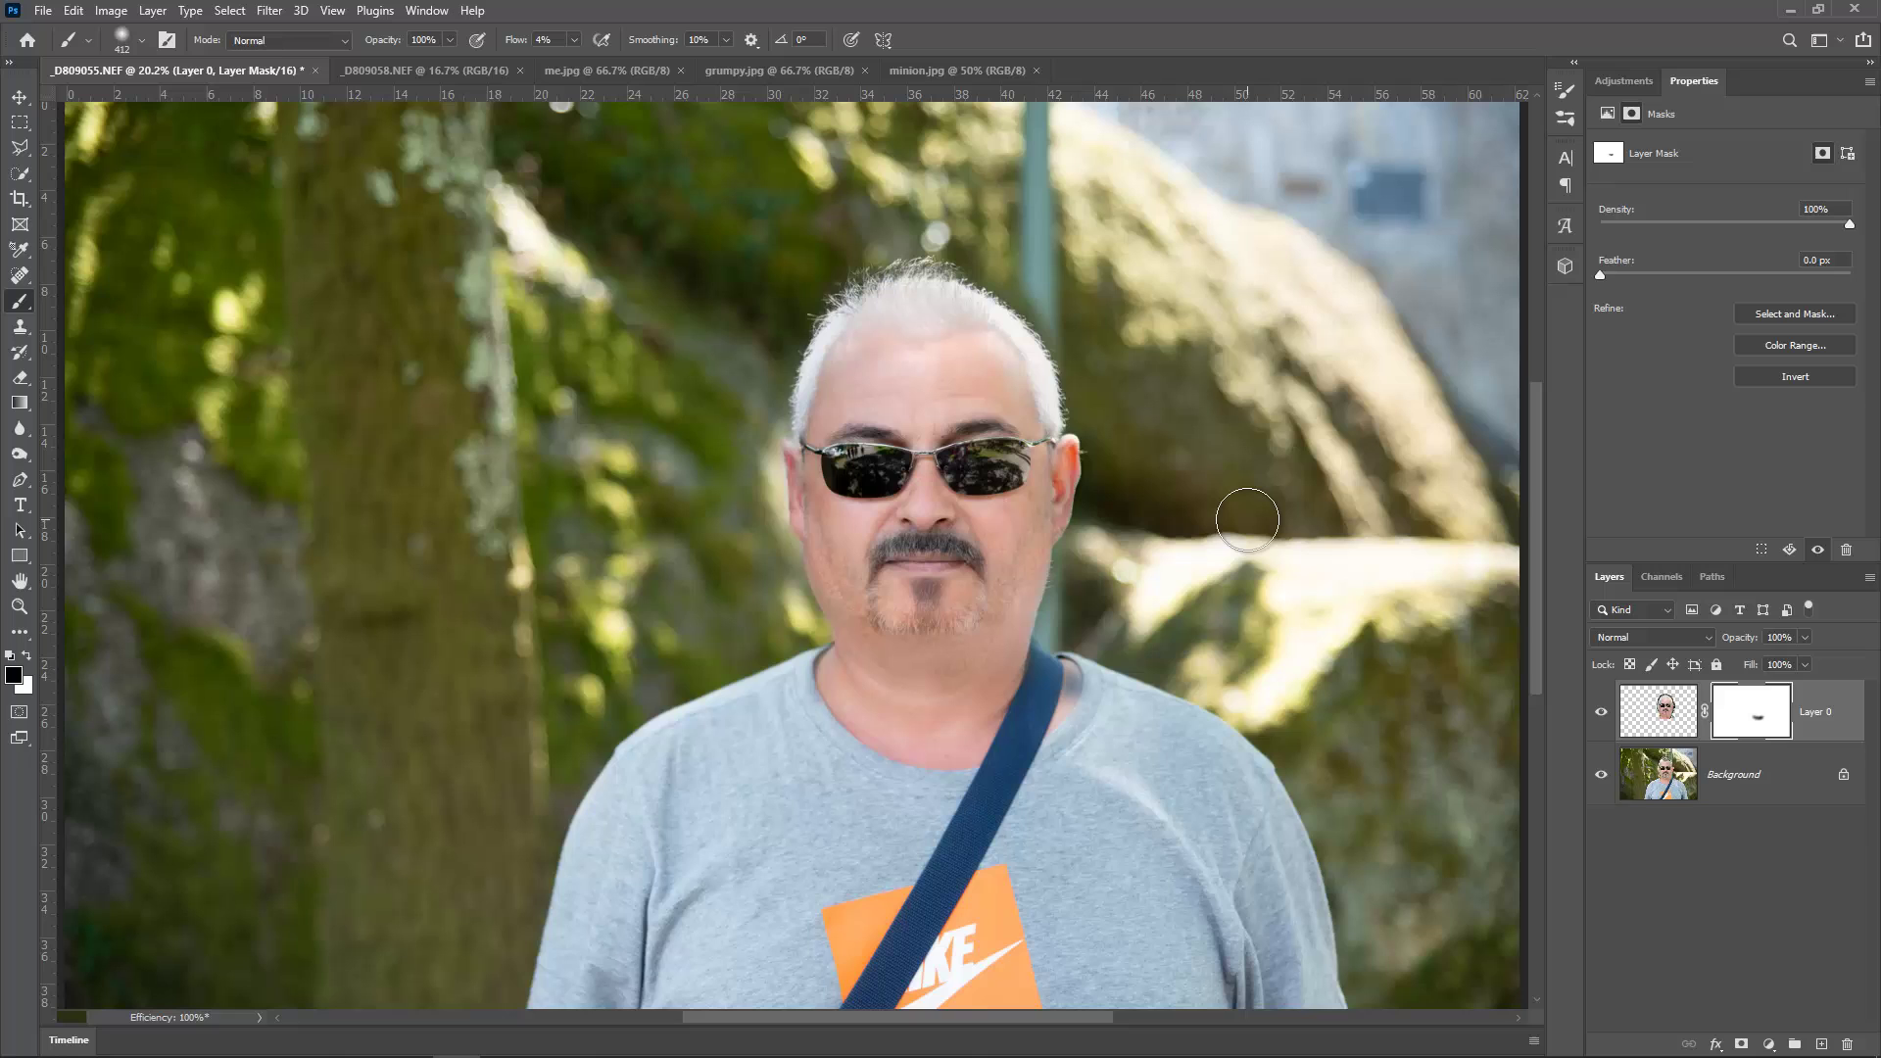
pyautogui.click(398, 71)
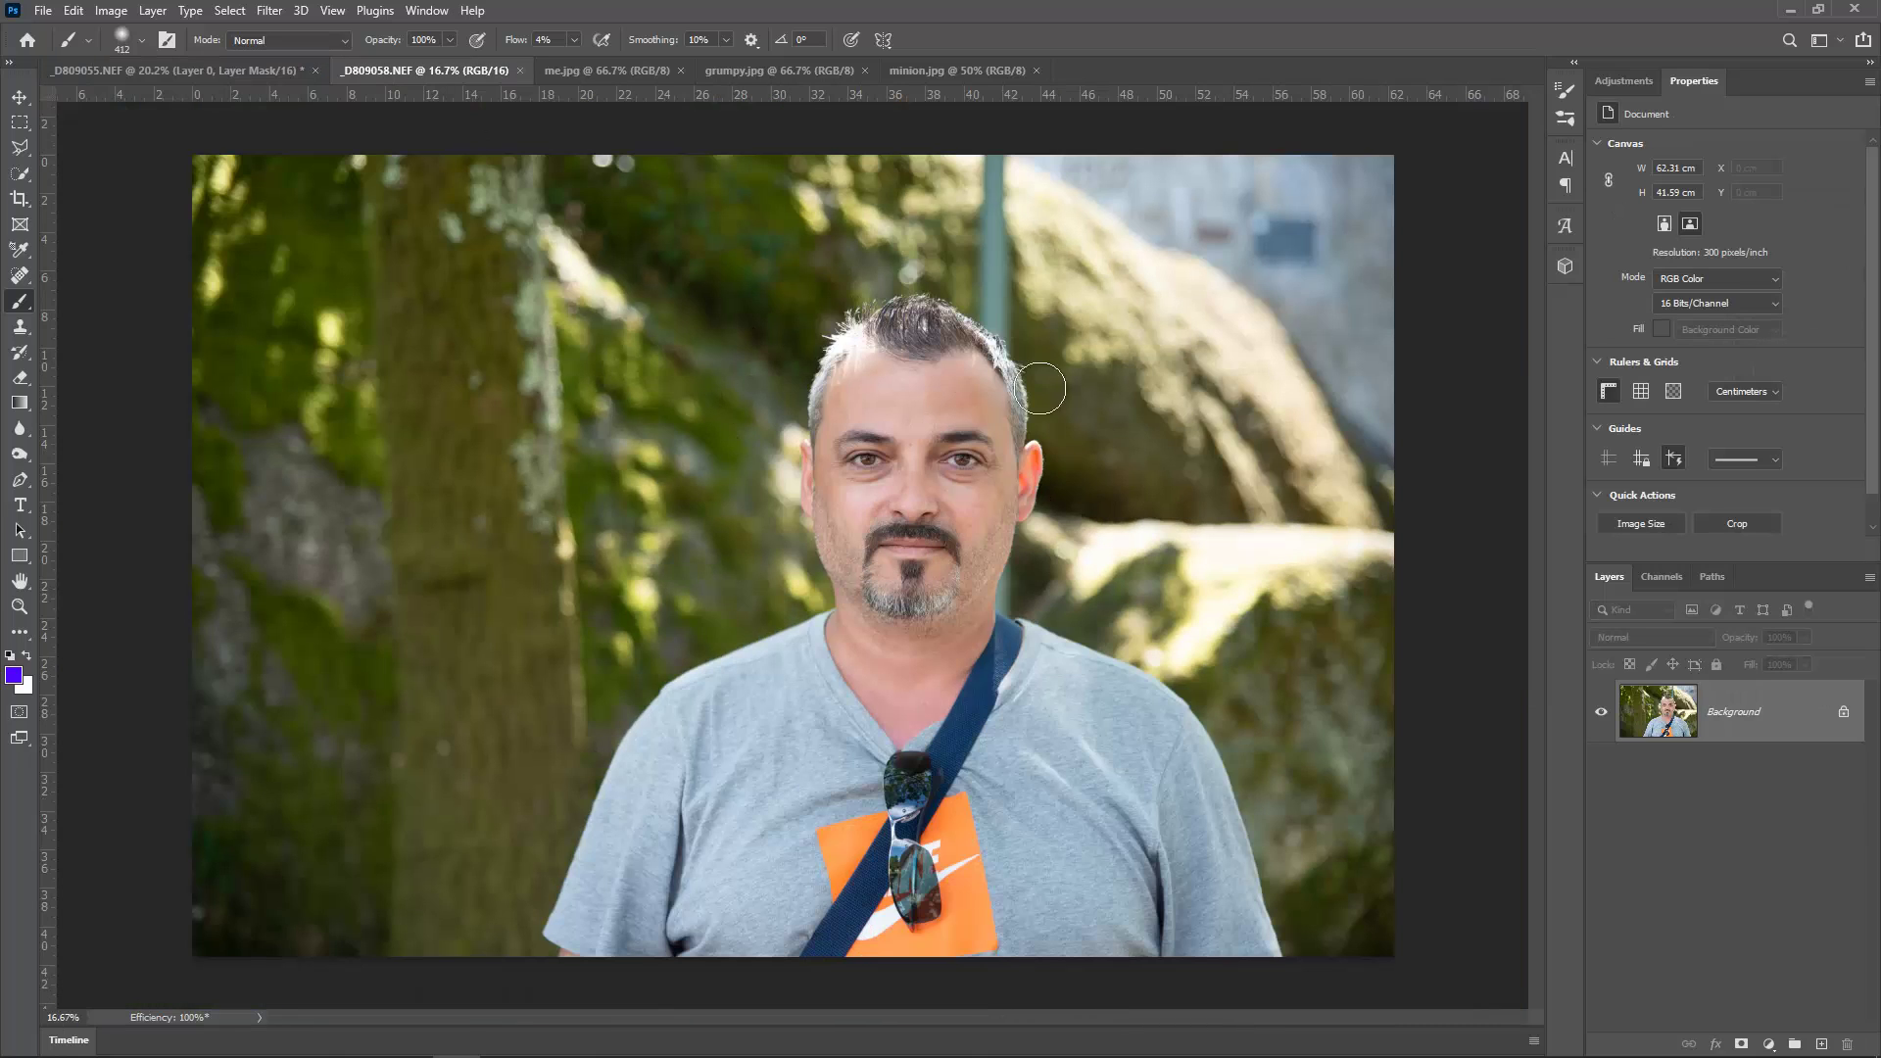
# Step: Enable Smart Portrait on _D809058.NEF and set Hair thickness to 50
pyautogui.click(270, 11)
pyautogui.click(294, 76)
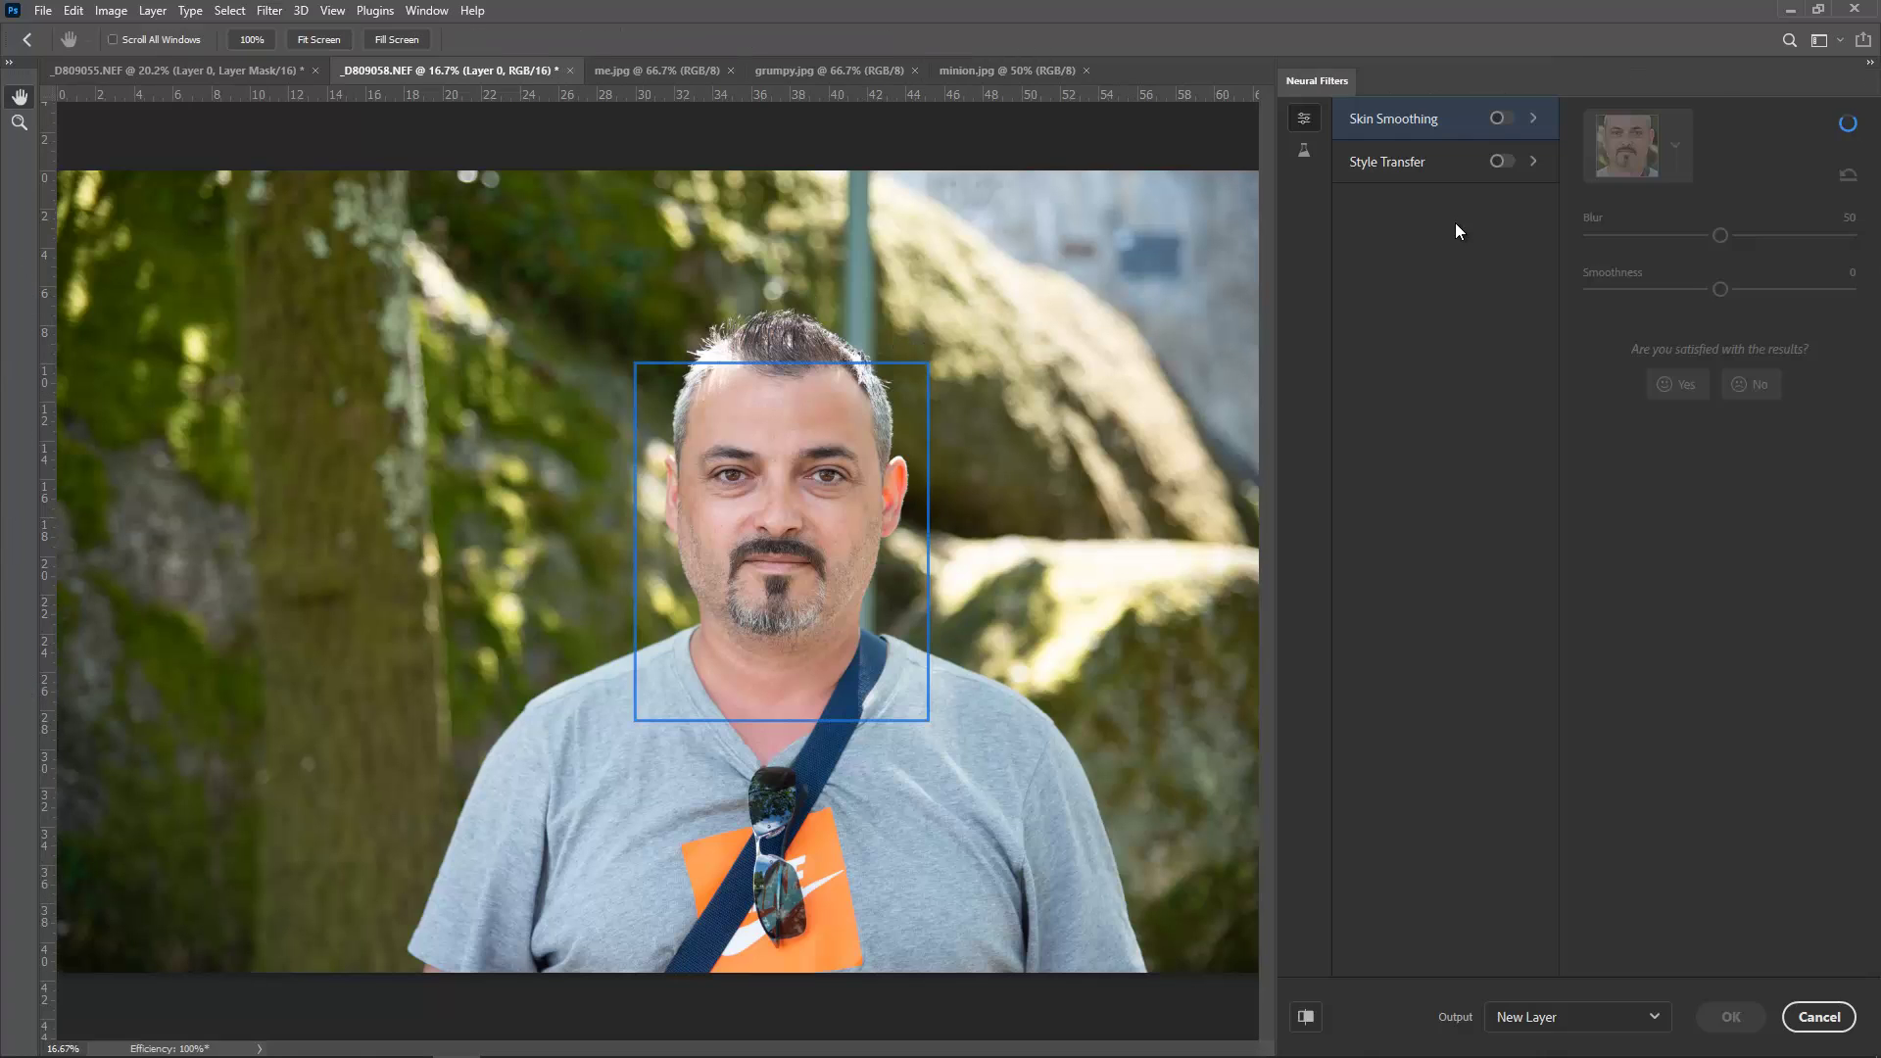
pyautogui.click(1304, 150)
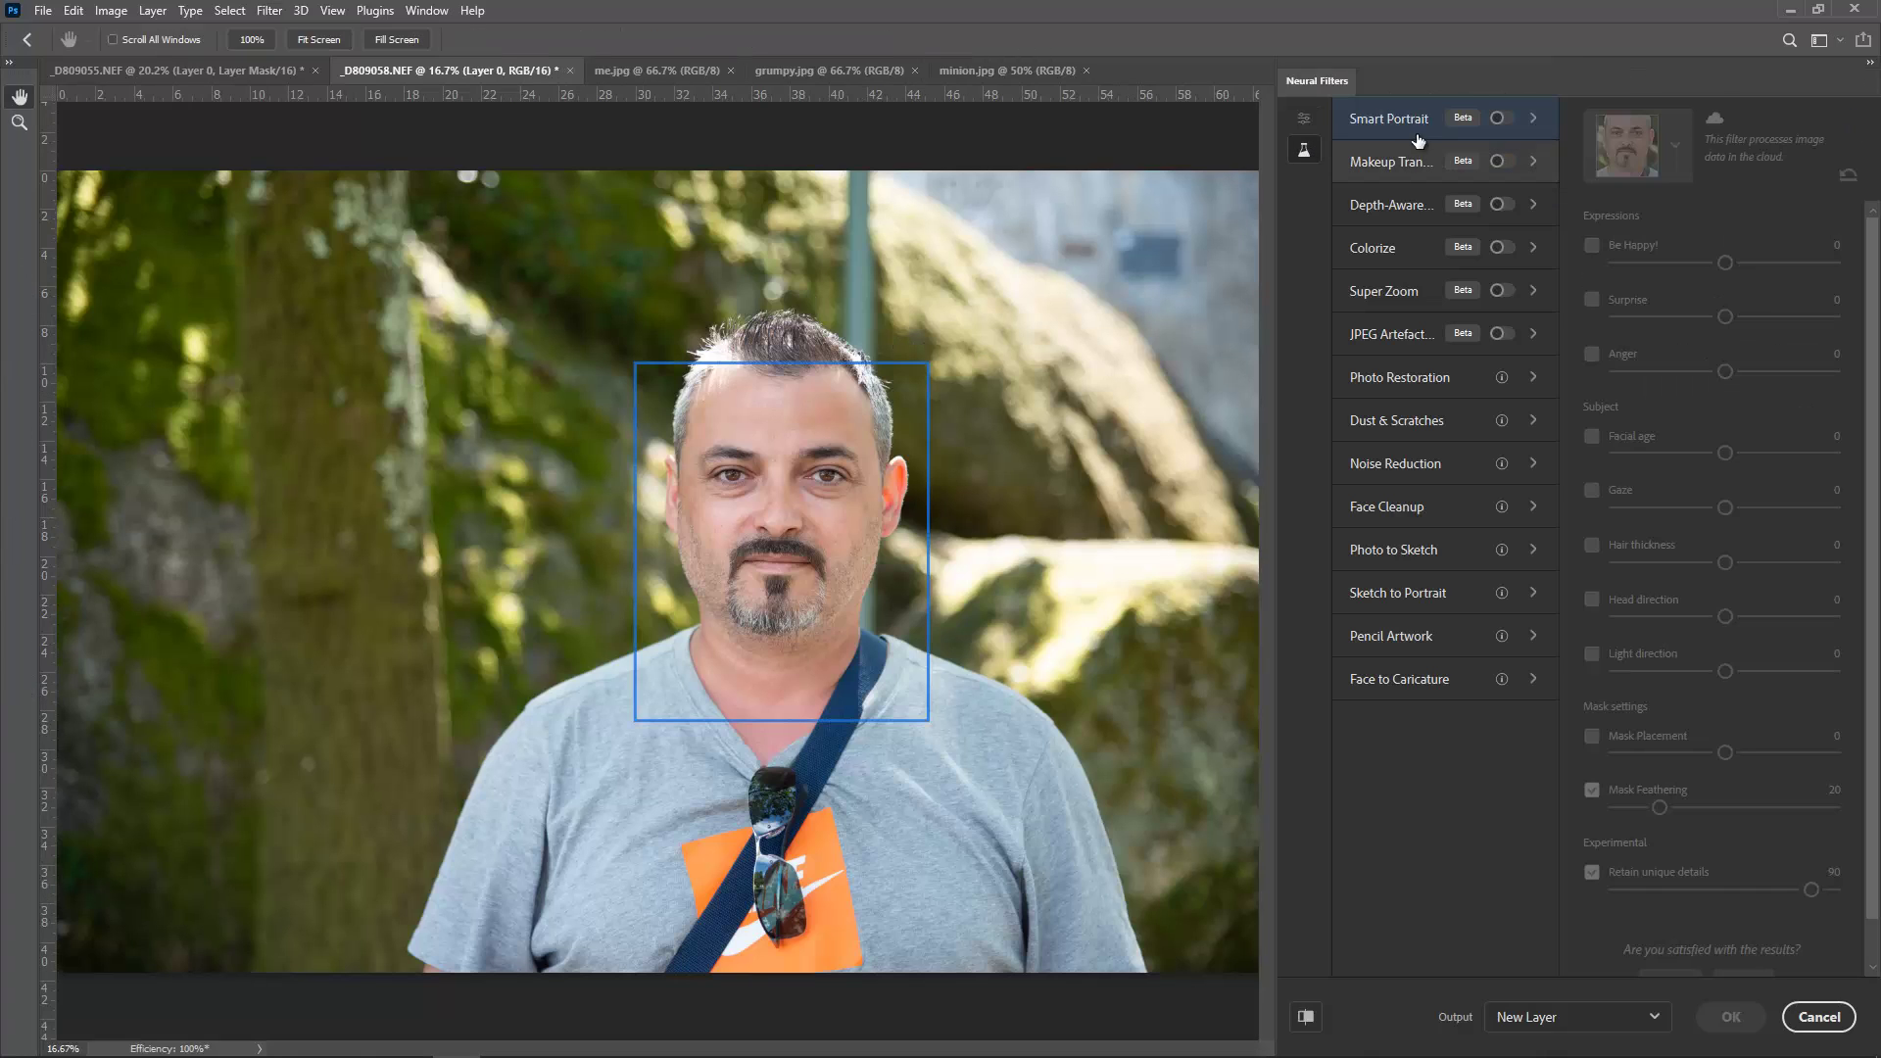
pyautogui.click(1500, 119)
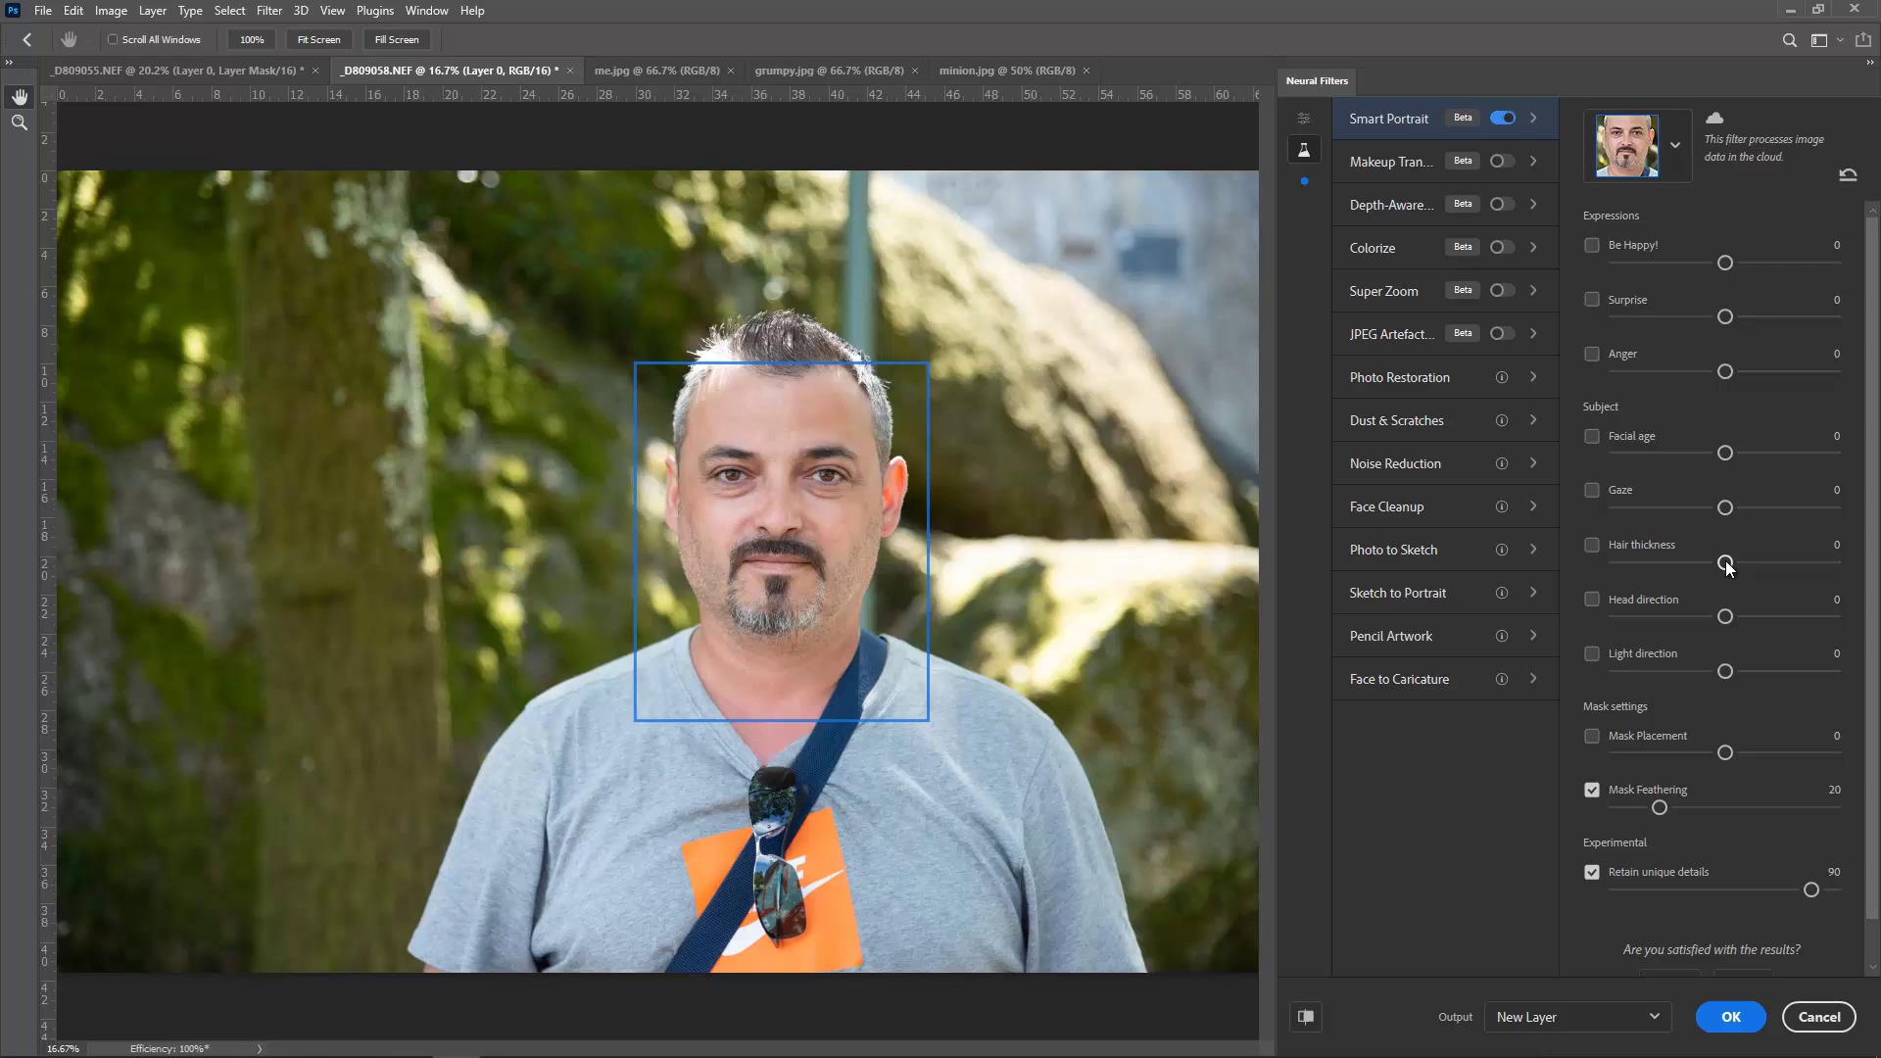
pyautogui.moveTo(1725, 563); pyautogui.dragTo(1836, 563)
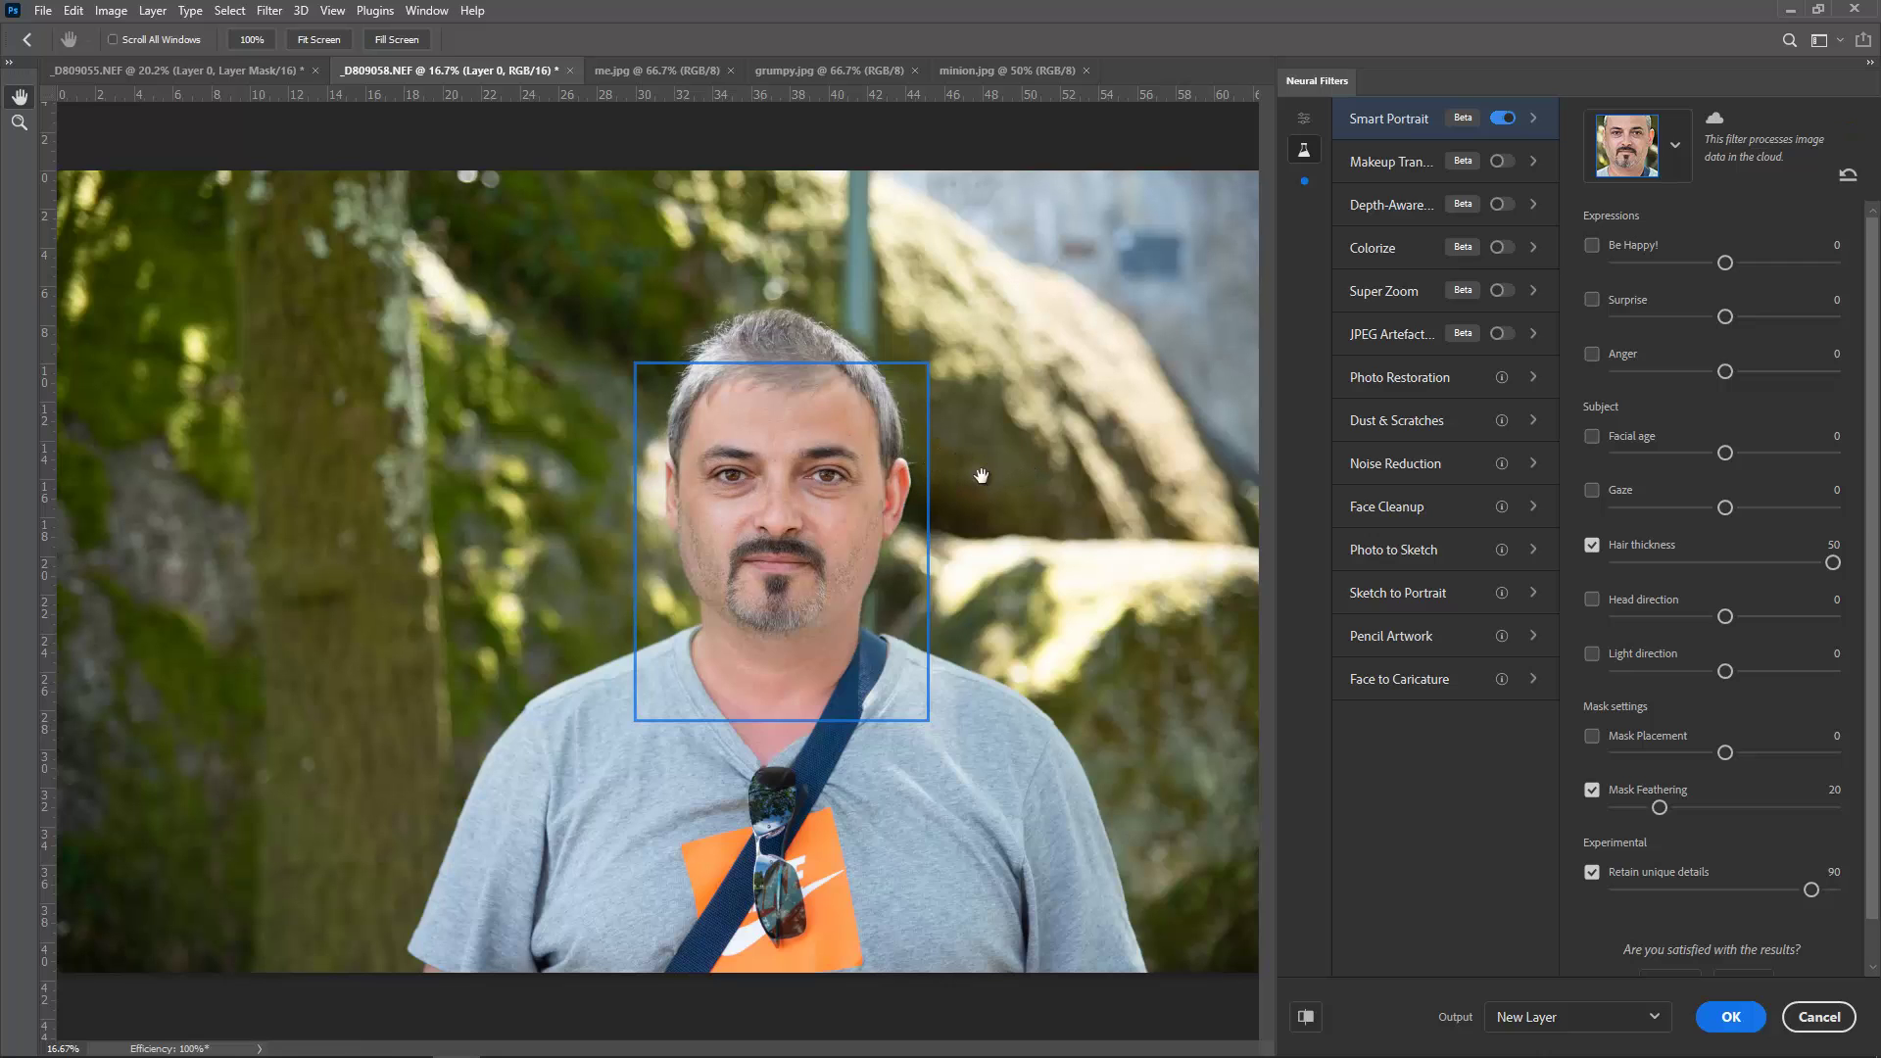
# Step: Uncheck Hair thickness, set Facial age to -50, and apply the result as a new layer
pyautogui.click(1590, 545)
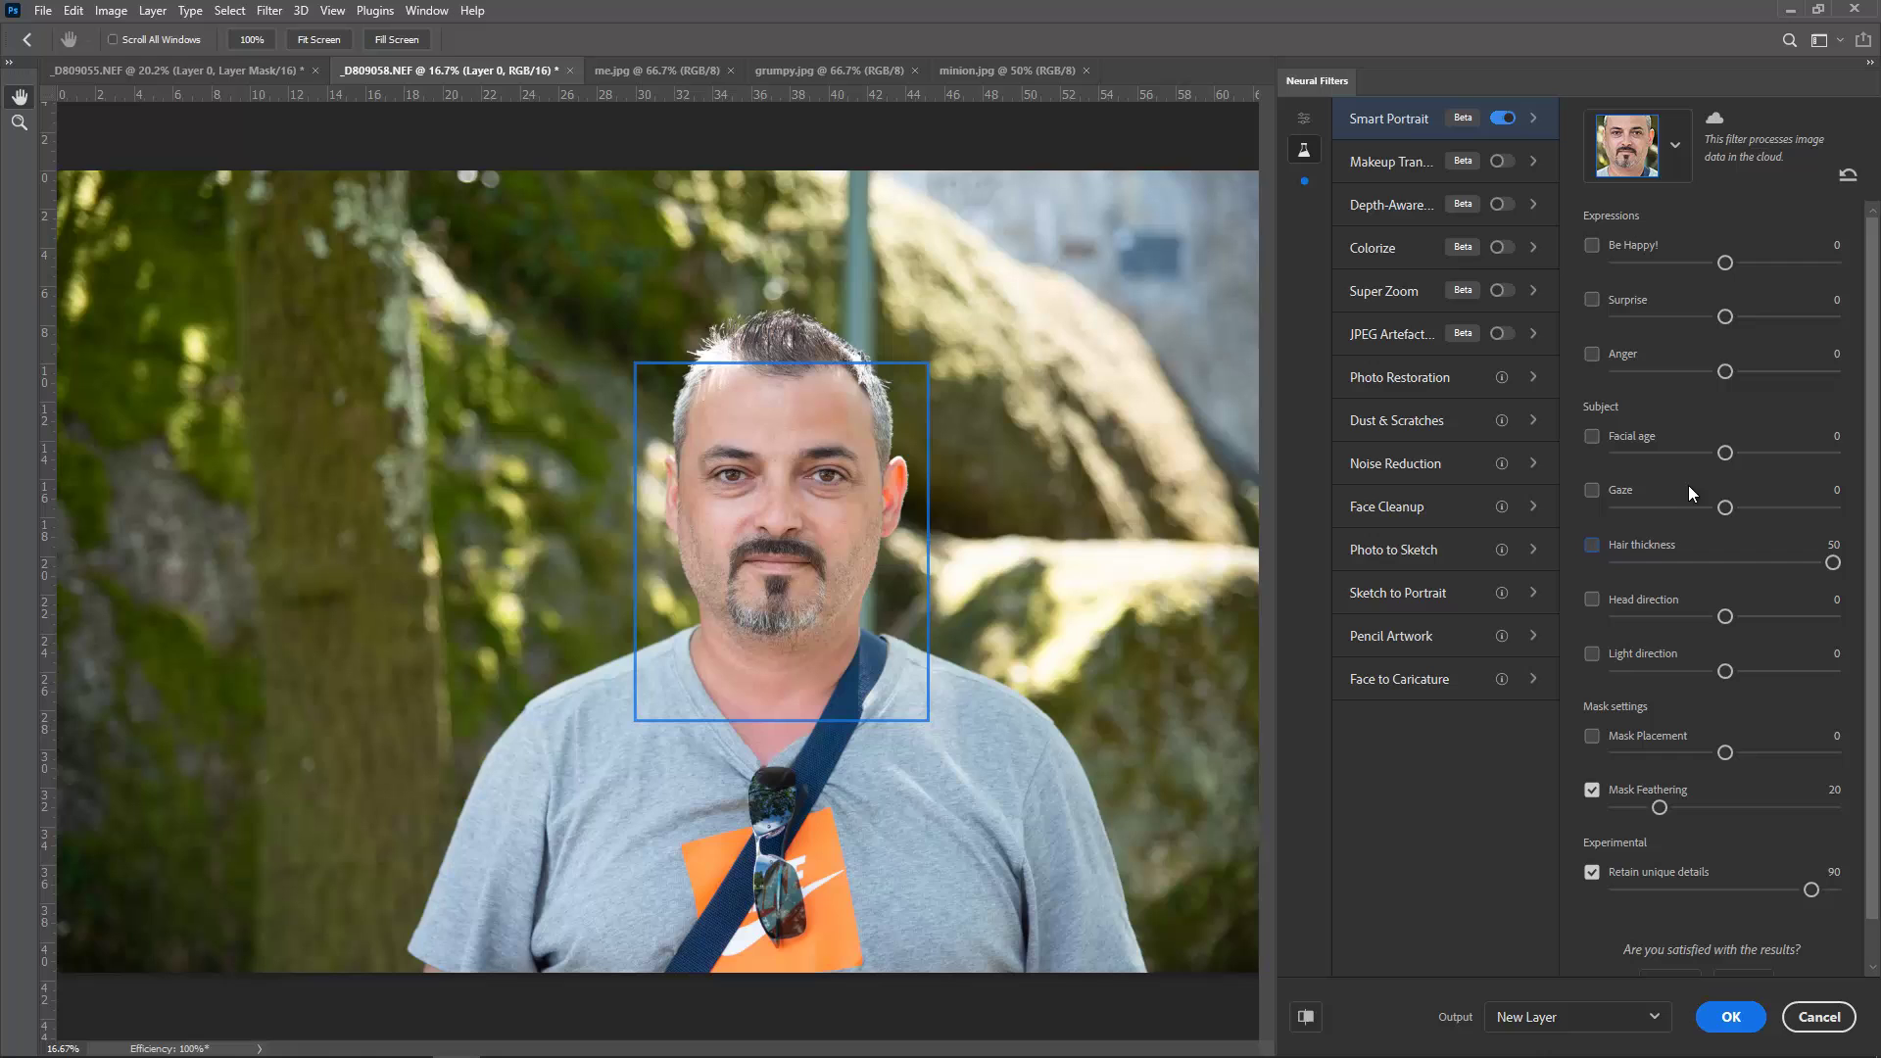
pyautogui.moveTo(1713, 453); pyautogui.dragTo(1589, 453)
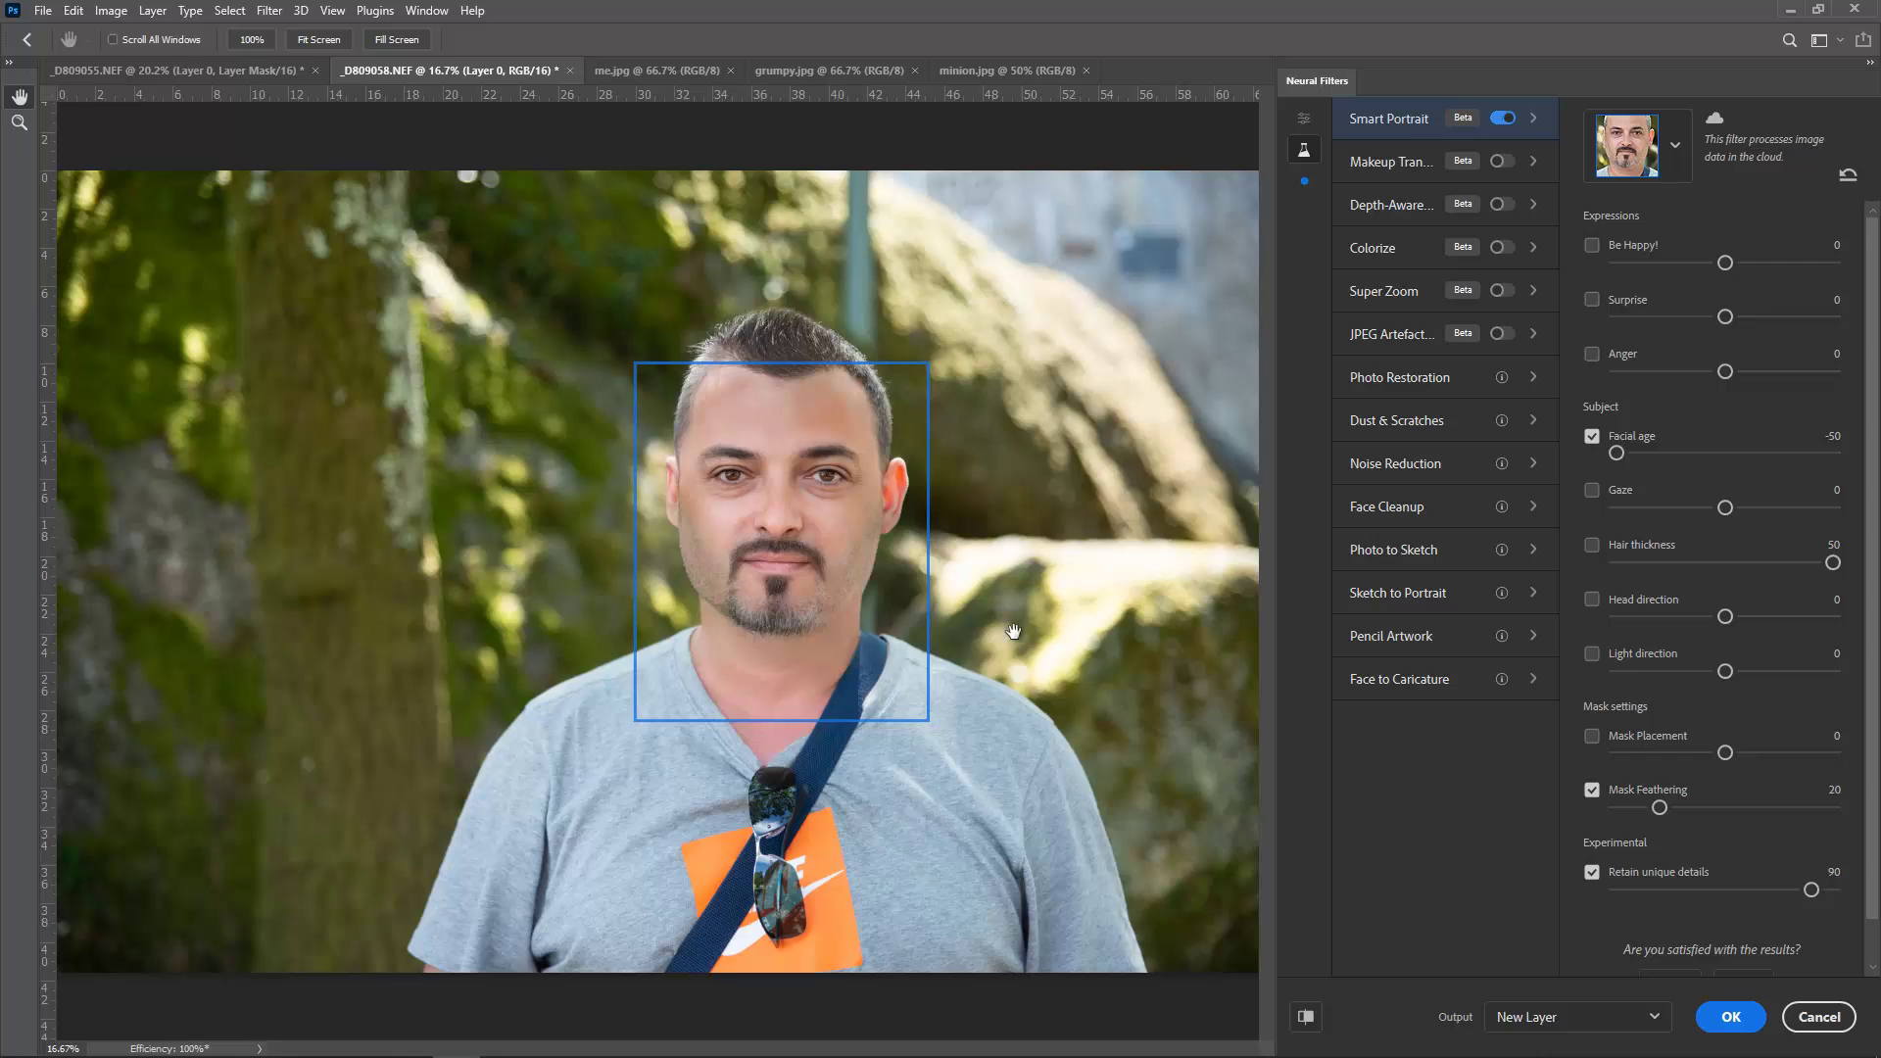
pyautogui.click(1729, 1019)
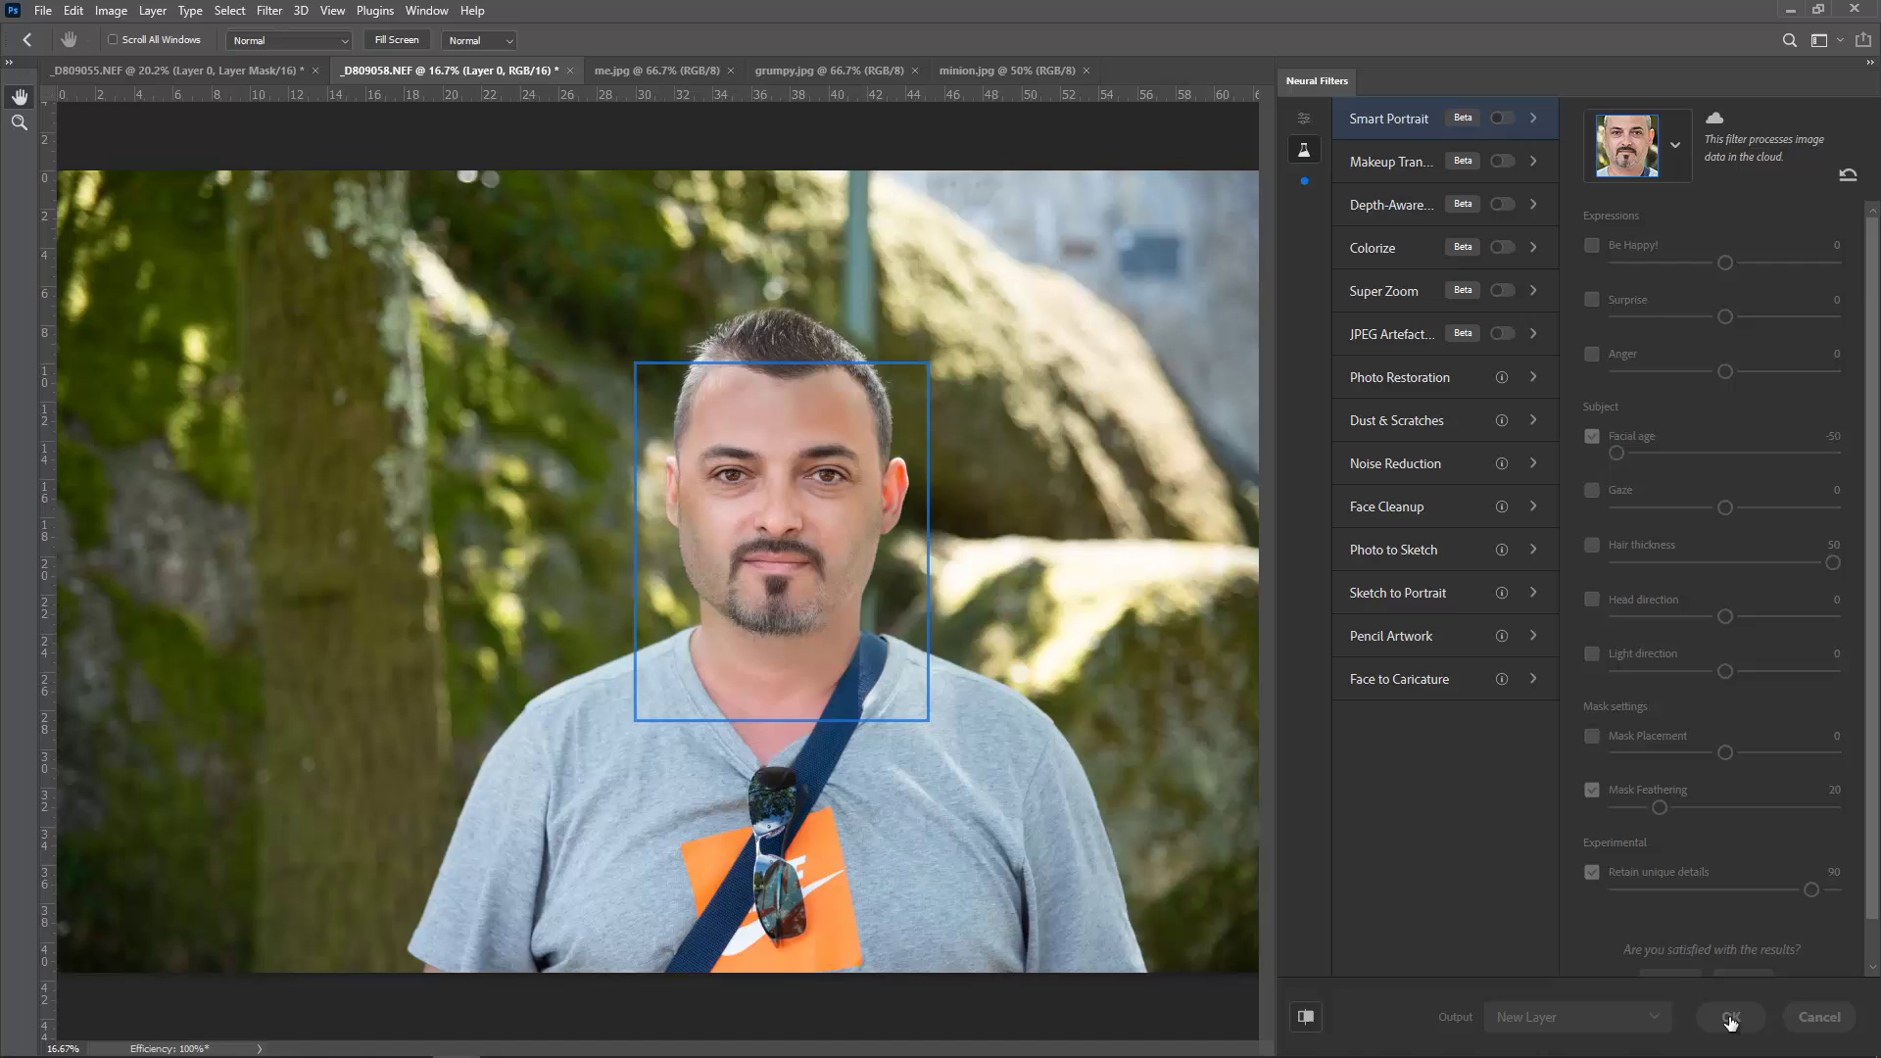
# Step: Toggle Layer 0's visibility to compare the younger face, then switch to me.jpg
pyautogui.scroll(5, 1005, 527)
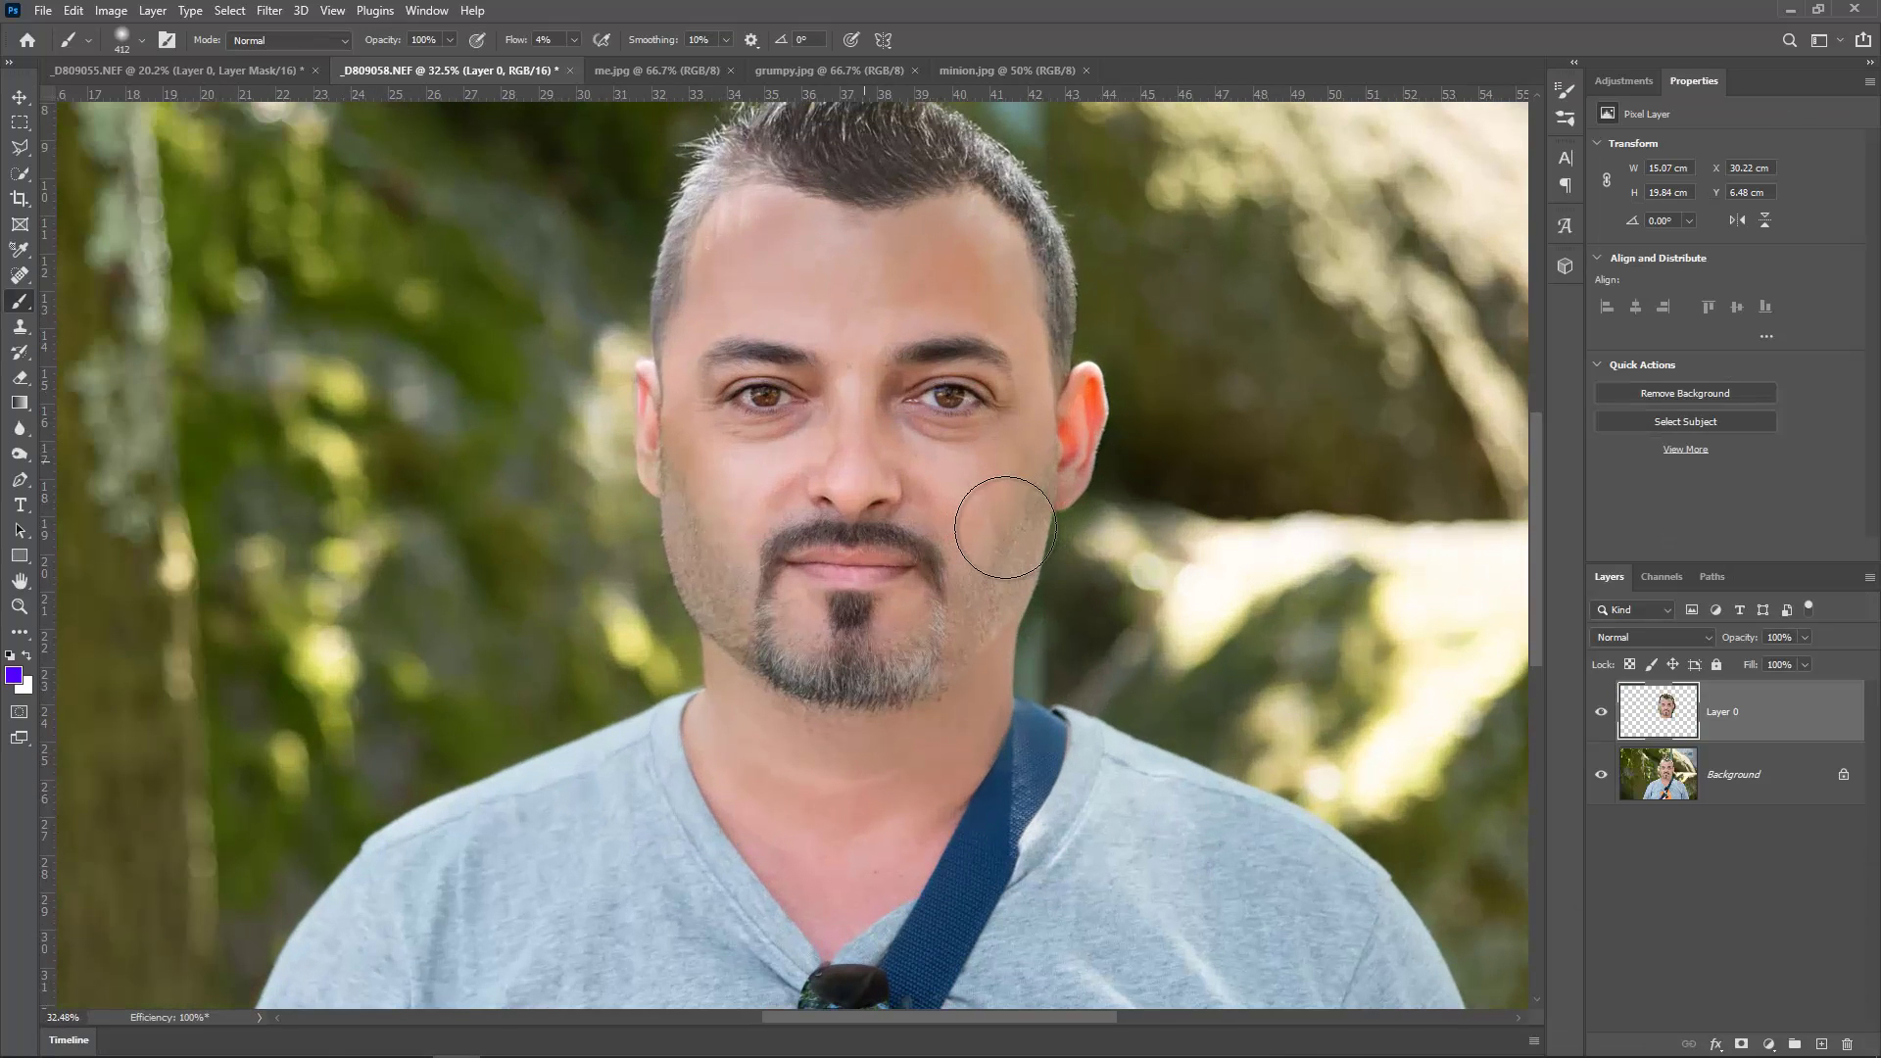
pyautogui.scroll(-1, 1137, 579)
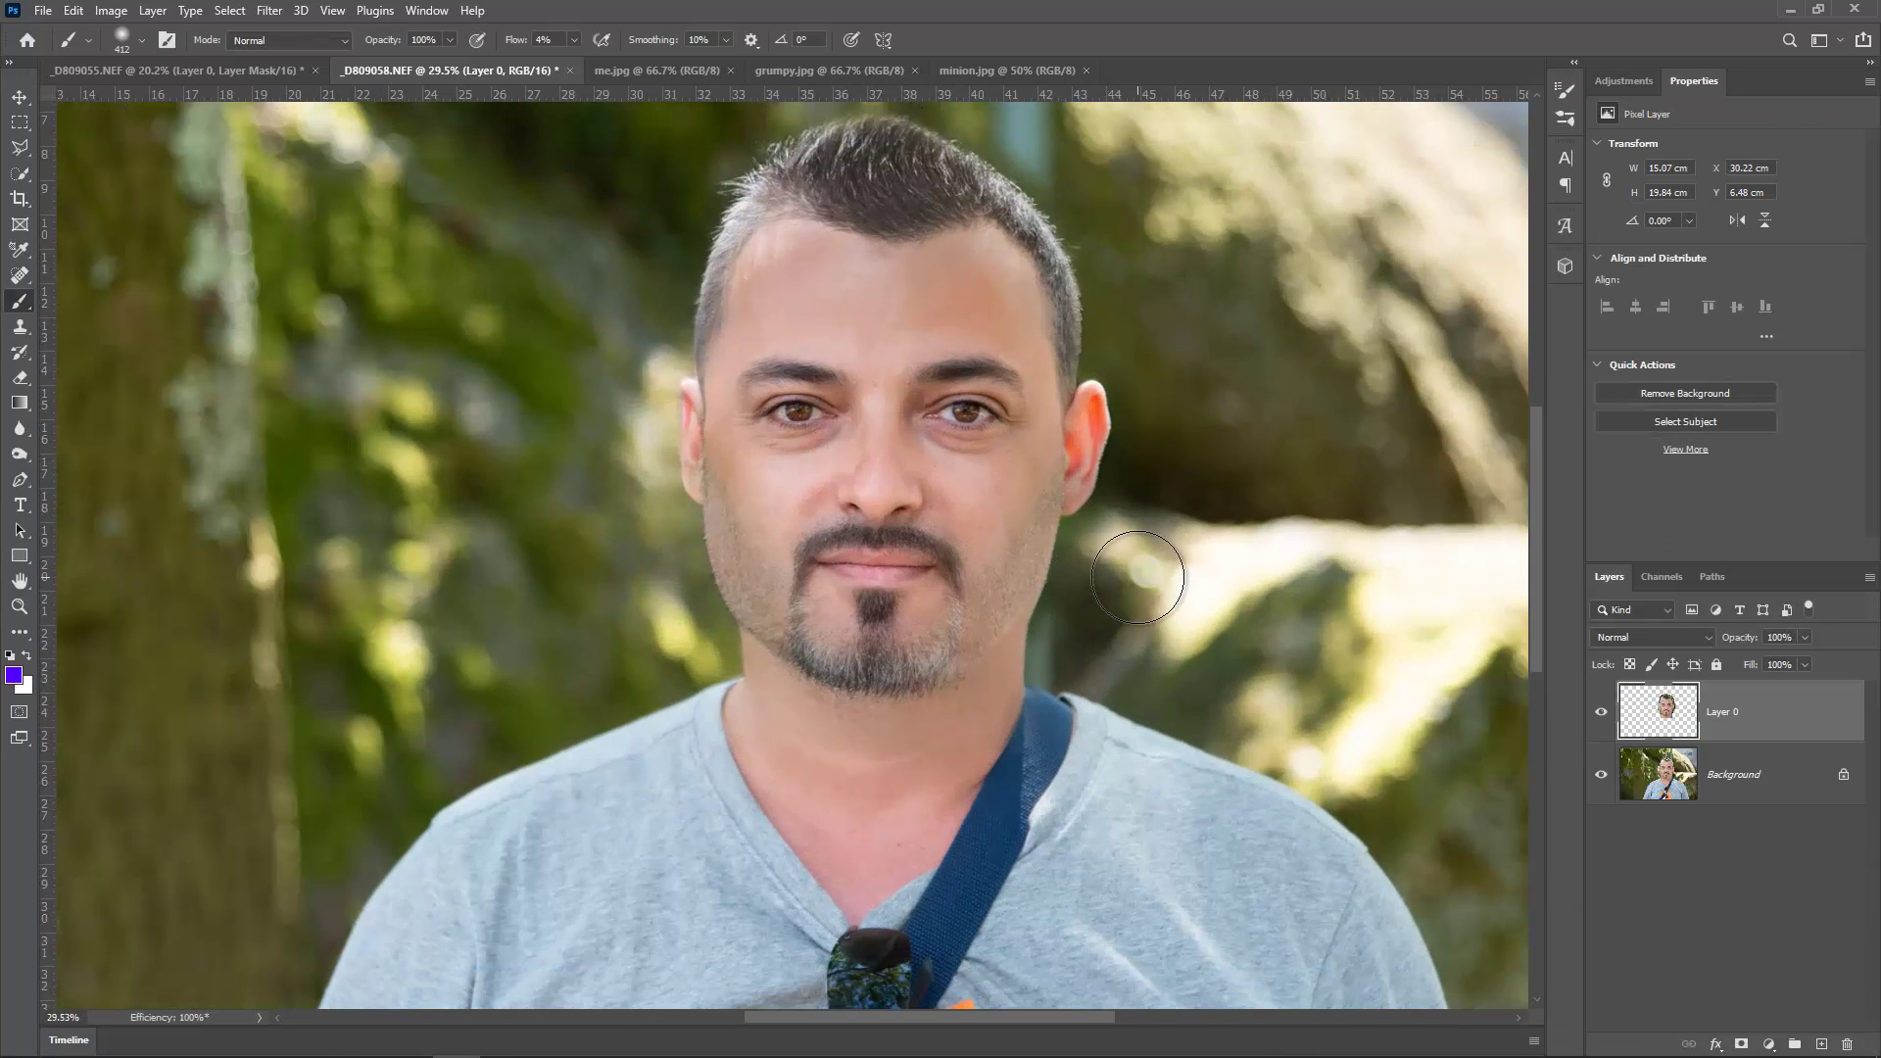
pyautogui.scroll(-1, 1136, 578)
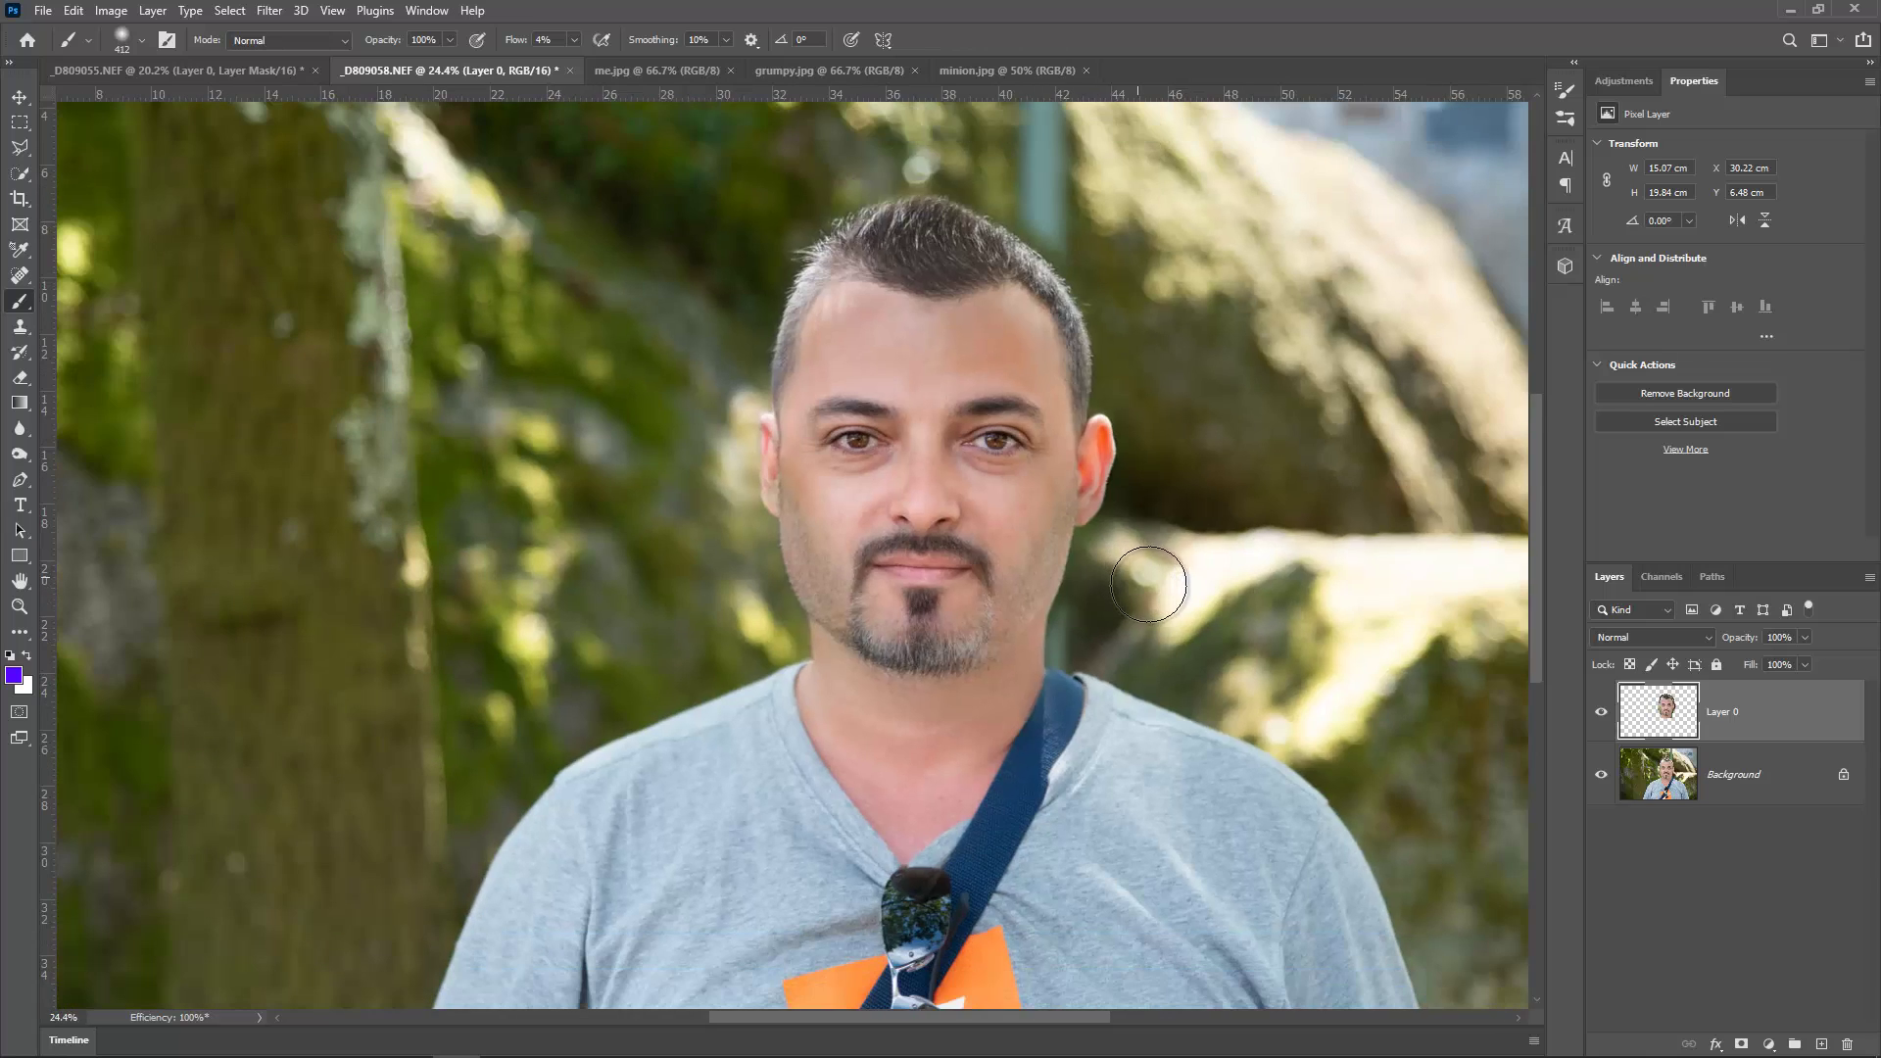
pyautogui.click(1599, 715)
pyautogui.click(1599, 715)
pyautogui.click(1599, 715)
pyautogui.click(1600, 716)
pyautogui.click(1599, 722)
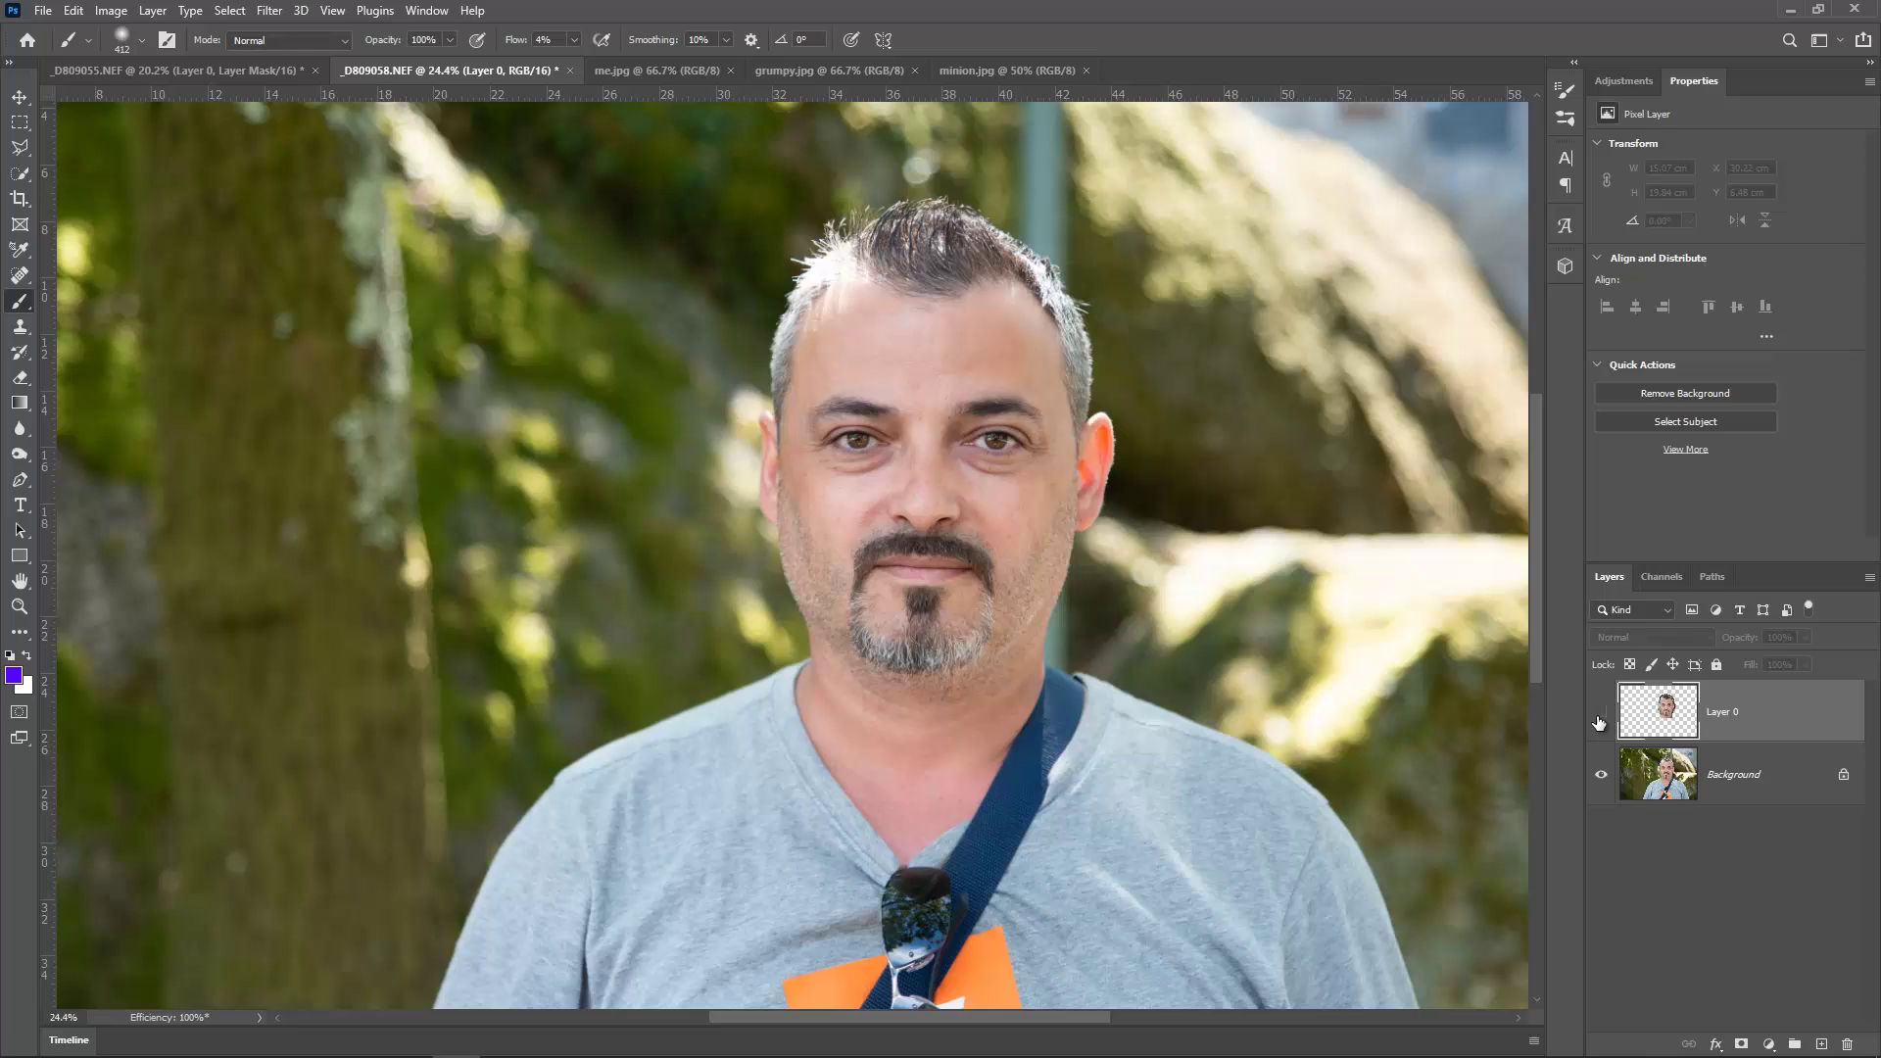
pyautogui.click(1599, 722)
pyautogui.click(1599, 722)
pyautogui.click(1599, 722)
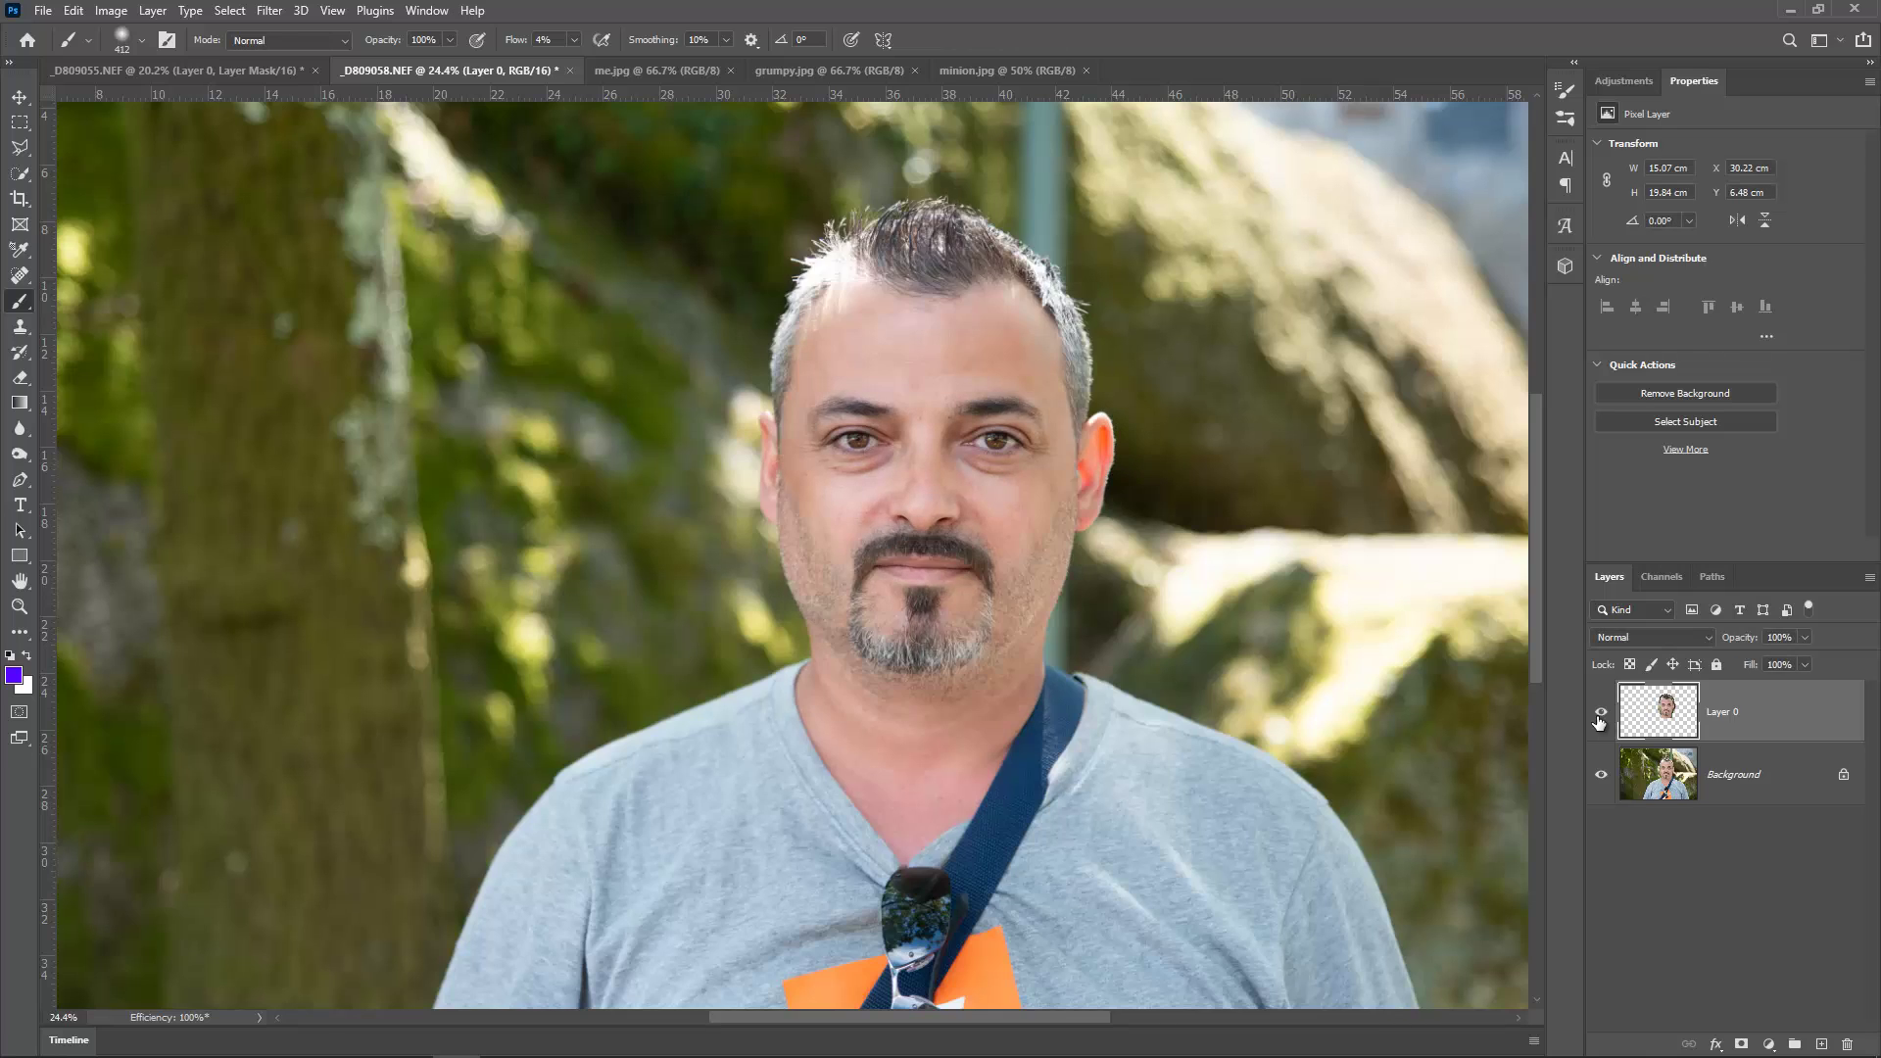
pyautogui.click(1599, 722)
pyautogui.click(1599, 722)
pyautogui.click(1599, 722)
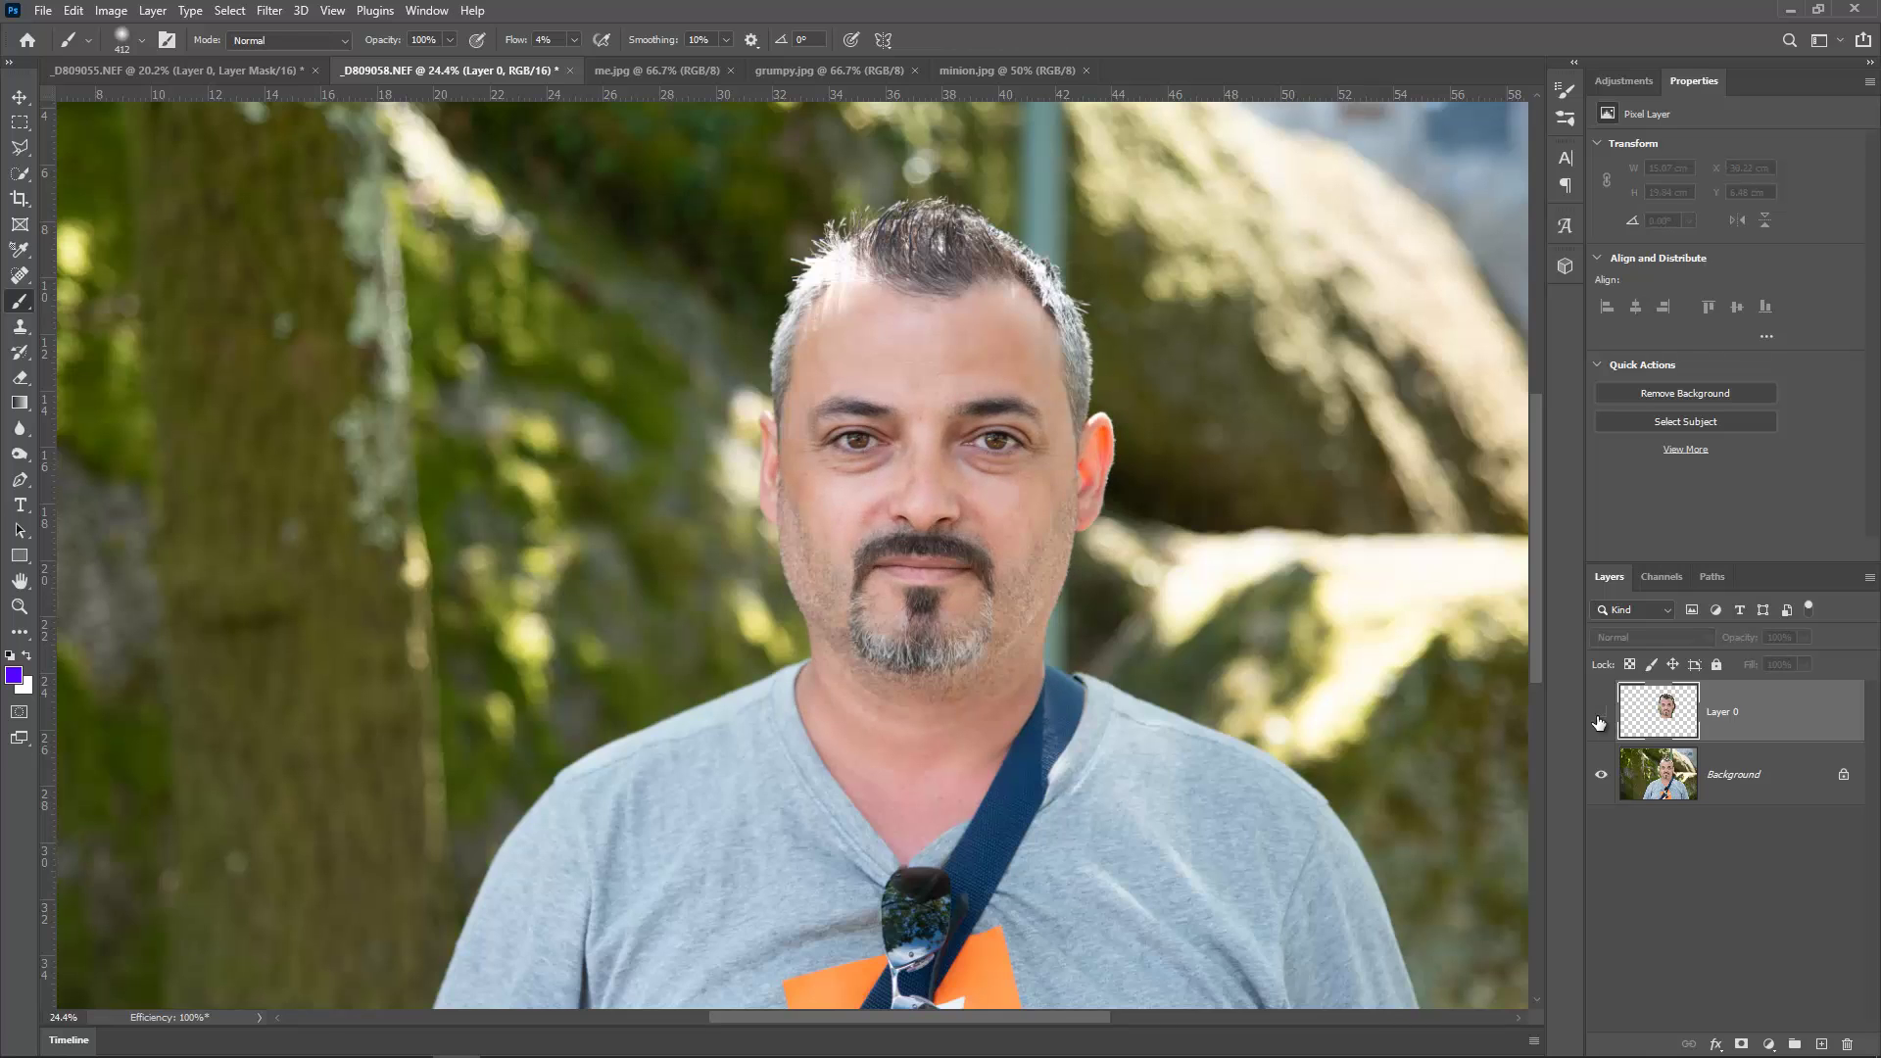
pyautogui.click(1599, 723)
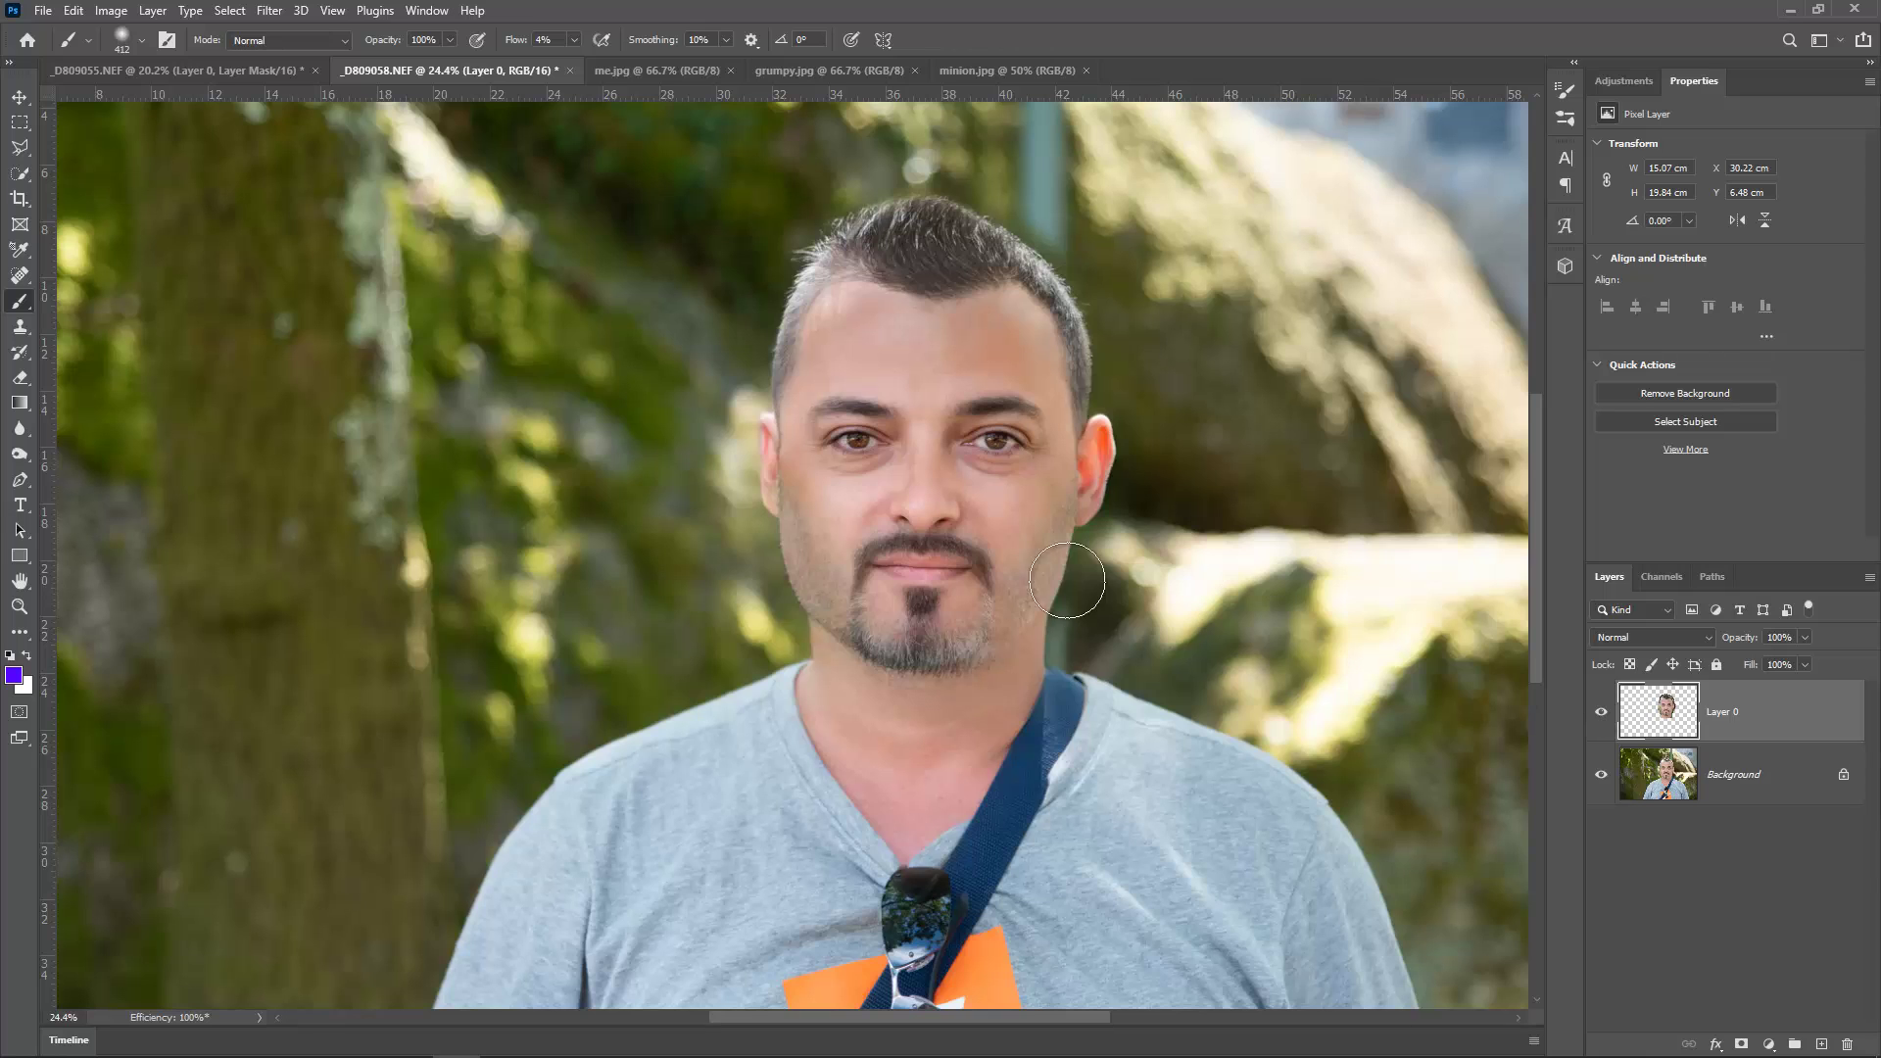
pyautogui.scroll(-3, 979, 607)
pyautogui.scroll(1, 940, 641)
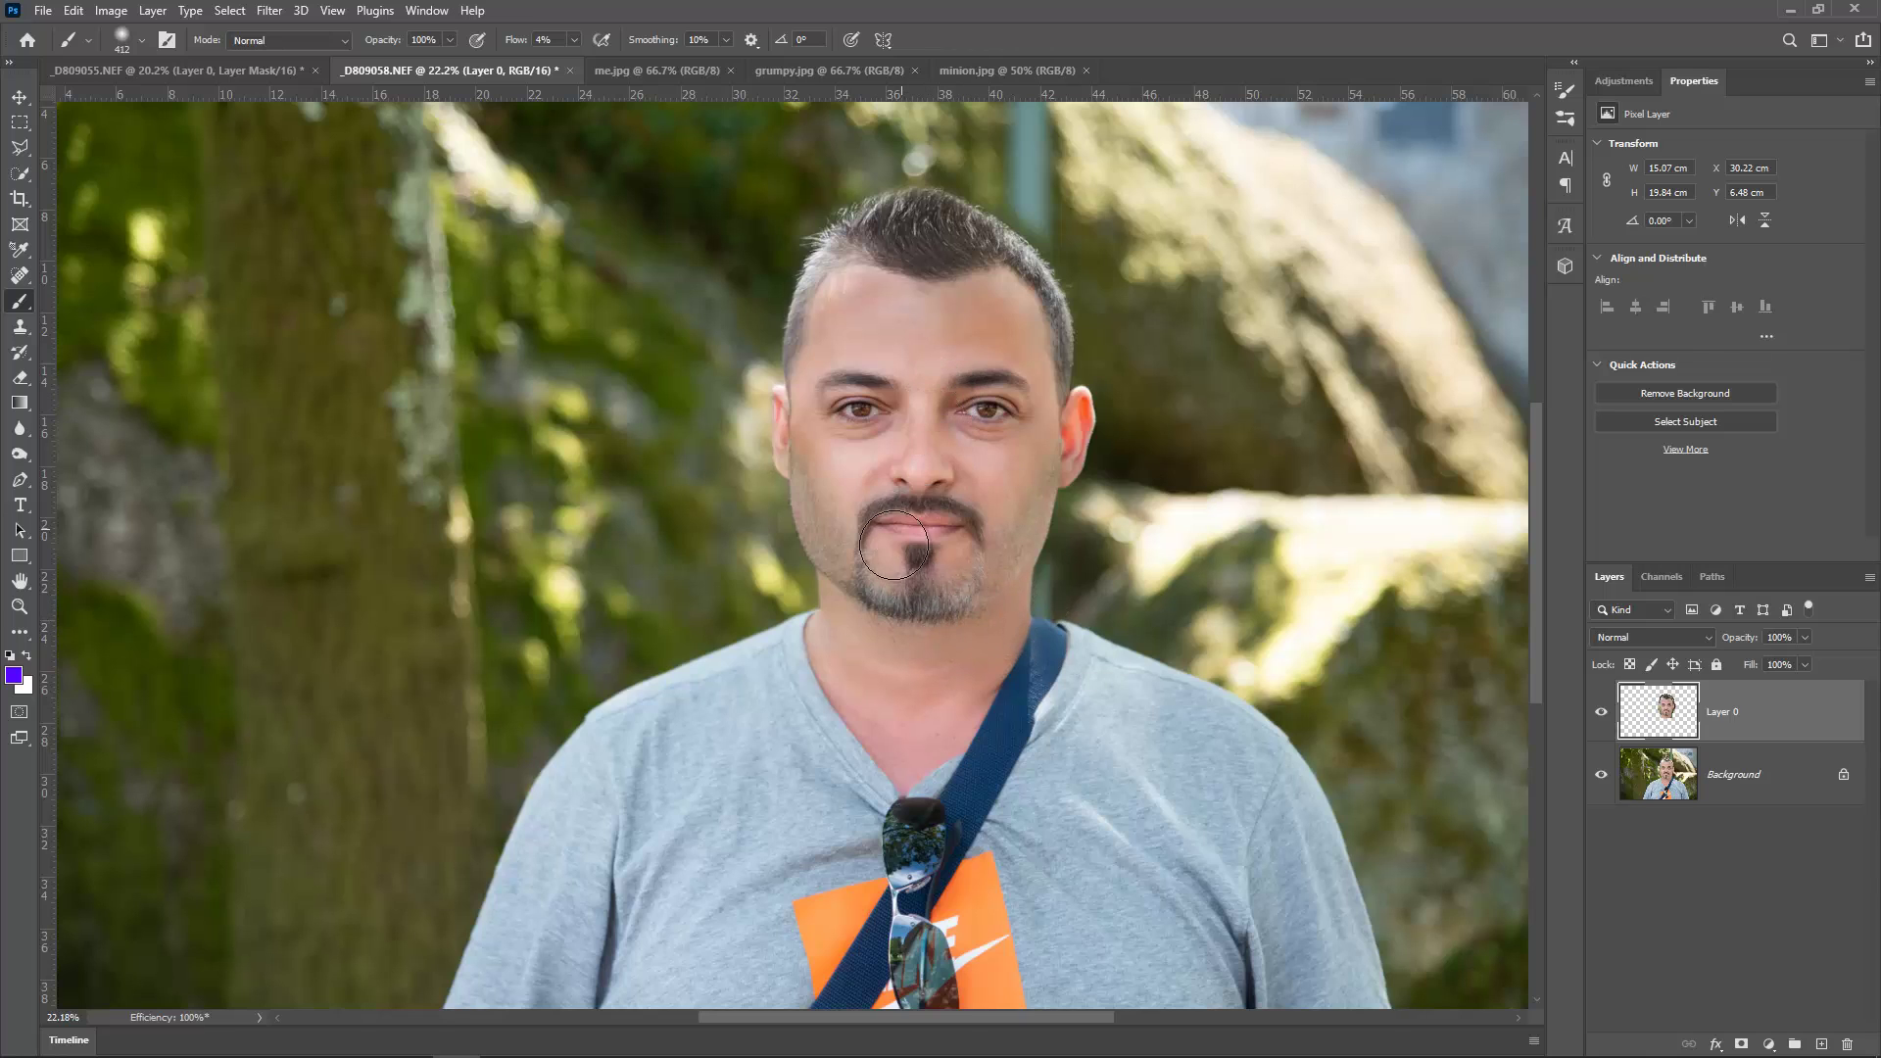
pyautogui.scroll(-1, 944, 397)
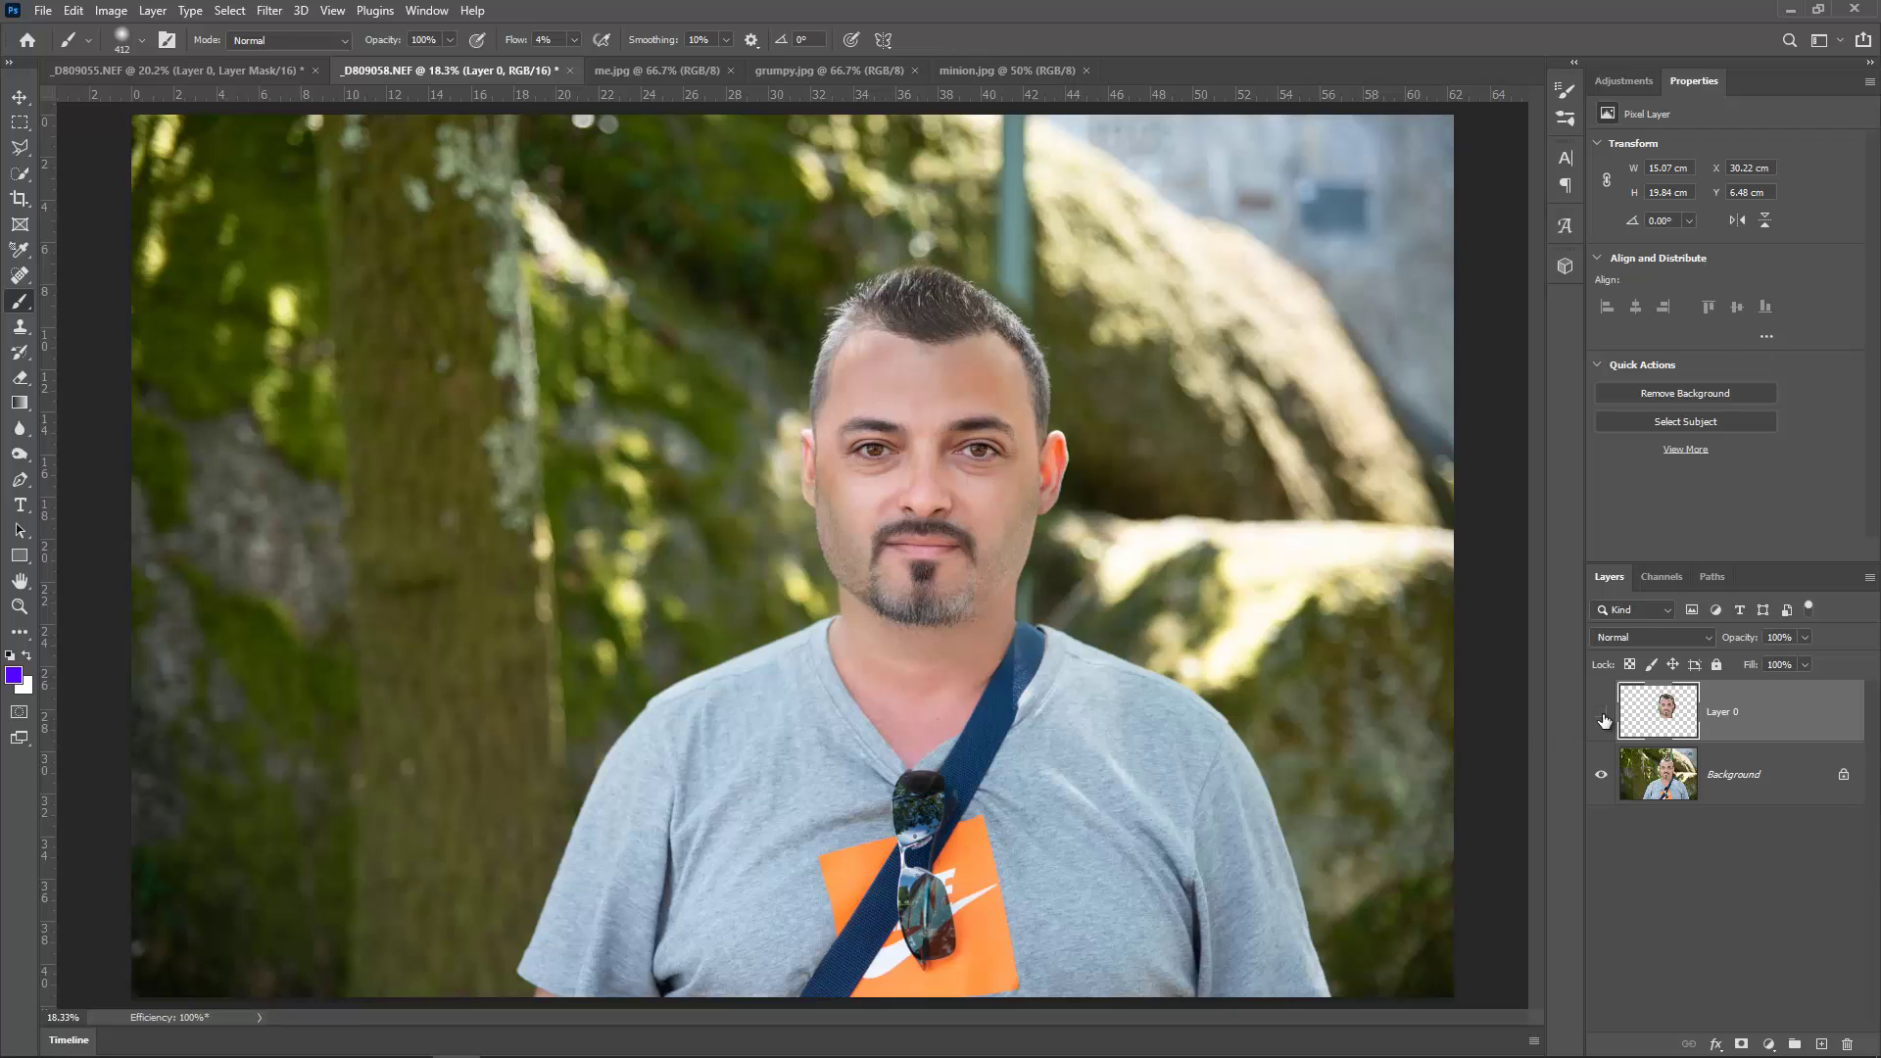
pyautogui.click(1602, 715)
pyautogui.click(1602, 714)
pyautogui.click(1602, 714)
pyautogui.click(1602, 717)
pyautogui.click(632, 69)
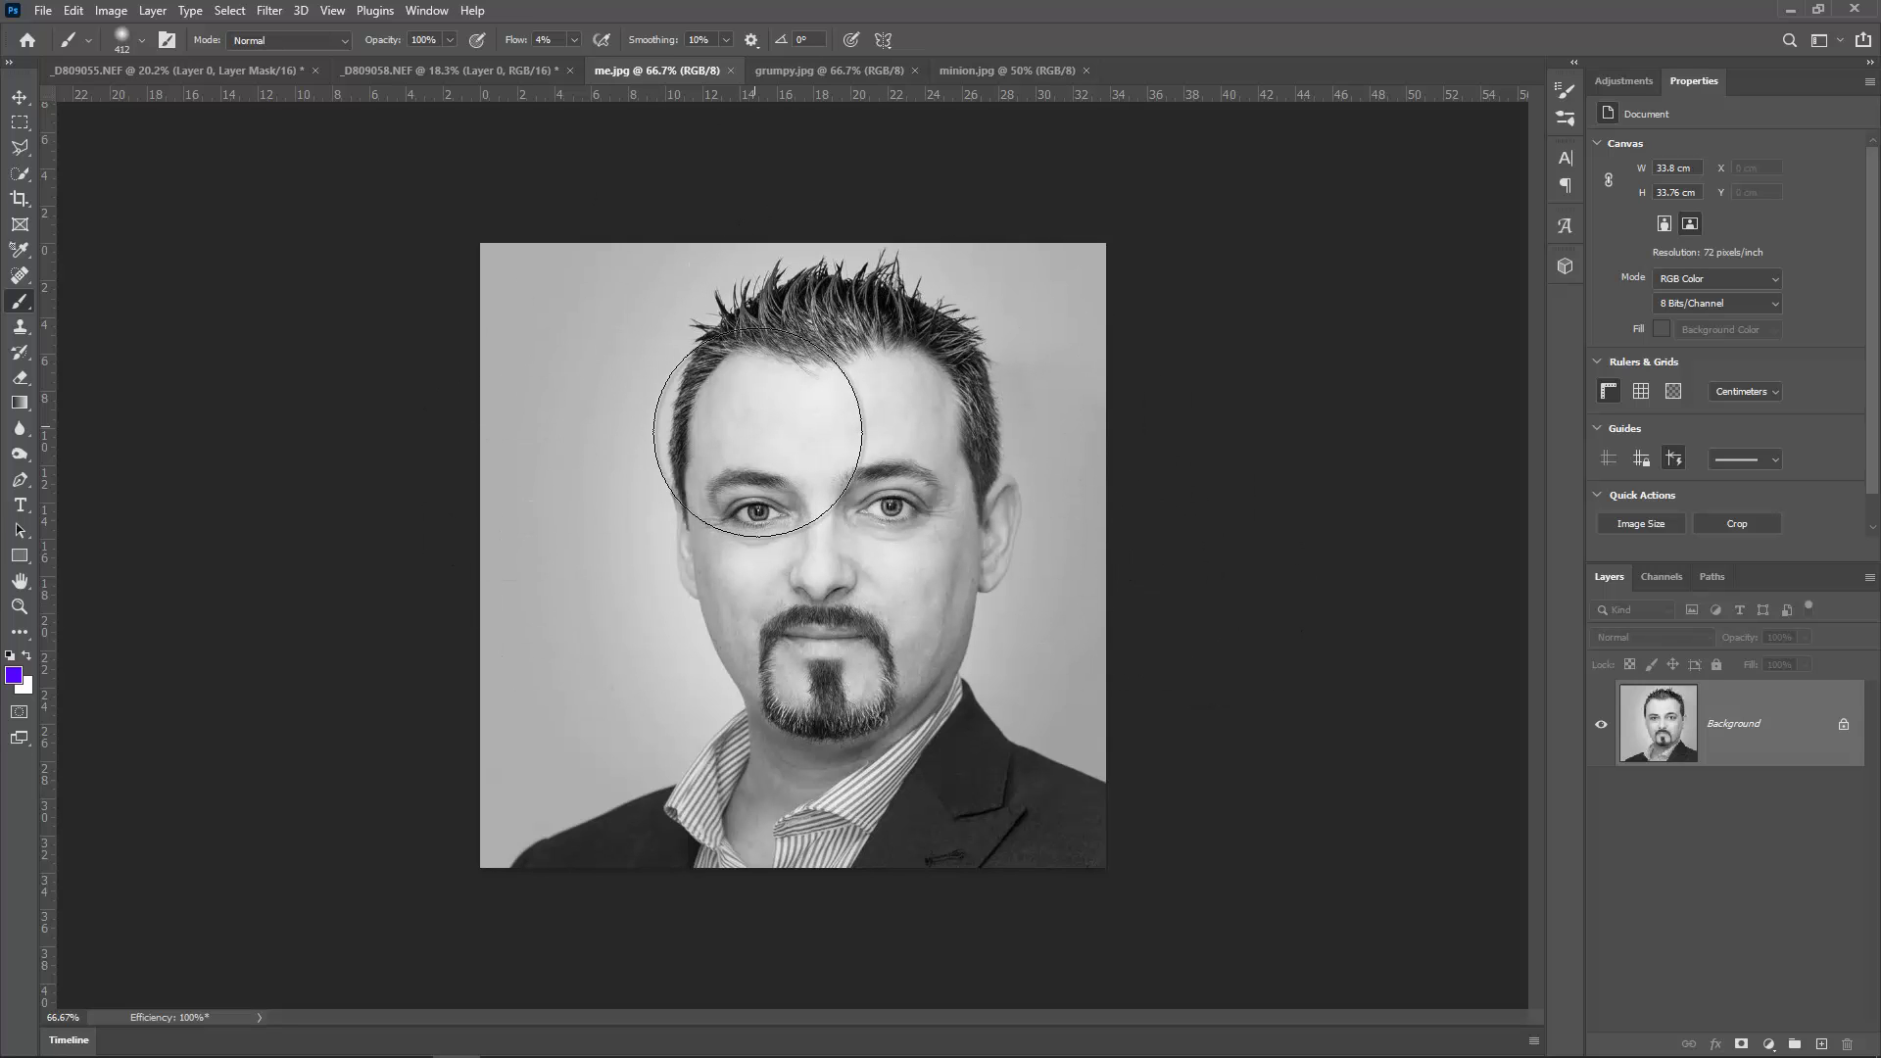
# Step: Enable Smart Portrait on me.jpg from the Neural Filters beta list
pyautogui.click(270, 11)
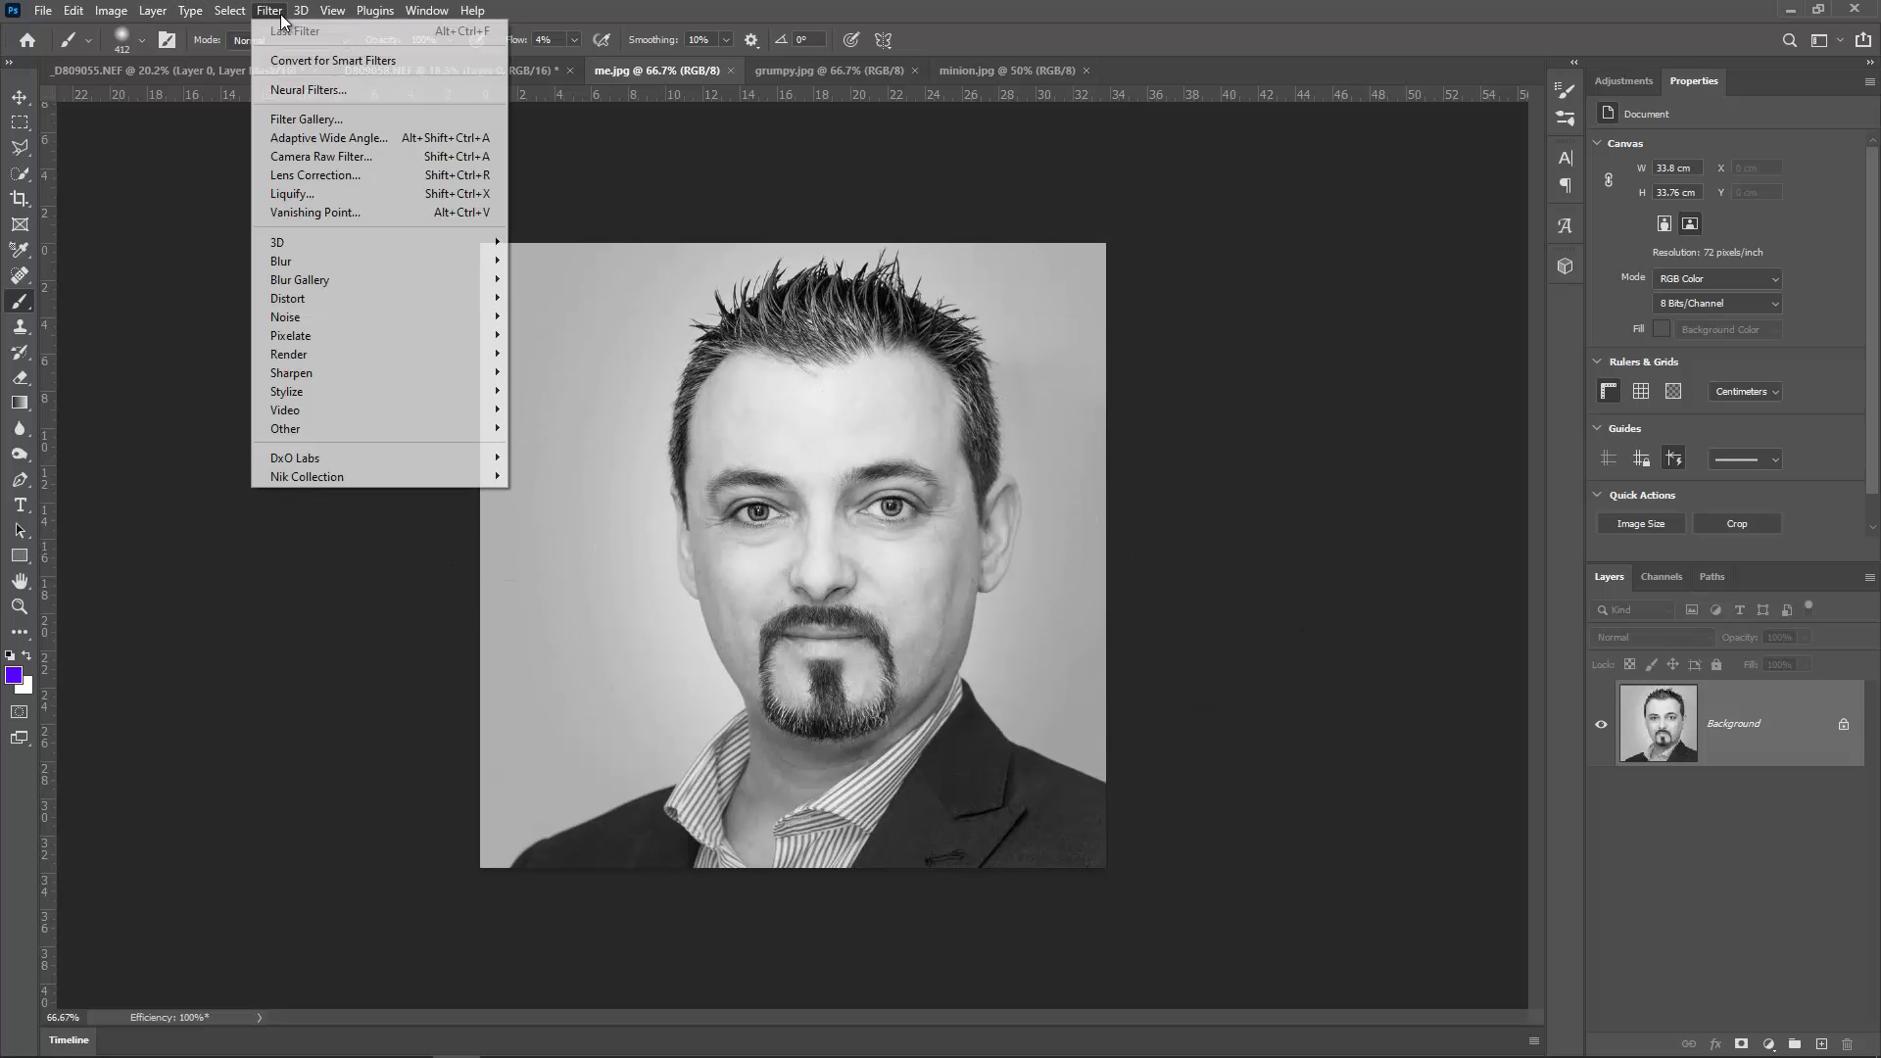
pyautogui.click(294, 84)
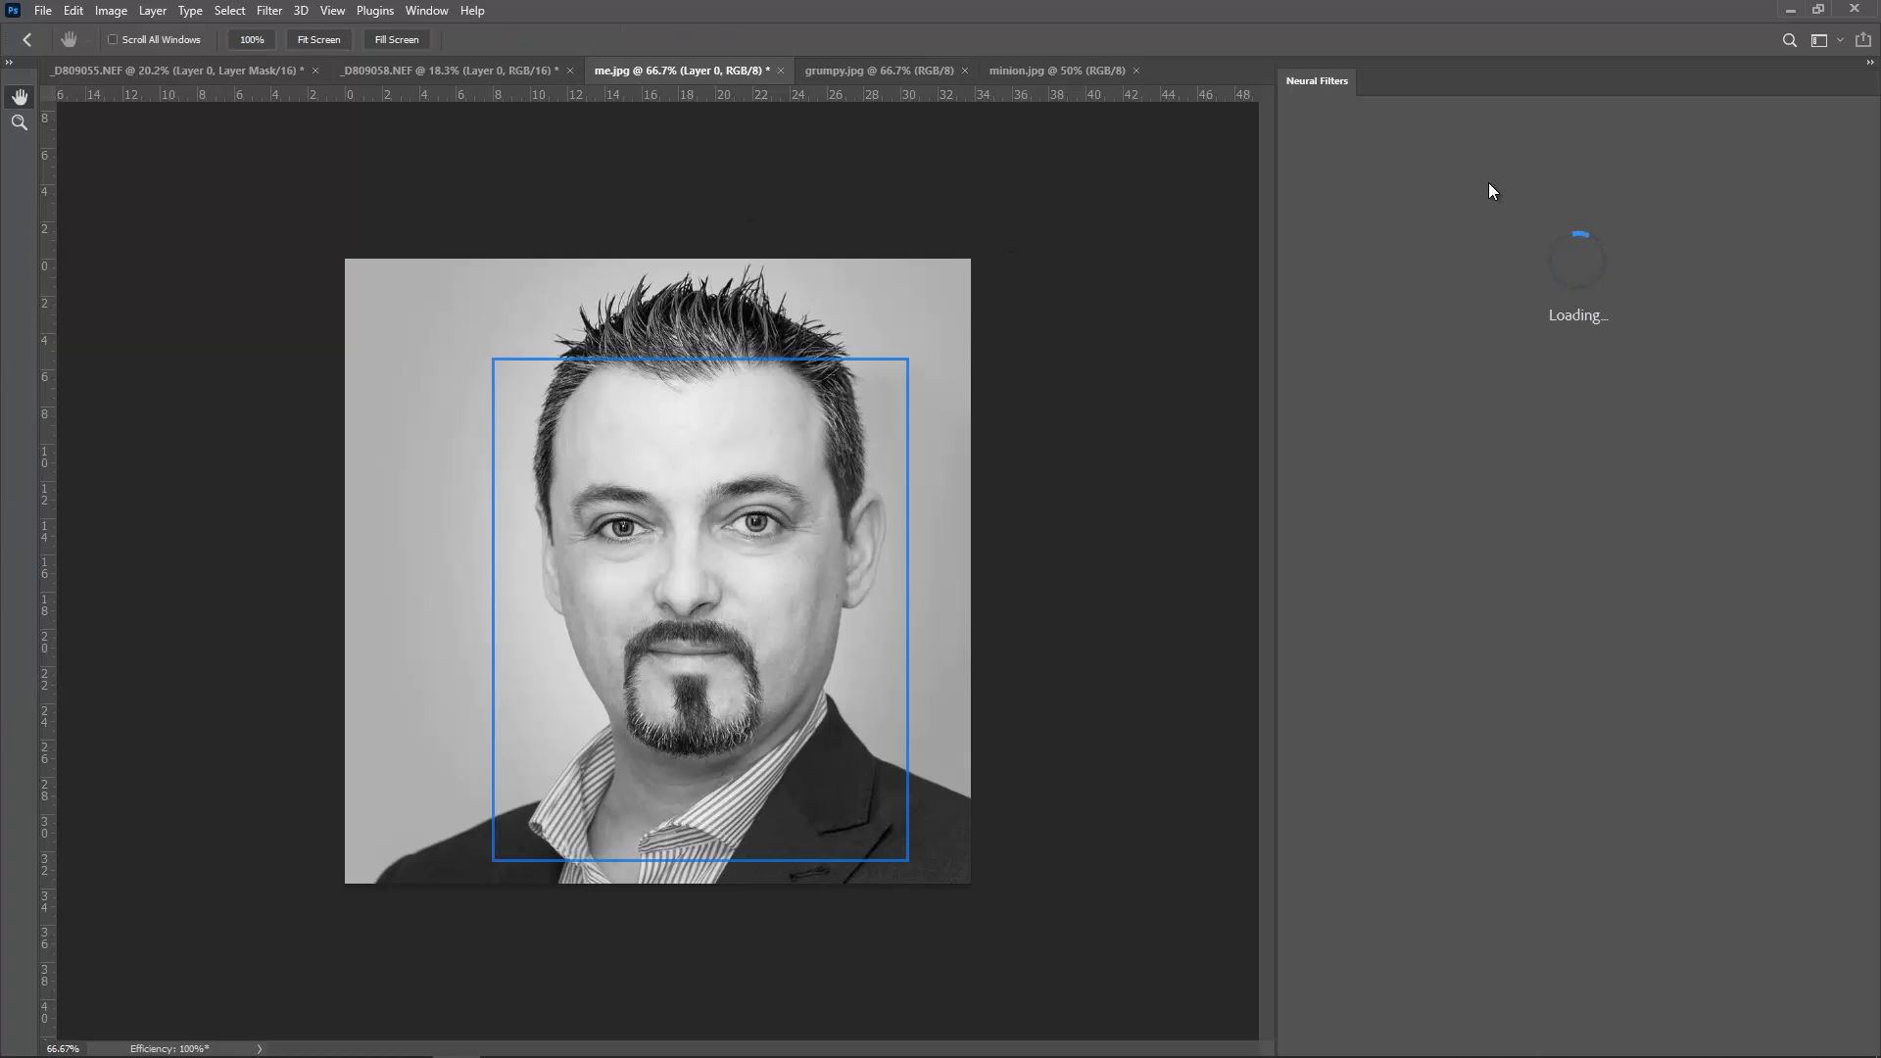
pyautogui.click(1304, 150)
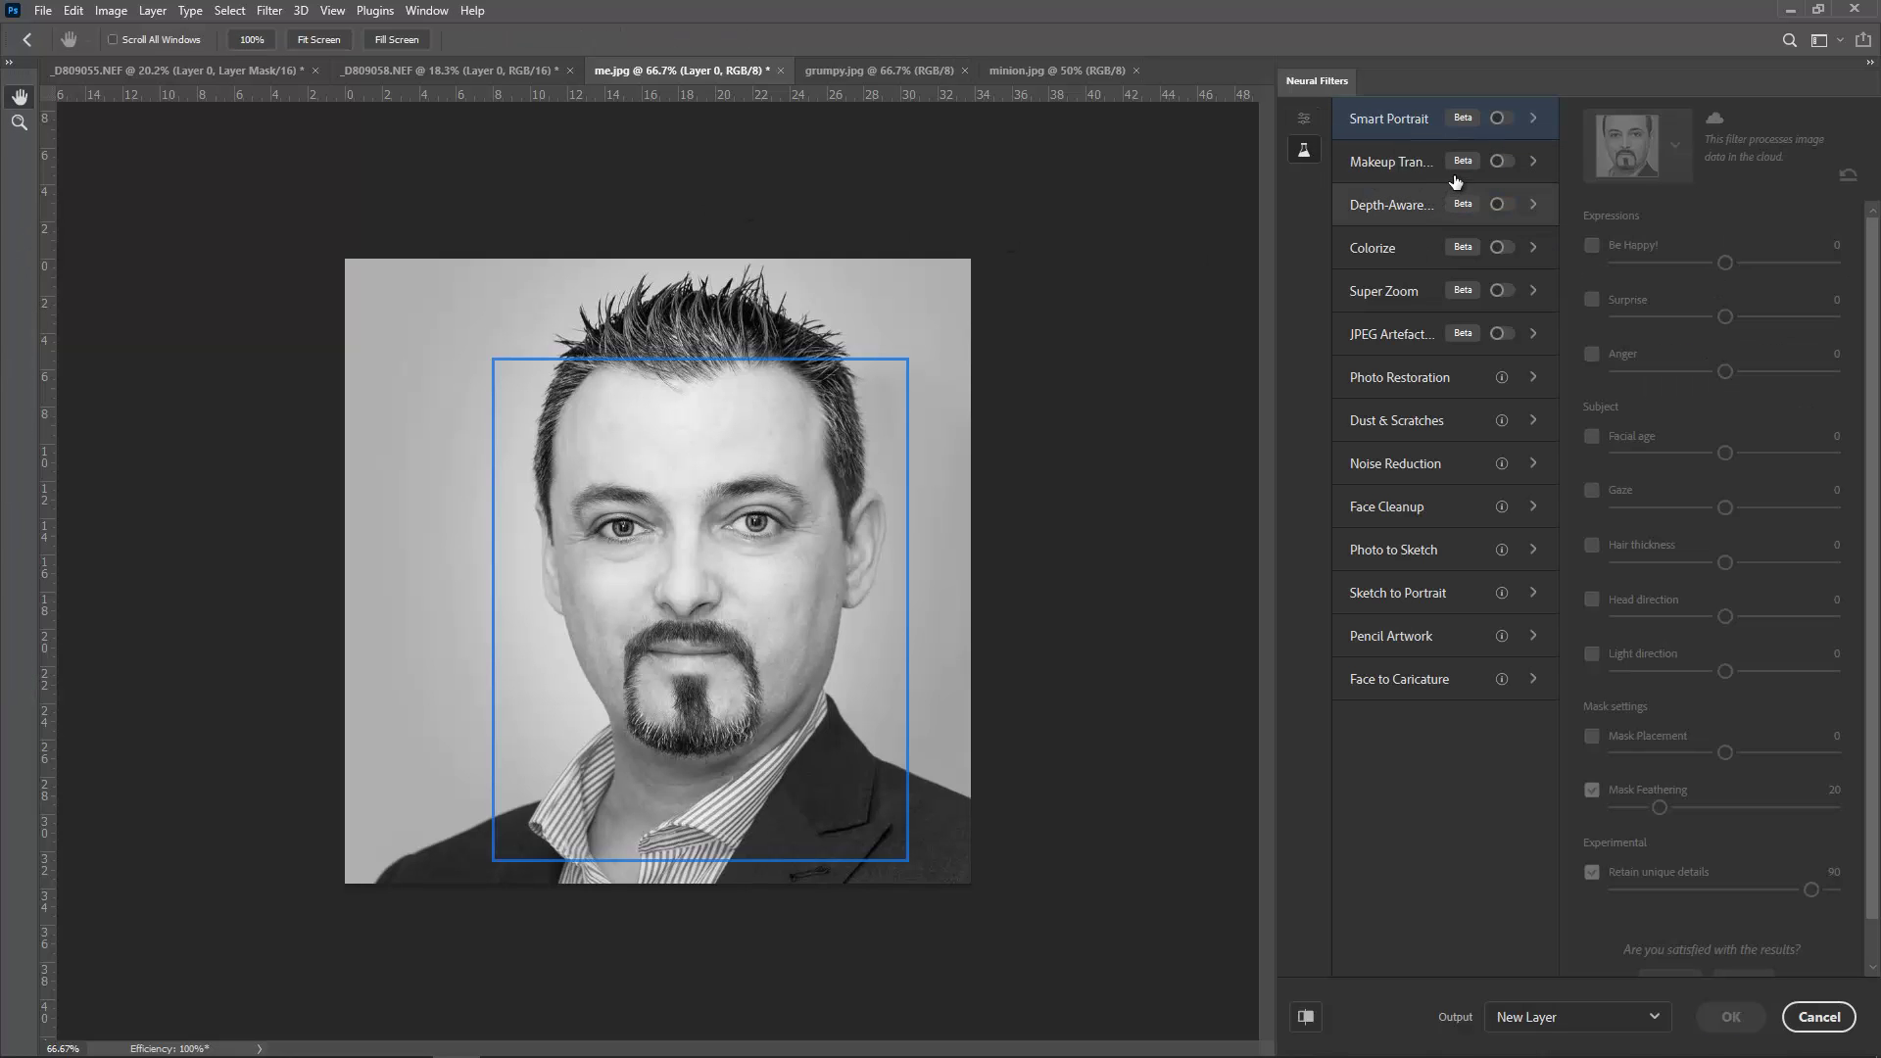
pyautogui.click(1502, 118)
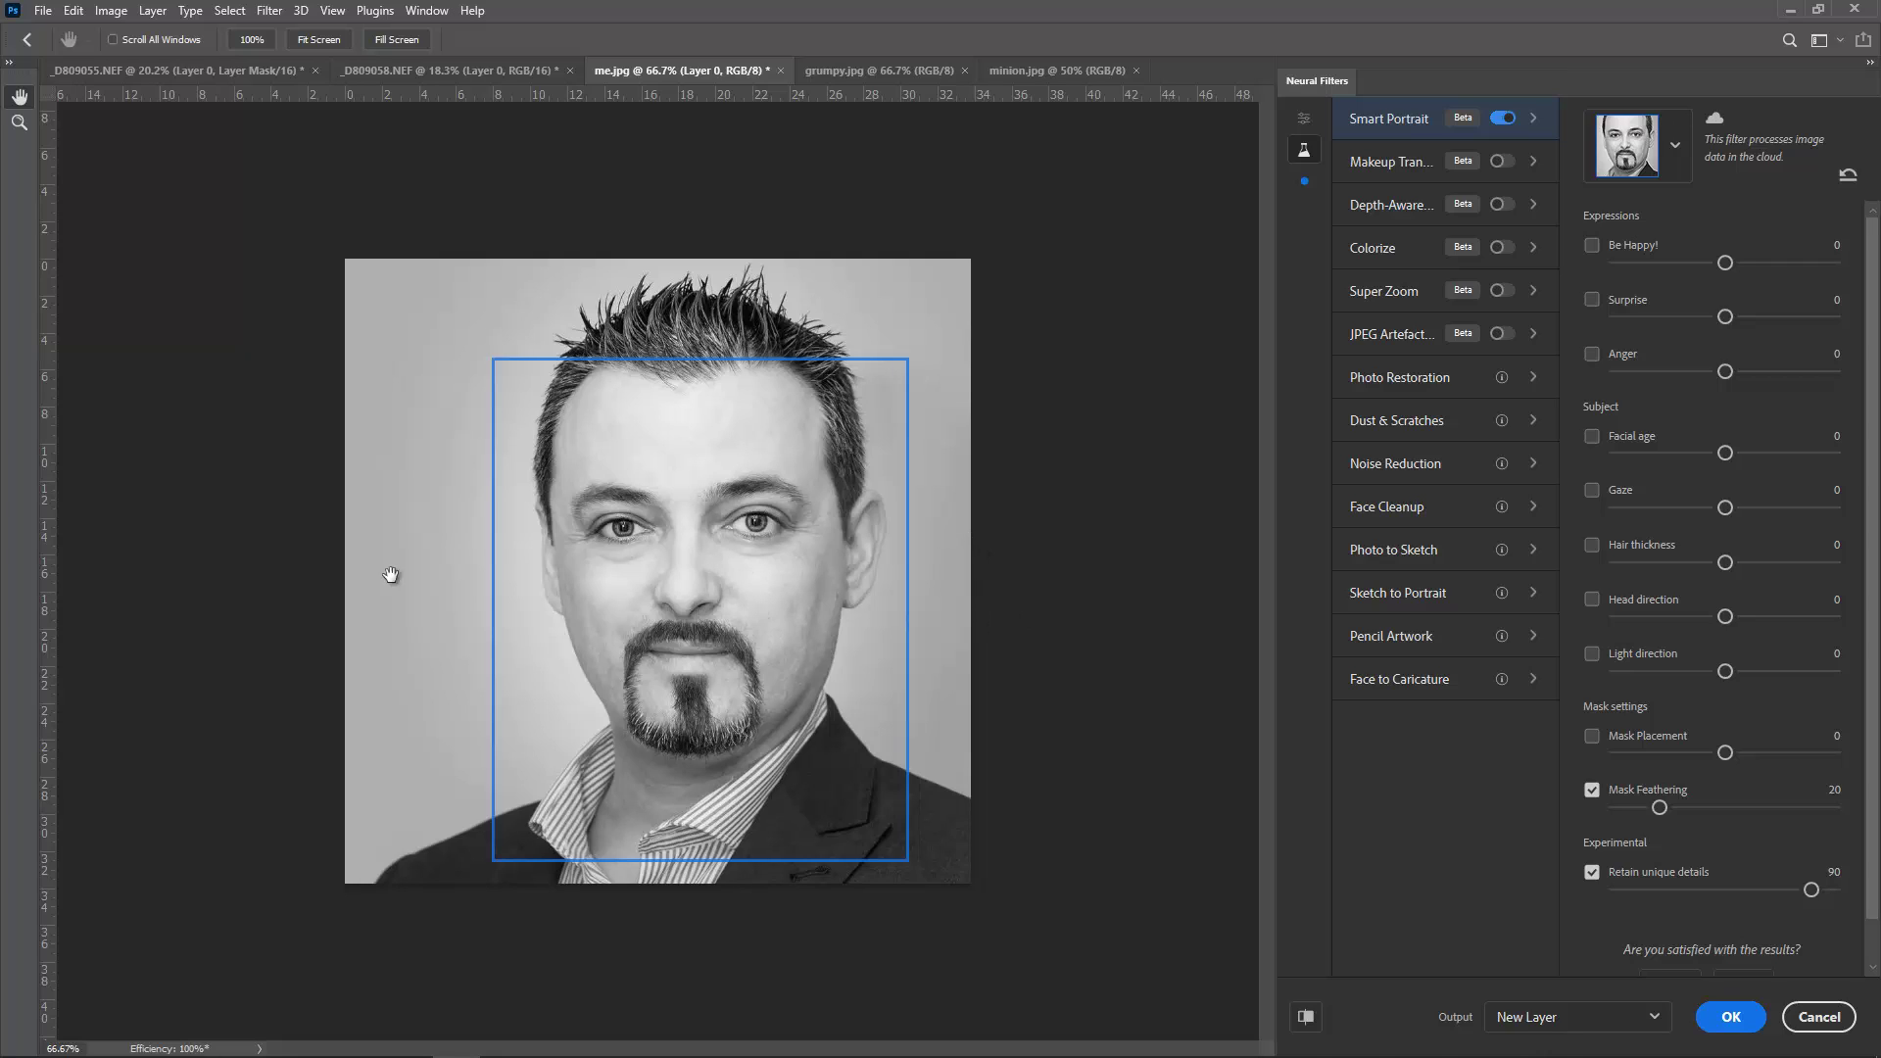
# Step: Try Light direction at -50 and 50, then switch Light direction off
pyautogui.moveTo(1667, 674); pyautogui.dragTo(1595, 674)
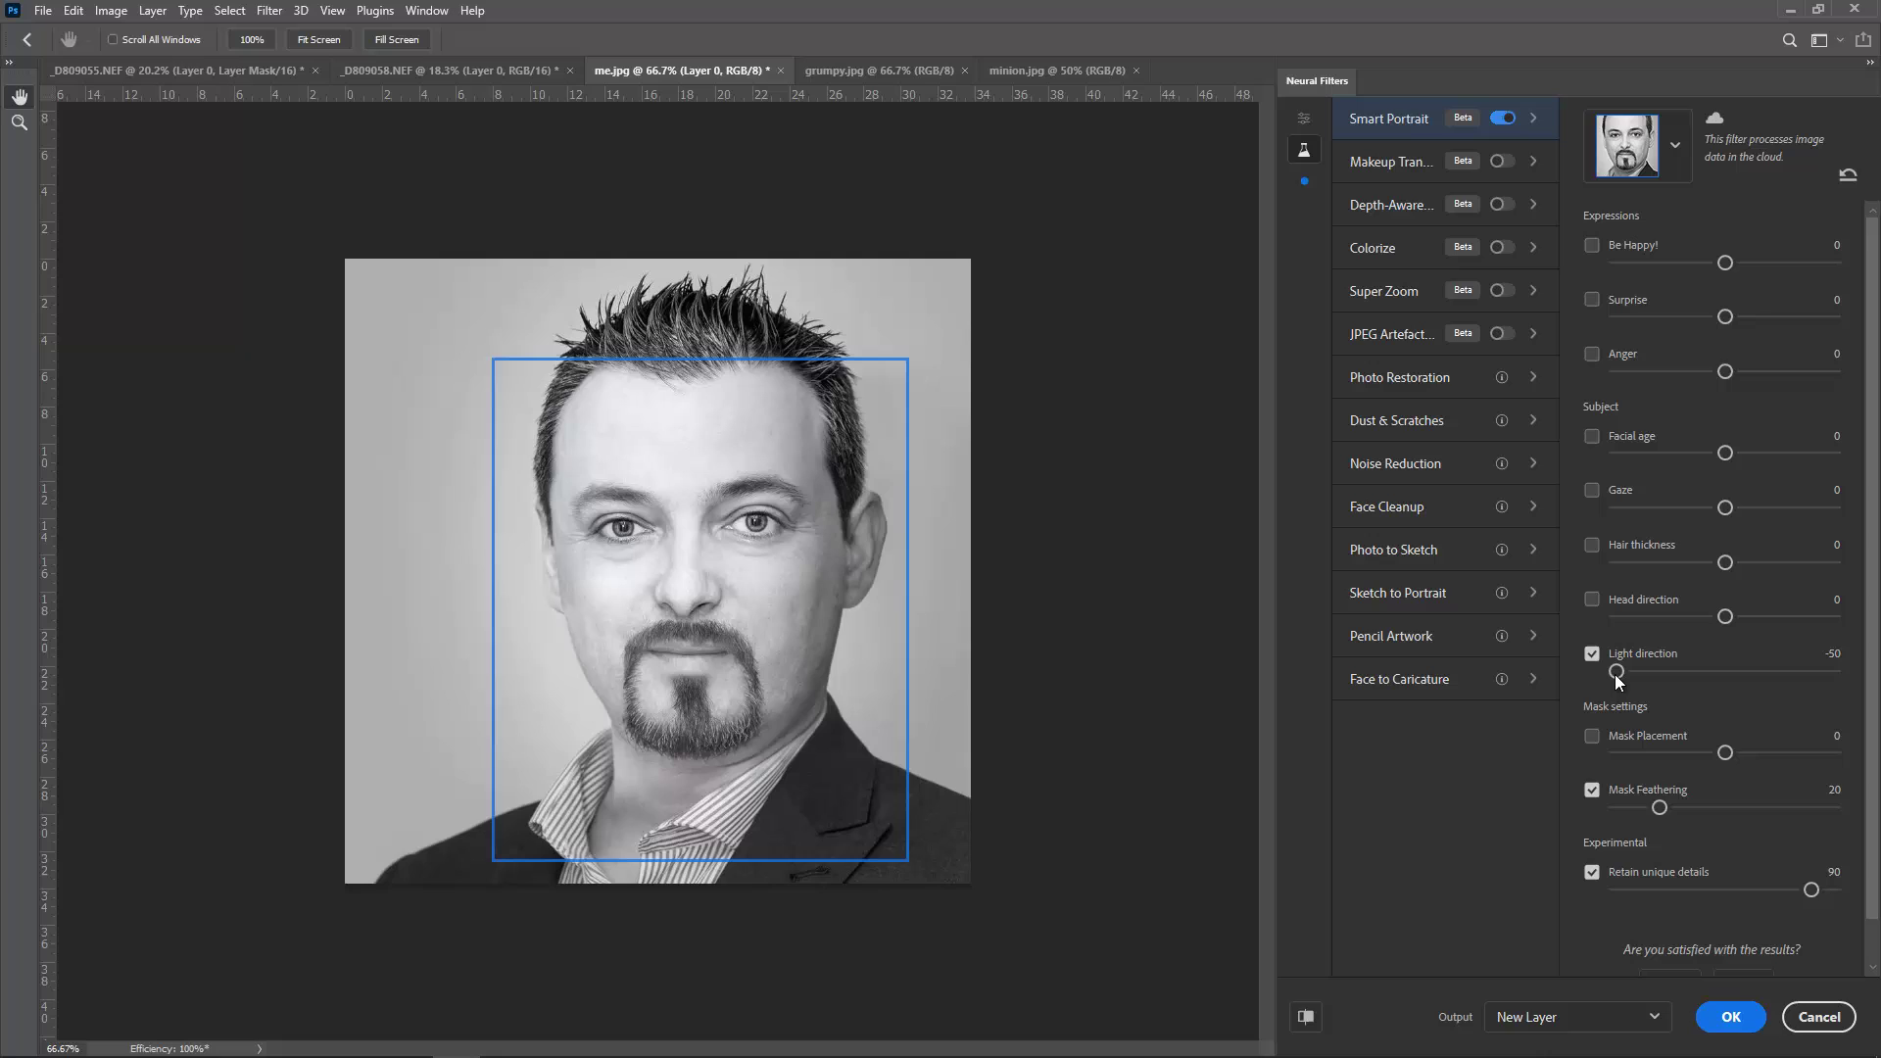
pyautogui.moveTo(1617, 672); pyautogui.dragTo(1861, 676)
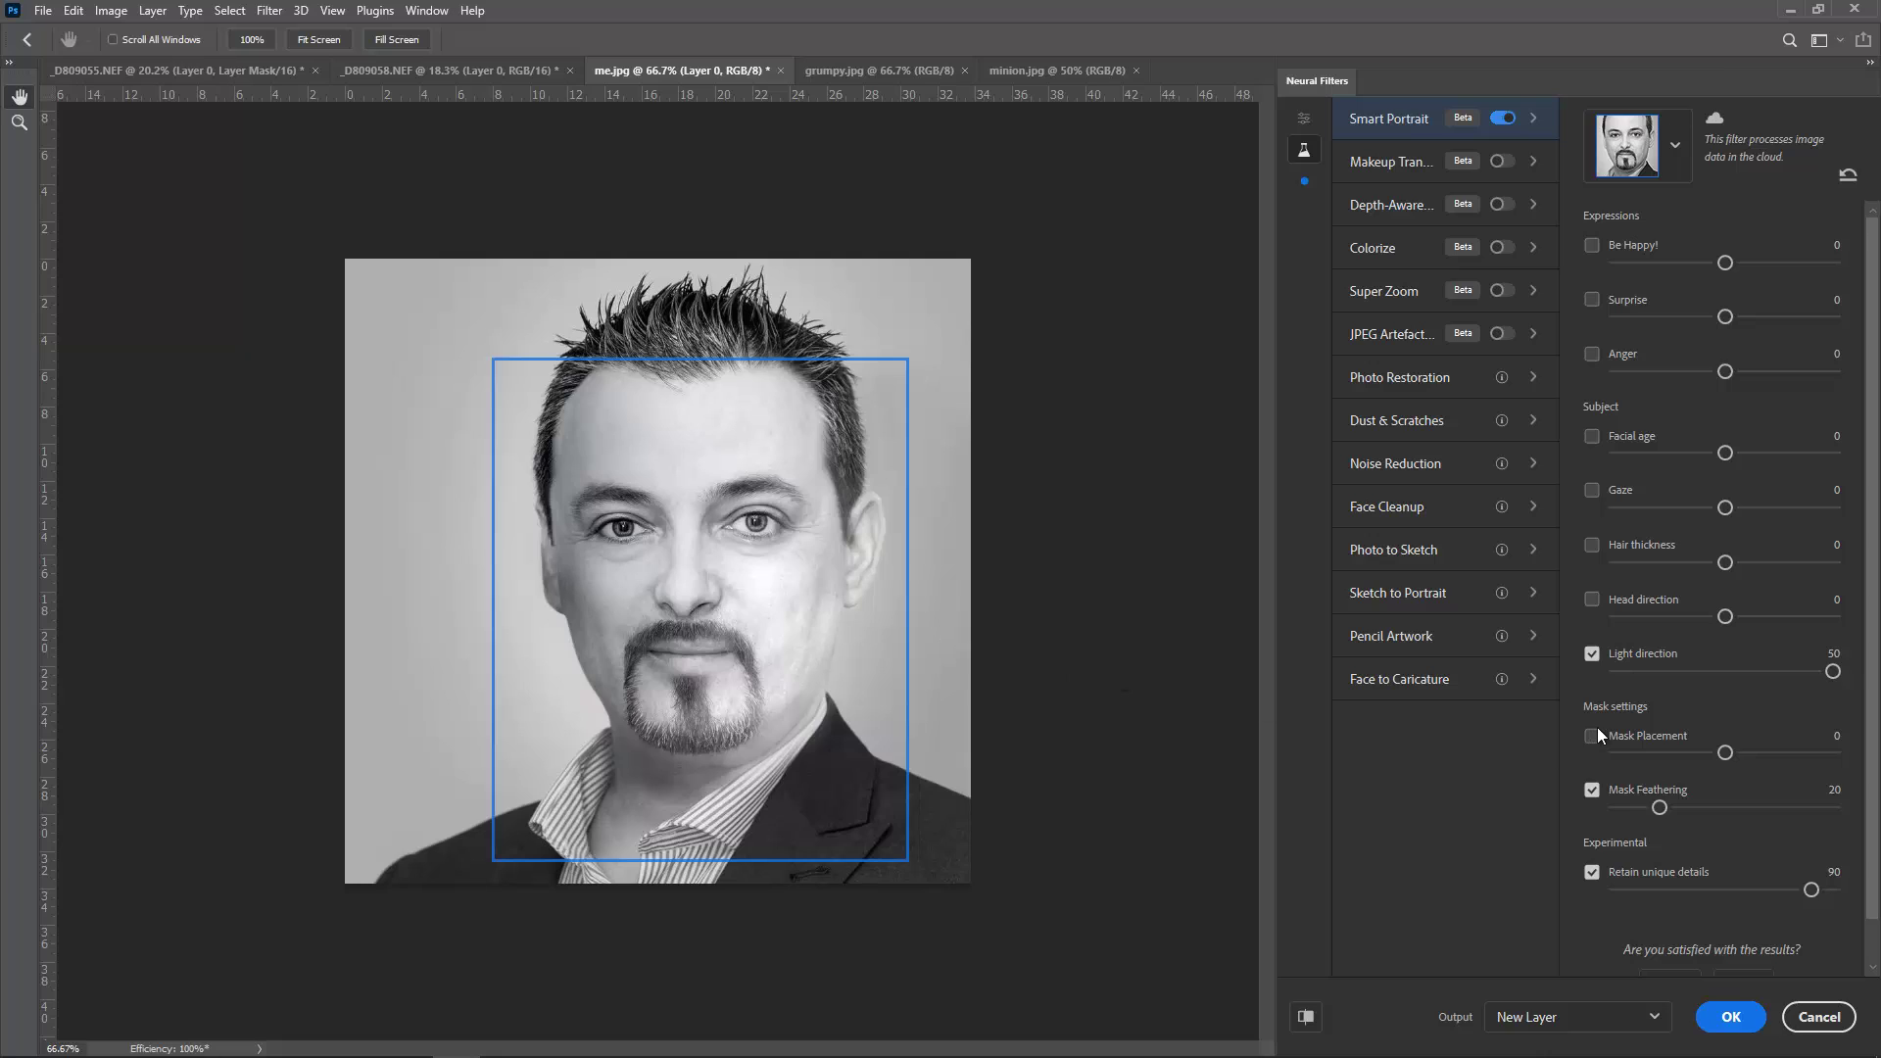
pyautogui.click(1593, 652)
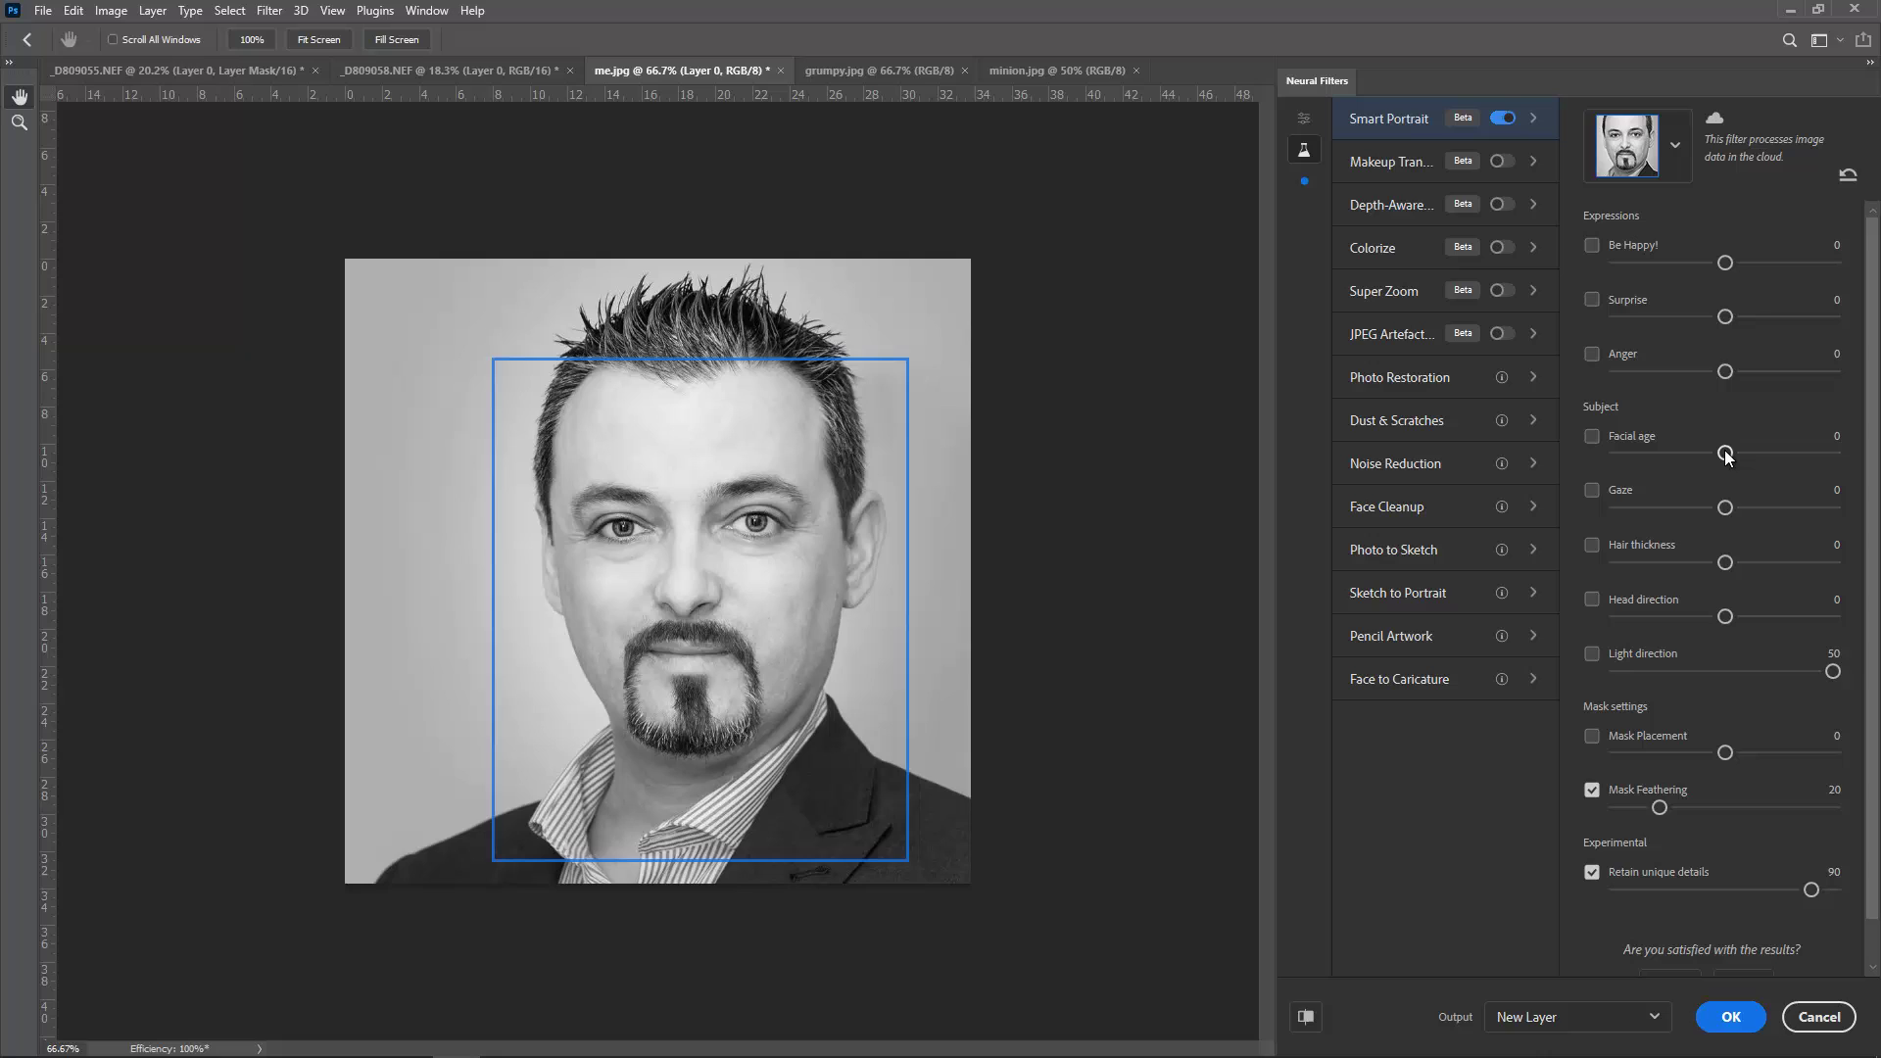
# Step: Drag Facial age to -10, Hair thickness to 4 and Be Happy! to 4
pyautogui.moveTo(1725, 454); pyautogui.dragTo(1705, 454)
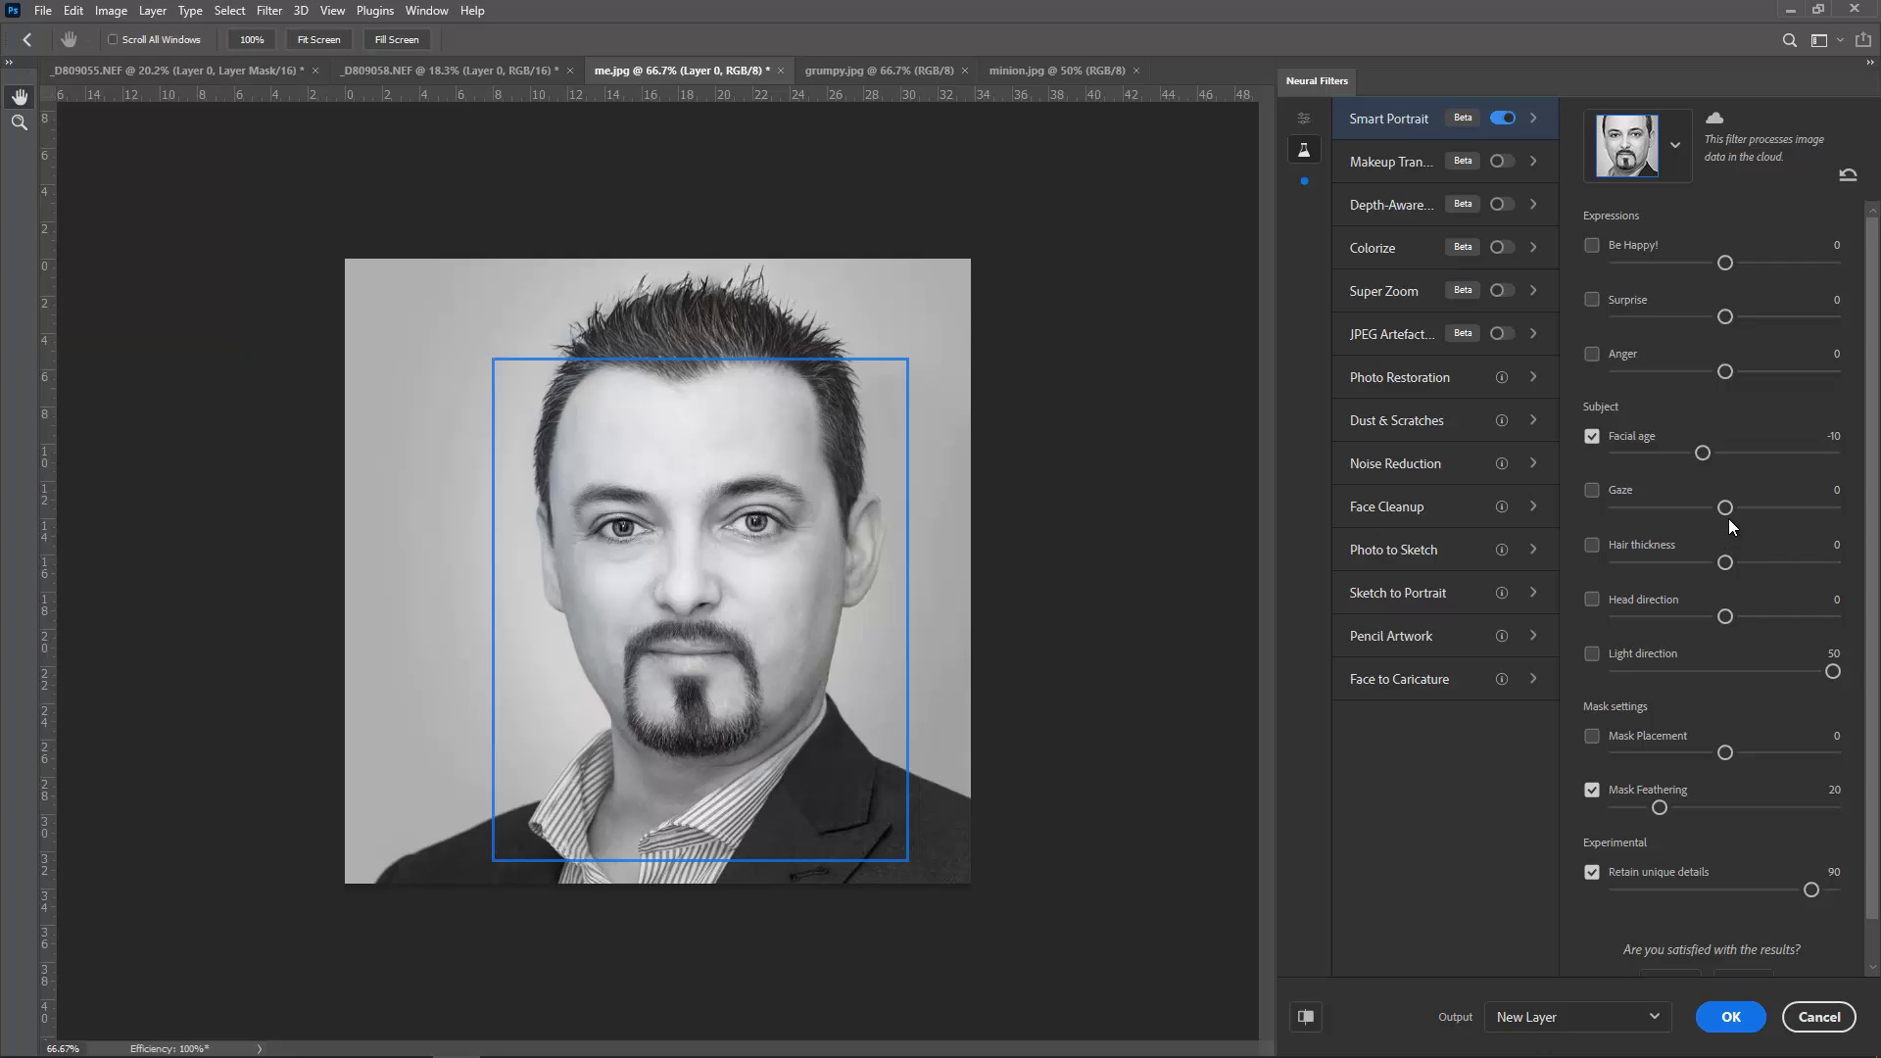
pyautogui.moveTo(1727, 564); pyautogui.dragTo(1734, 569)
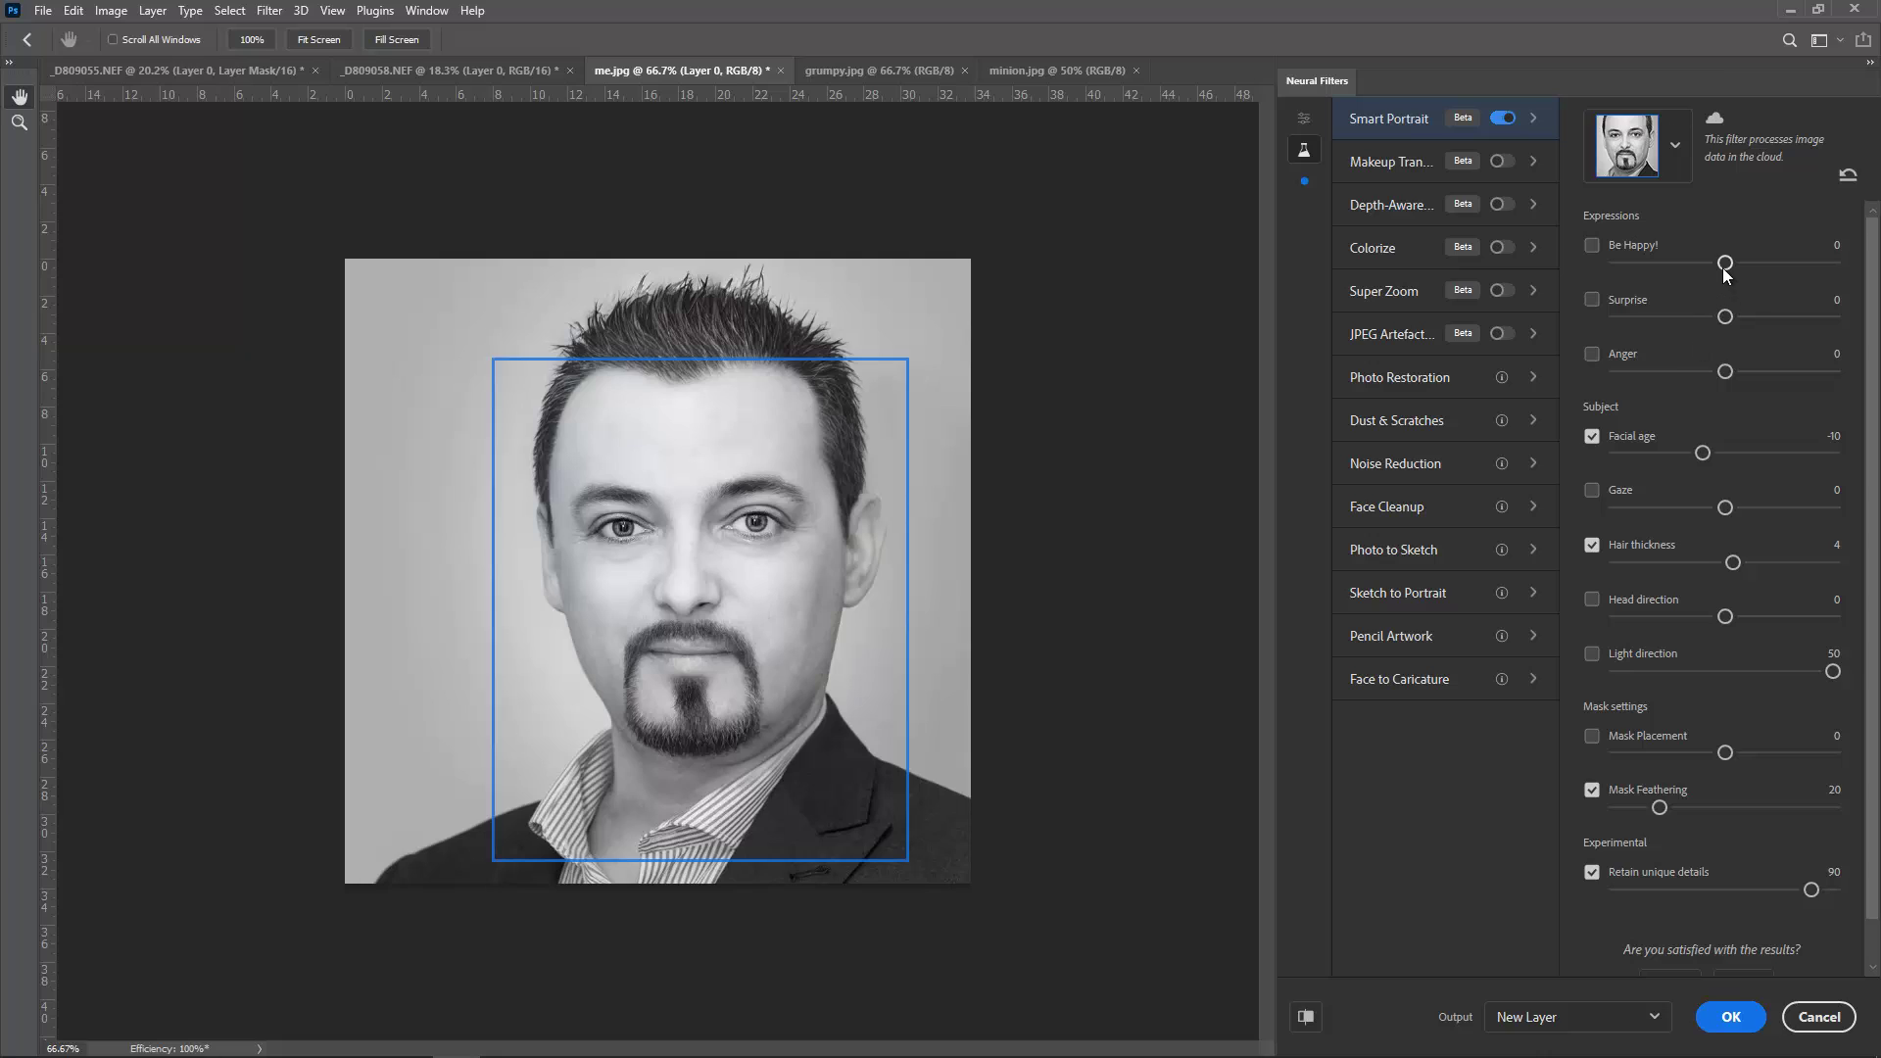
pyautogui.moveTo(1725, 264); pyautogui.dragTo(1729, 264)
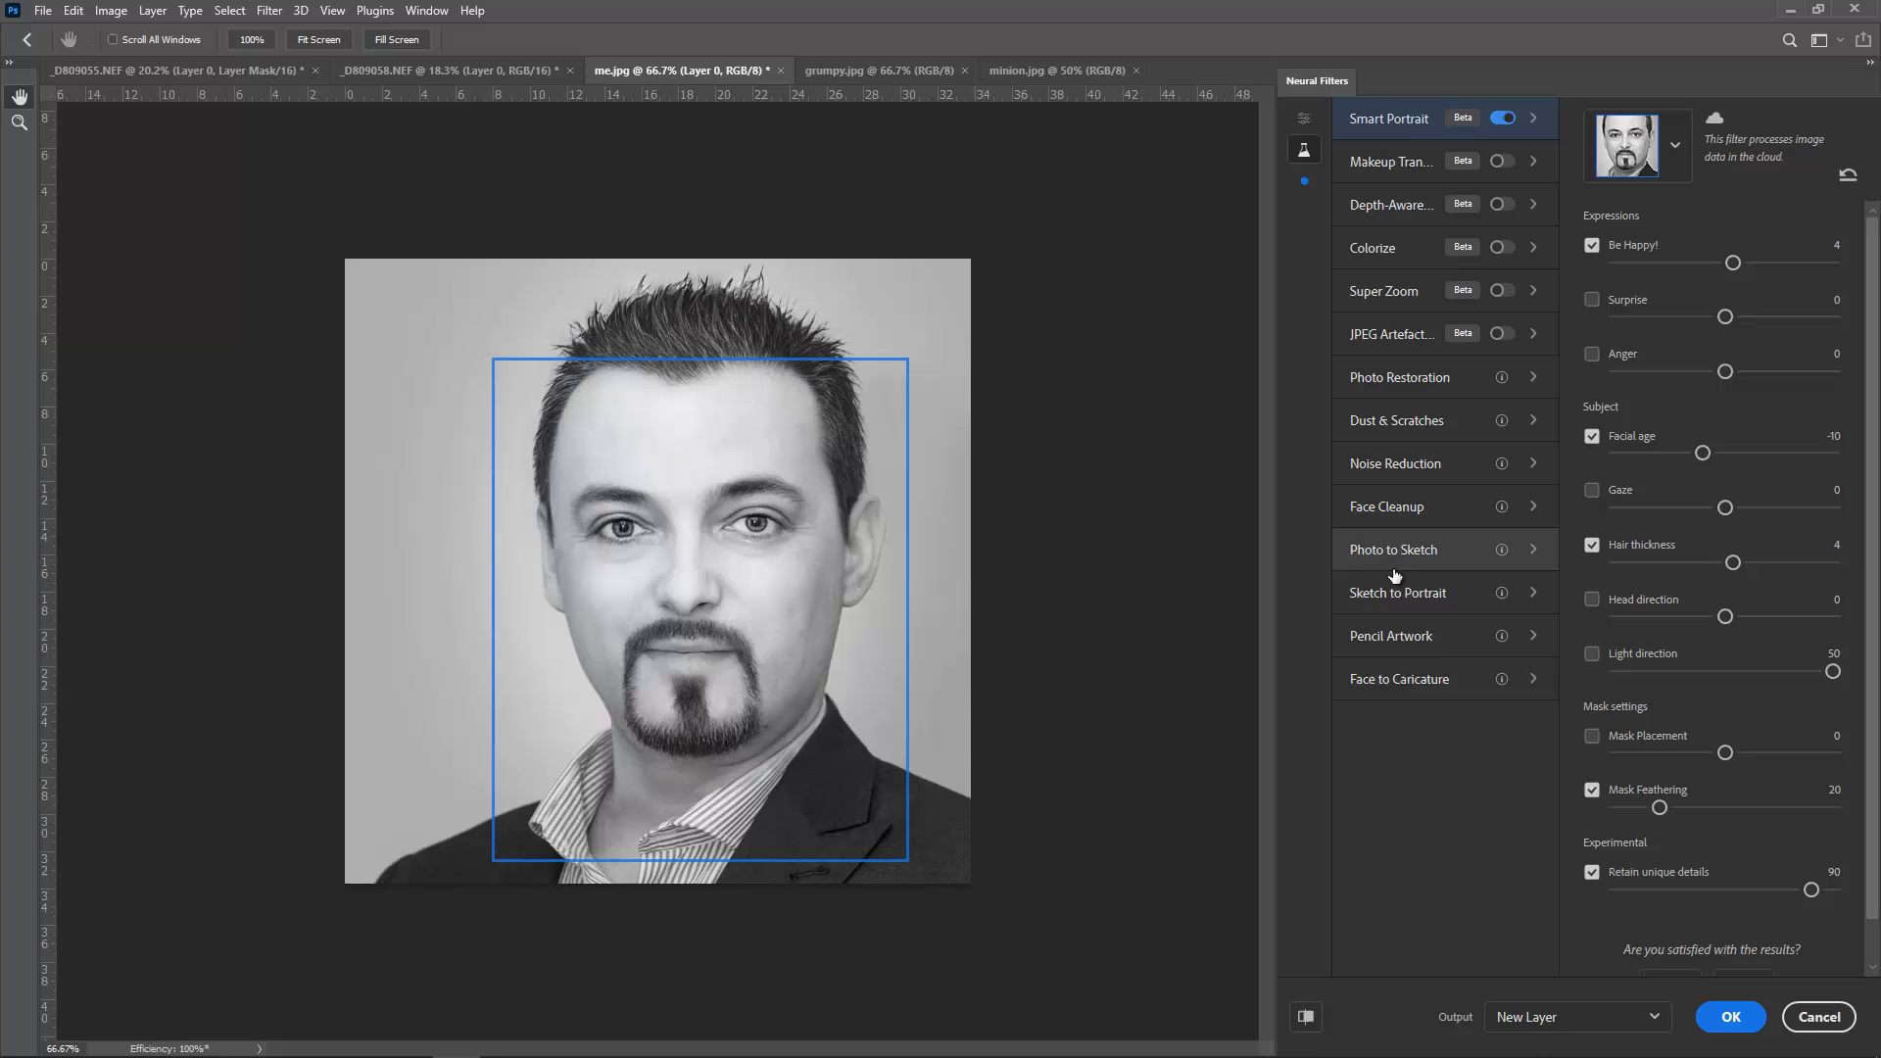
pyautogui.click(1722, 1002)
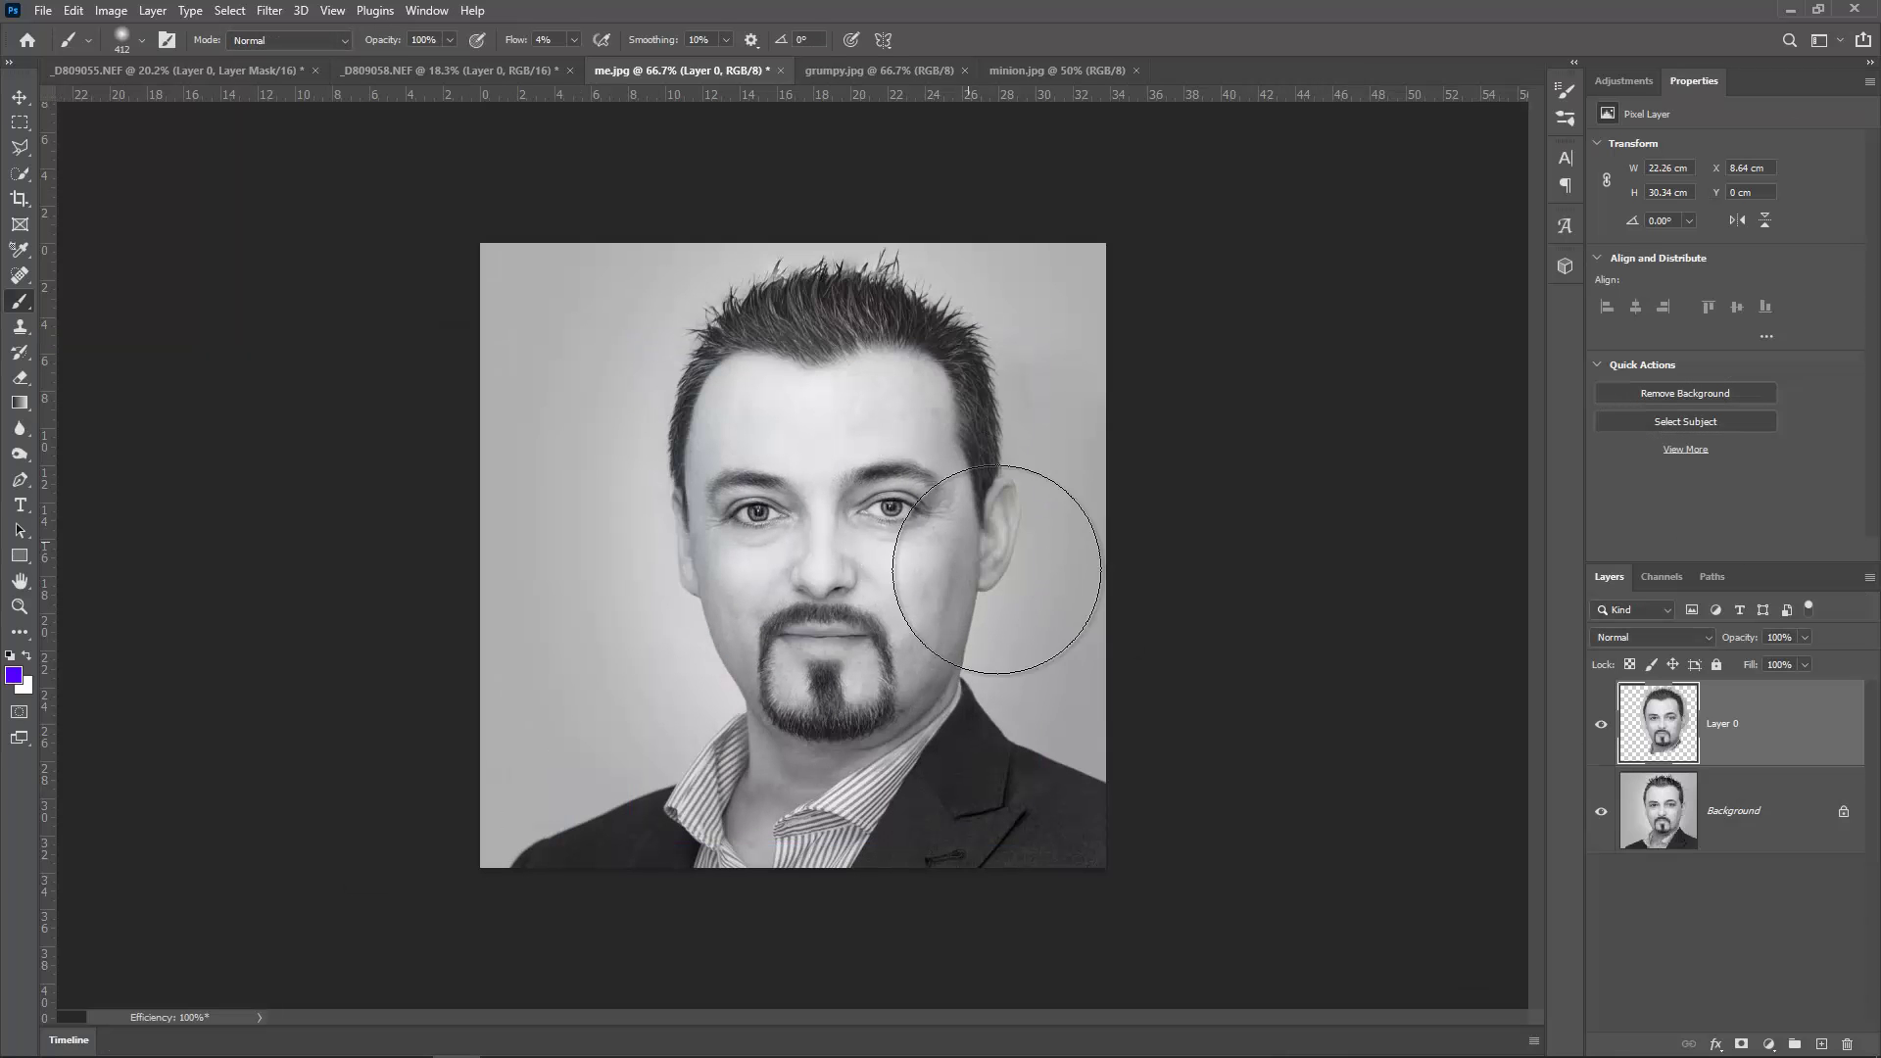
pyautogui.click(1601, 724)
pyautogui.click(1601, 724)
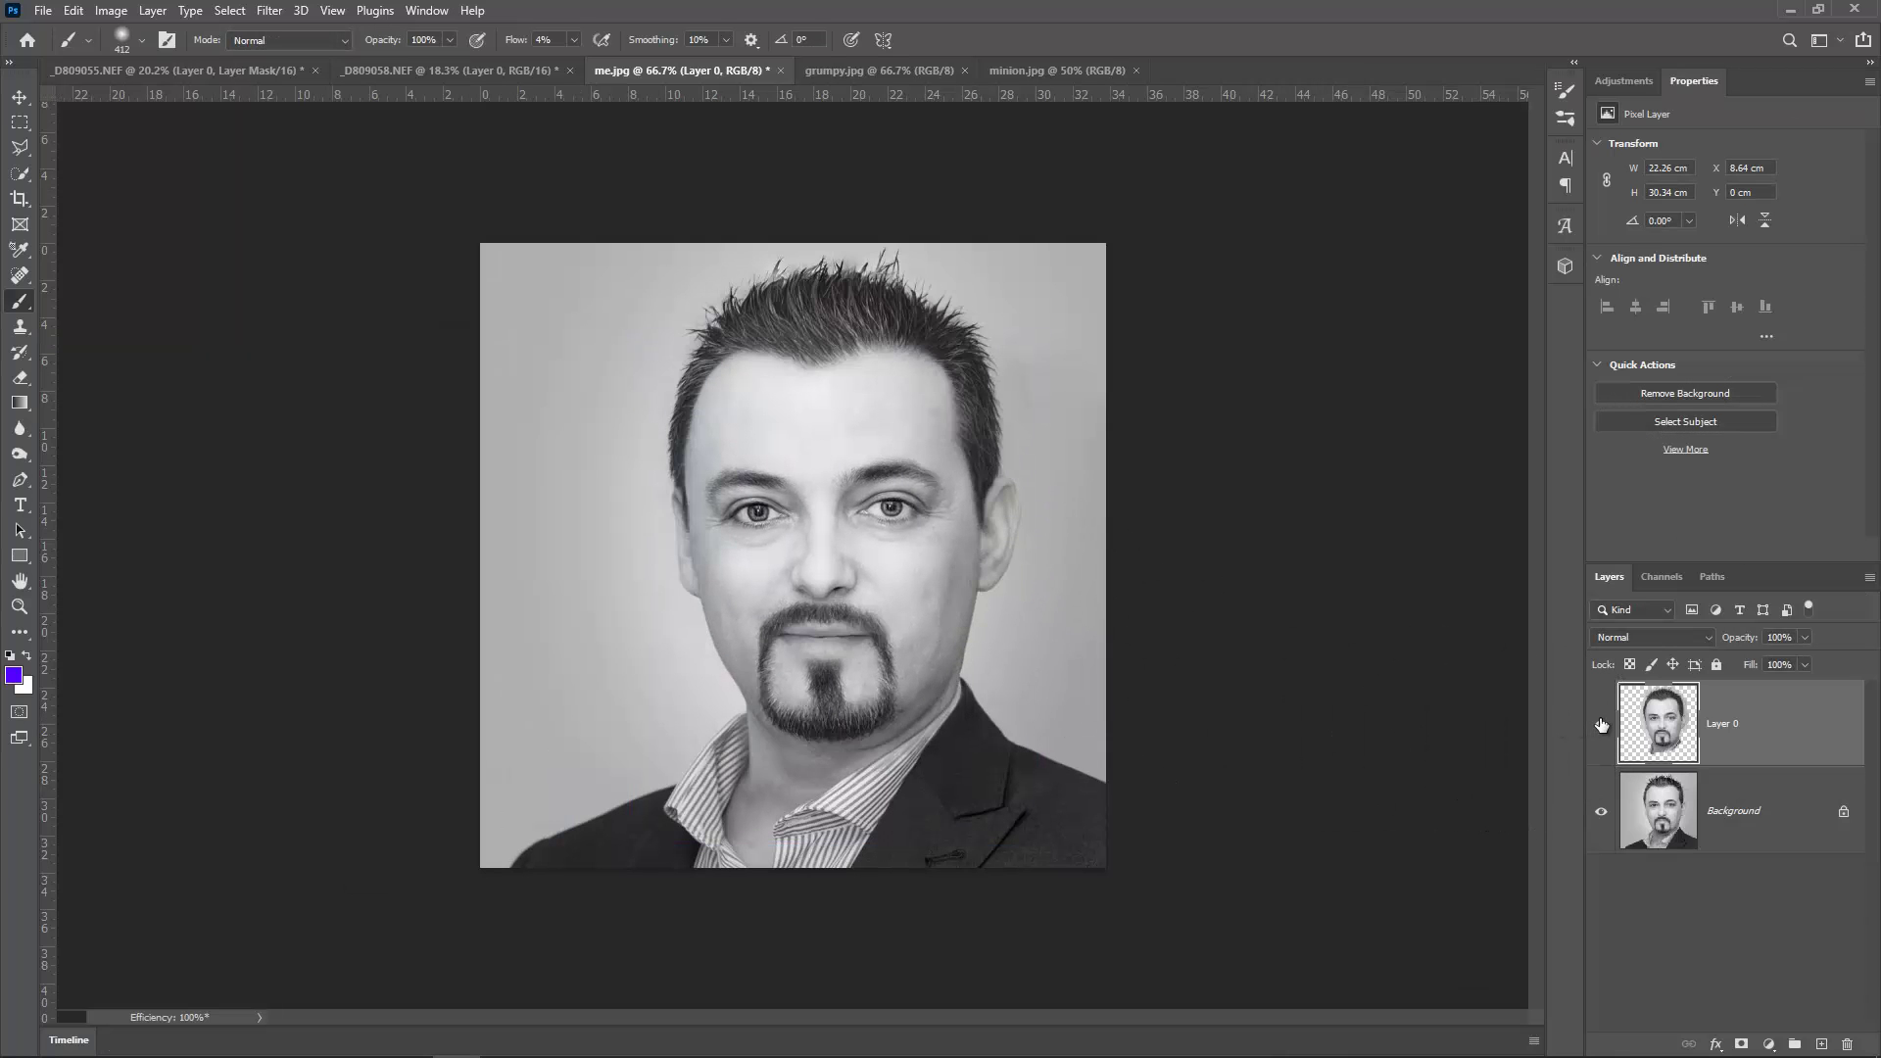
pyautogui.click(1601, 724)
pyautogui.click(1601, 724)
pyautogui.click(1601, 724)
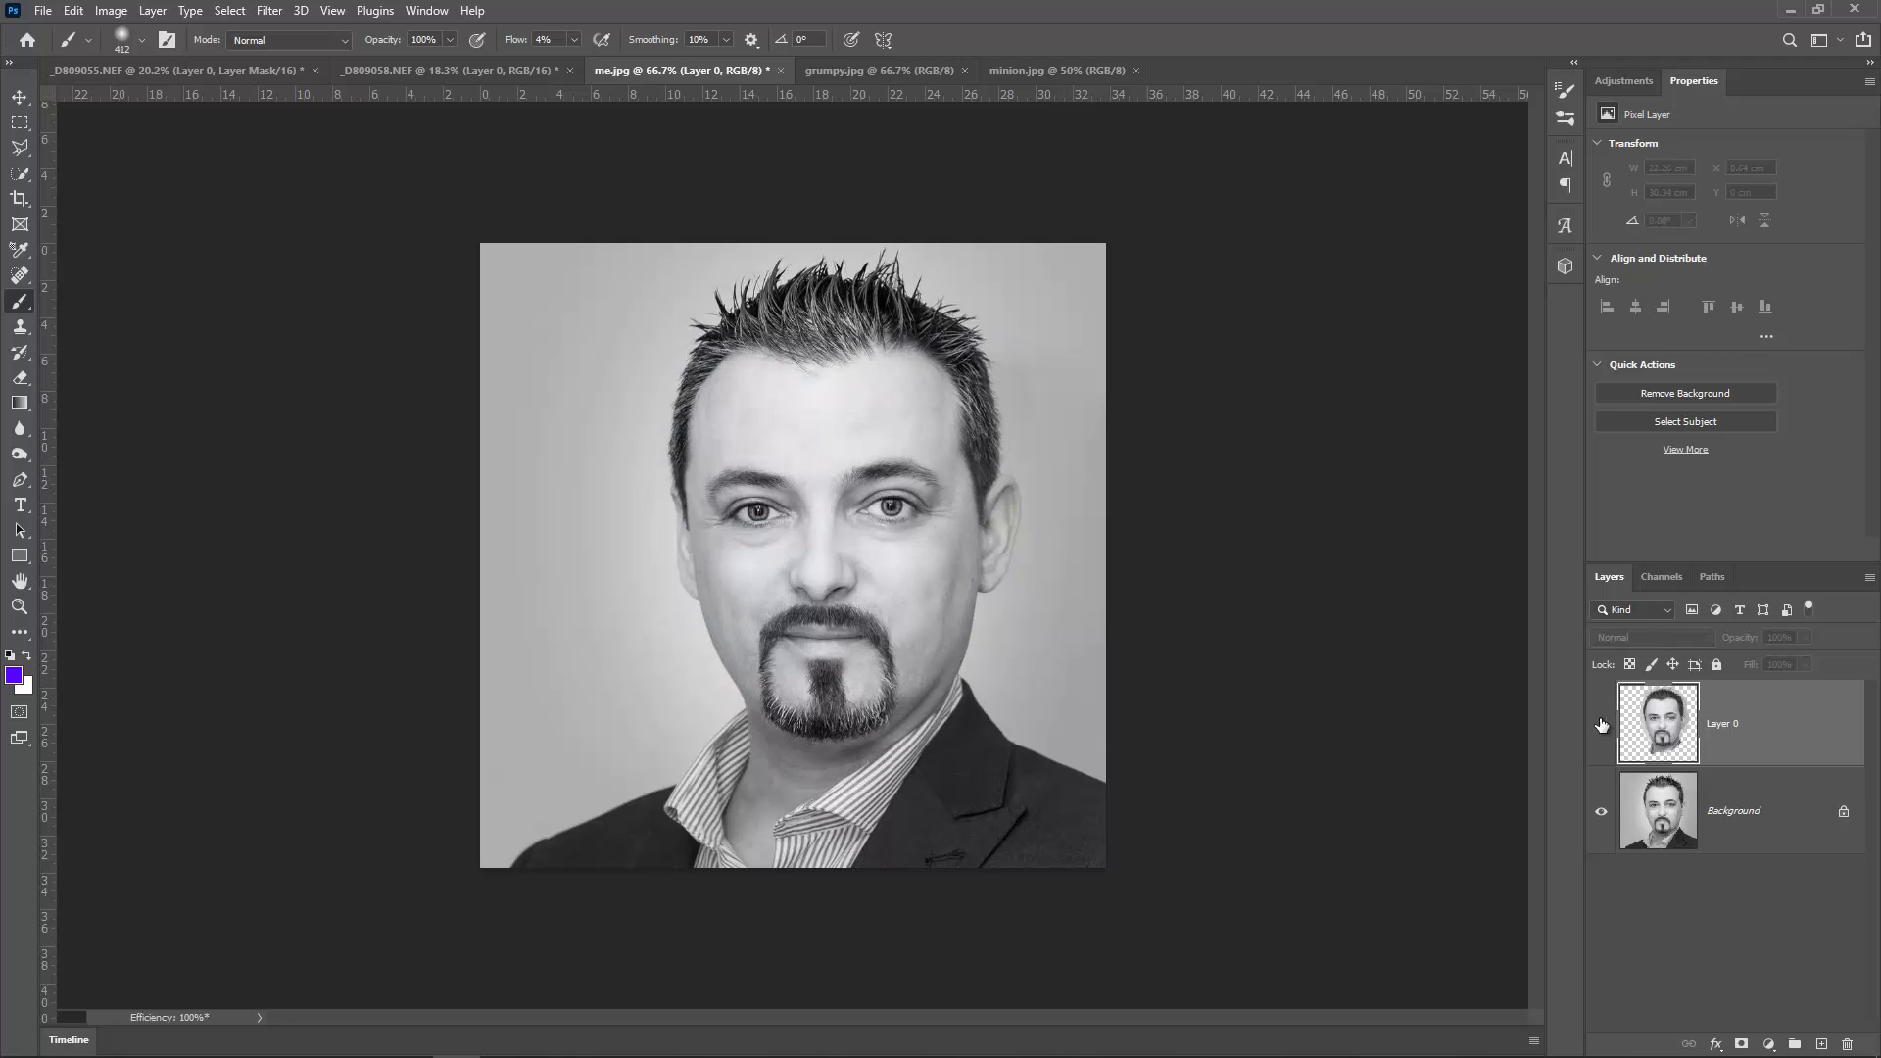
pyautogui.click(1601, 724)
pyautogui.click(1601, 724)
pyautogui.click(1601, 724)
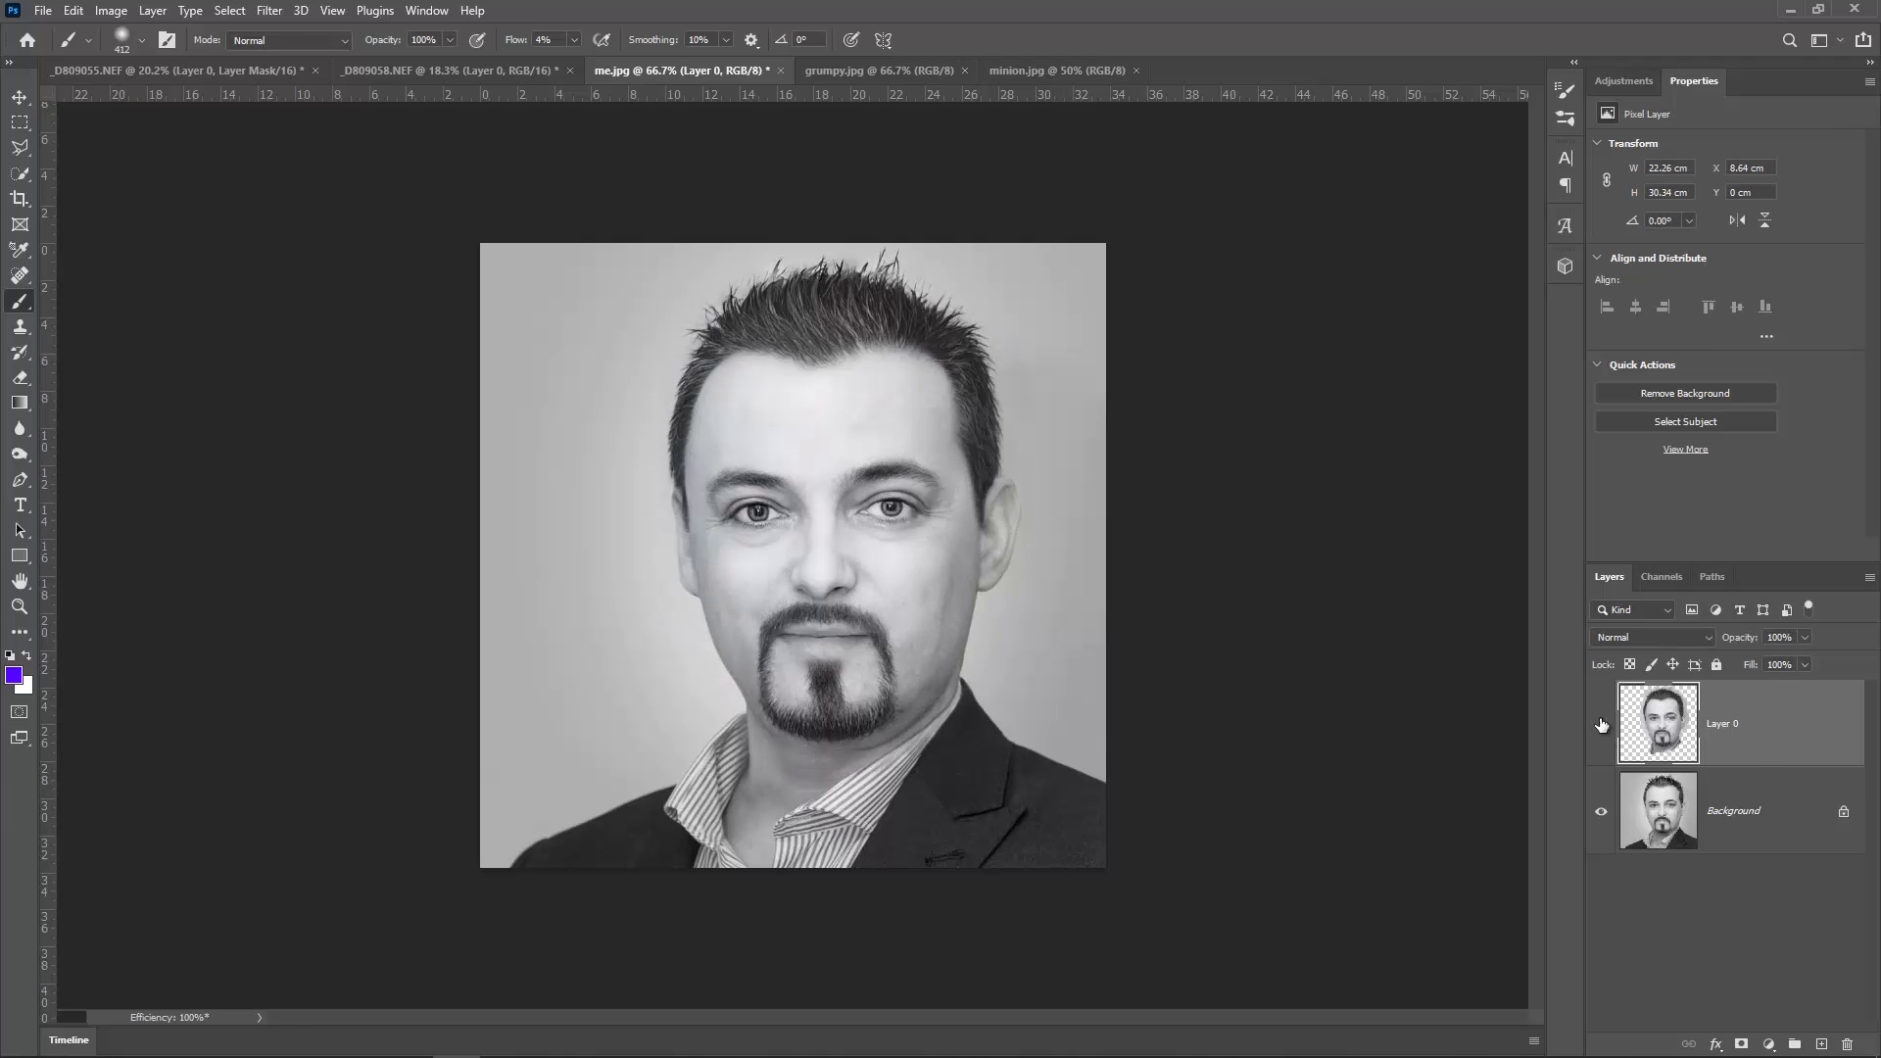
pyautogui.click(1601, 724)
pyautogui.click(1601, 725)
pyautogui.click(1601, 724)
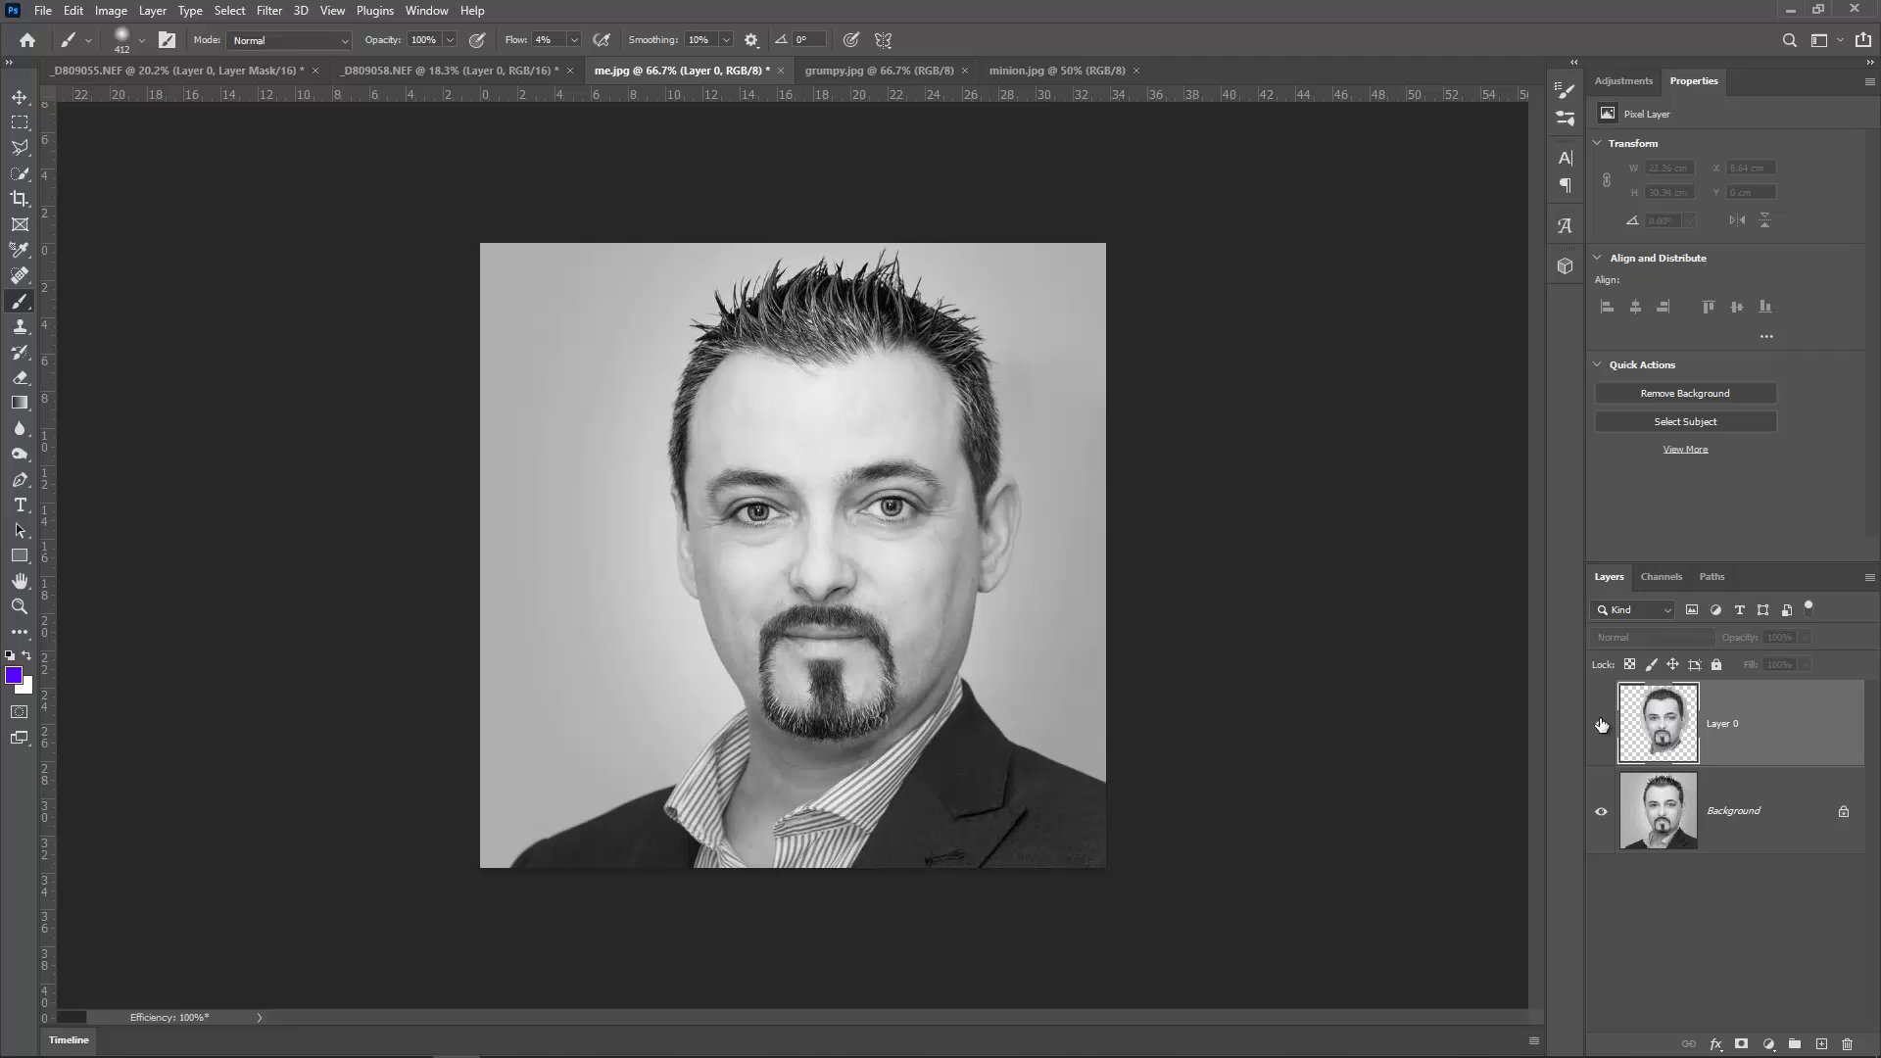
pyautogui.click(1601, 724)
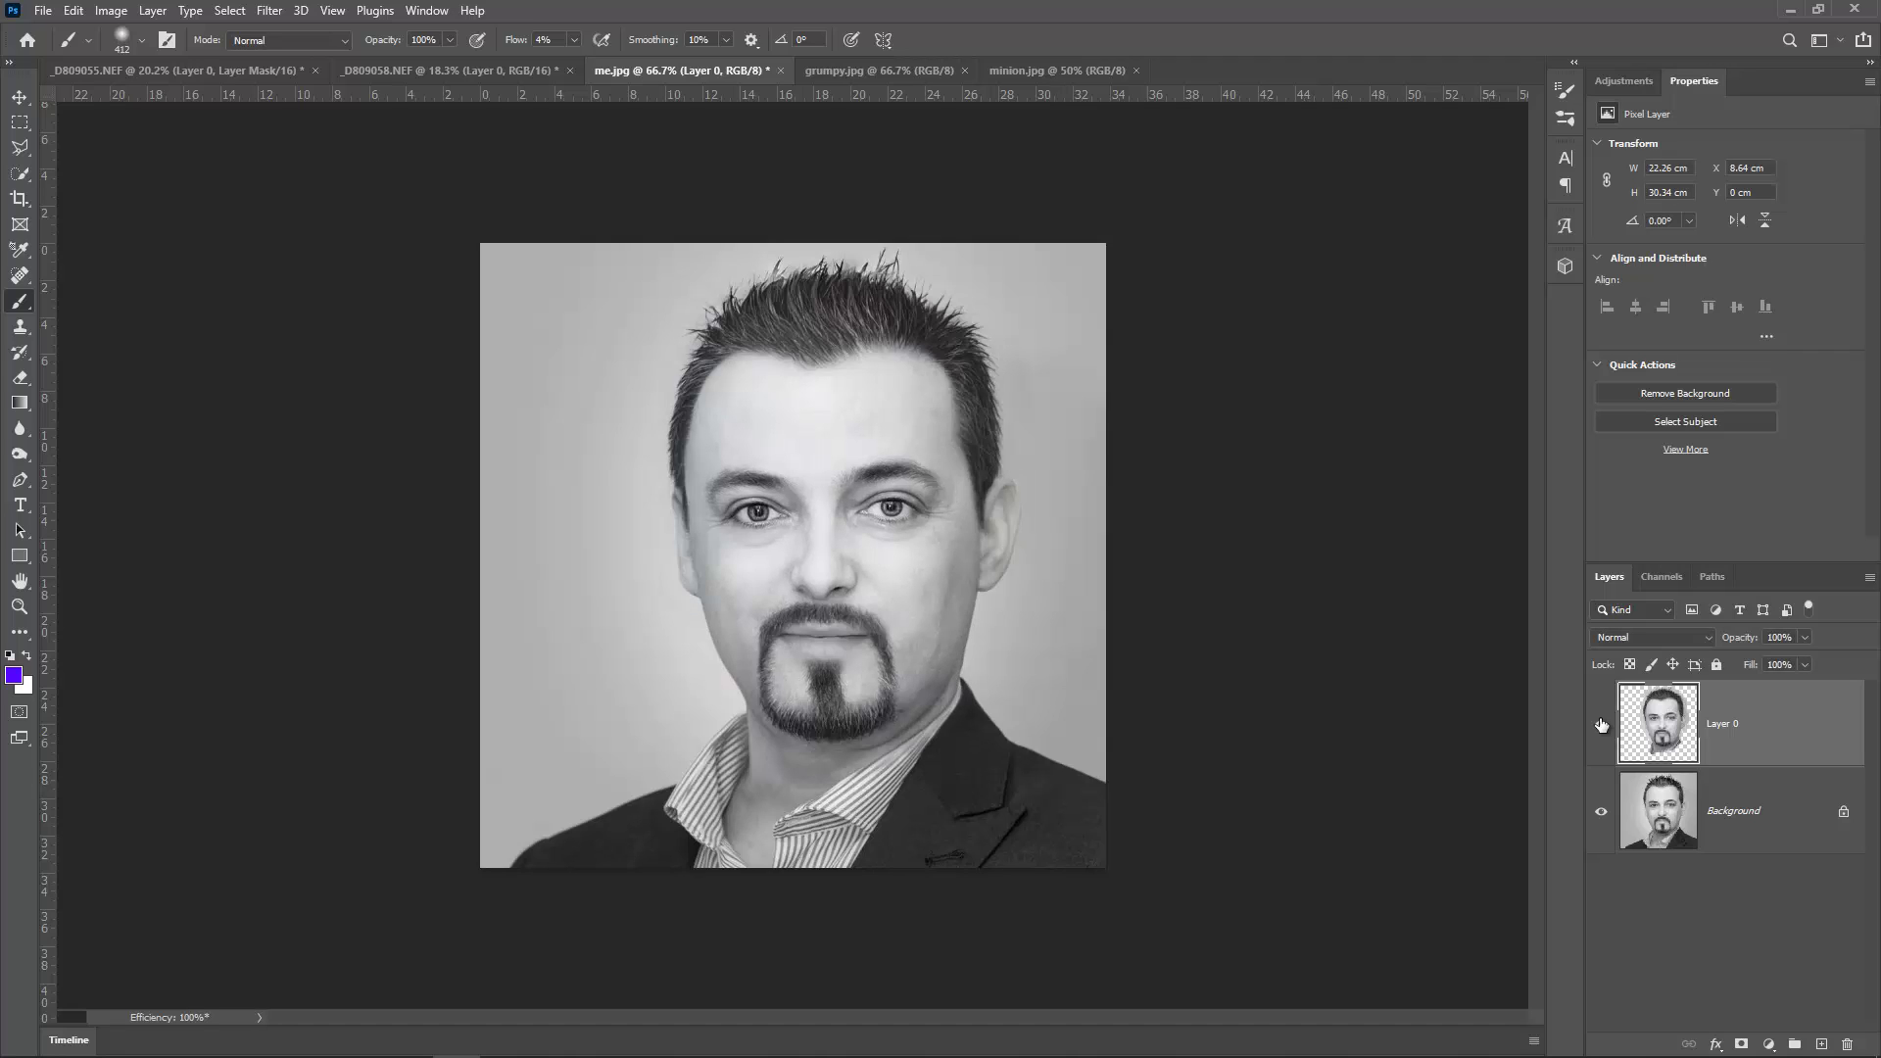
pyautogui.click(1601, 724)
pyautogui.click(1601, 724)
pyautogui.click(1603, 729)
pyautogui.click(1603, 729)
pyautogui.click(1603, 729)
pyautogui.click(1603, 729)
pyautogui.click(1603, 729)
pyautogui.click(1603, 729)
pyautogui.click(1603, 729)
pyautogui.click(1603, 729)
pyautogui.click(1603, 729)
pyautogui.click(1603, 729)
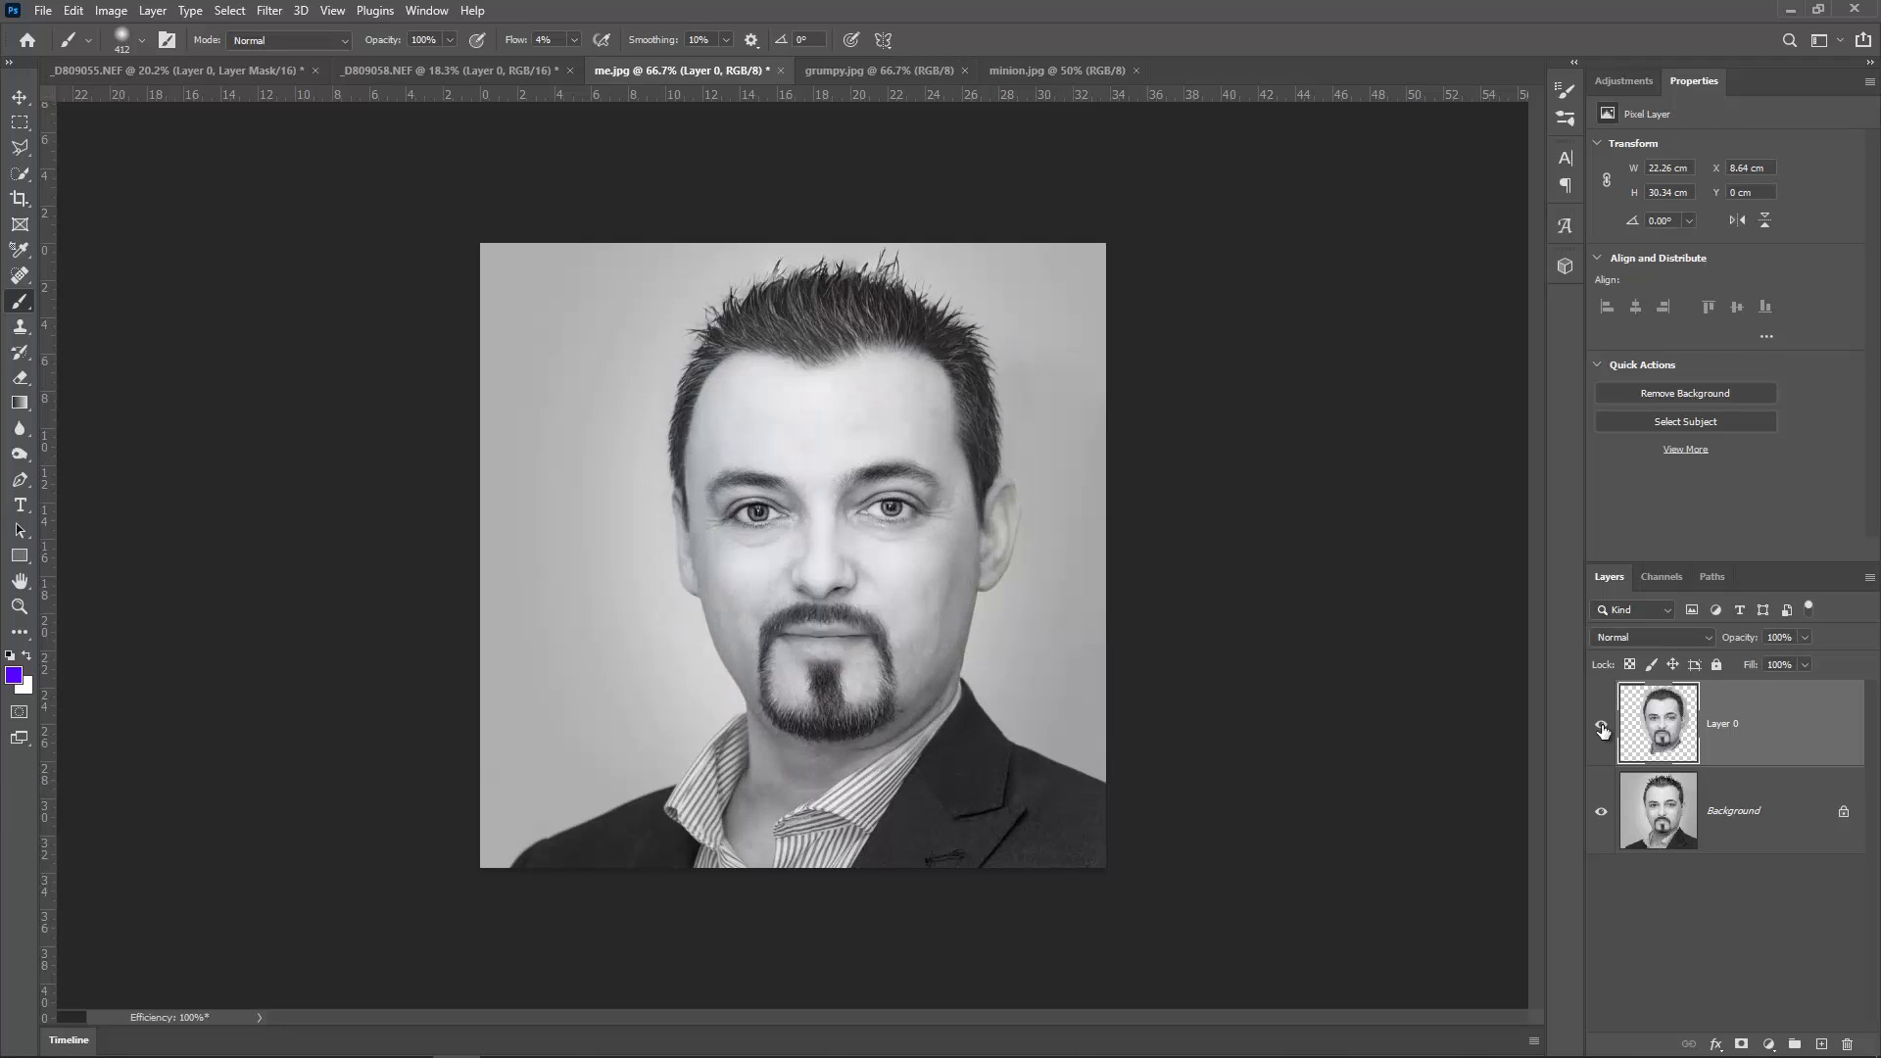
# Step: On grumpy.jpg, apply Neural Filters Smart Portrait with Be Happy at 50, output as a new layer
pyautogui.click(872, 73)
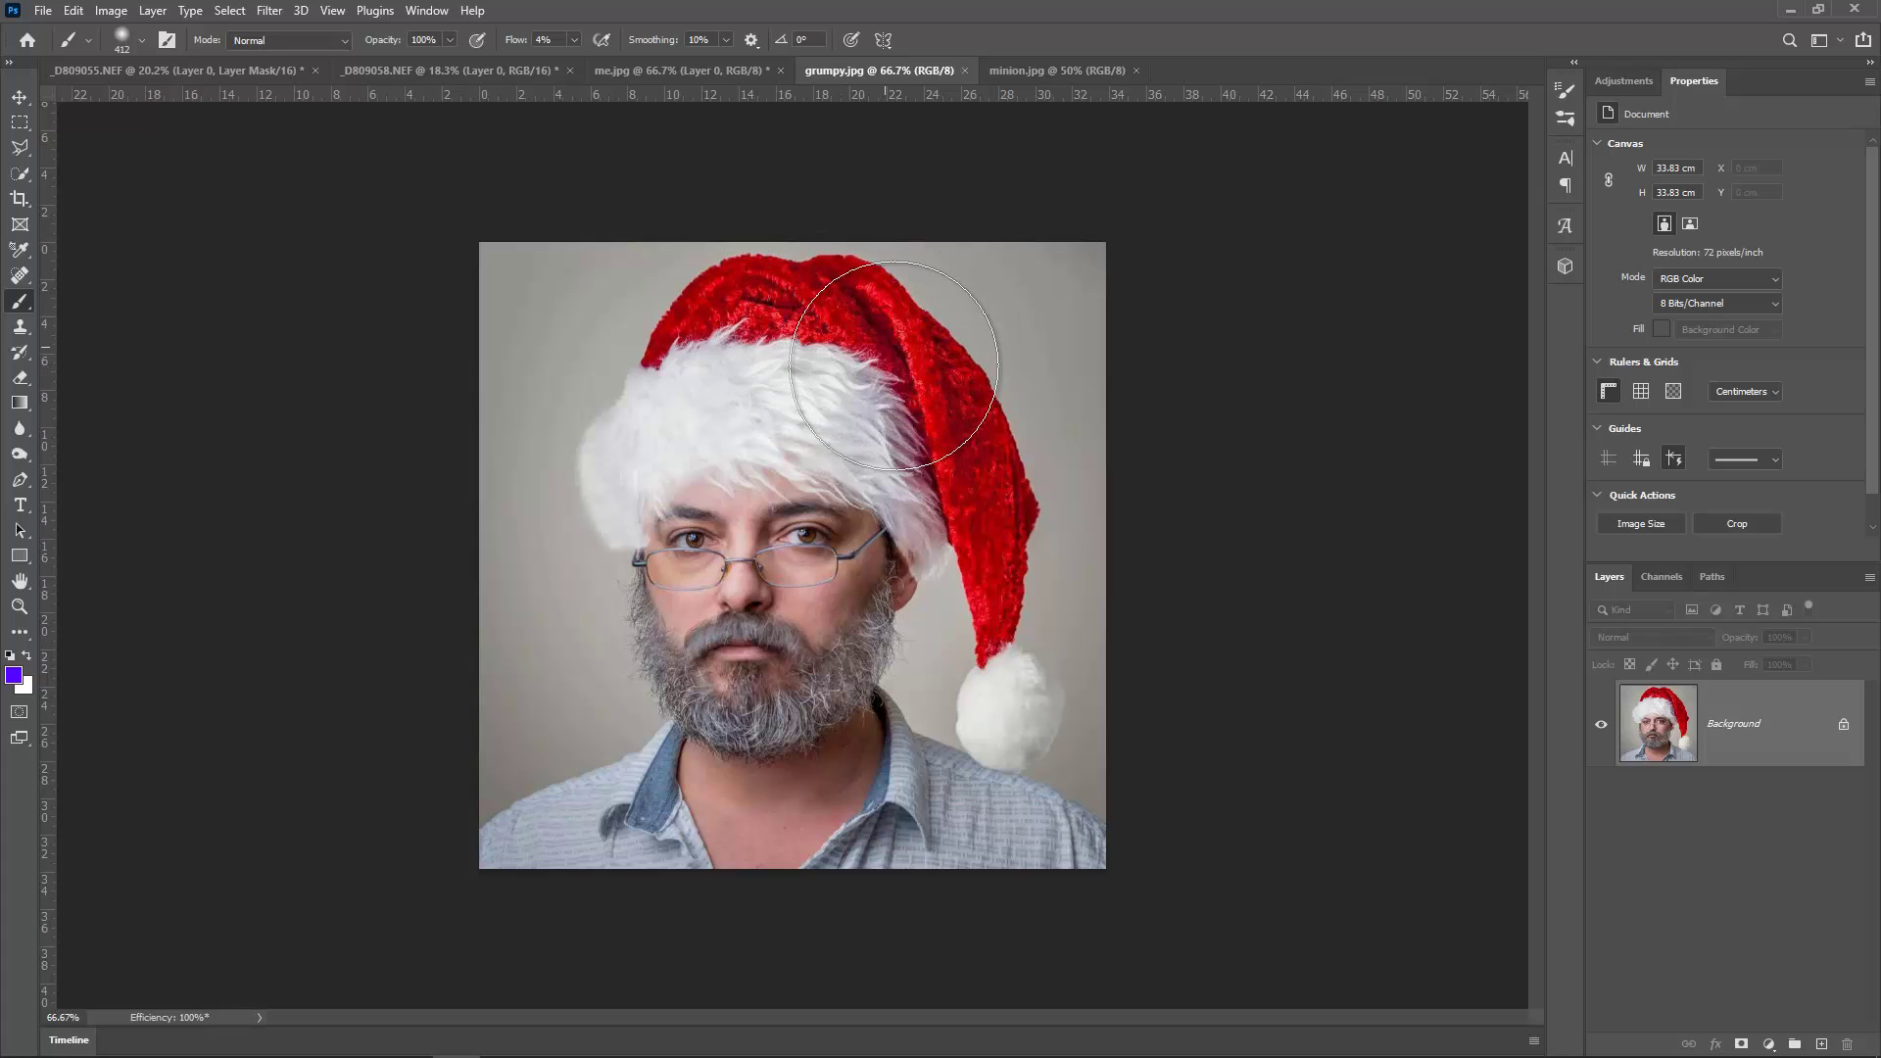
pyautogui.click(269, 10)
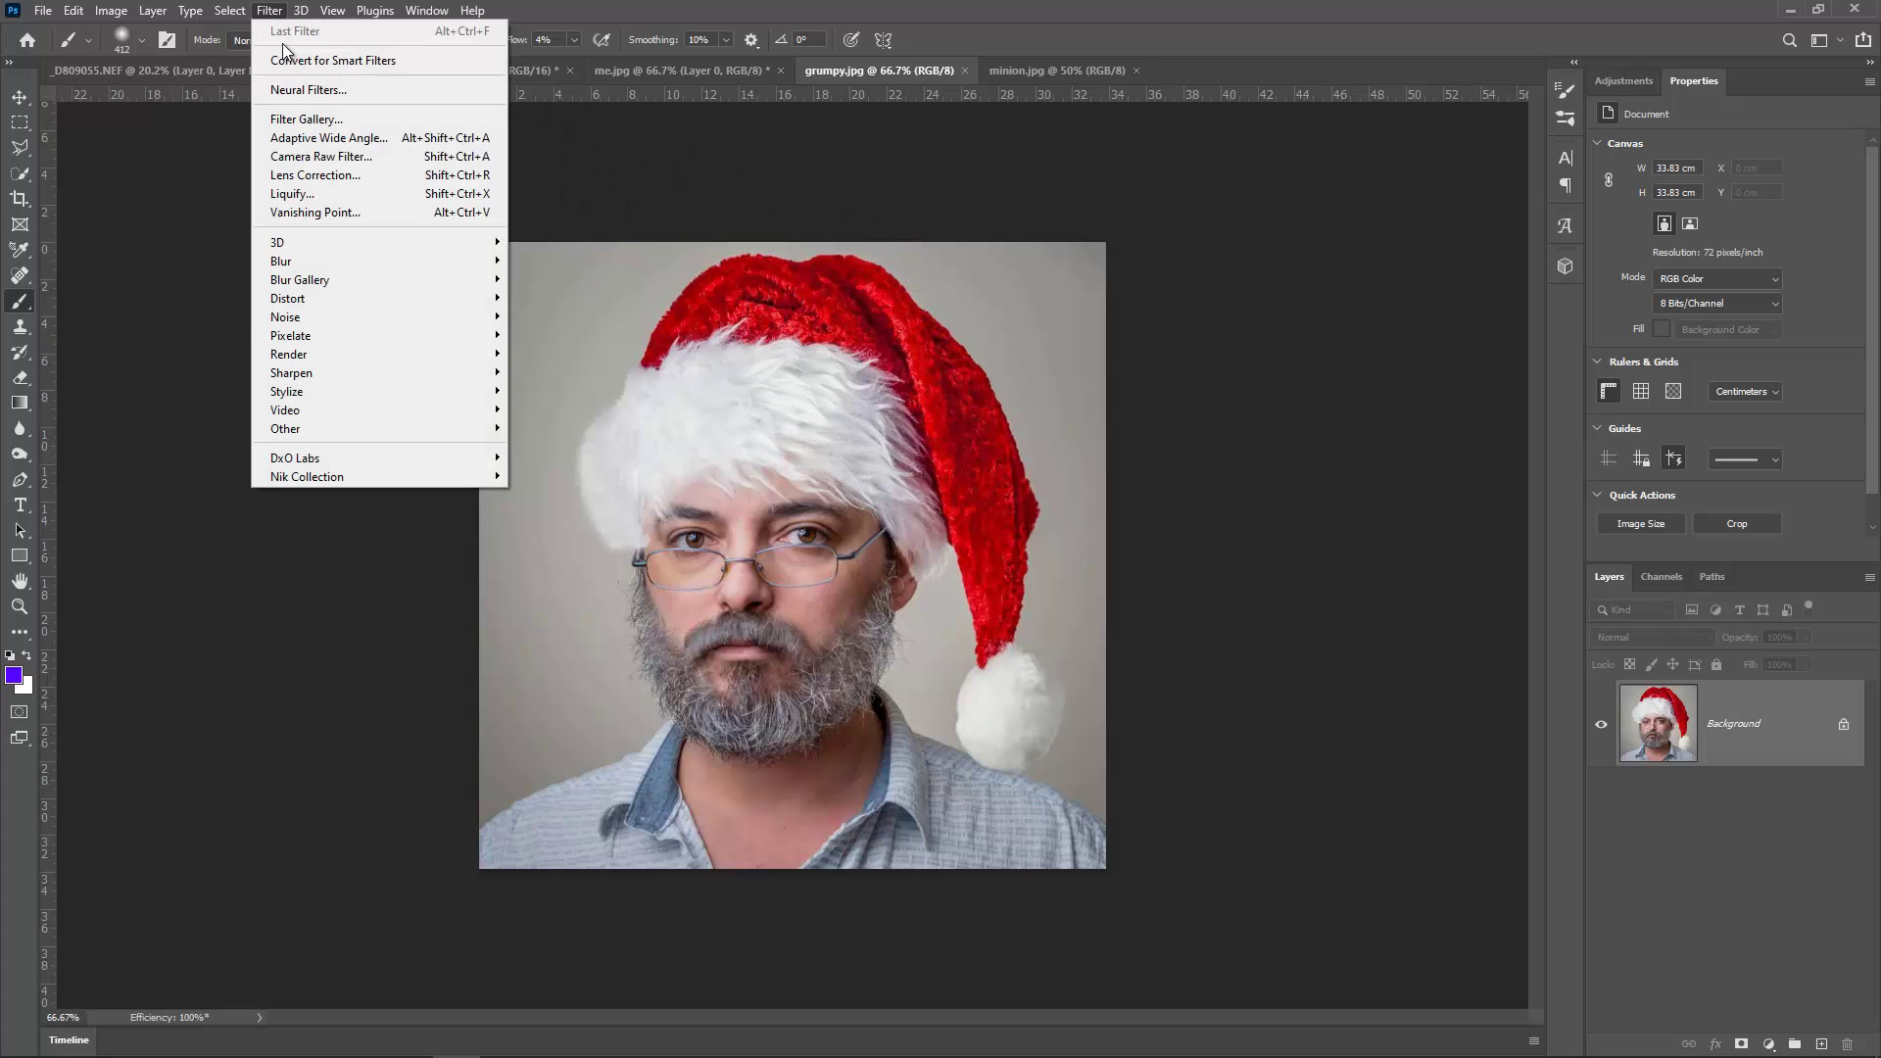
pyautogui.click(307, 91)
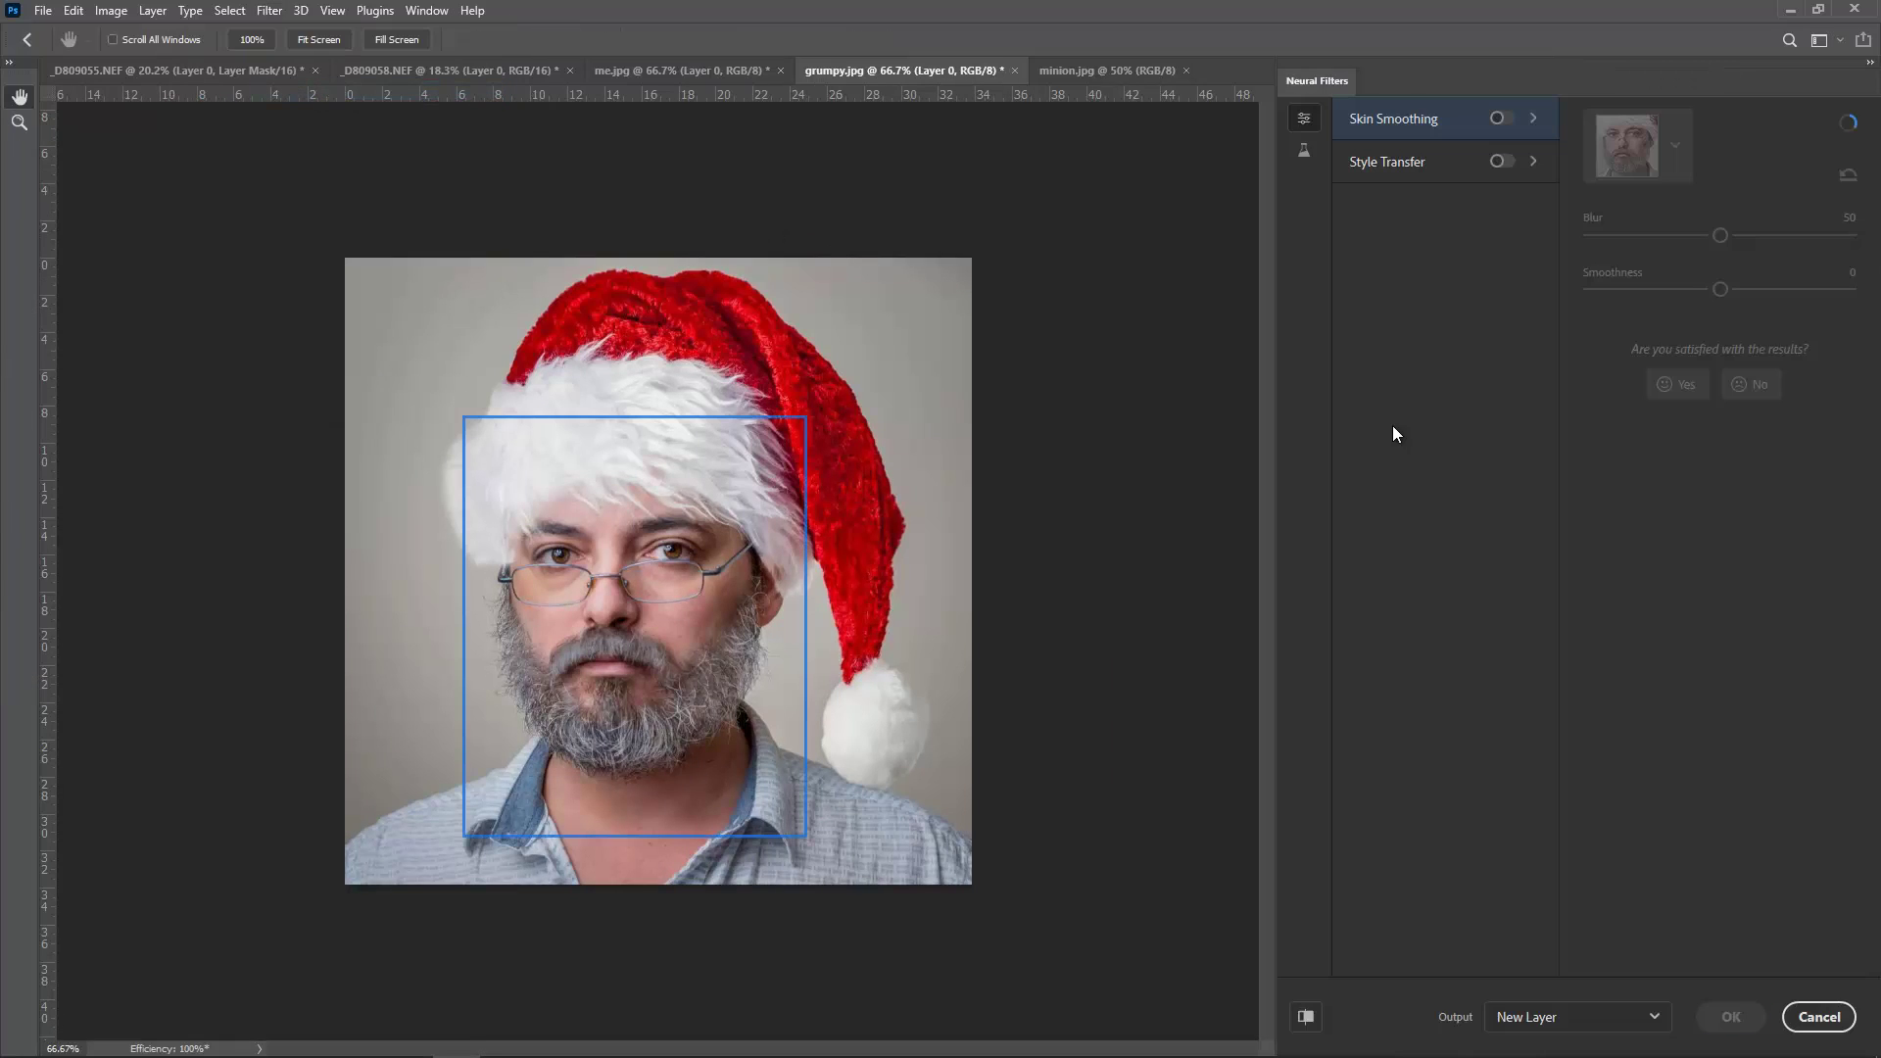
pyautogui.click(1310, 157)
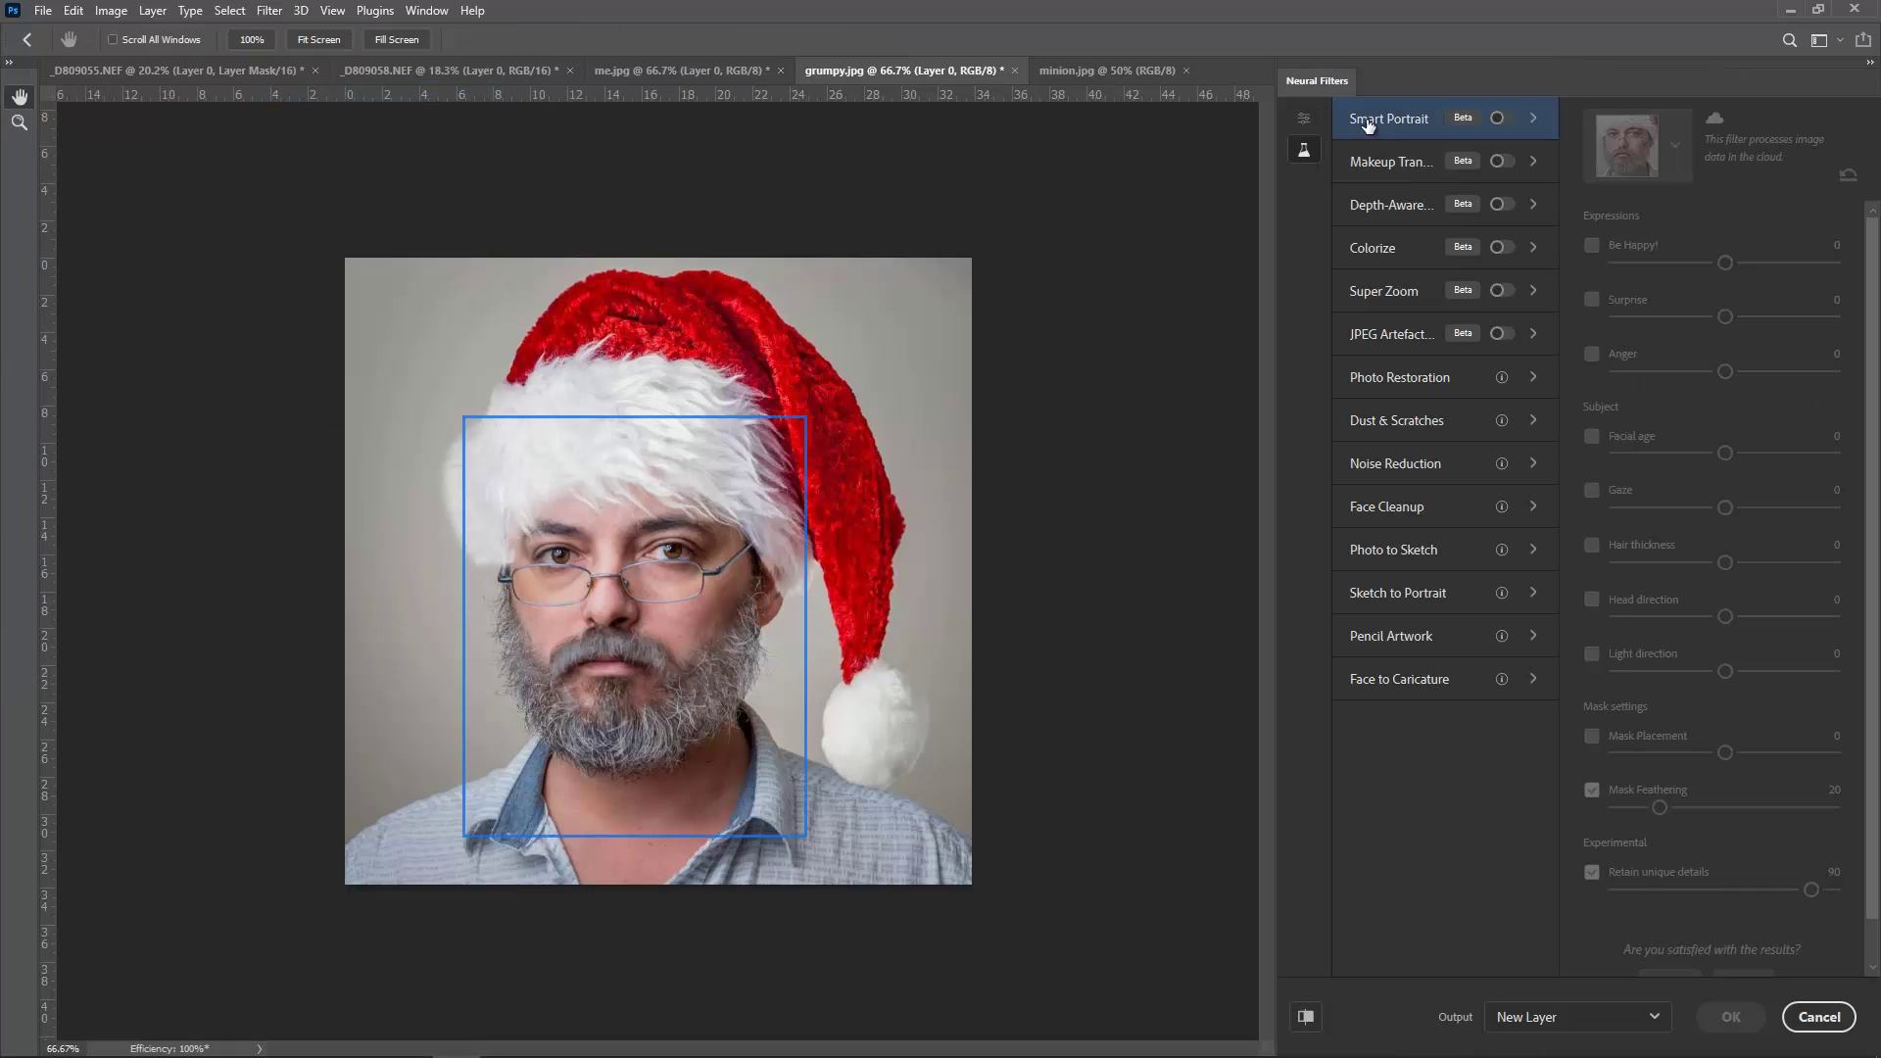
pyautogui.click(1500, 118)
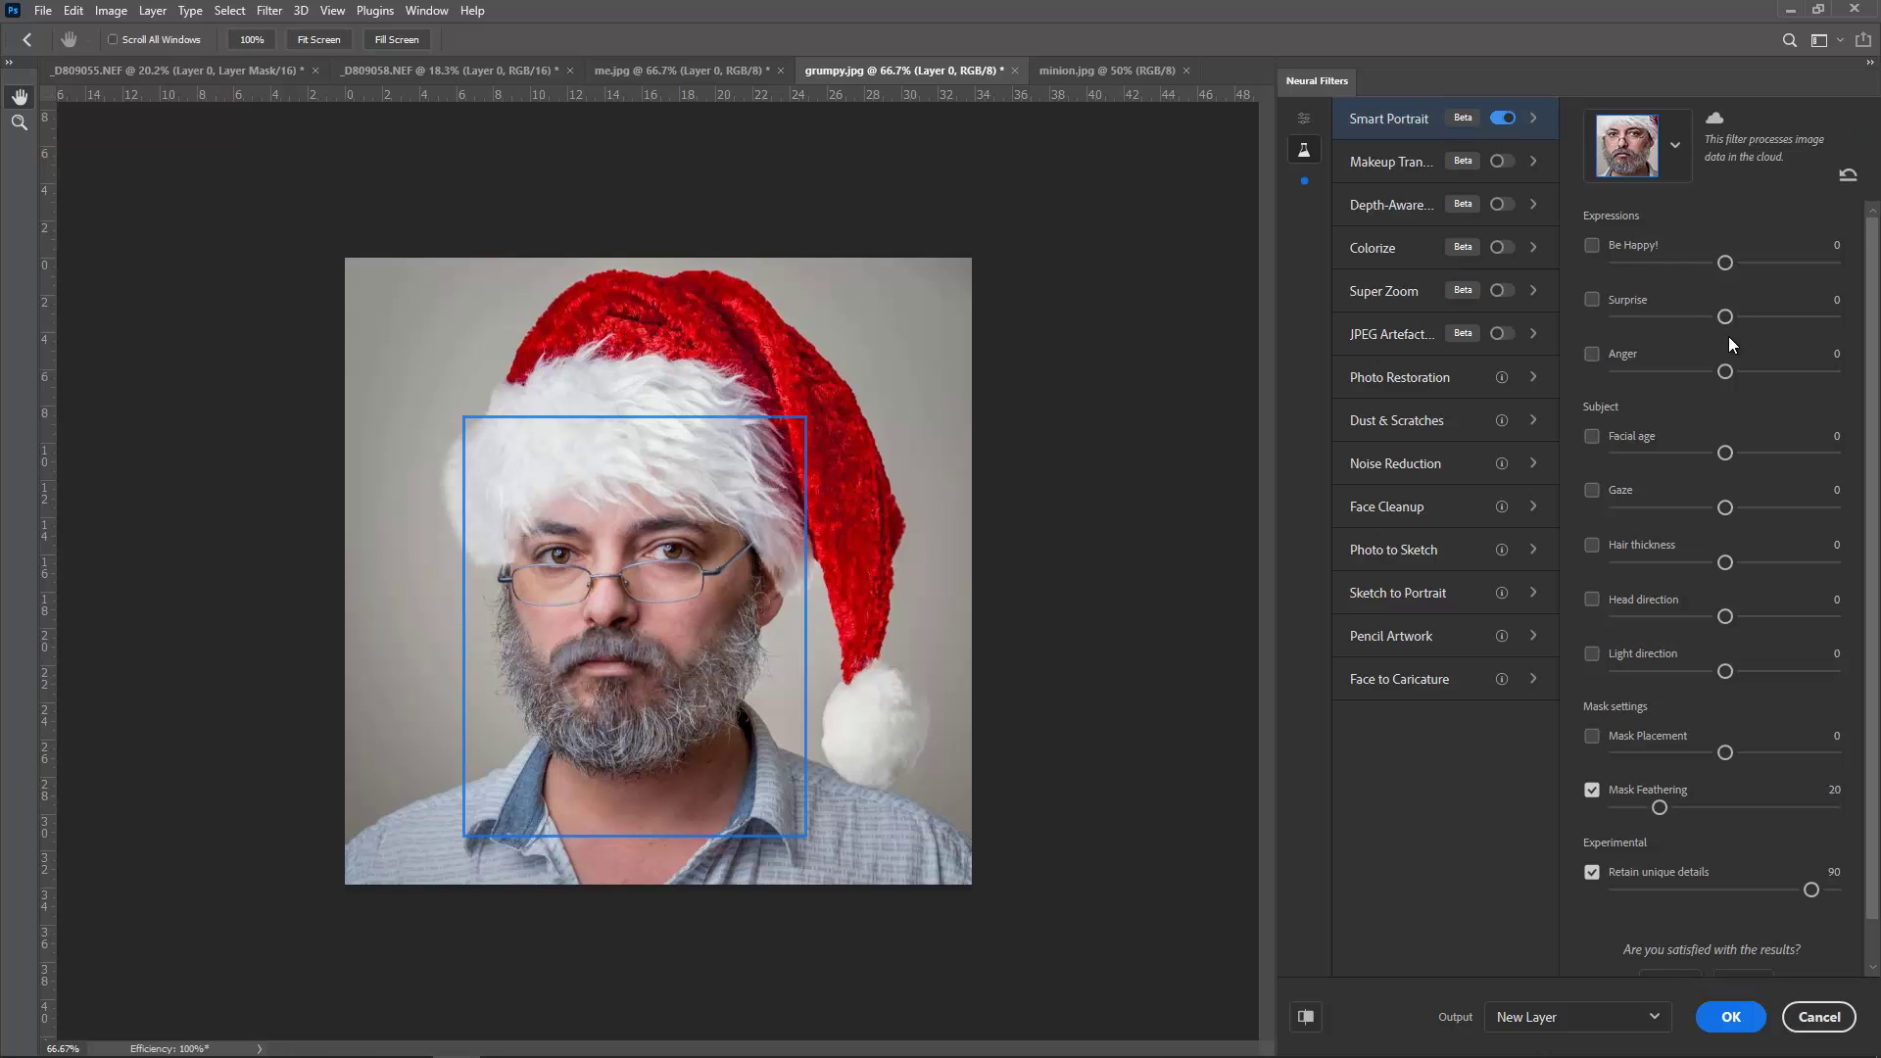
pyautogui.moveTo(1727, 262); pyautogui.dragTo(1833, 263)
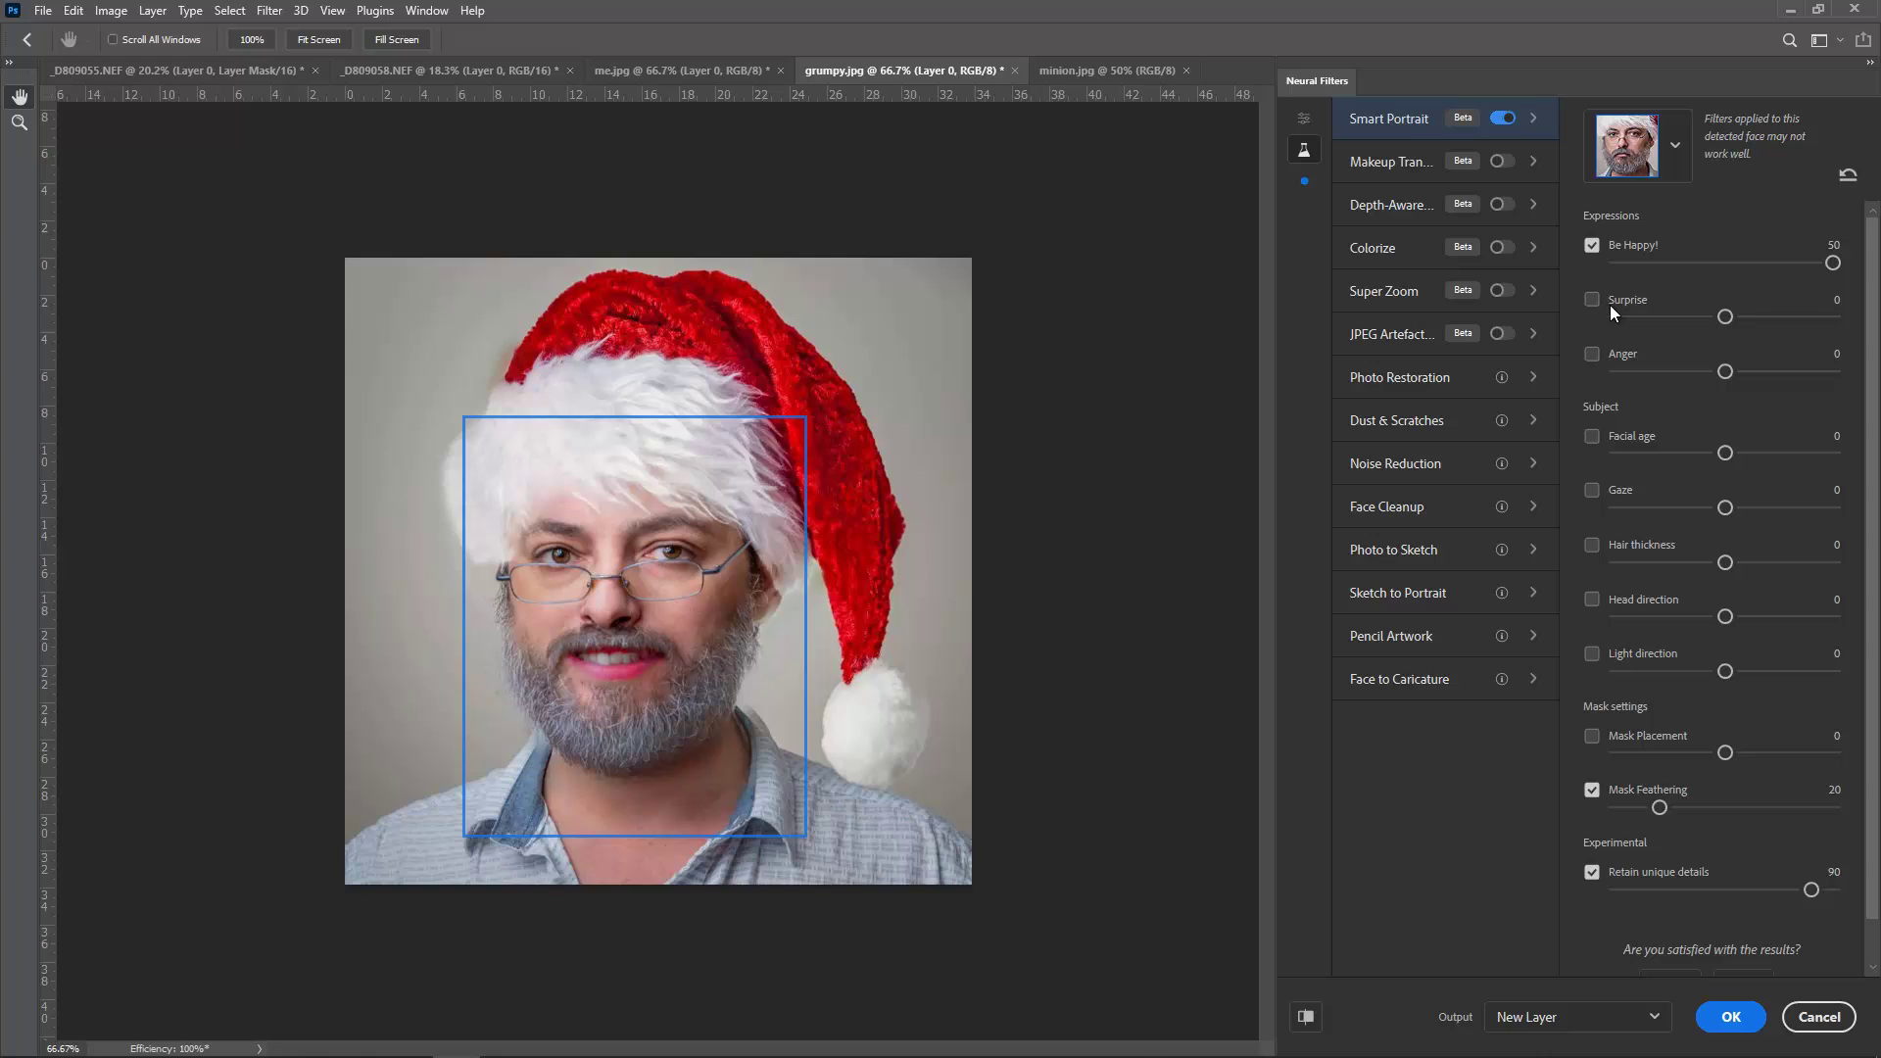
pyautogui.click(1727, 1020)
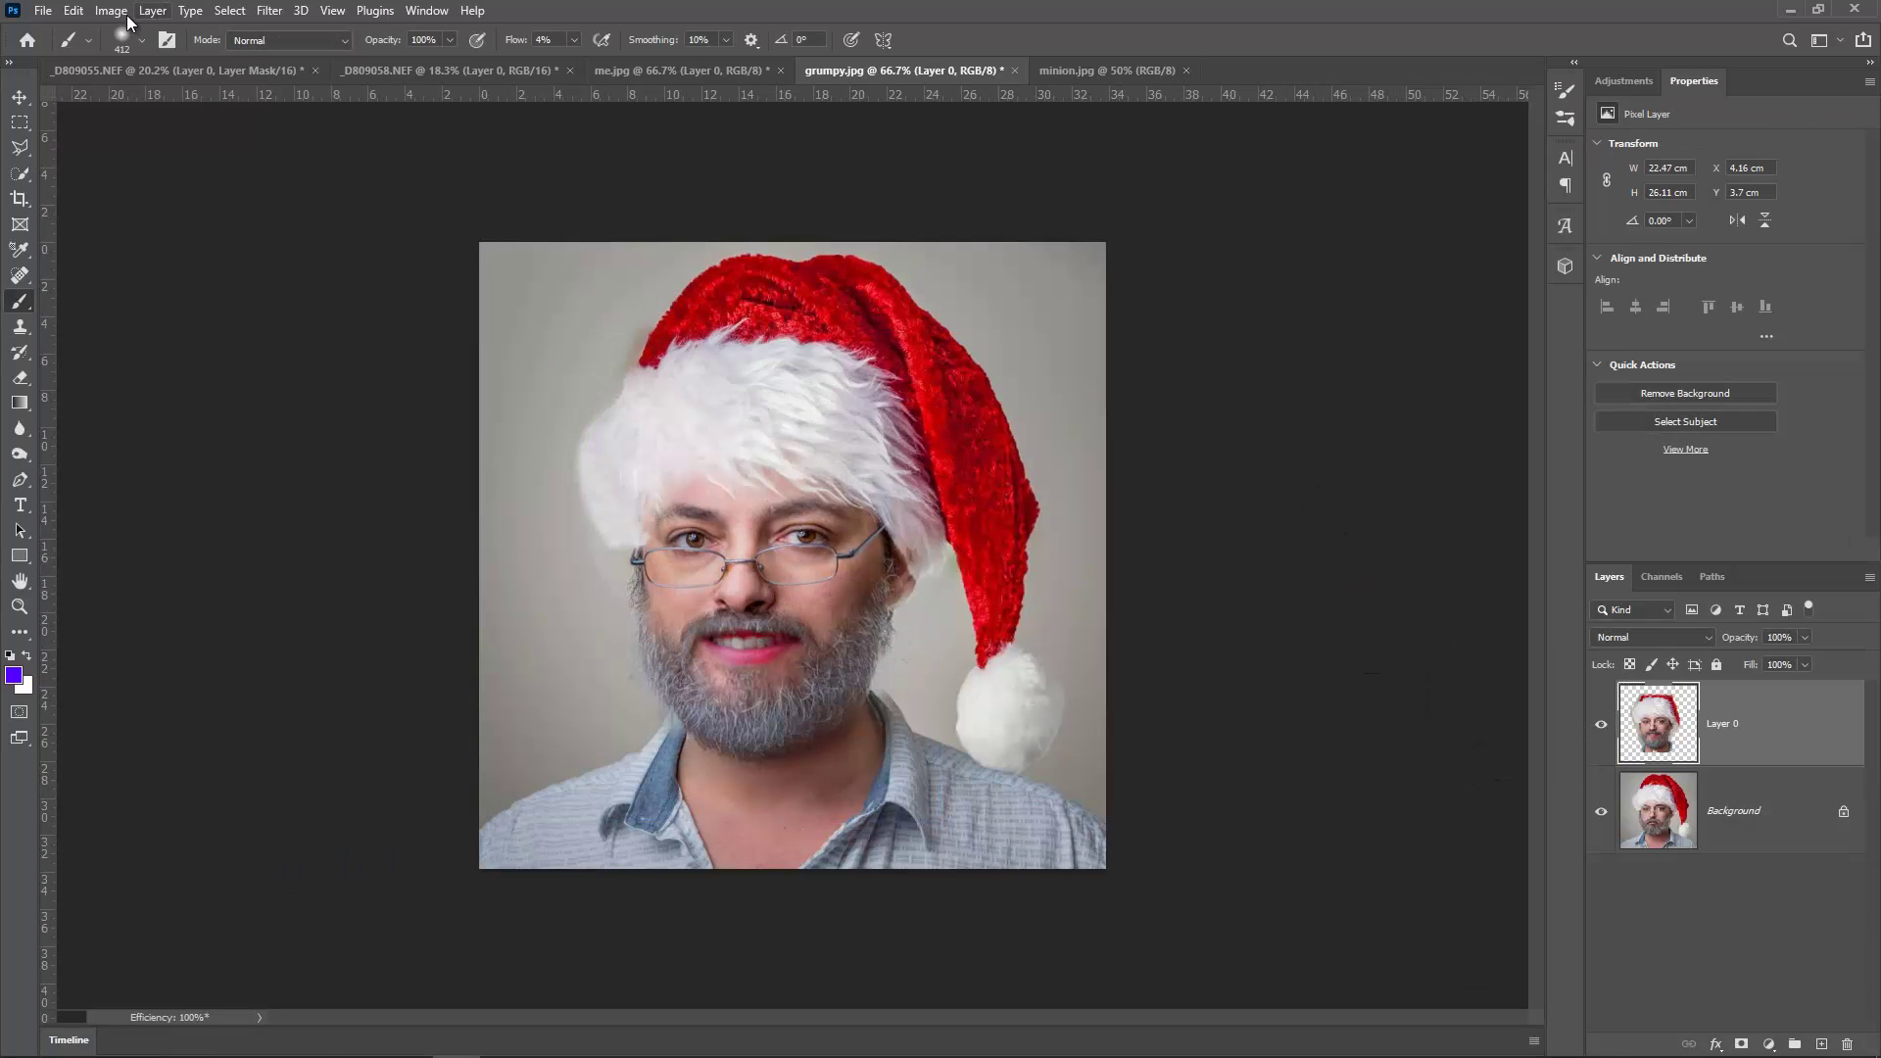
# Step: Undo the Neural Filters smile on Santa and reopen Neural Filters on the original photo
pyautogui.click(74, 11)
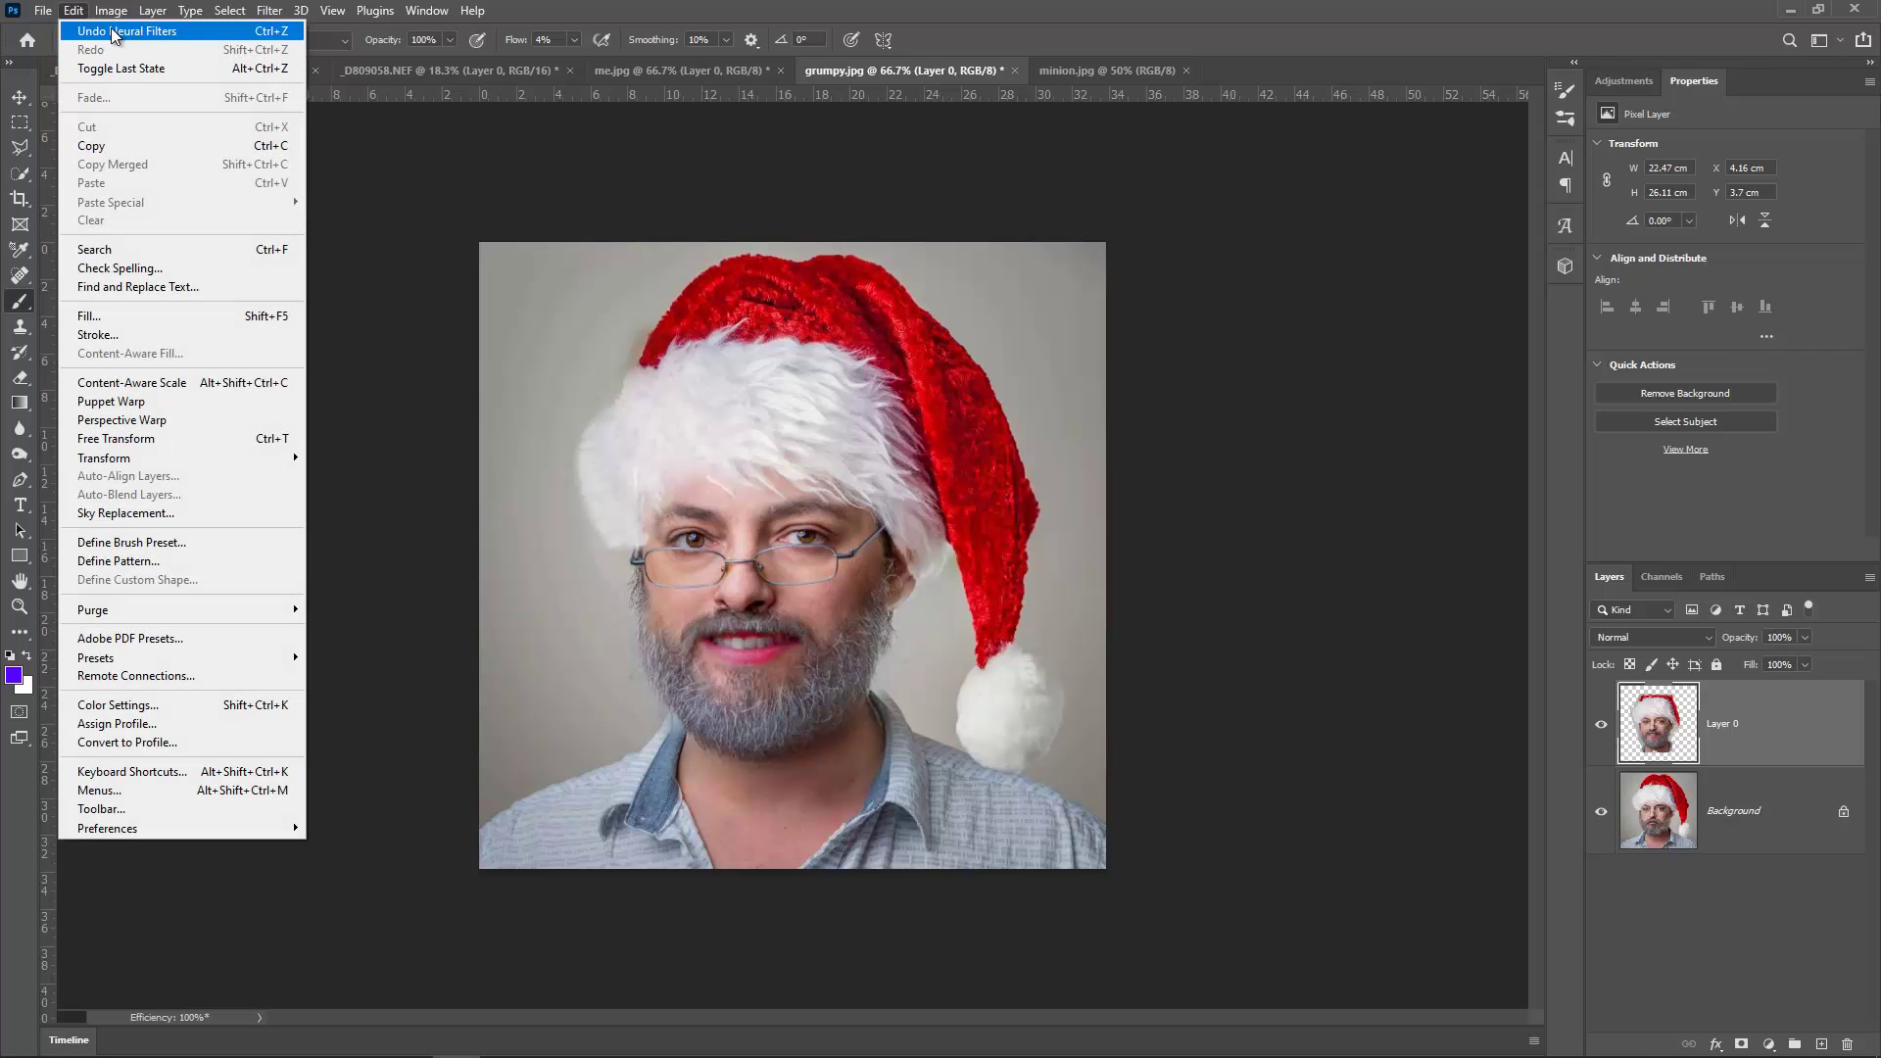
pyautogui.click(109, 27)
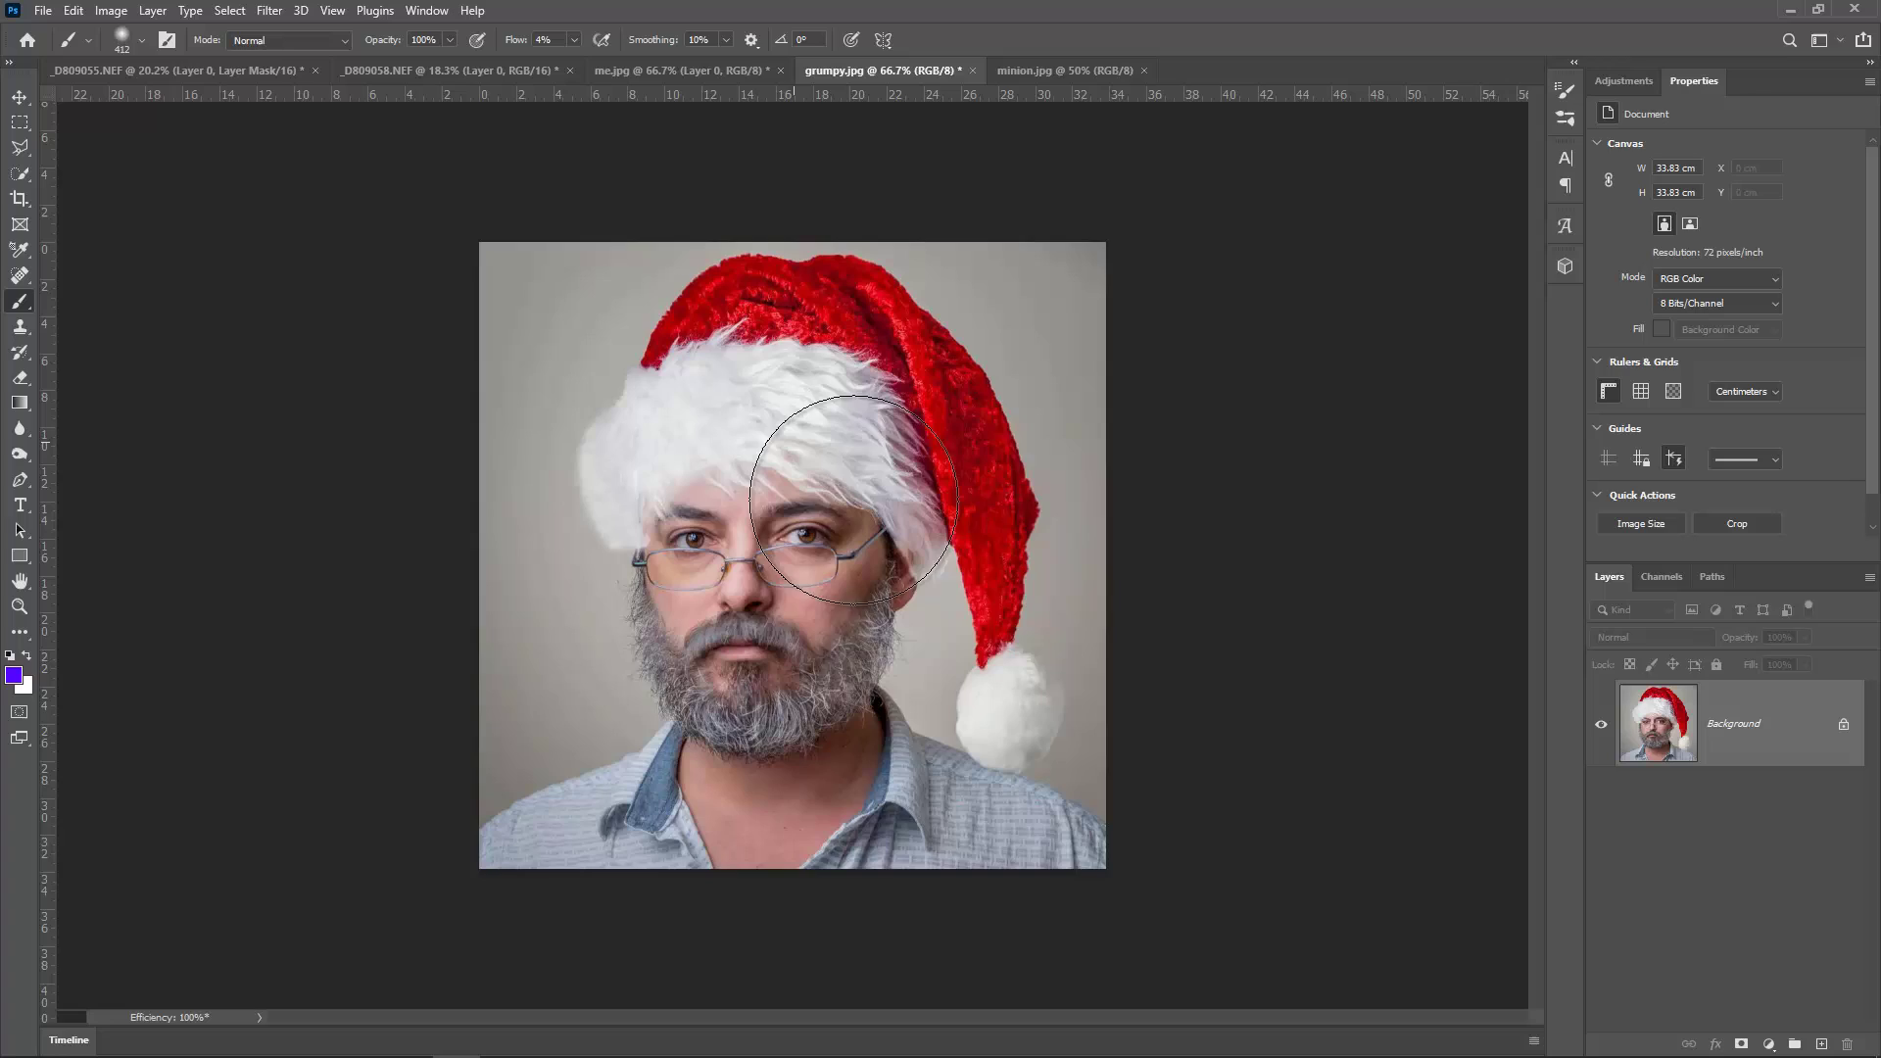
pyautogui.scroll(5, 838, 591)
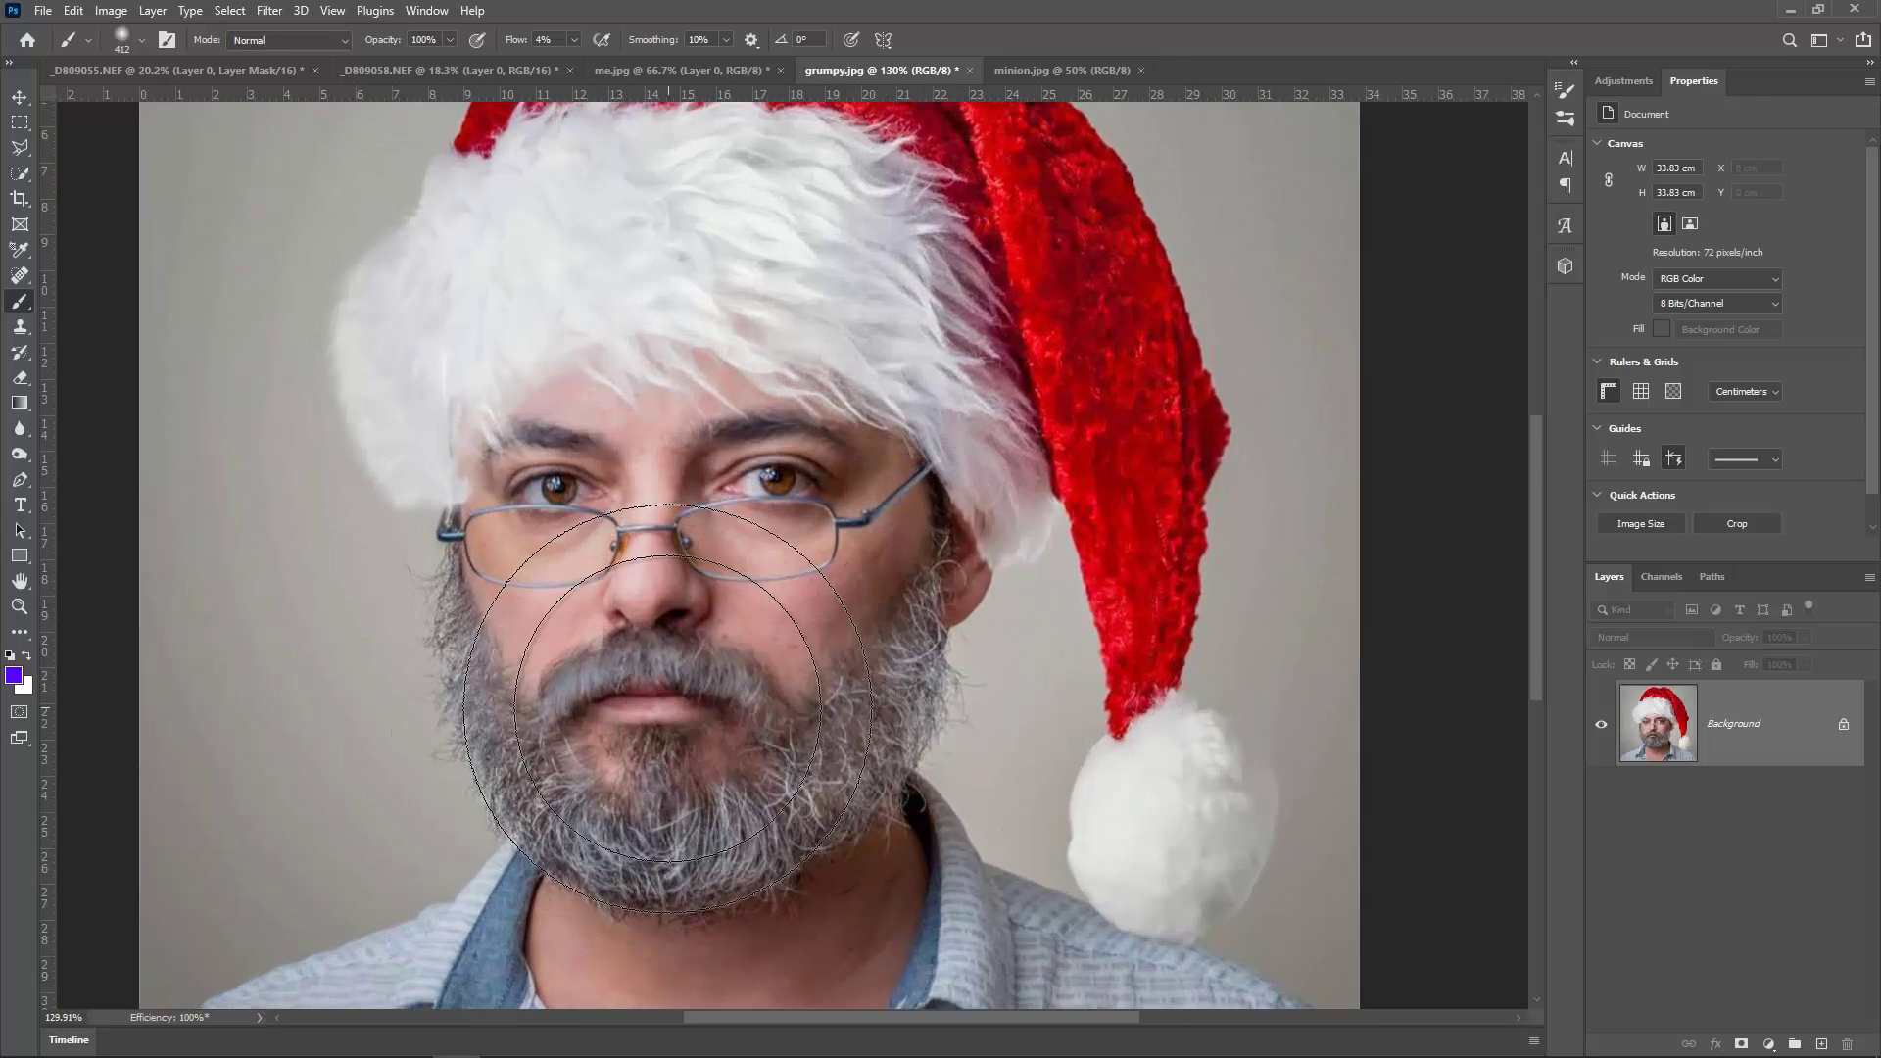
pyautogui.scroll(-4, 593, 710)
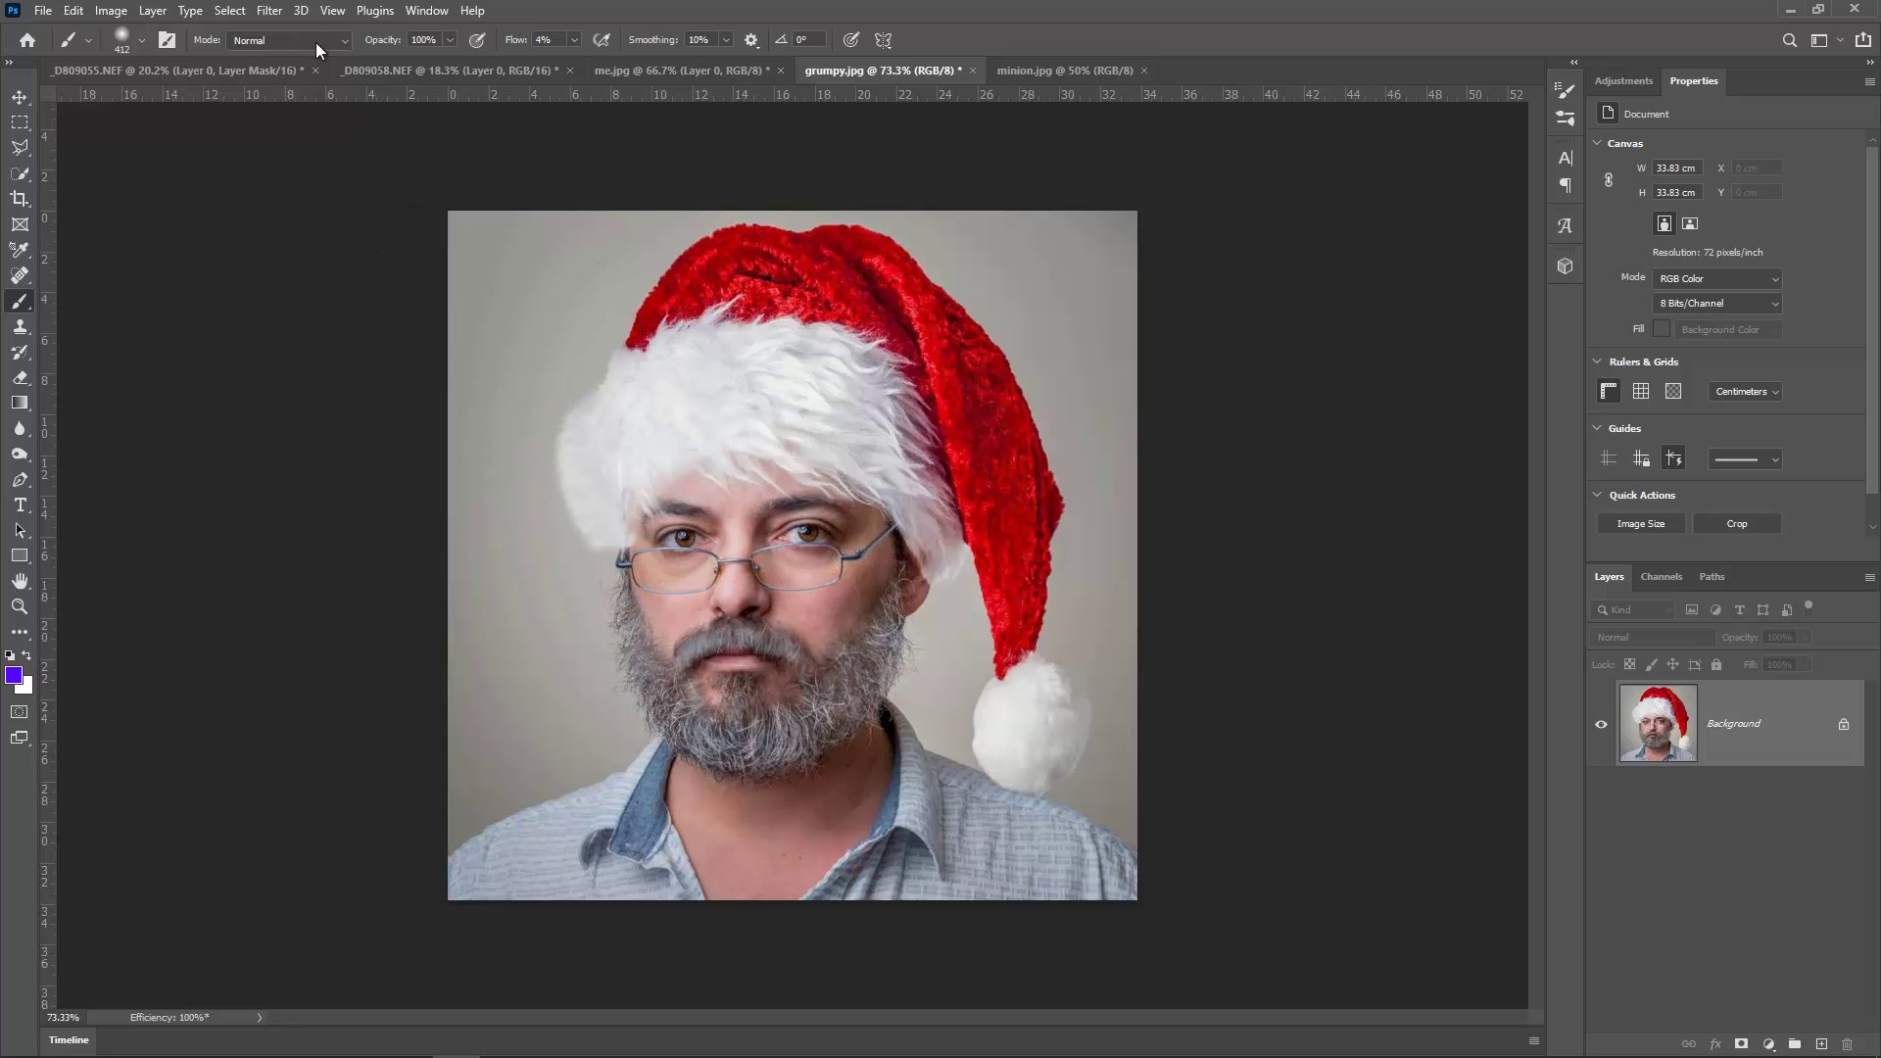
pyautogui.click(270, 10)
pyautogui.click(310, 90)
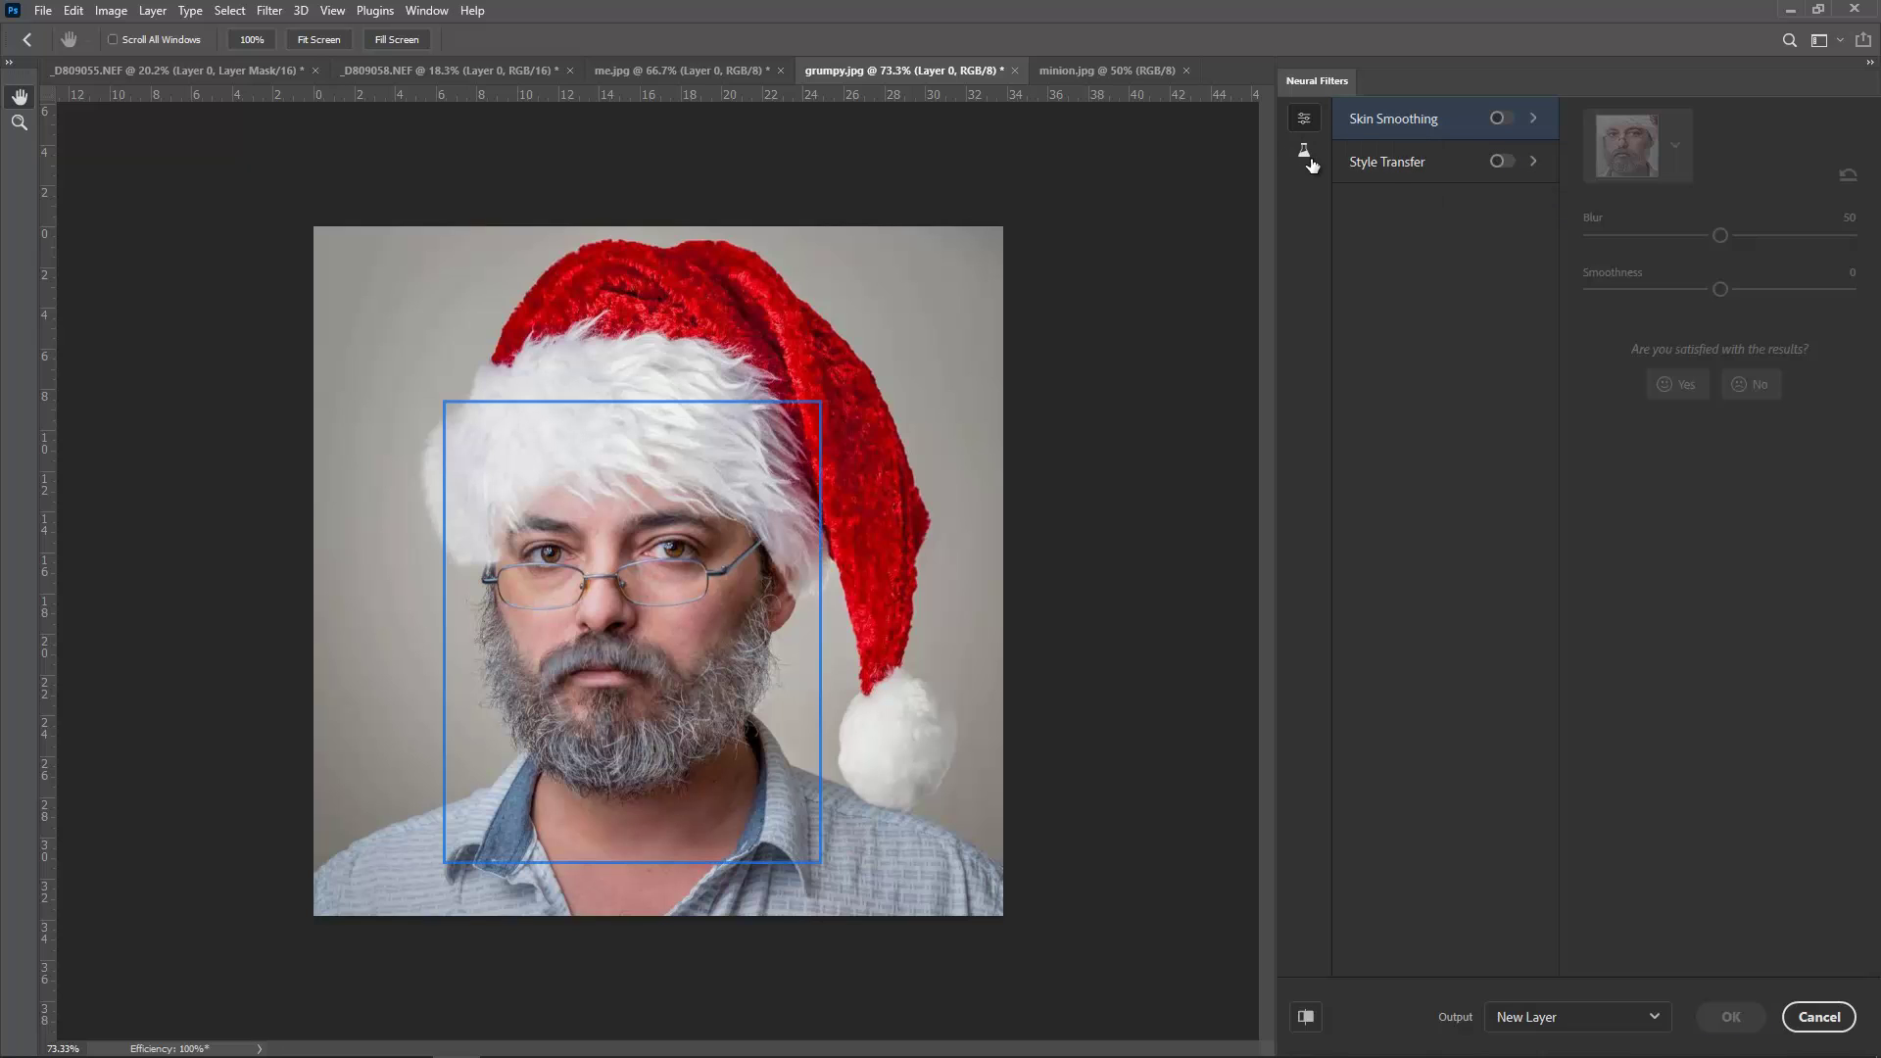
# Step: Enable Smart Portrait with Be Happy at 50 and apply it as a new Layer 0
pyautogui.click(1304, 154)
pyautogui.click(1507, 118)
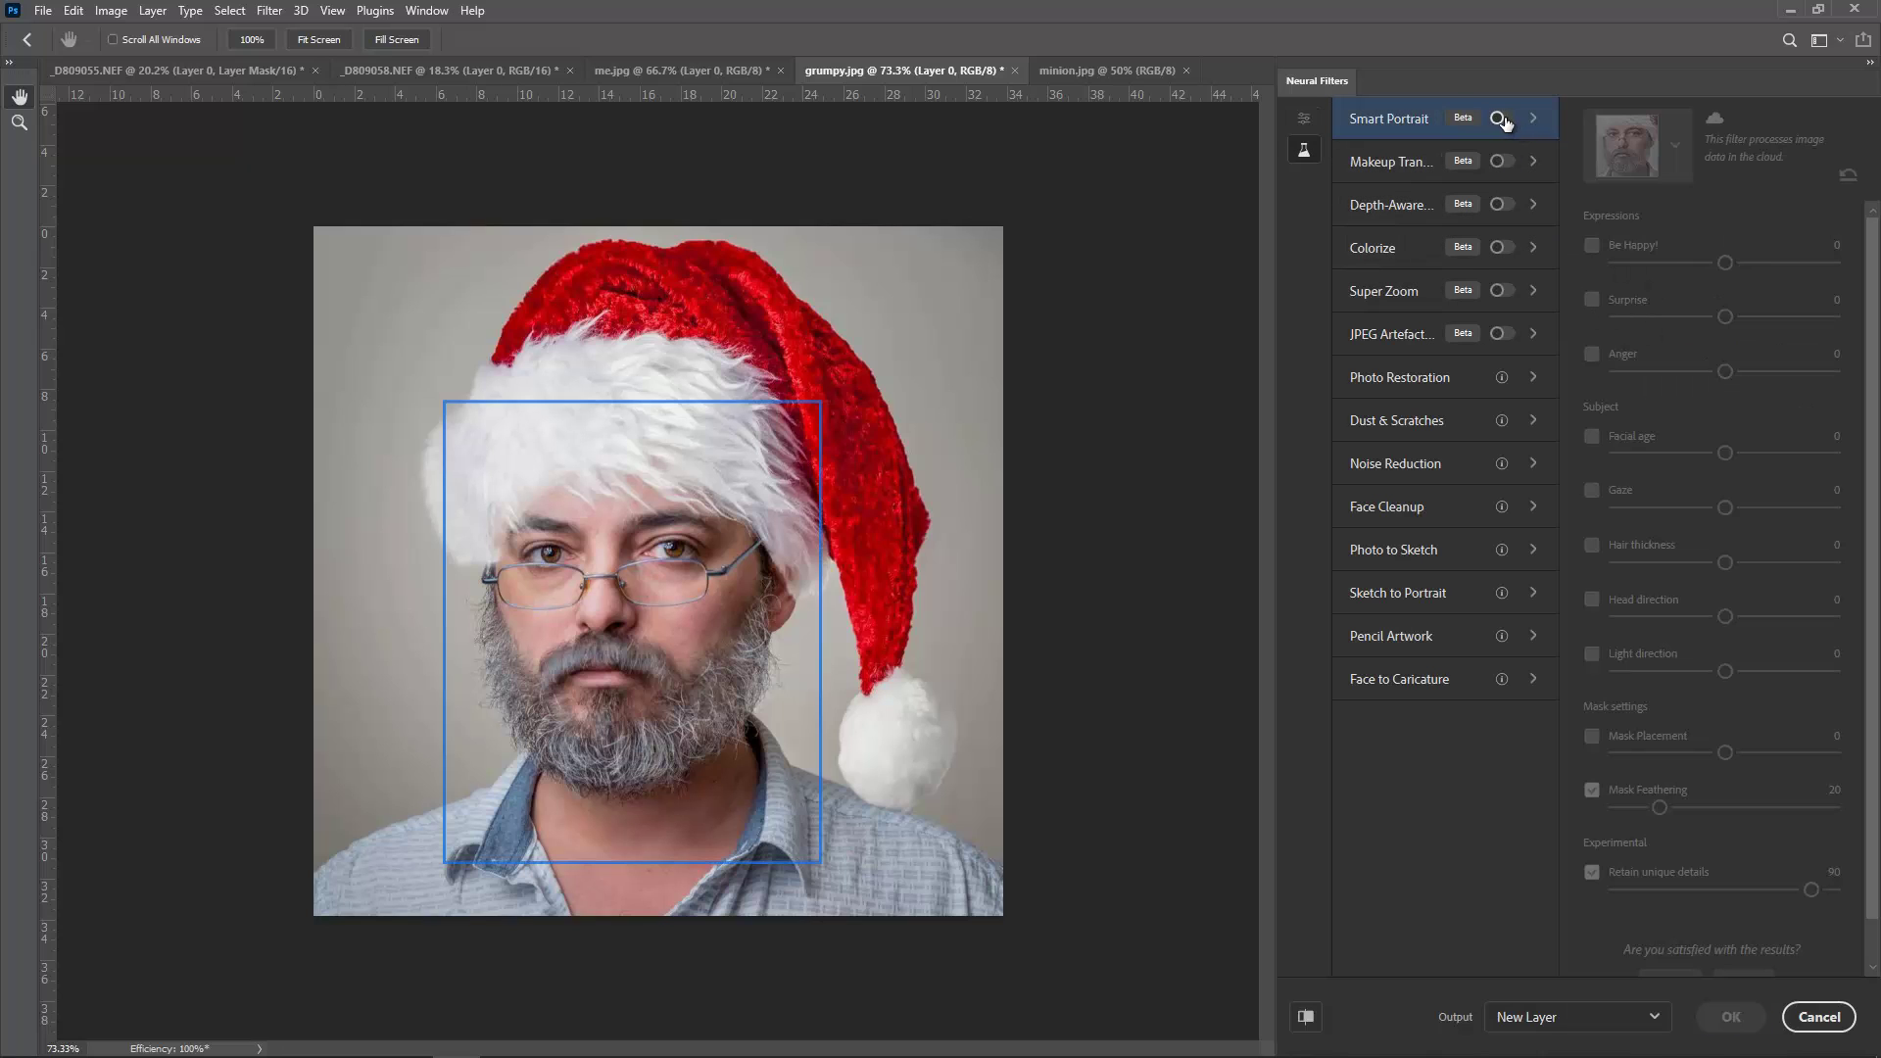
pyautogui.moveTo(1877, 297); pyautogui.dragTo(1877, 297)
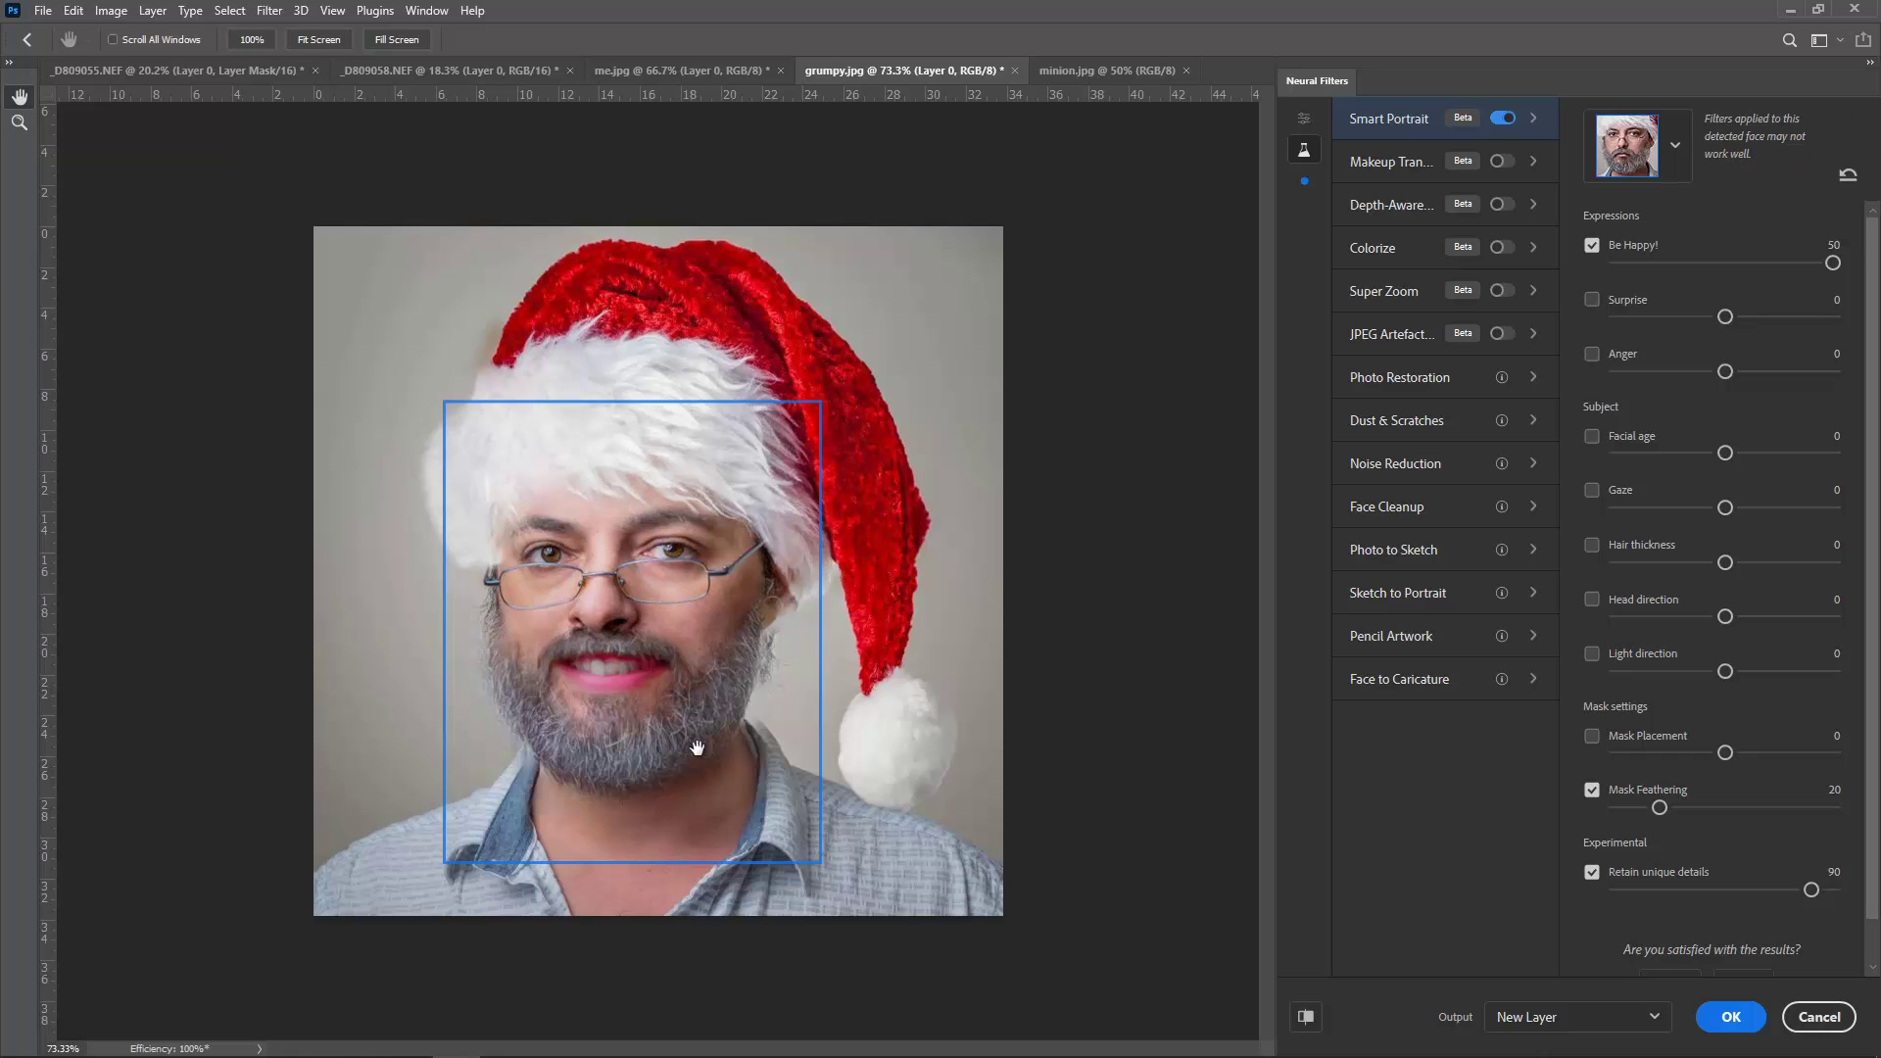
pyautogui.click(1751, 1011)
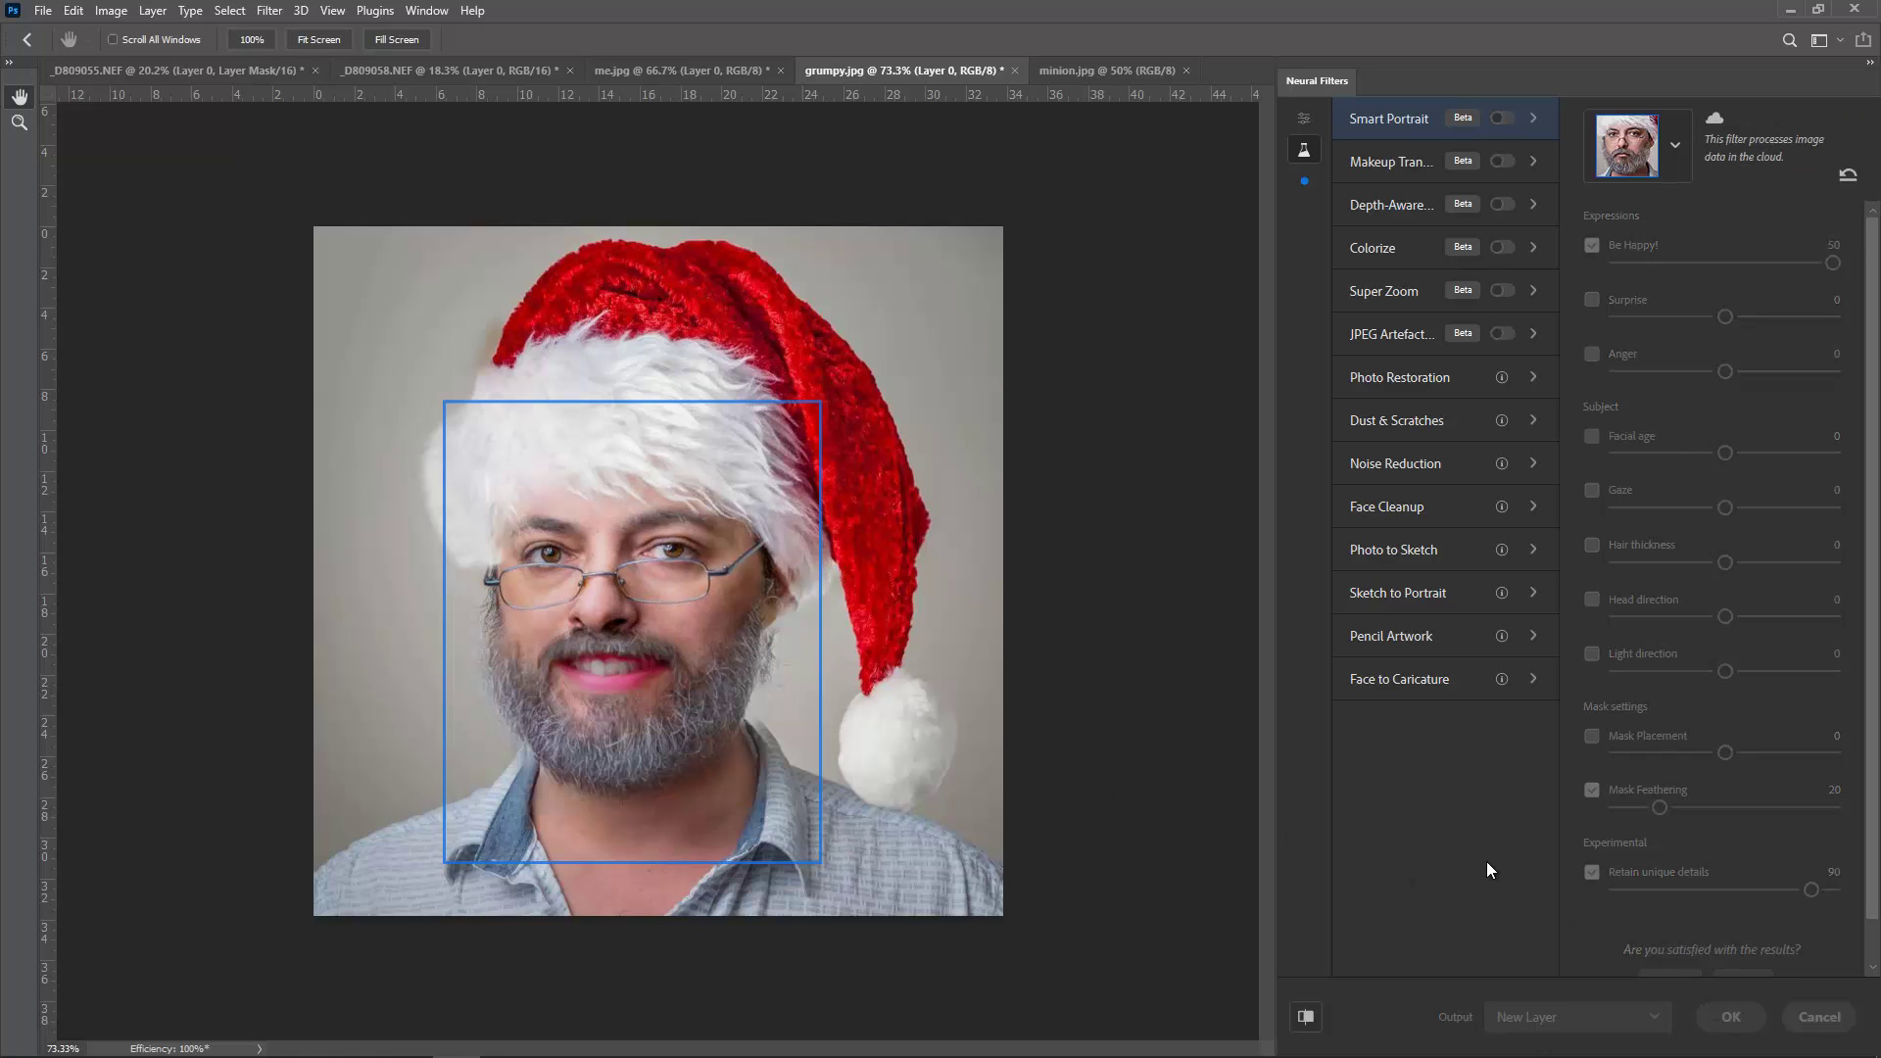
# Step: Toggle Layer 0's visibility repeatedly to compare the smiling face with the original
pyautogui.scroll(5, 1286, 799)
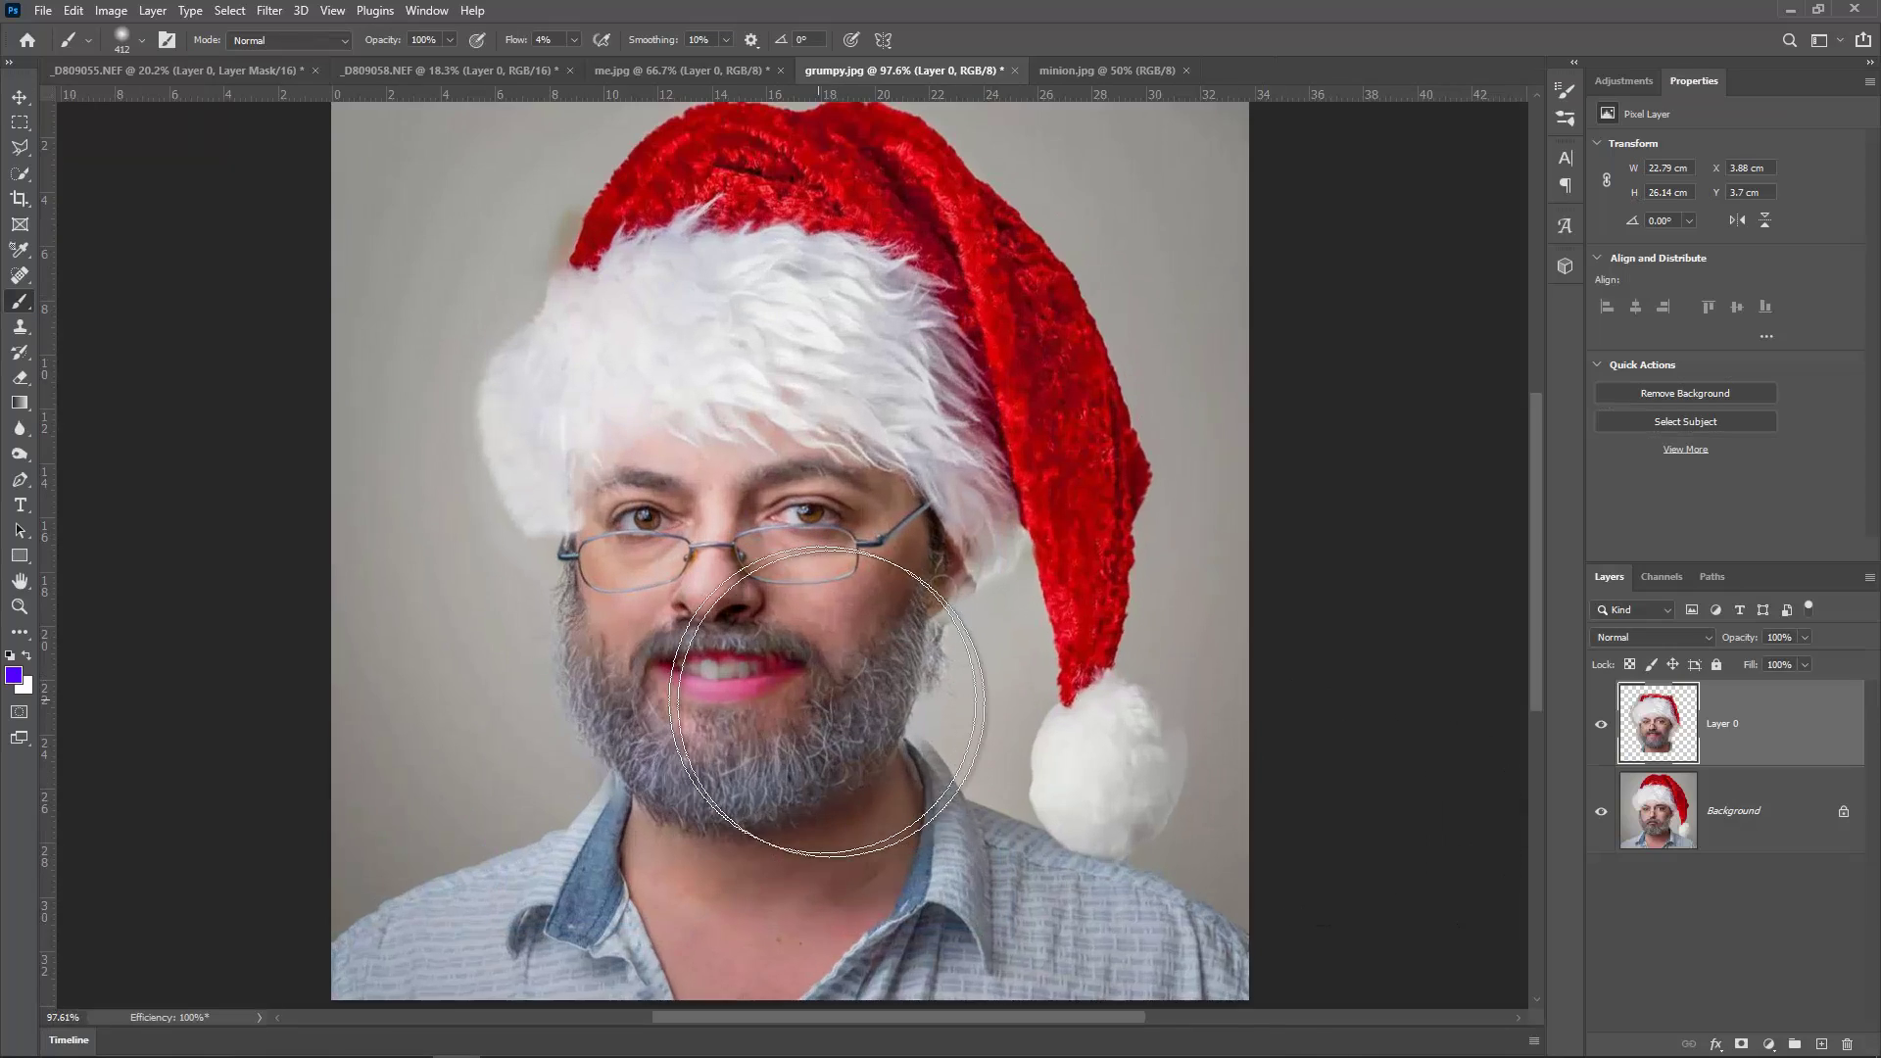
pyautogui.click(1601, 724)
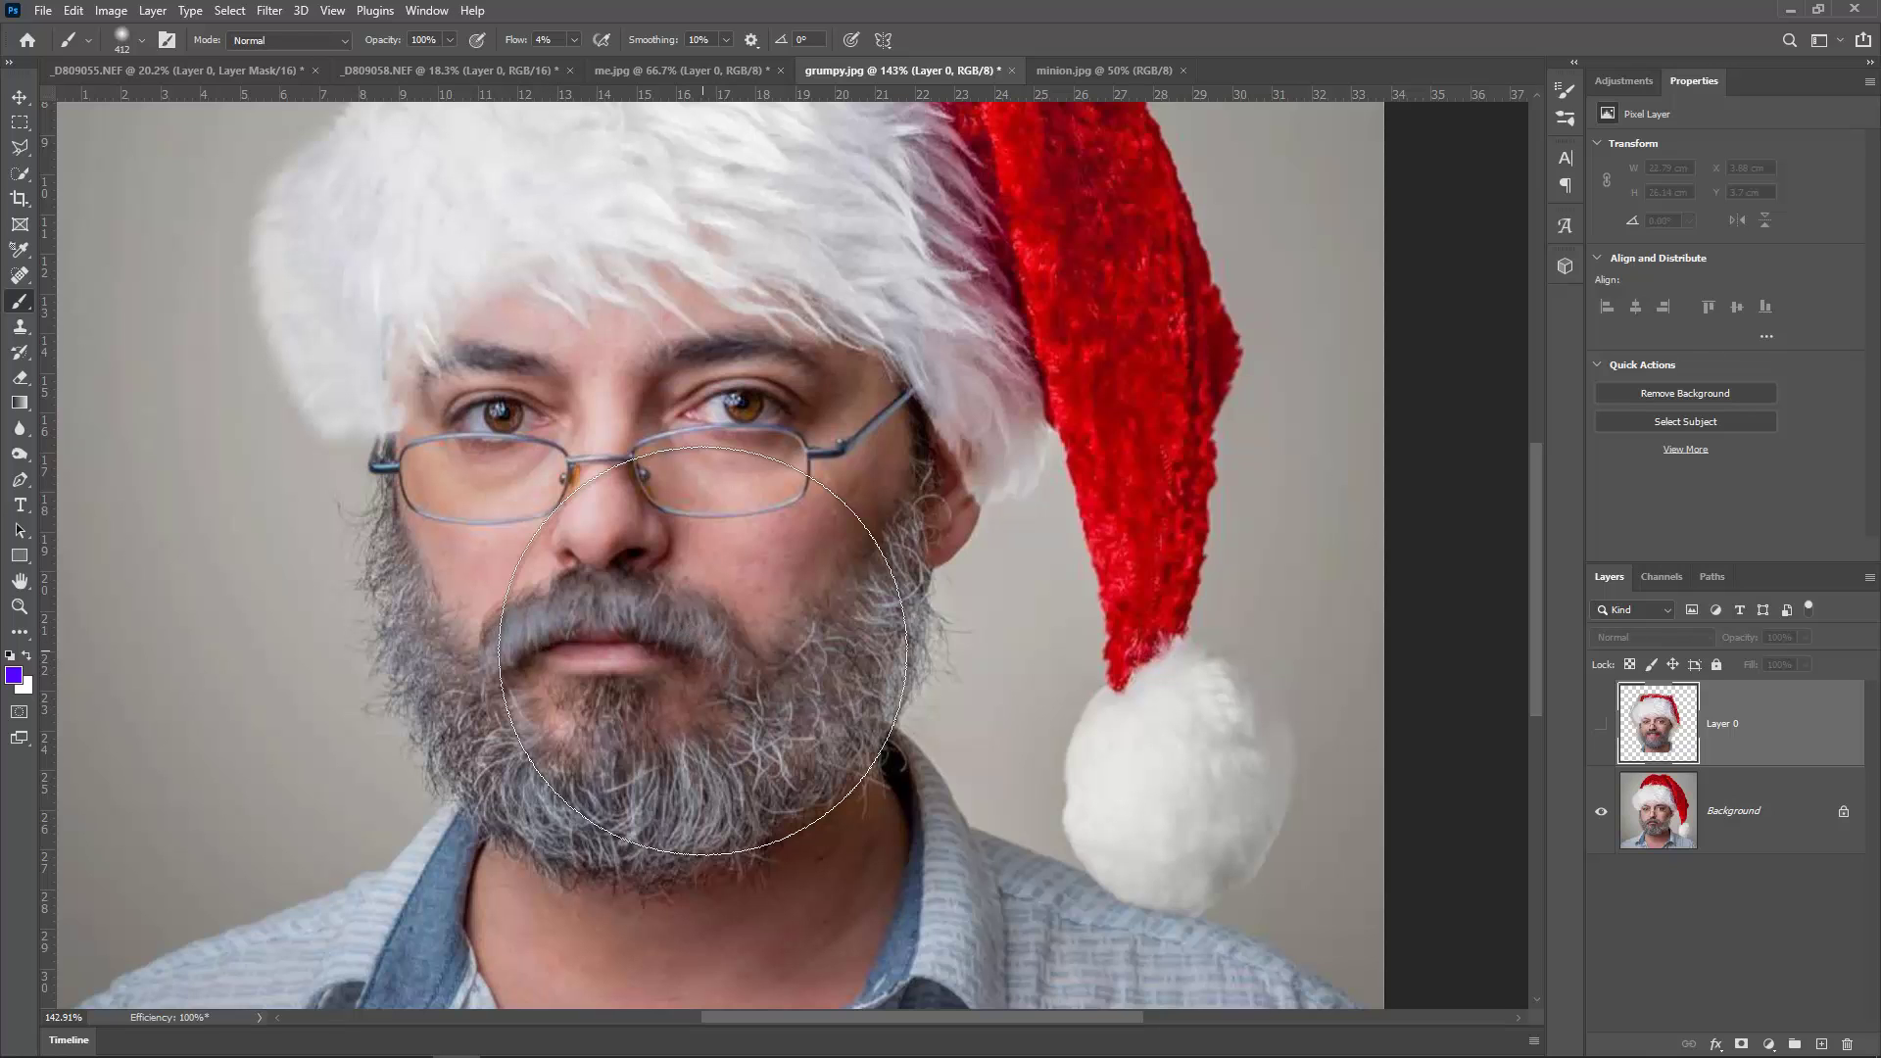
pyautogui.scroll(-2, 702, 651)
pyautogui.scroll(1, 702, 651)
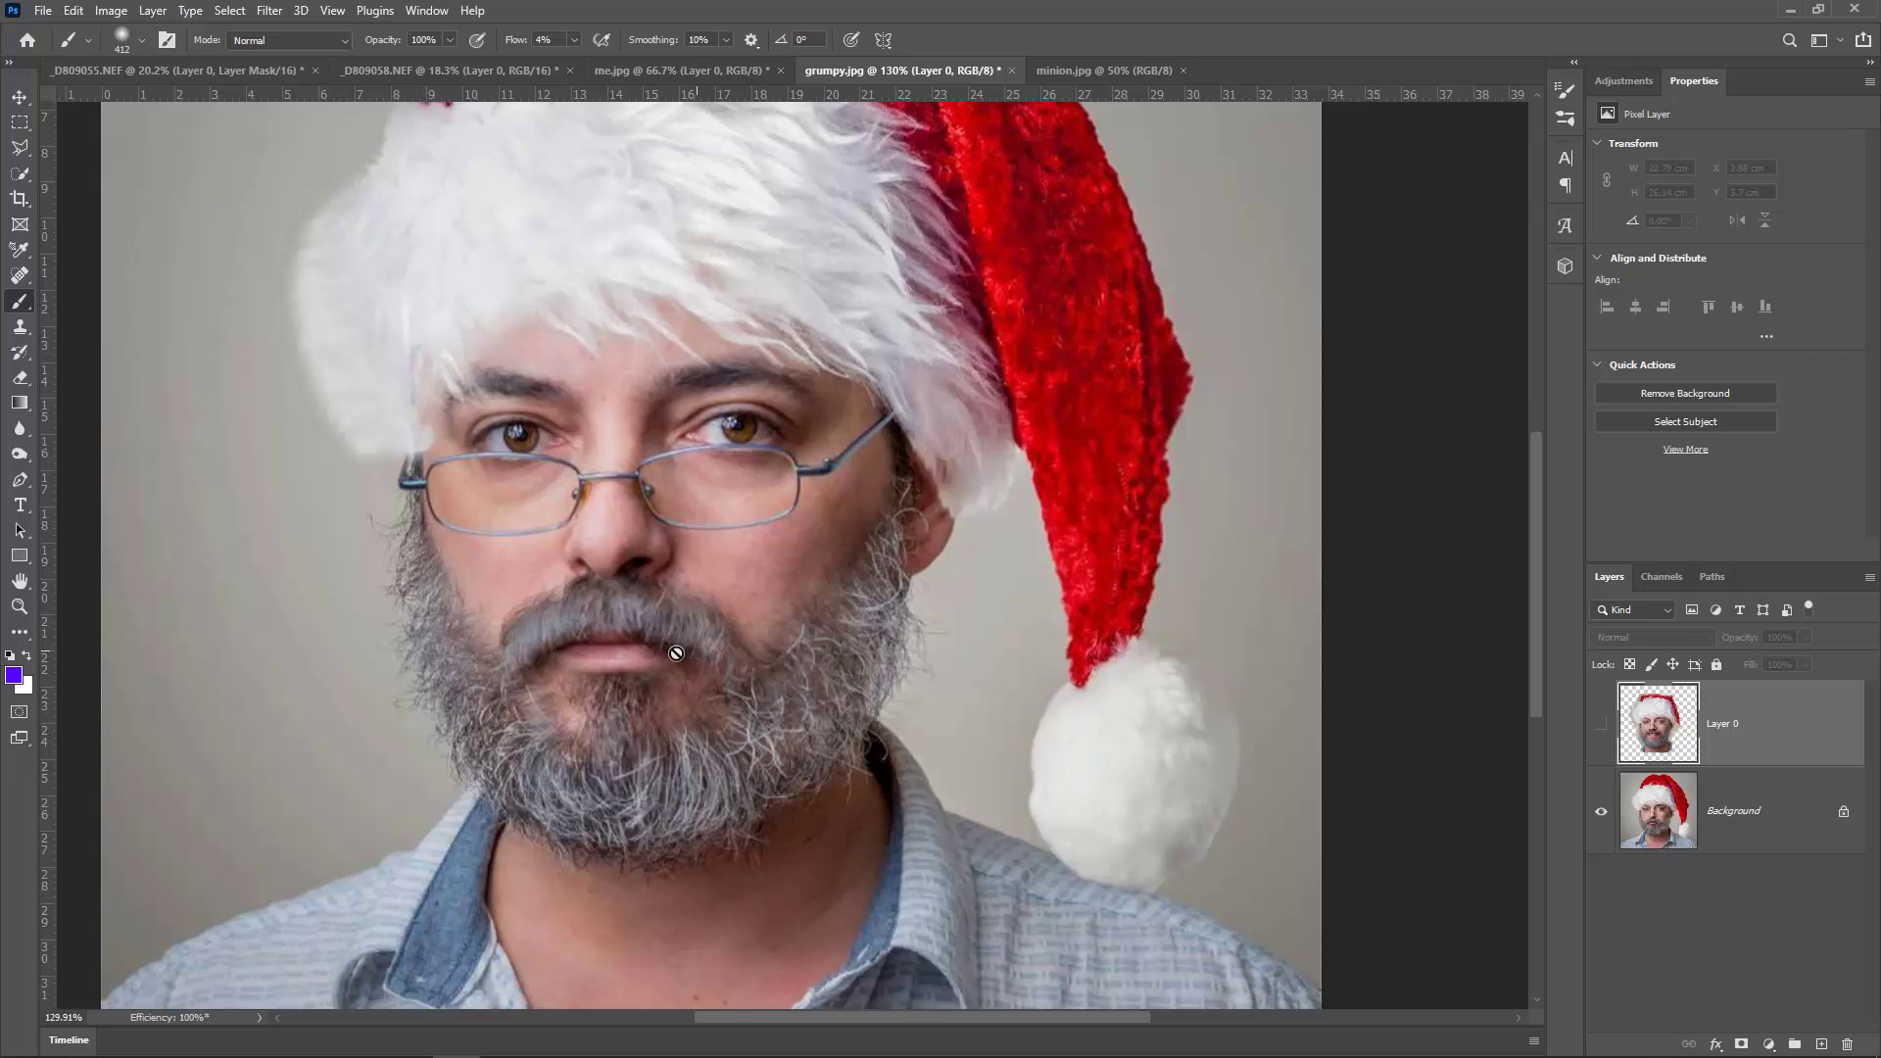
pyautogui.click(1602, 728)
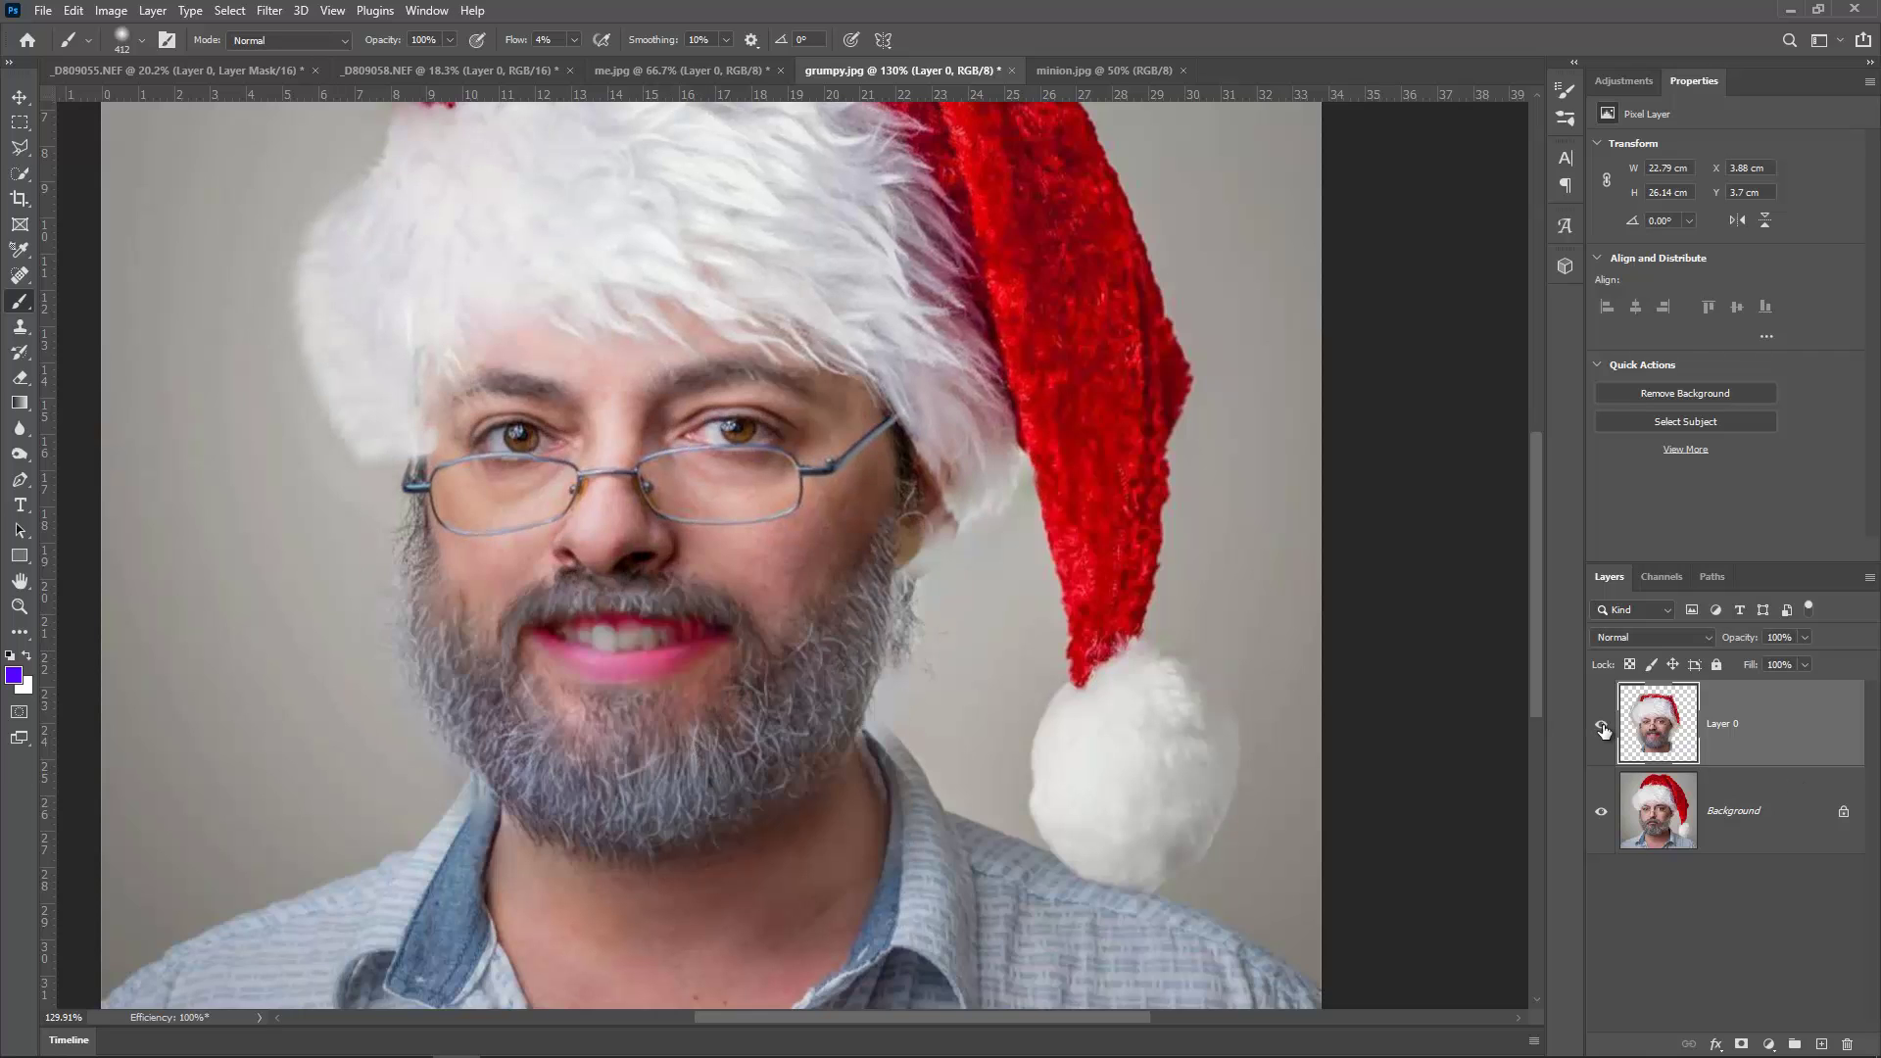
pyautogui.click(1602, 728)
pyautogui.click(1602, 728)
pyautogui.click(1602, 728)
pyautogui.click(1602, 728)
pyautogui.click(1602, 728)
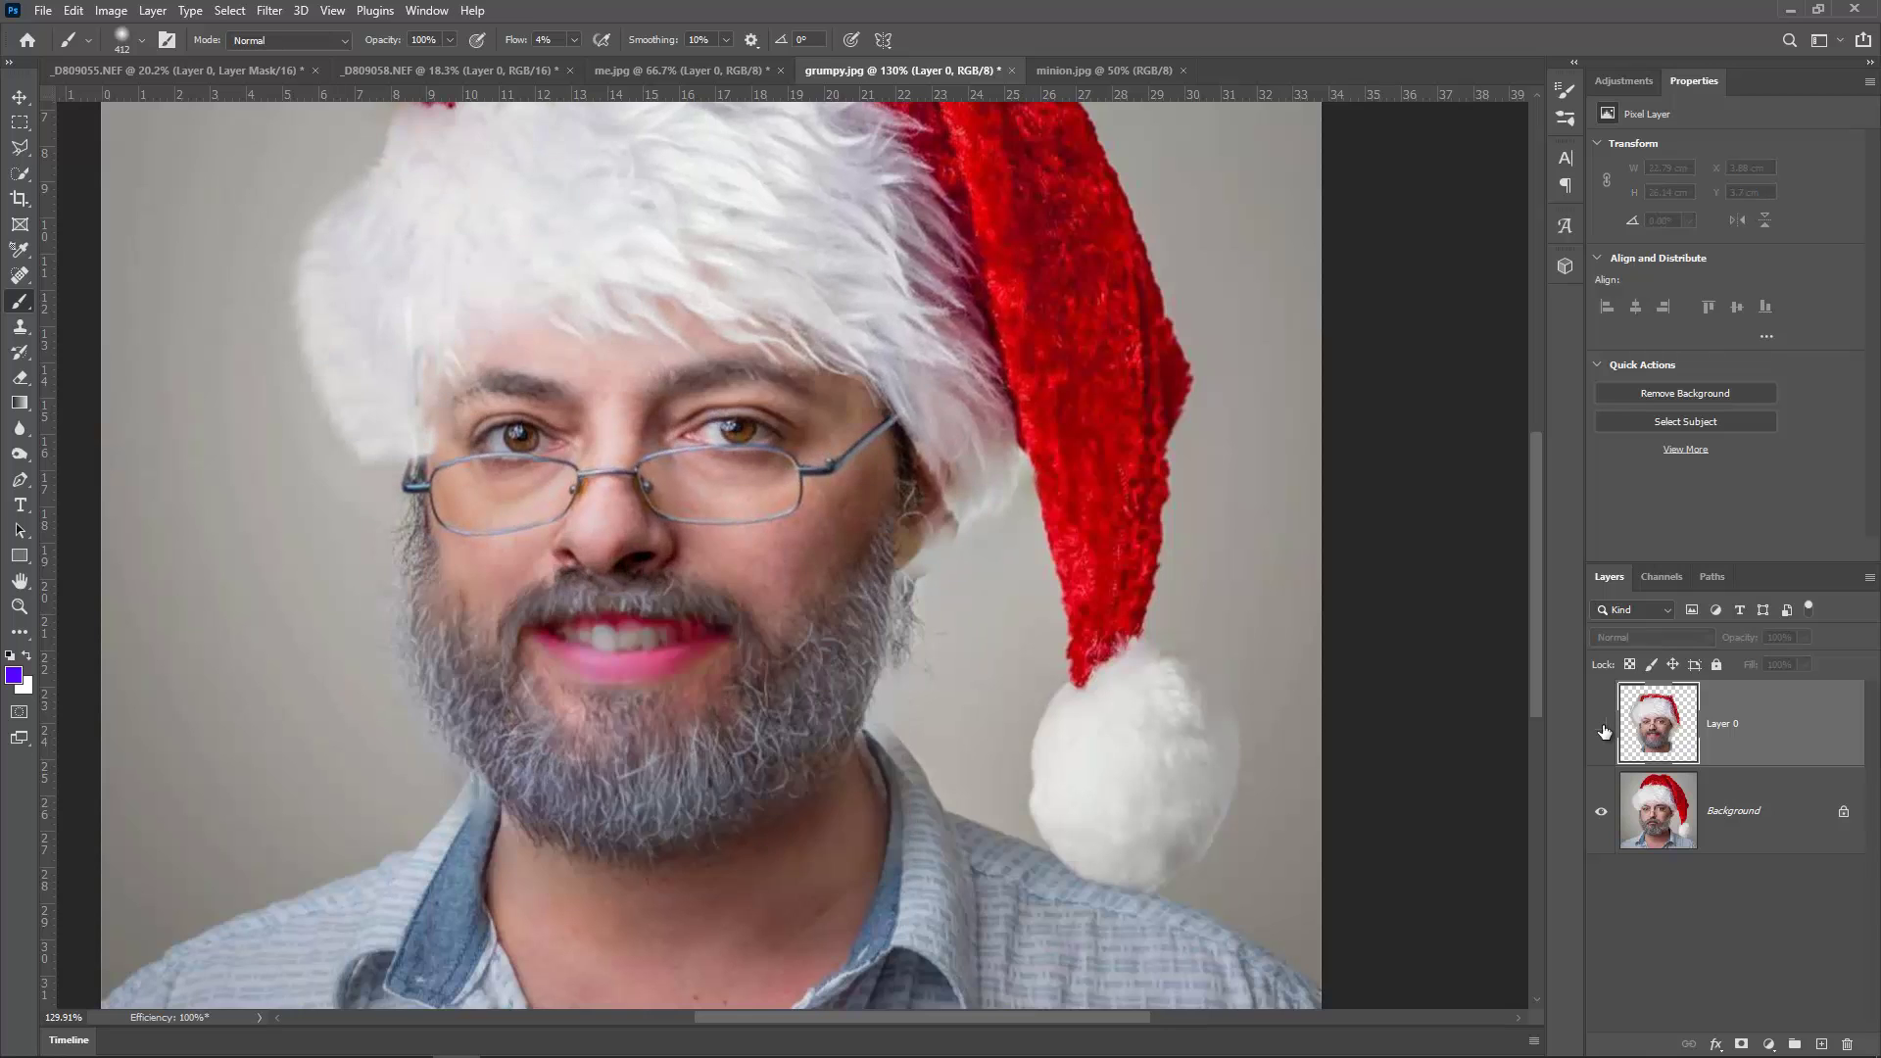
pyautogui.click(1602, 728)
pyautogui.click(1602, 728)
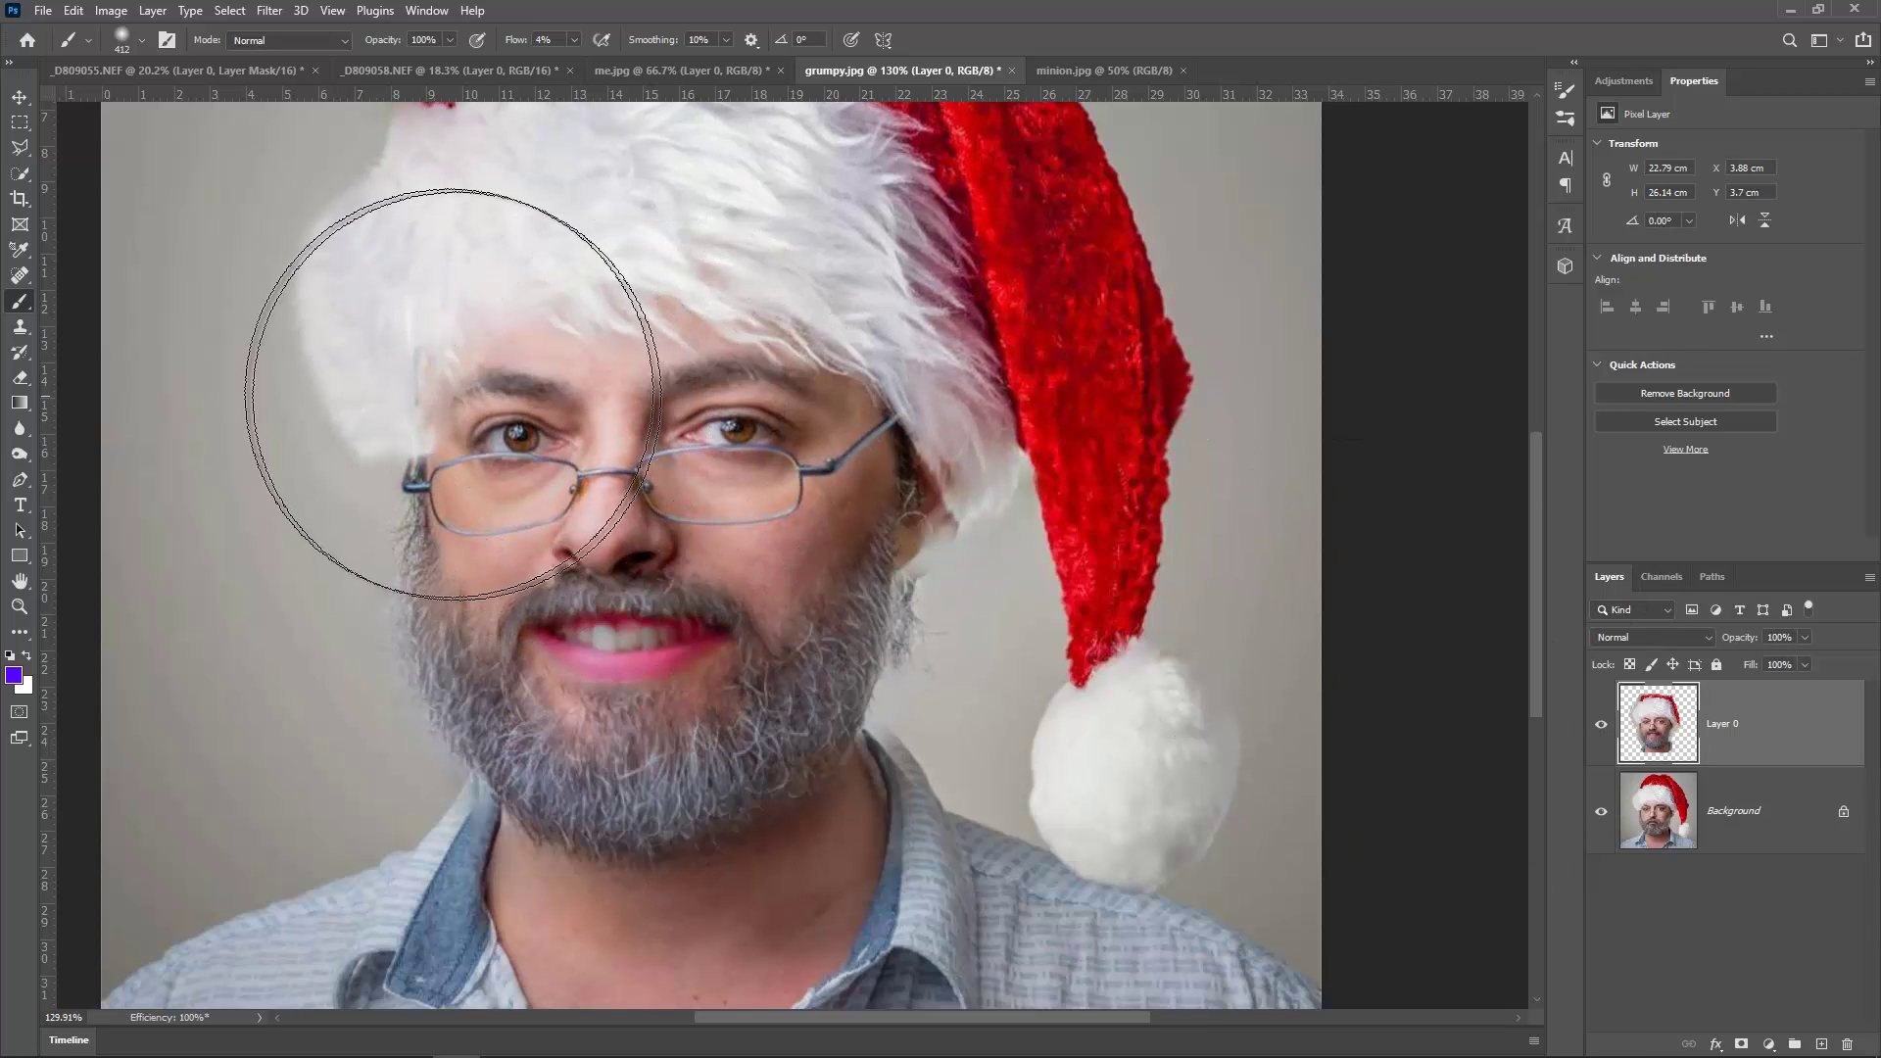
pyautogui.scroll(-1, 545, 490)
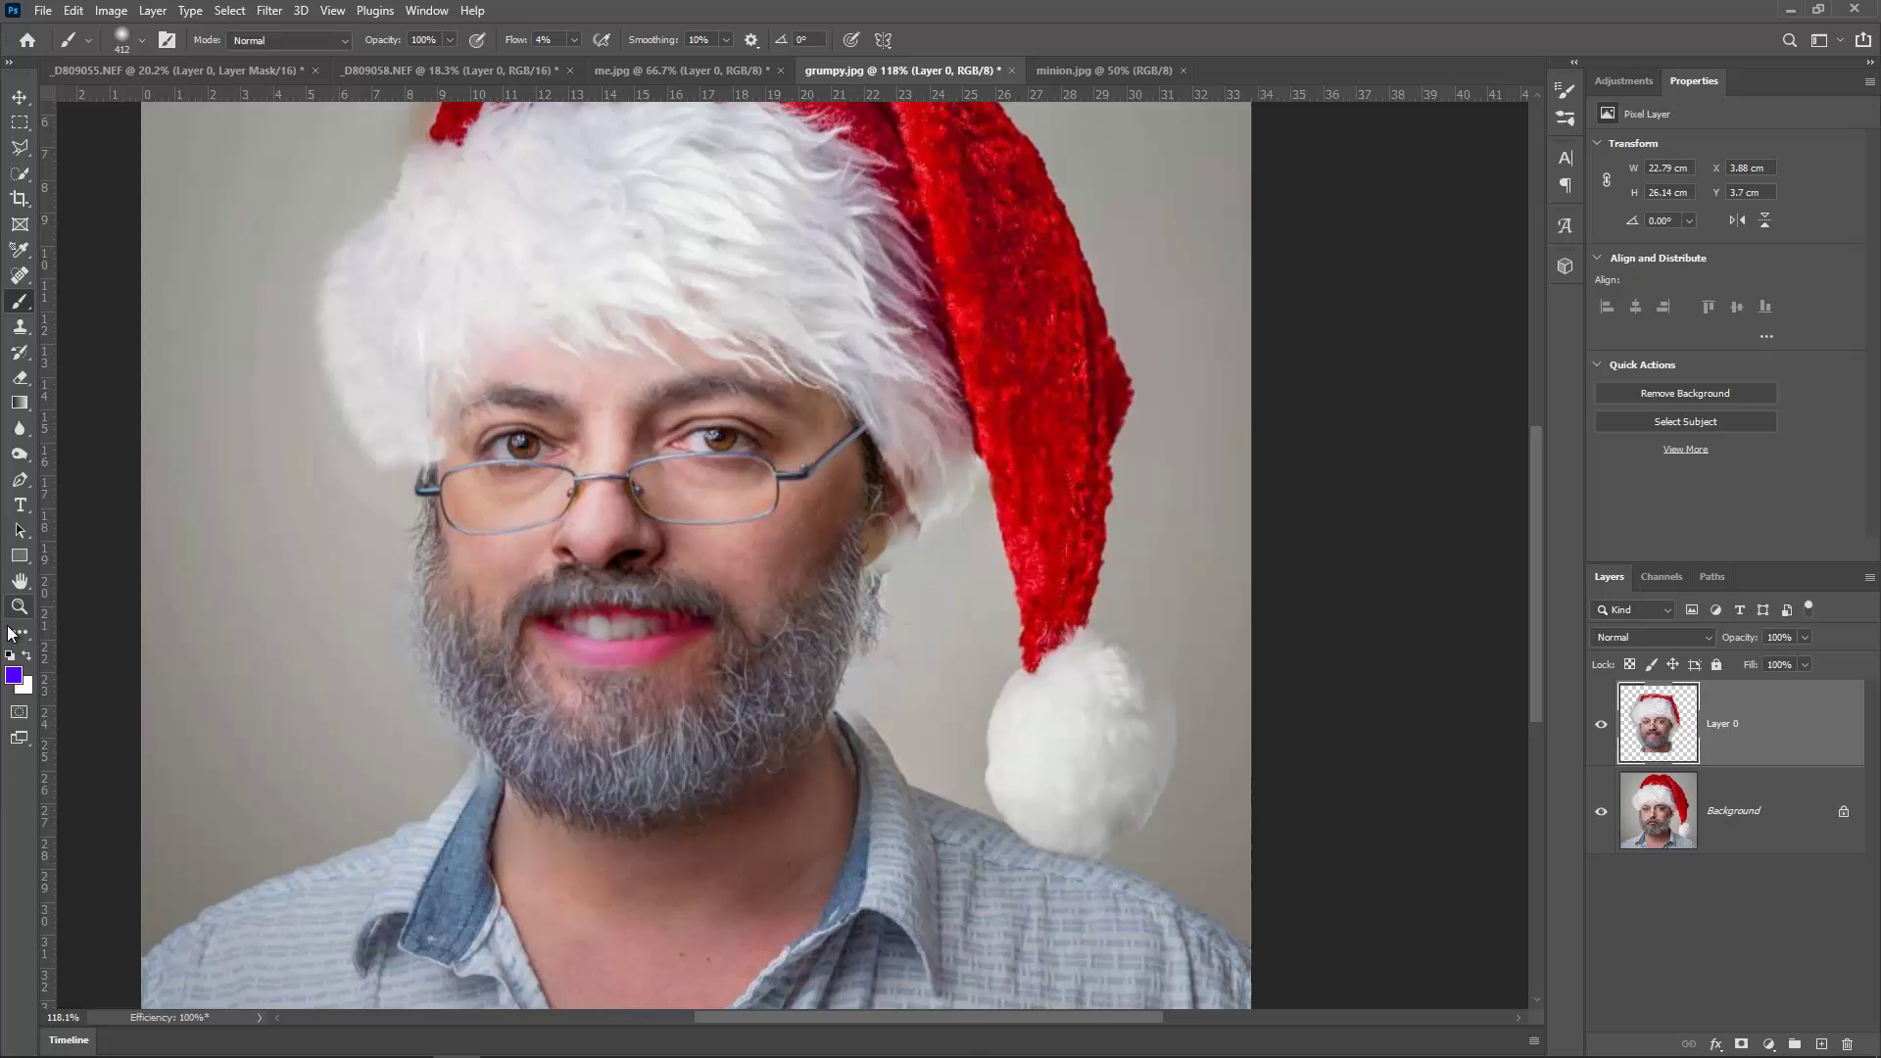
# Step: Add an empty layer and paint purple eyeshadow around the left eye with a 14 px brush
pyautogui.click(1821, 1045)
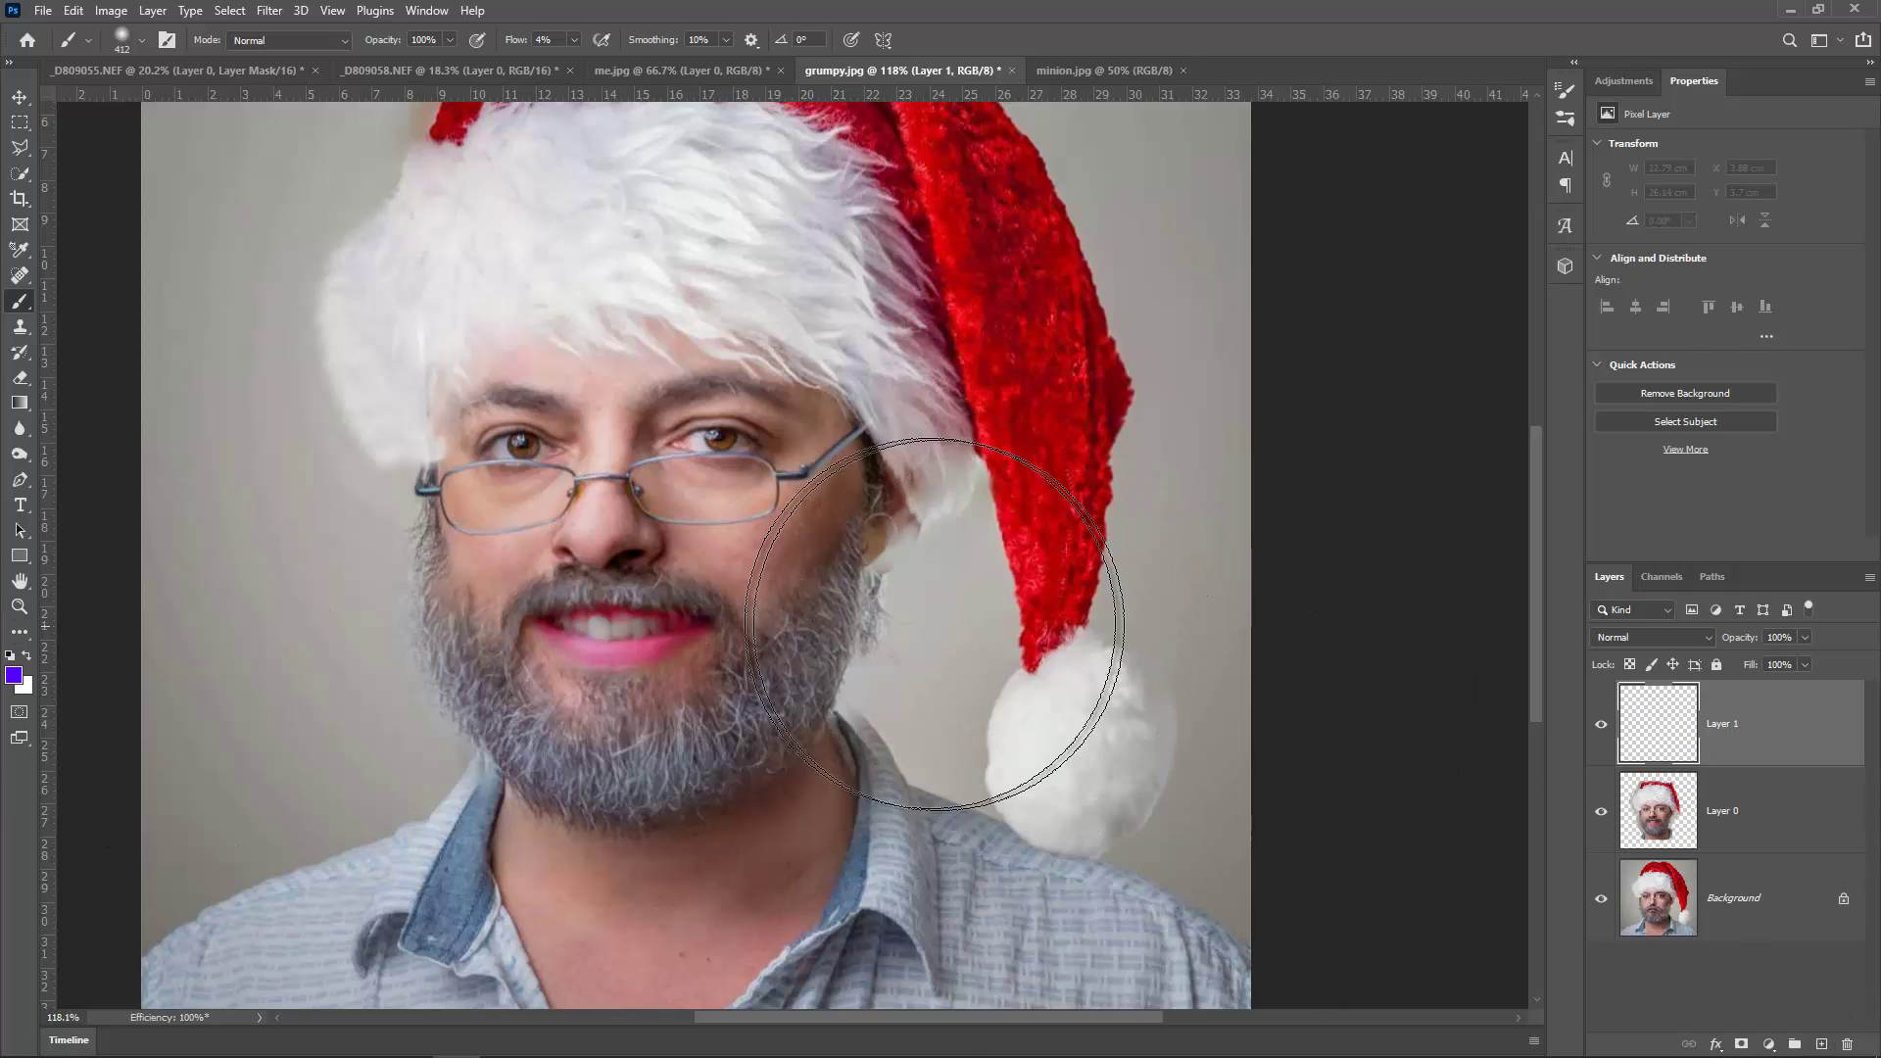
pyautogui.moveTo(843, 595); pyautogui.dragTo(620, 598)
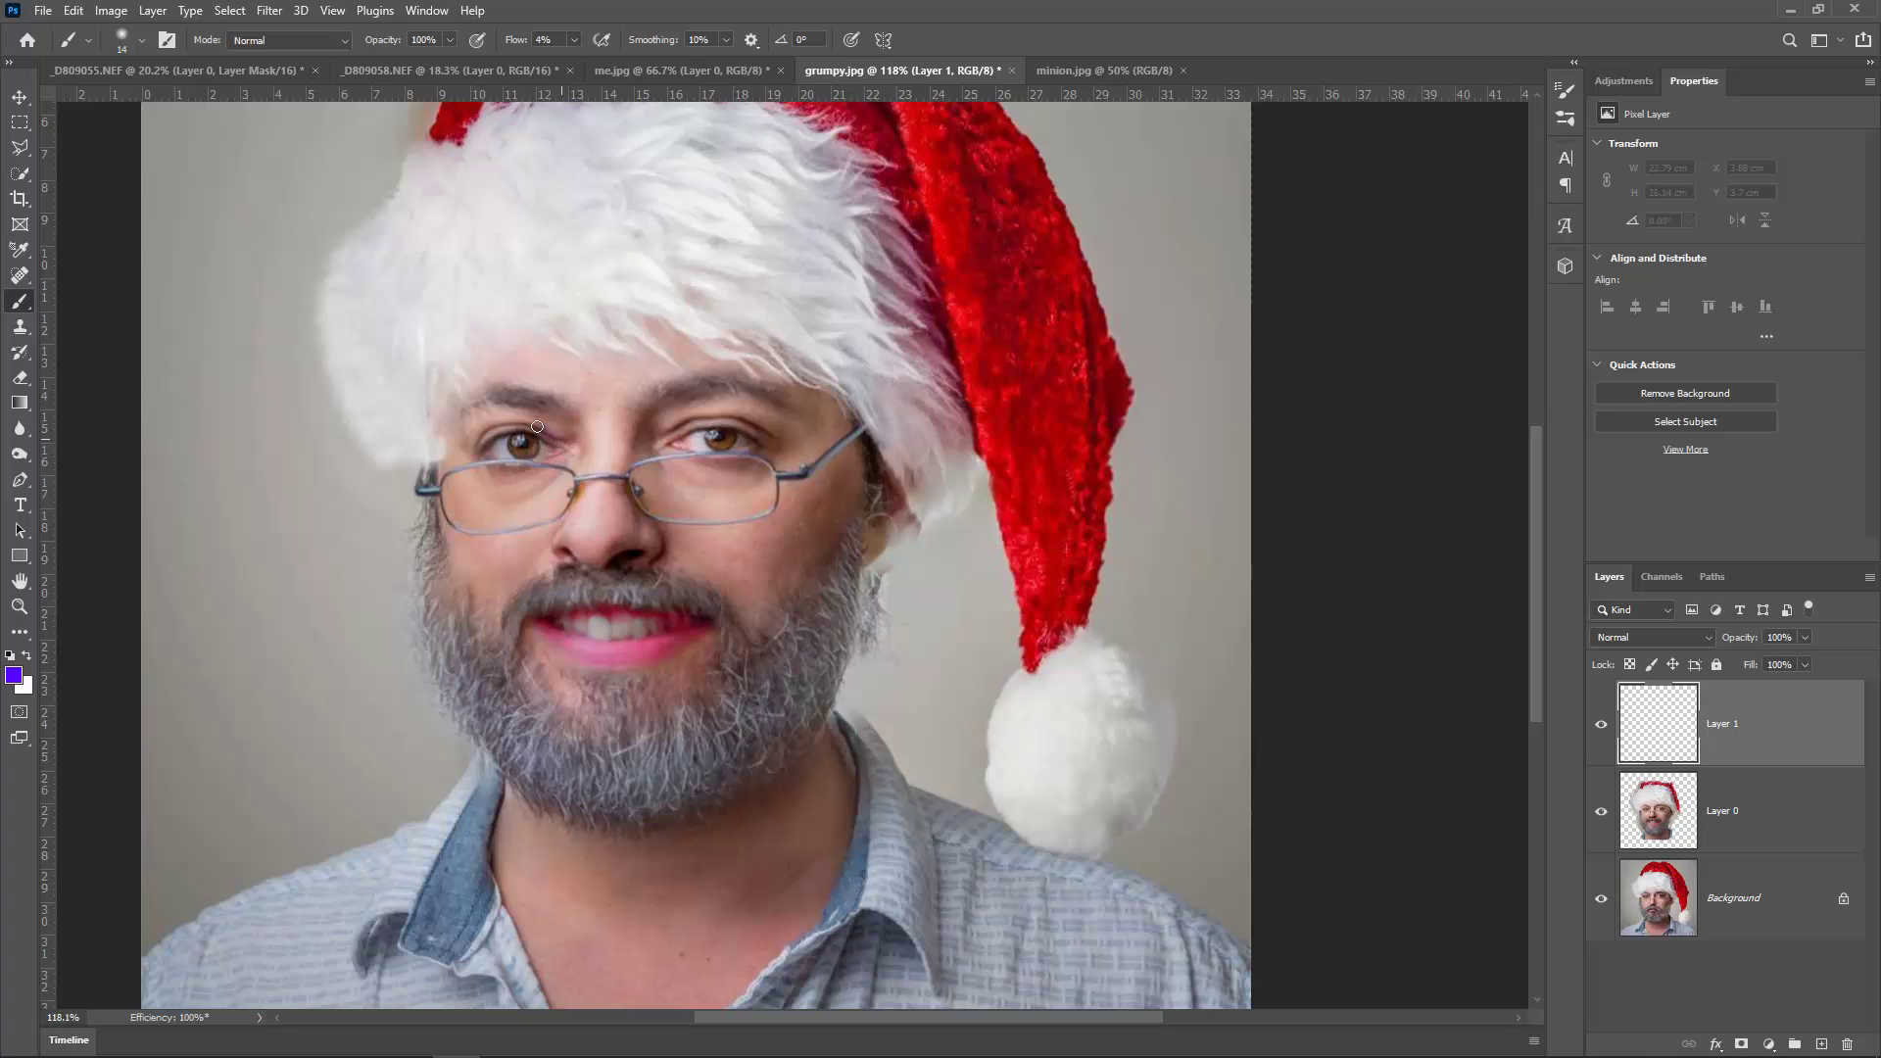
pyautogui.moveTo(564, 442)
pyautogui.mouseDown()
pyautogui.moveTo(534, 427)
pyautogui.moveTo(557, 431)
pyautogui.mouseUp()
pyautogui.moveTo(742, 413); pyautogui.dragTo(692, 416)
# Step: Toggle the smiling layer to compare faces, then paint purple along the left lower lid
pyautogui.click(1601, 811)
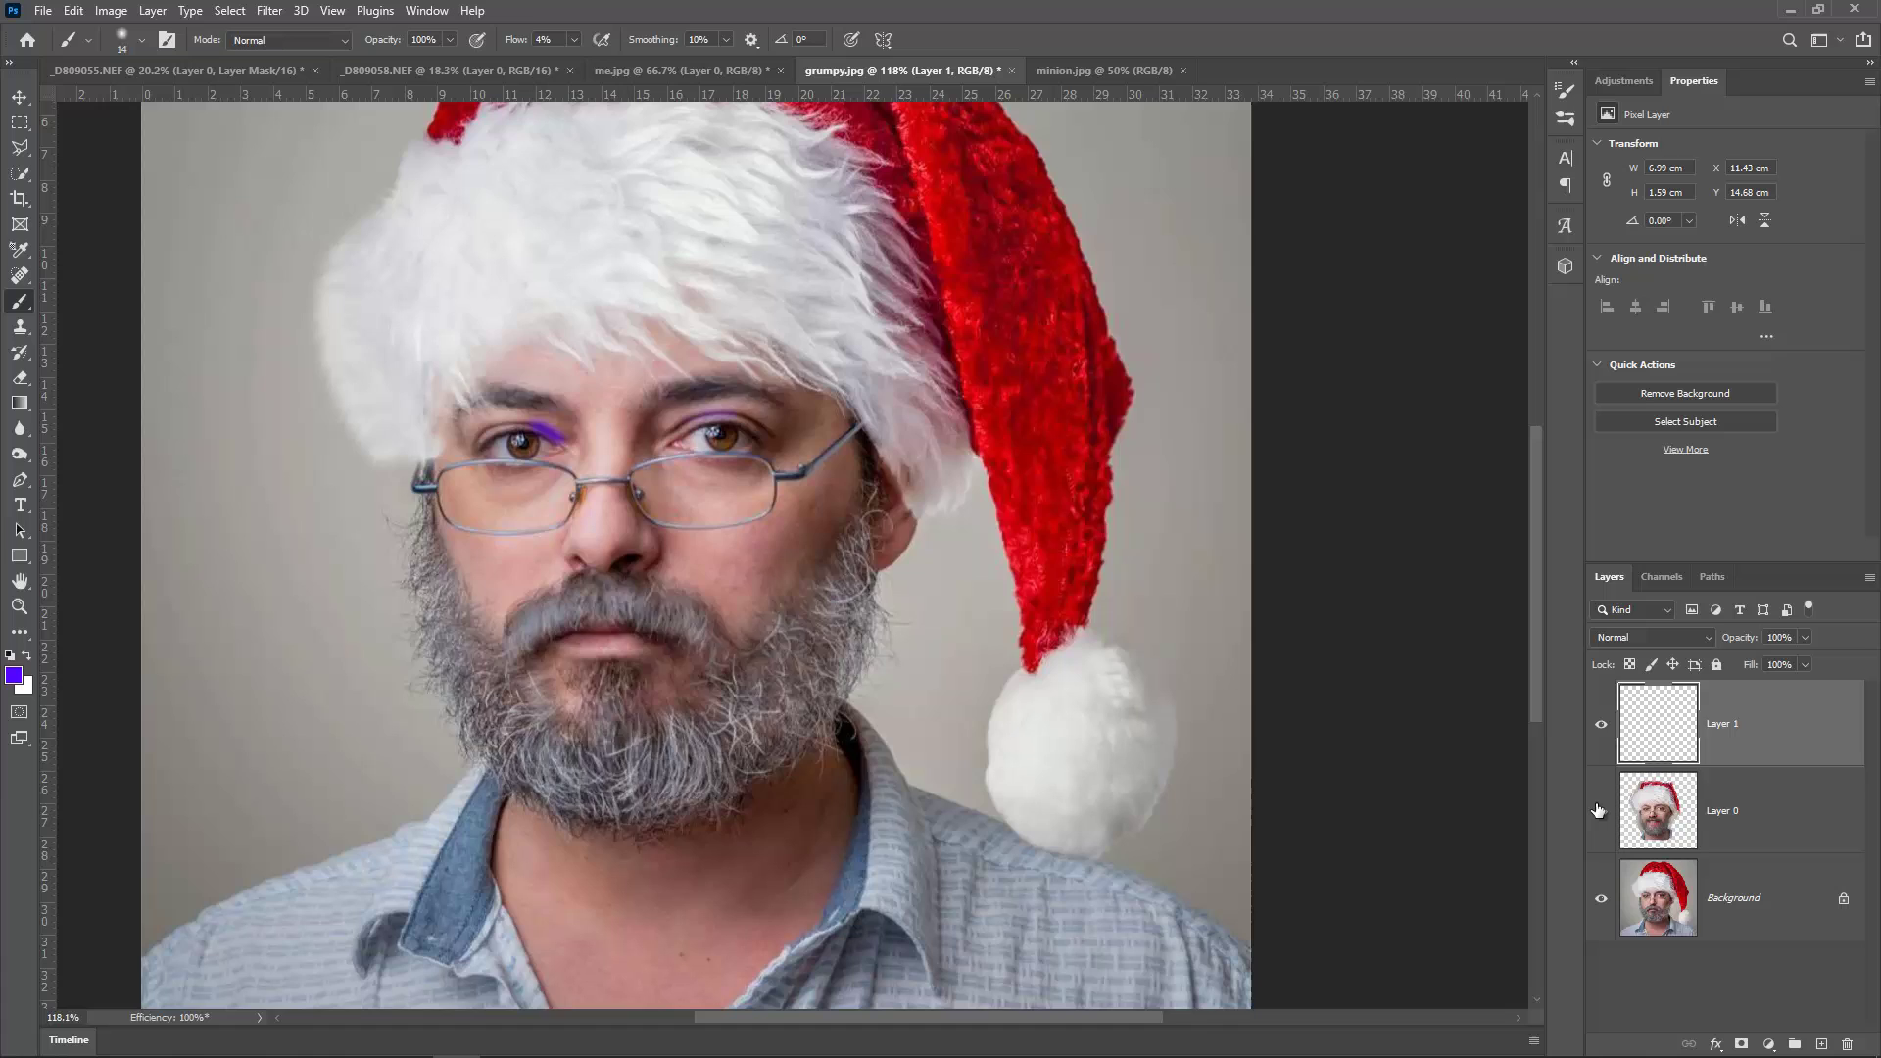
pyautogui.click(1601, 811)
pyautogui.click(1601, 811)
pyautogui.click(1601, 811)
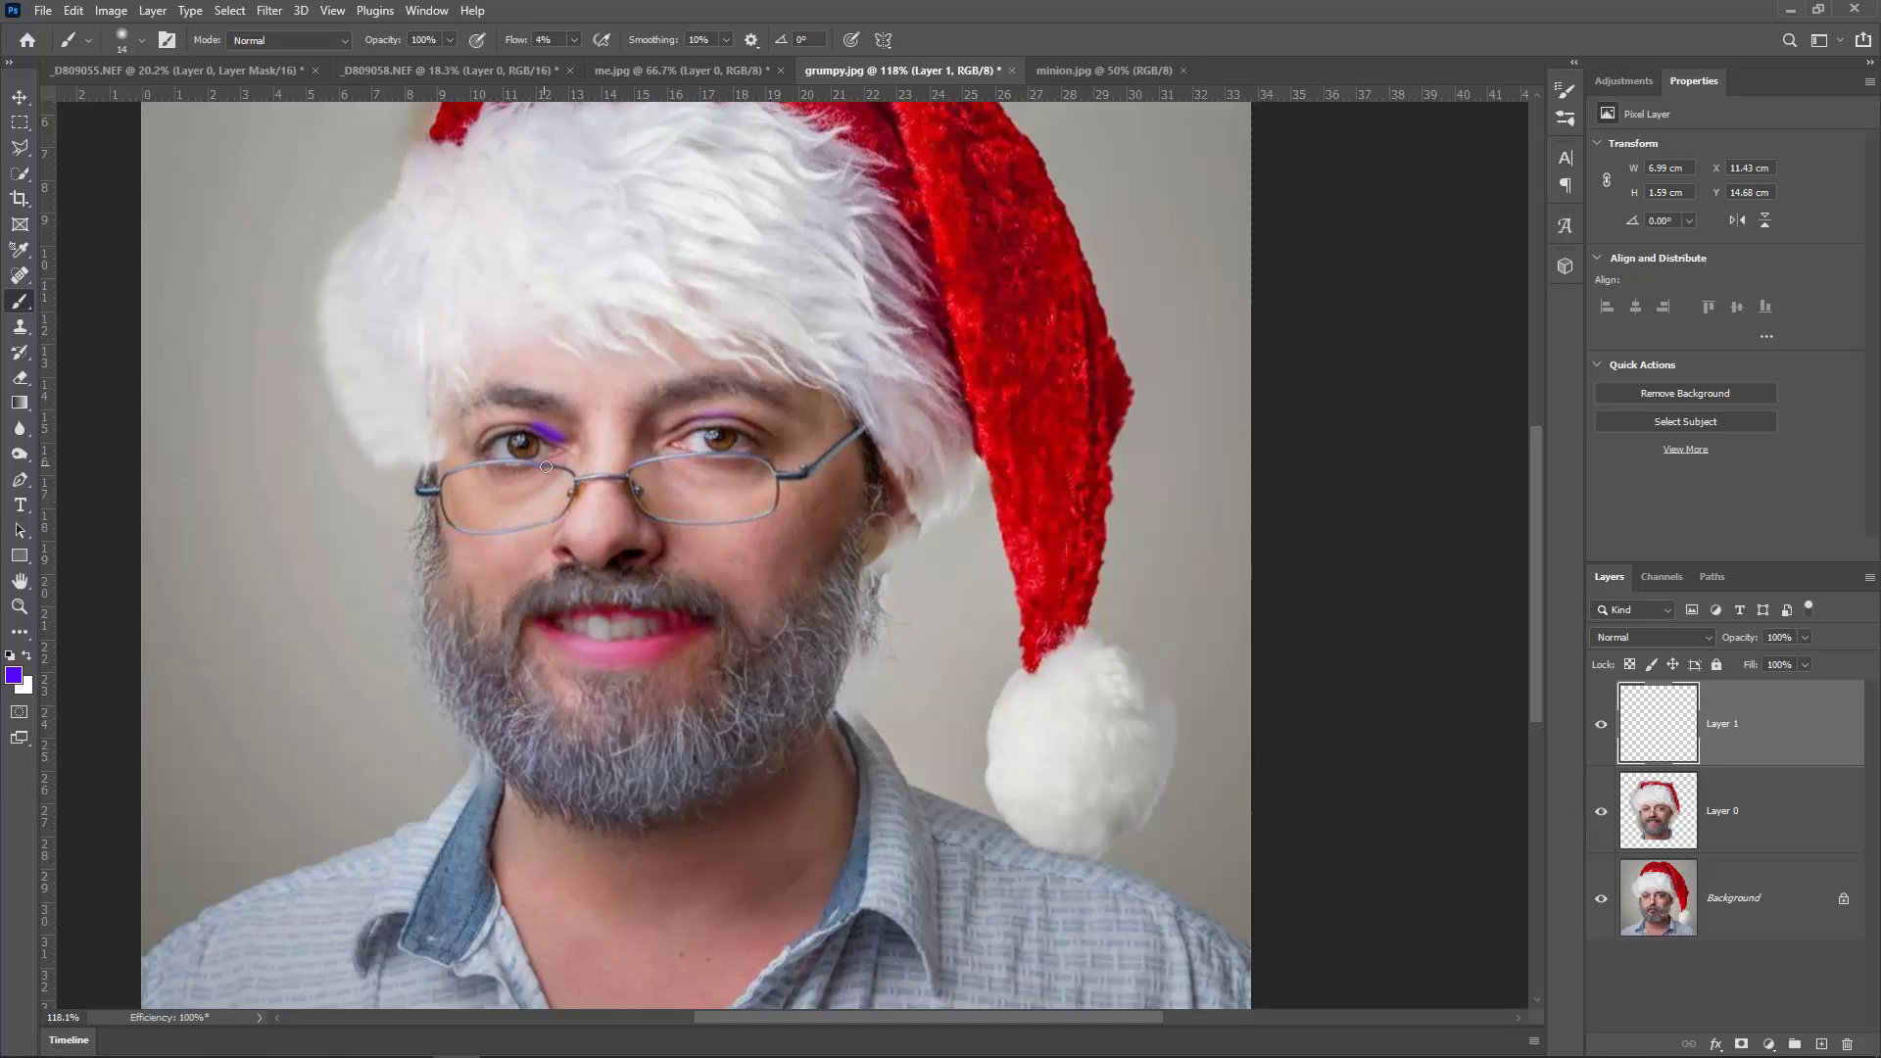
pyautogui.moveTo(546, 466); pyautogui.dragTo(554, 469)
# Step: Delete the purple-stroke layer and then the retouched face layer
pyautogui.moveTo(1764, 737); pyautogui.dragTo(1847, 1045)
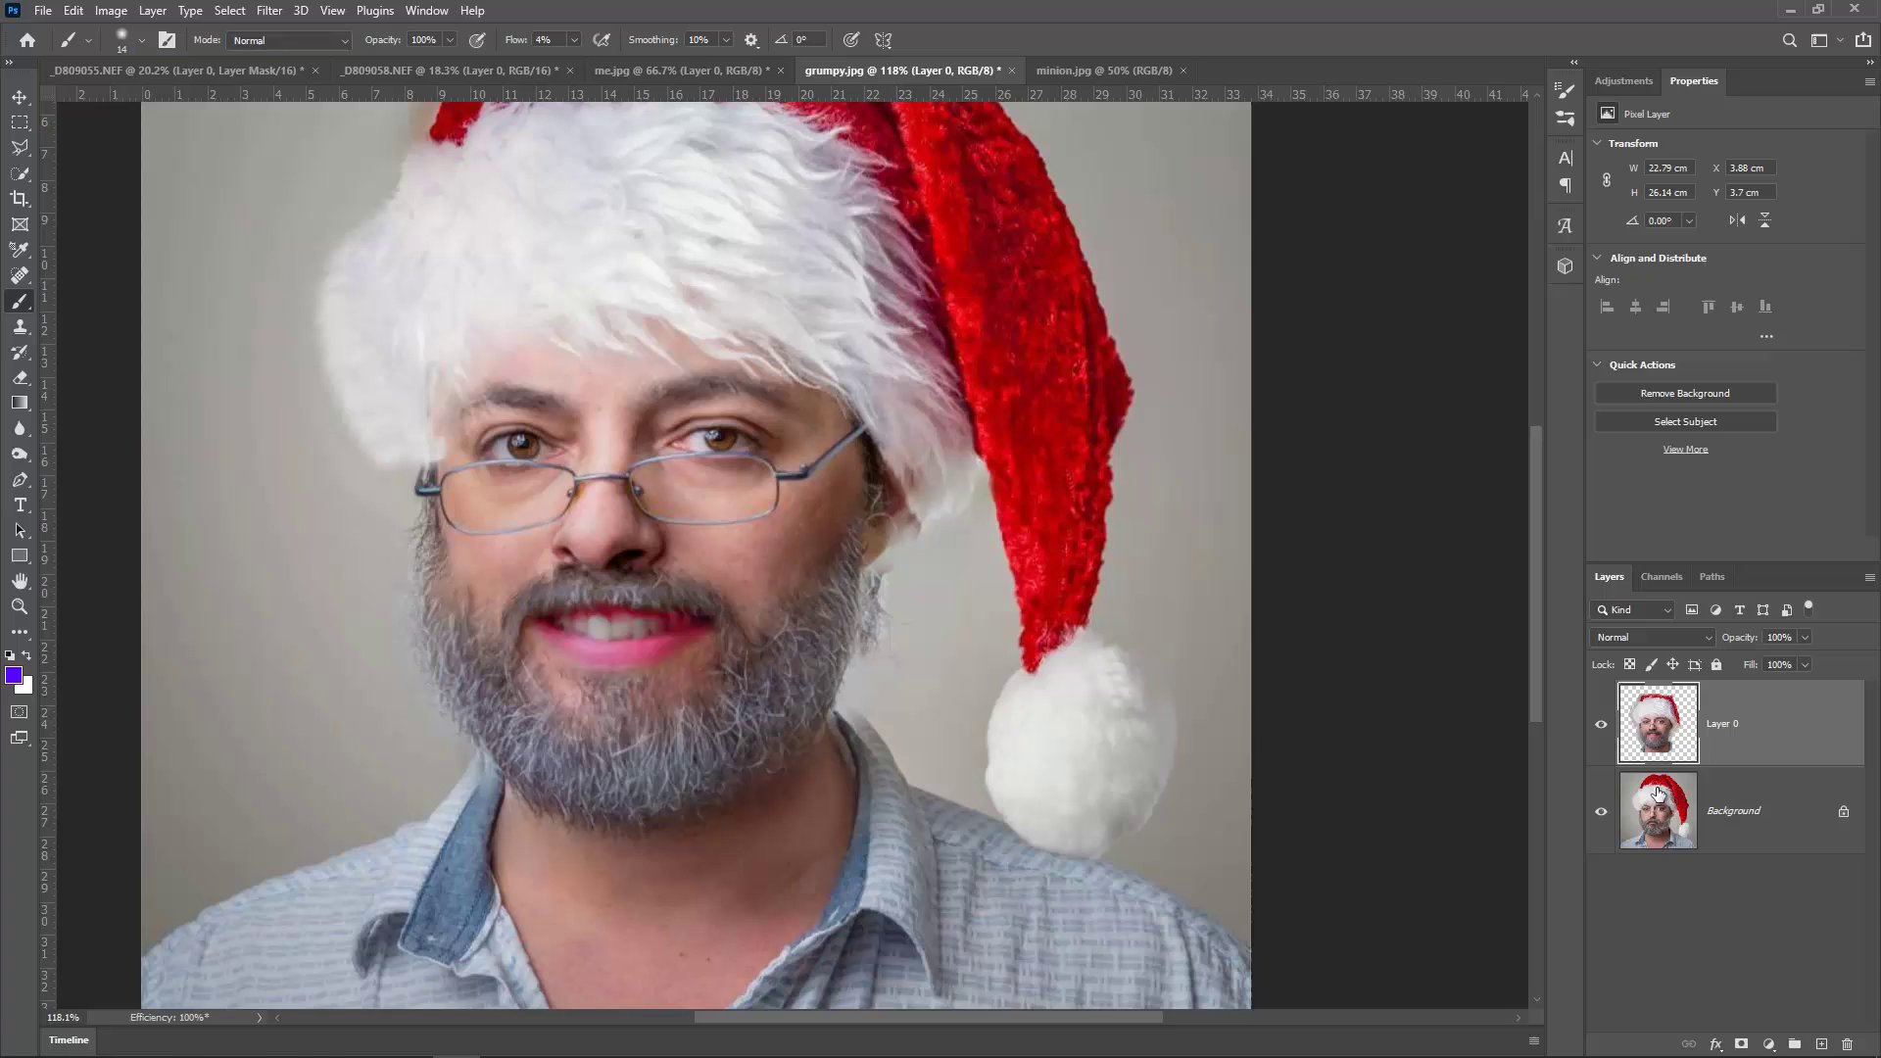
pyautogui.moveTo(1742, 644)
pyautogui.mouseDown()
pyautogui.moveTo(1687, 649)
pyautogui.moveTo(1726, 657)
pyautogui.mouseUp()
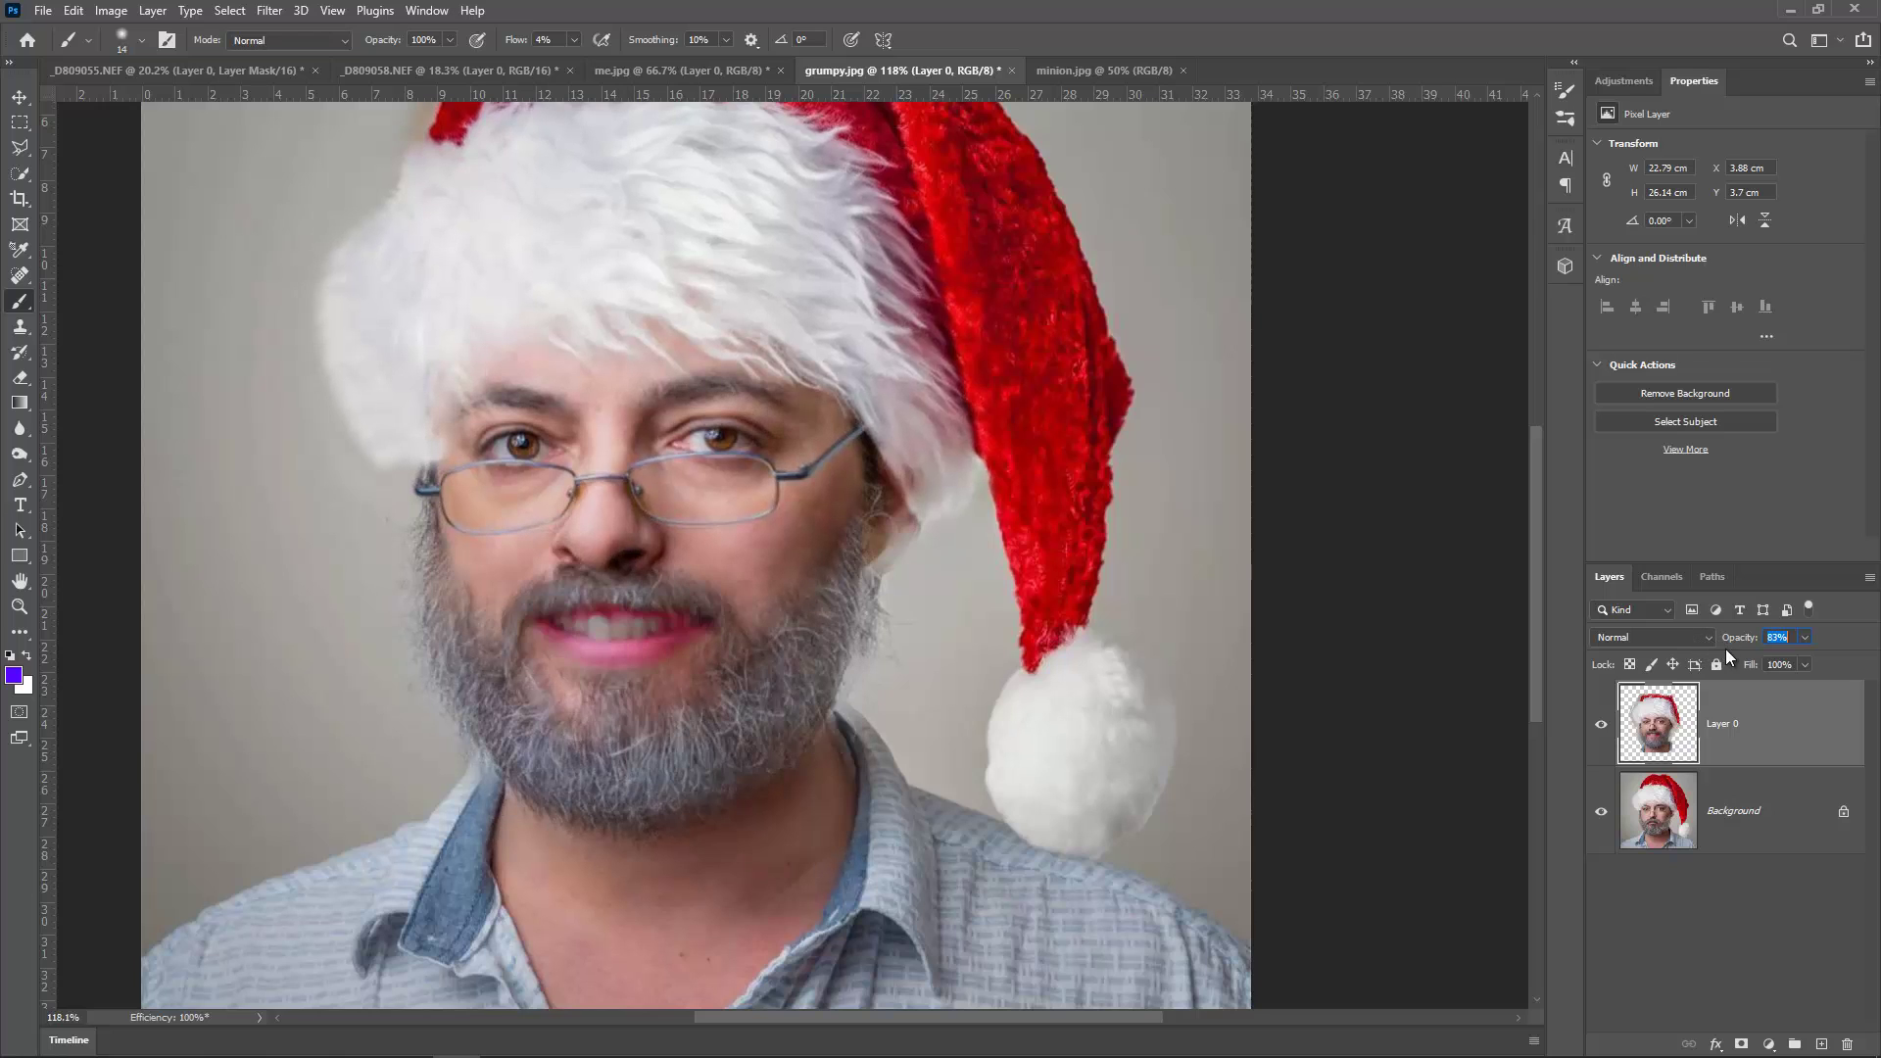
pyautogui.moveTo(1818, 711); pyautogui.dragTo(1842, 1035)
pyautogui.moveTo(1842, 1038); pyautogui.dragTo(1846, 1043)
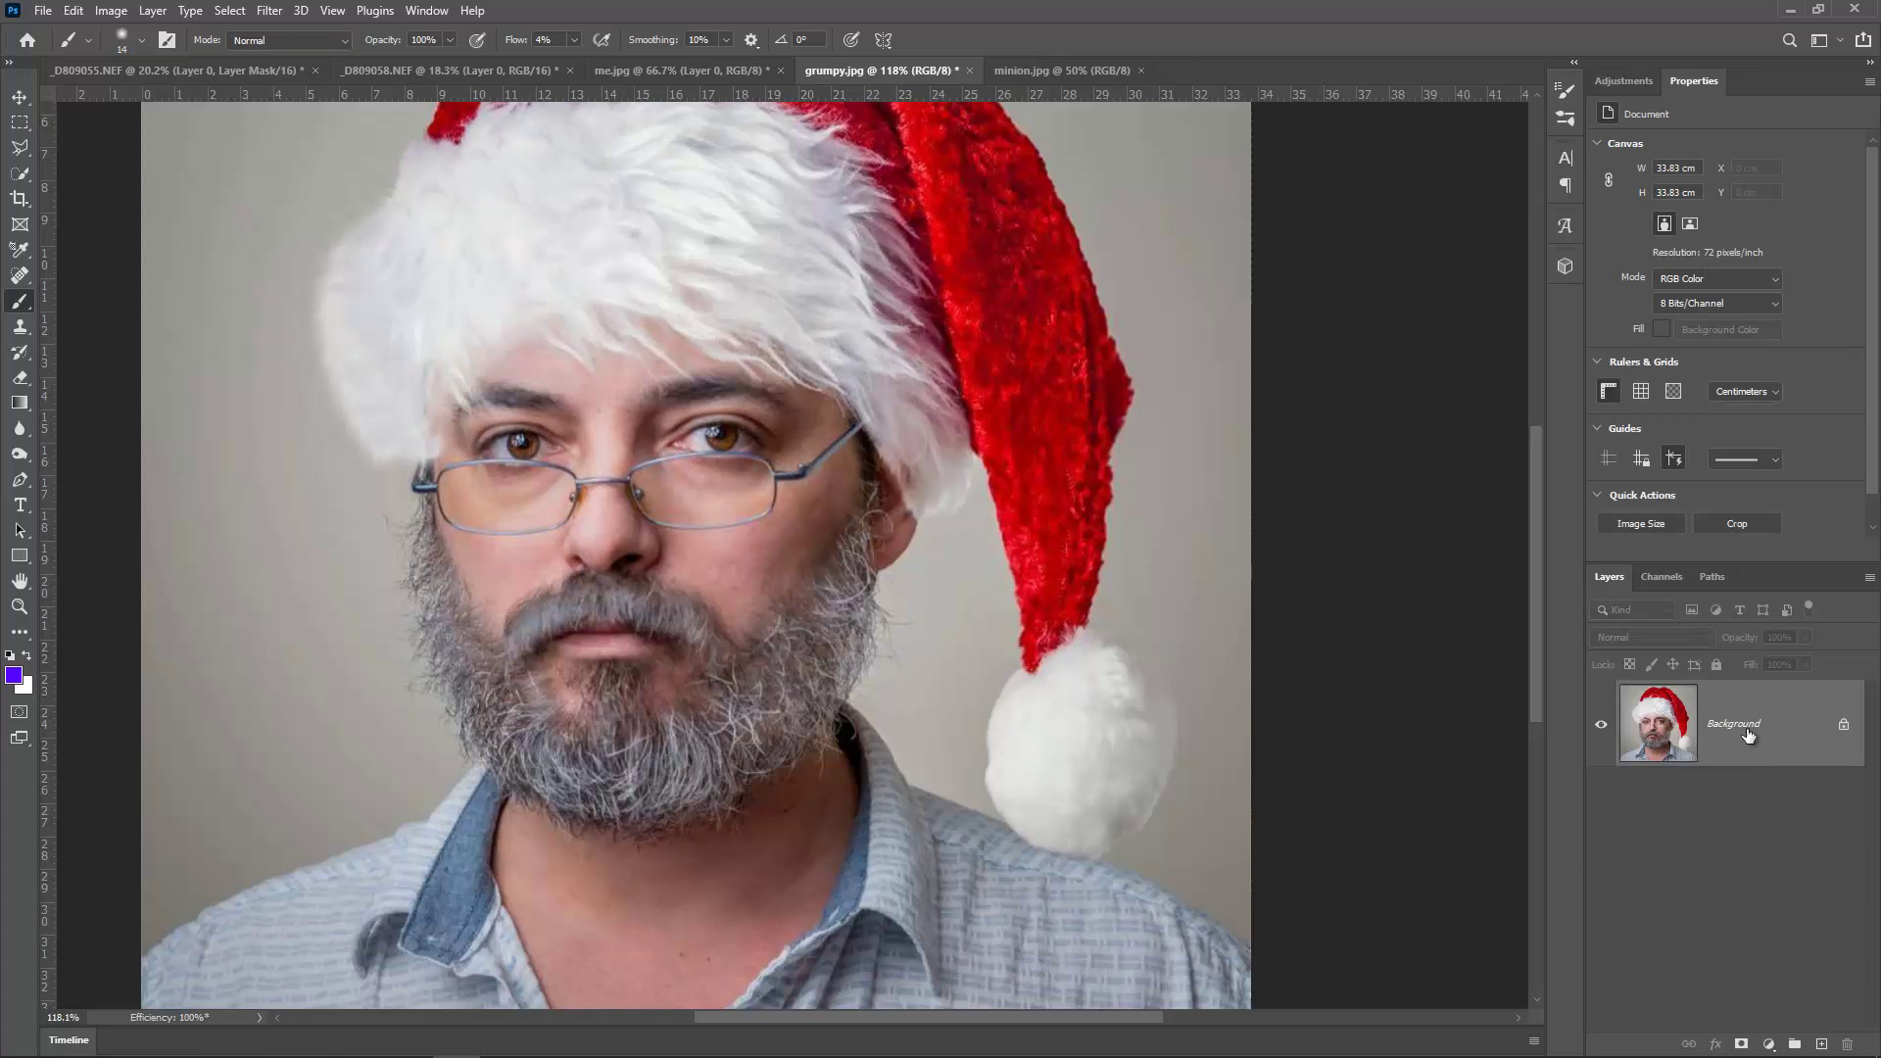
# Step: Unlock the Background layer into an editable Layer 0
pyautogui.rightClick(1748, 727)
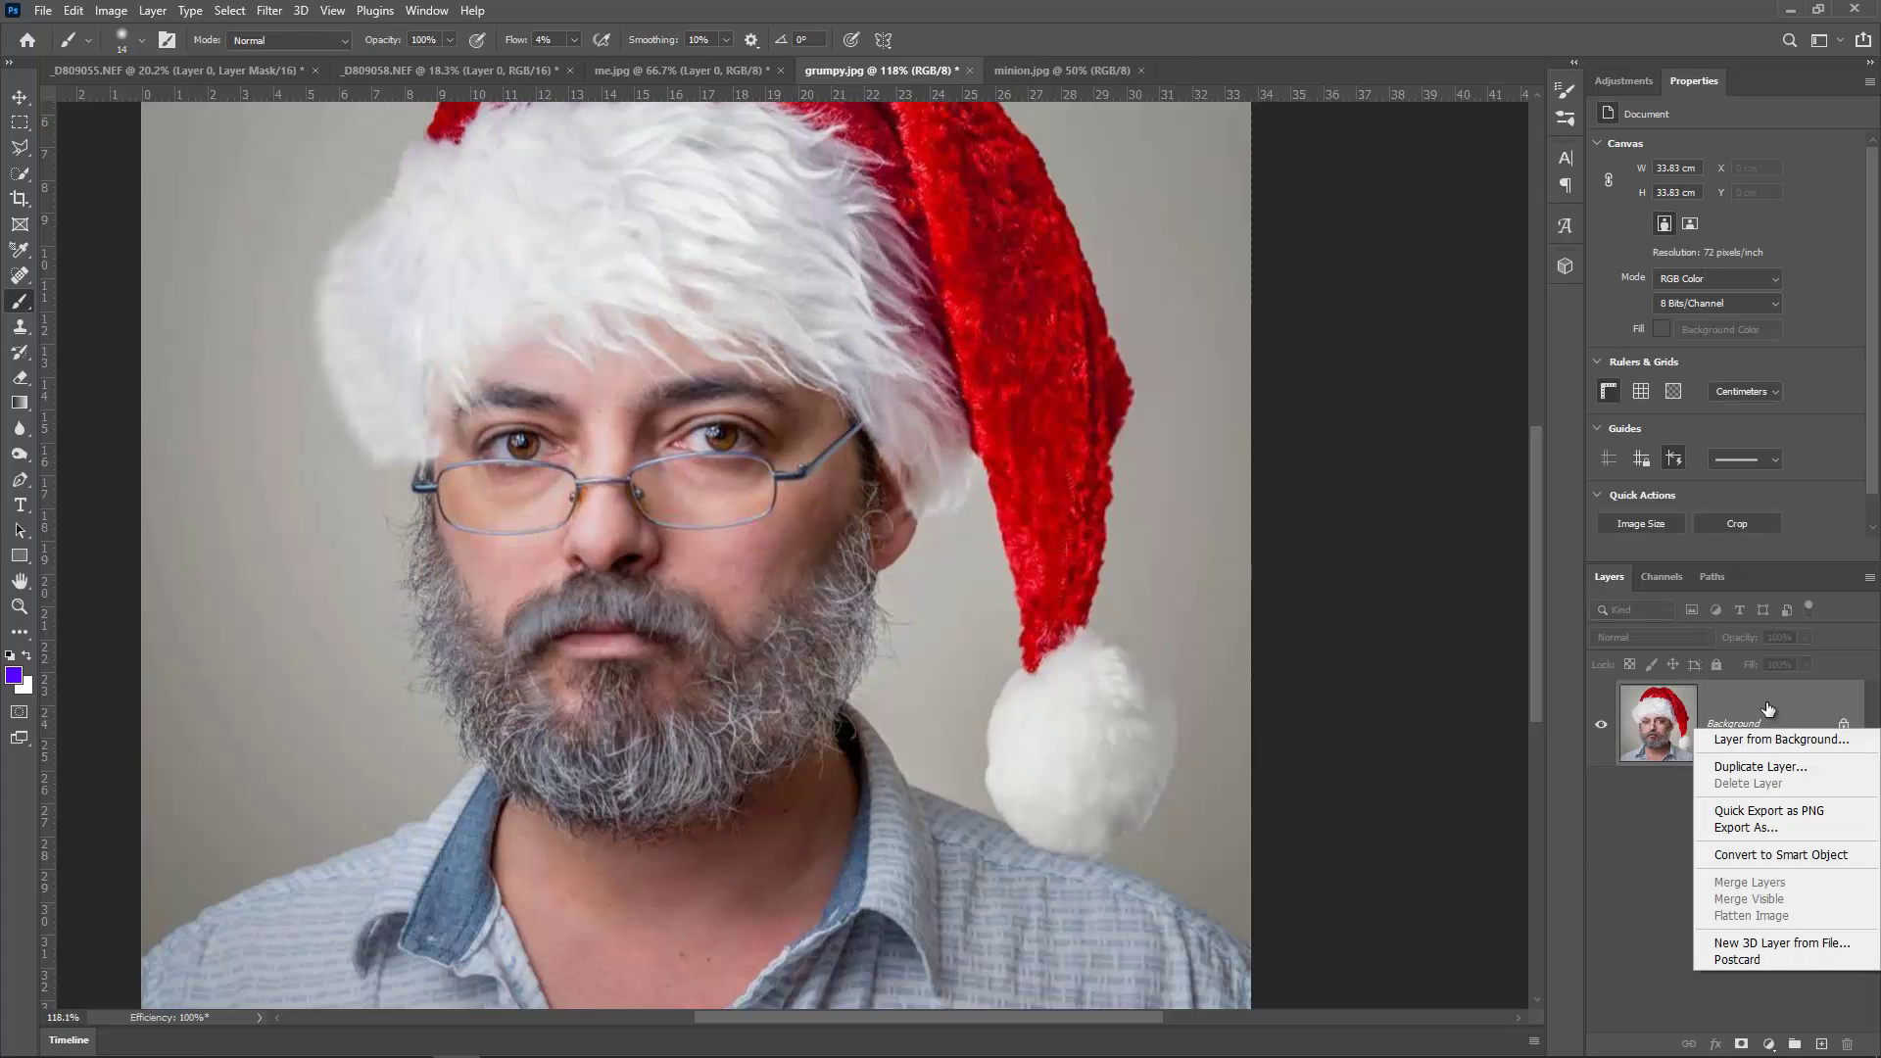
pyautogui.press('Escape')
pyautogui.rightClick(1791, 725)
pyautogui.press('Escape')
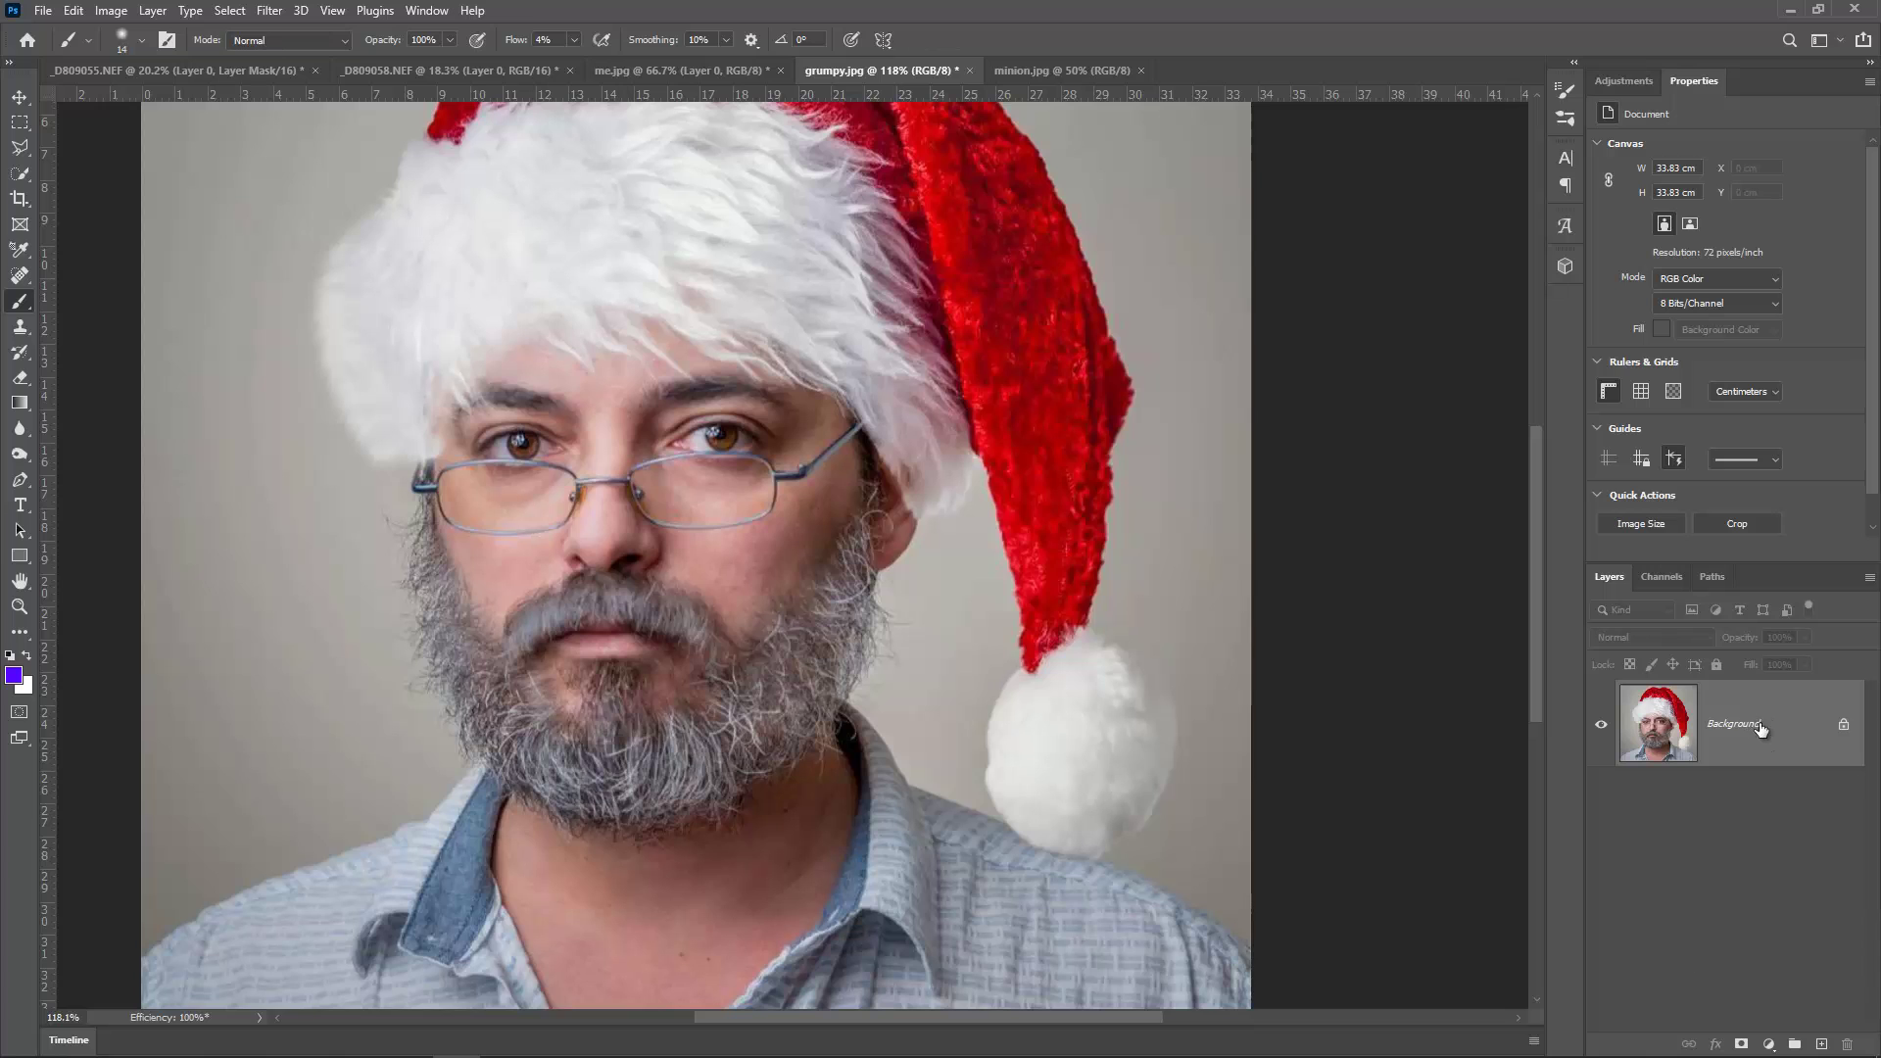
pyautogui.click(1842, 726)
pyautogui.doubleClick(1791, 731)
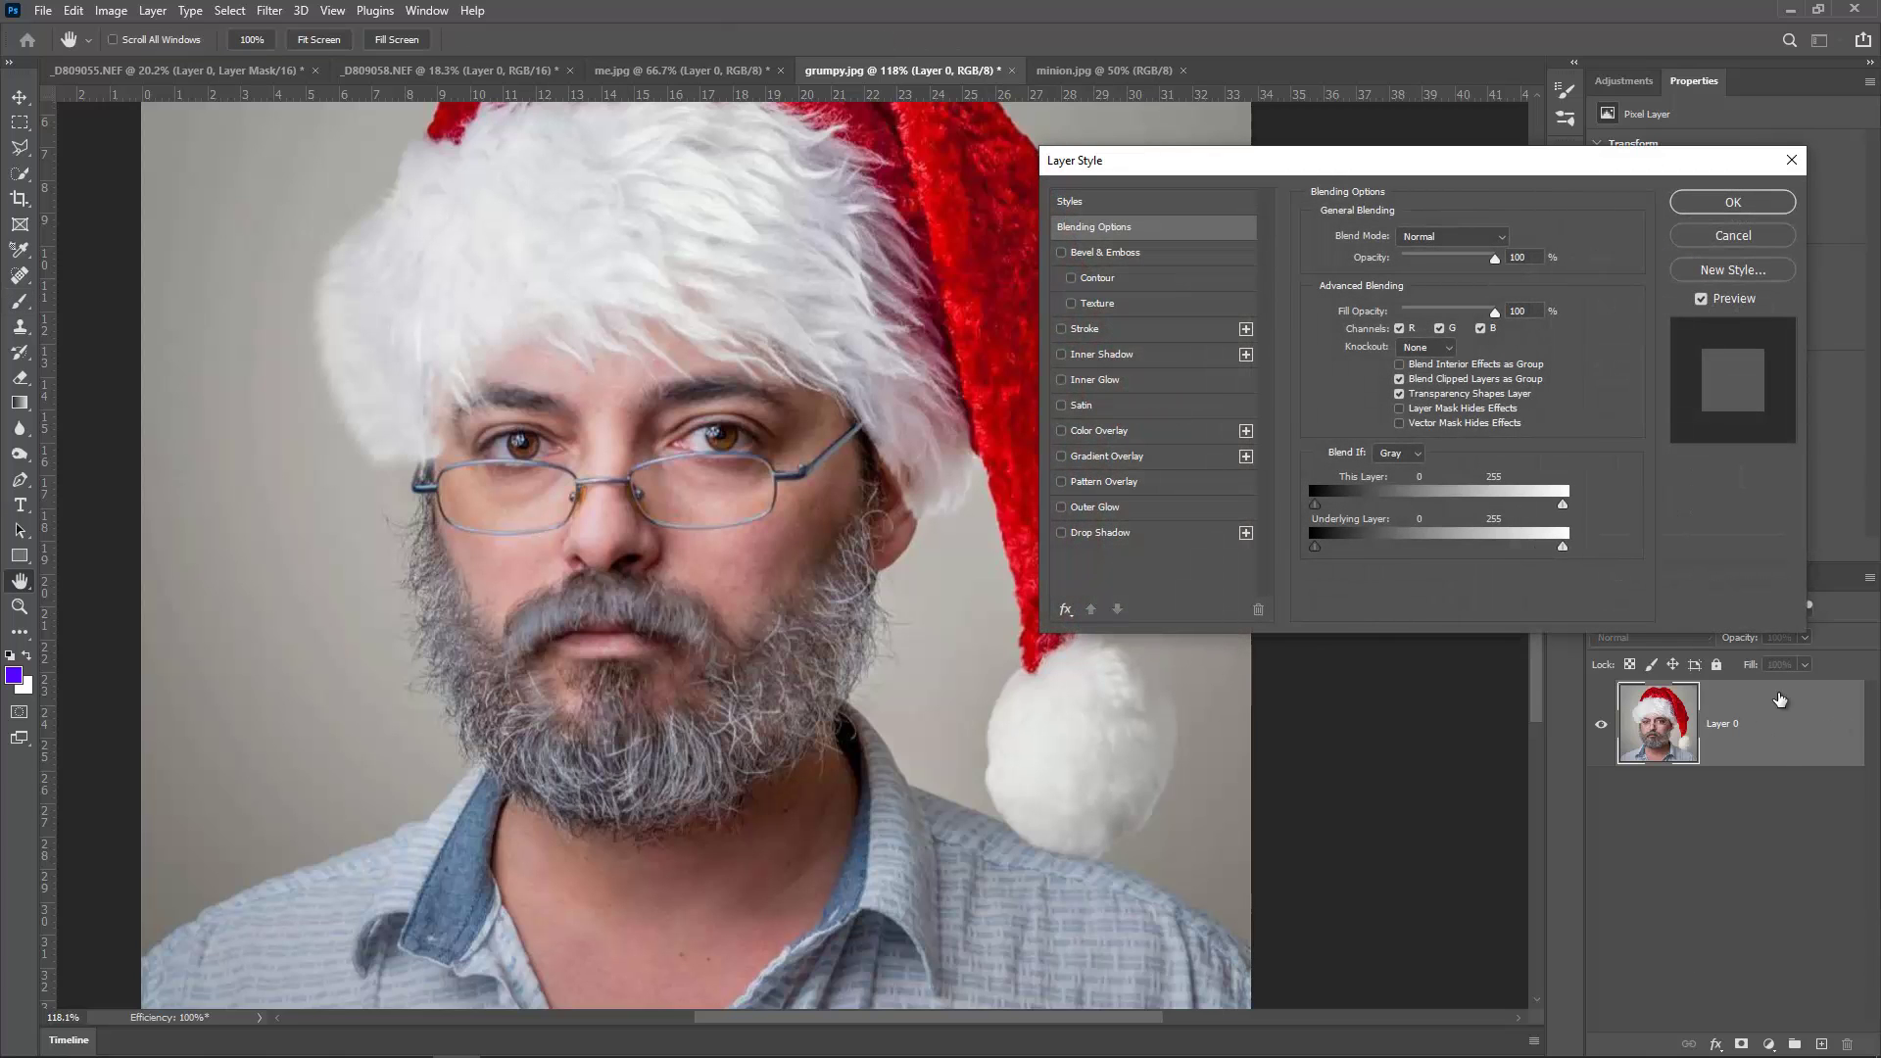
pyautogui.click(1734, 236)
pyautogui.rightClick(1793, 708)
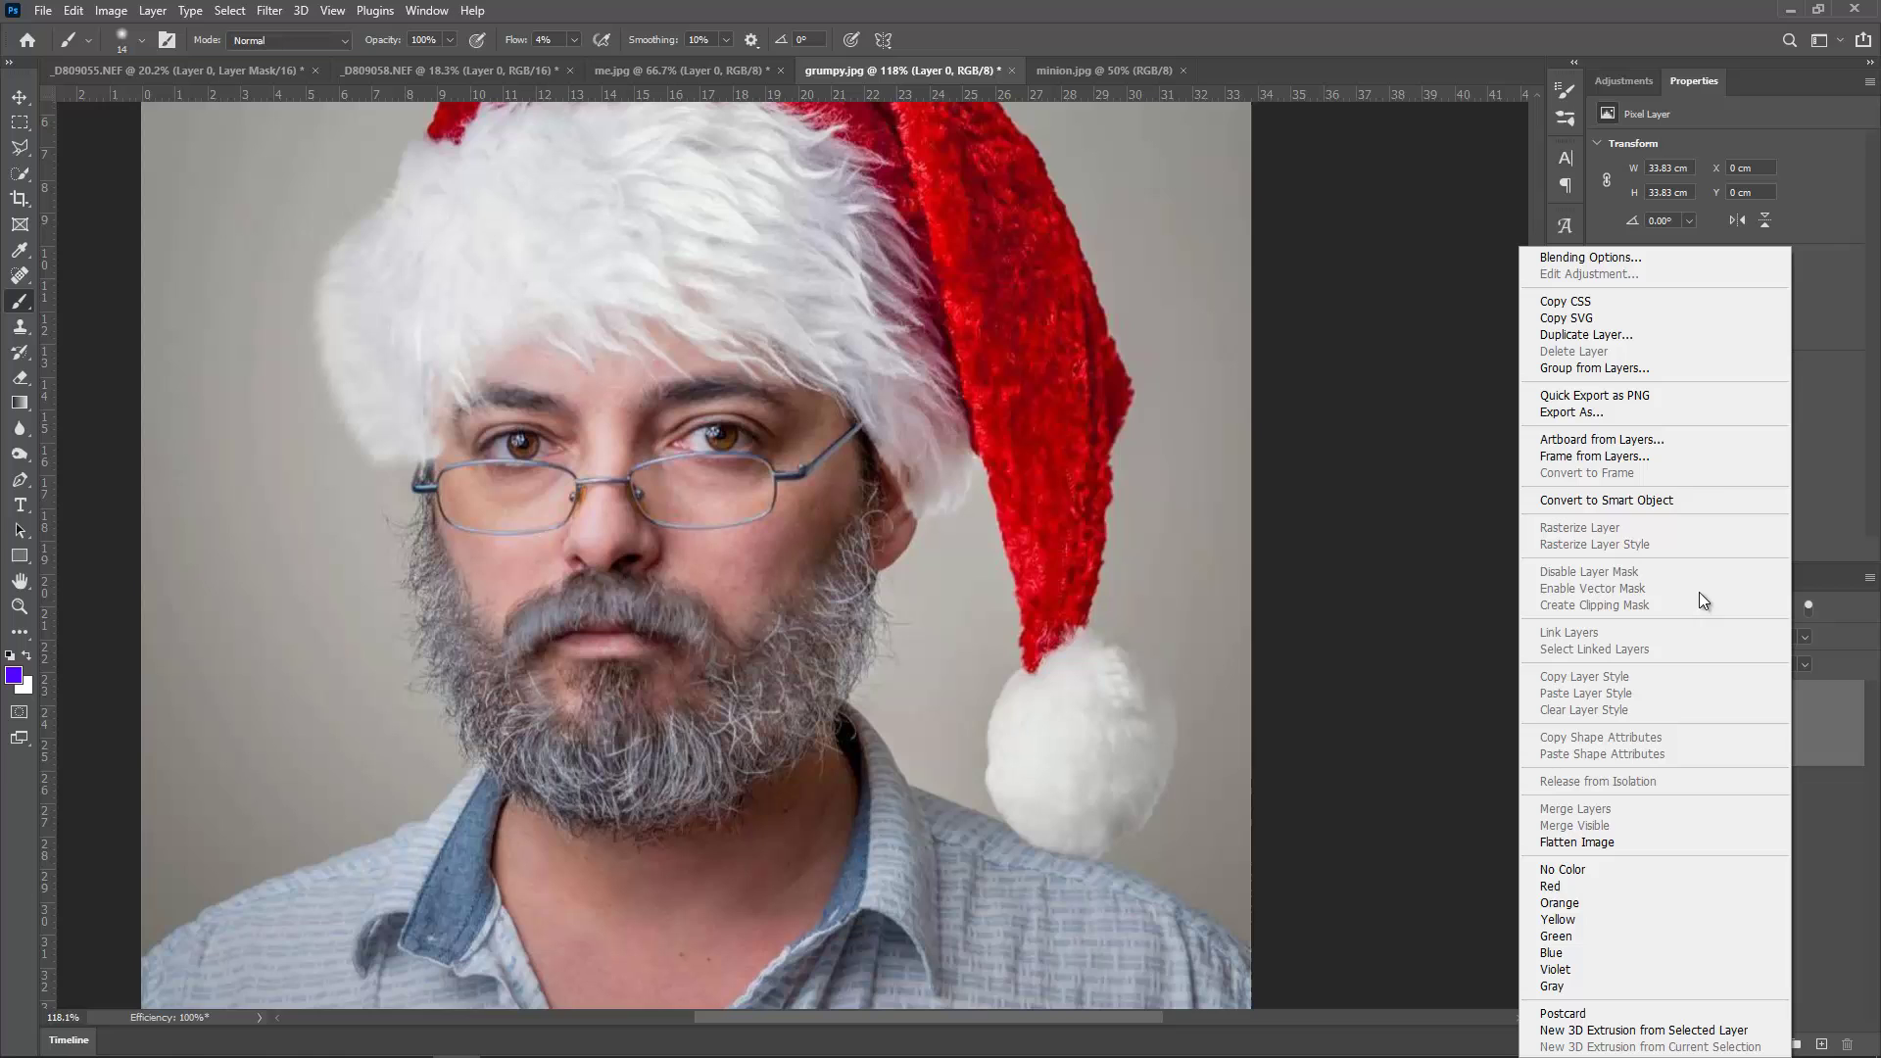
pyautogui.click(1805, 839)
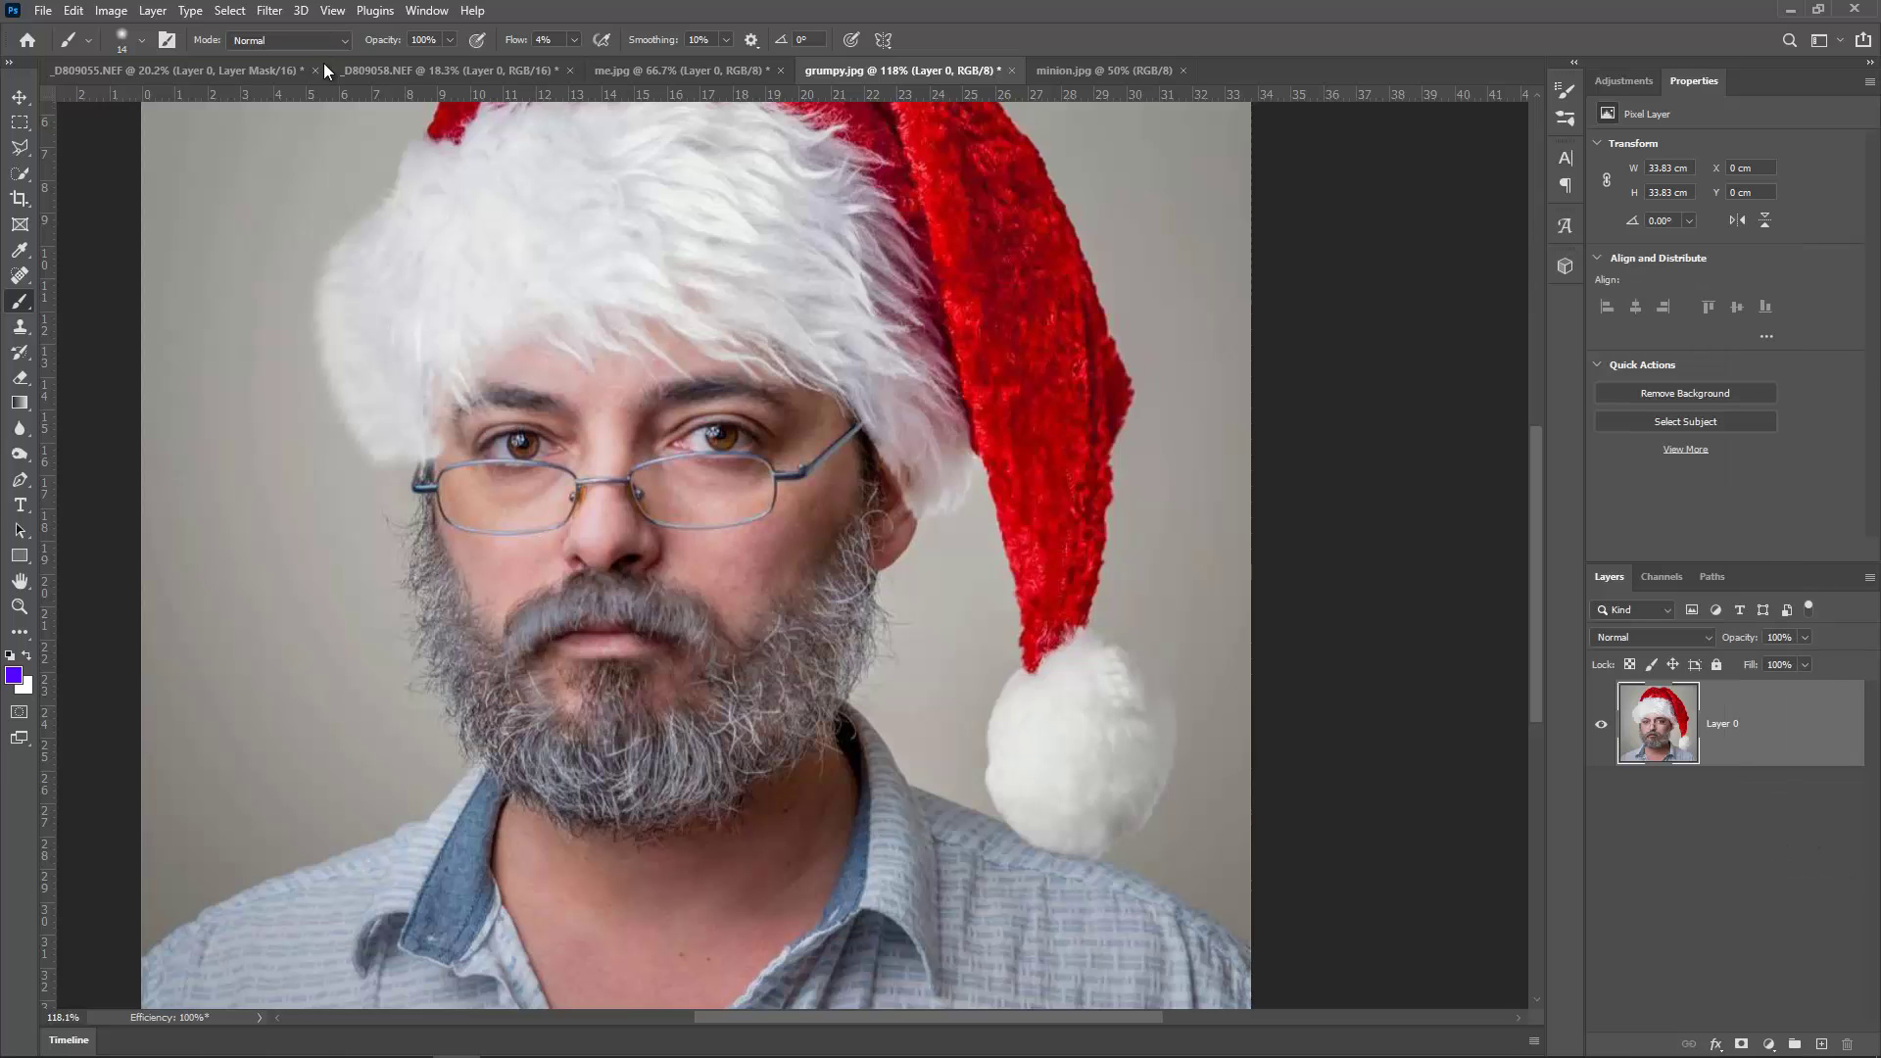
# Step: Convert Layer 0 to a smart object for smart filters and open Neural Filters
pyautogui.click(268, 11)
pyautogui.click(291, 55)
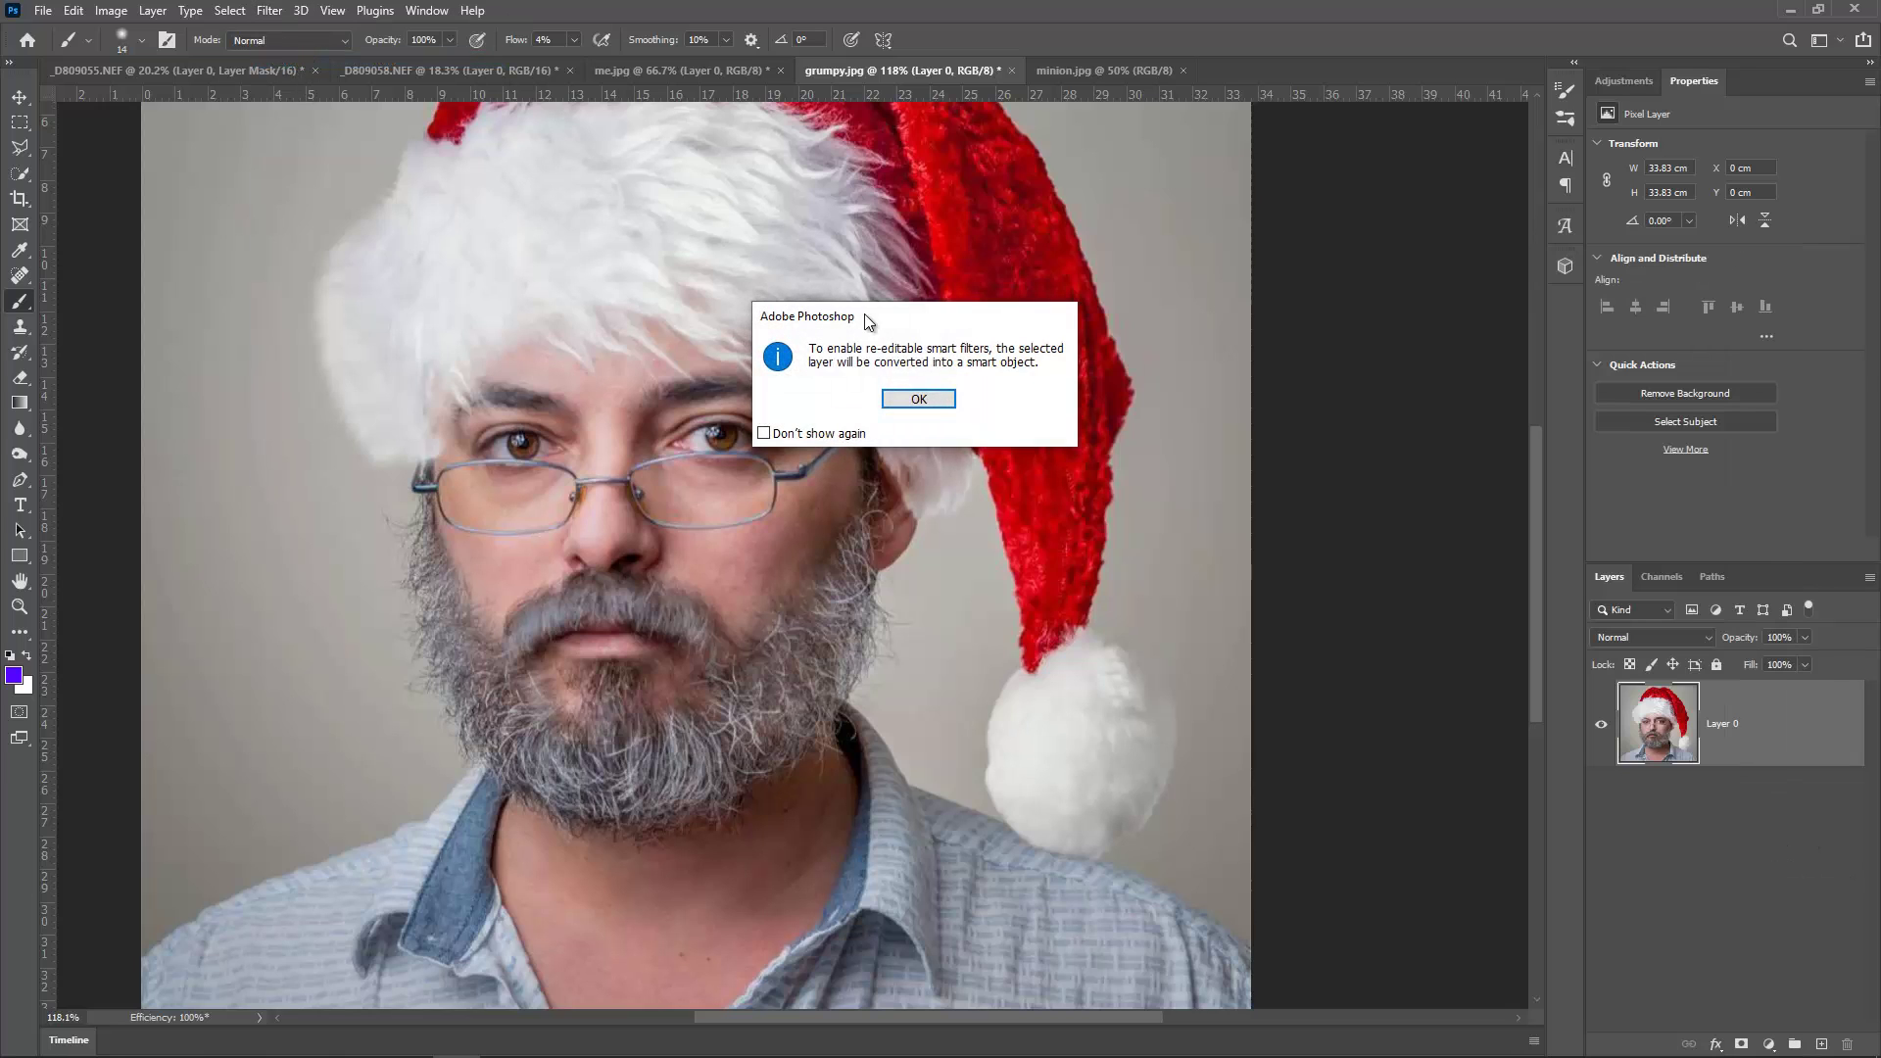
pyautogui.click(927, 397)
pyautogui.click(268, 11)
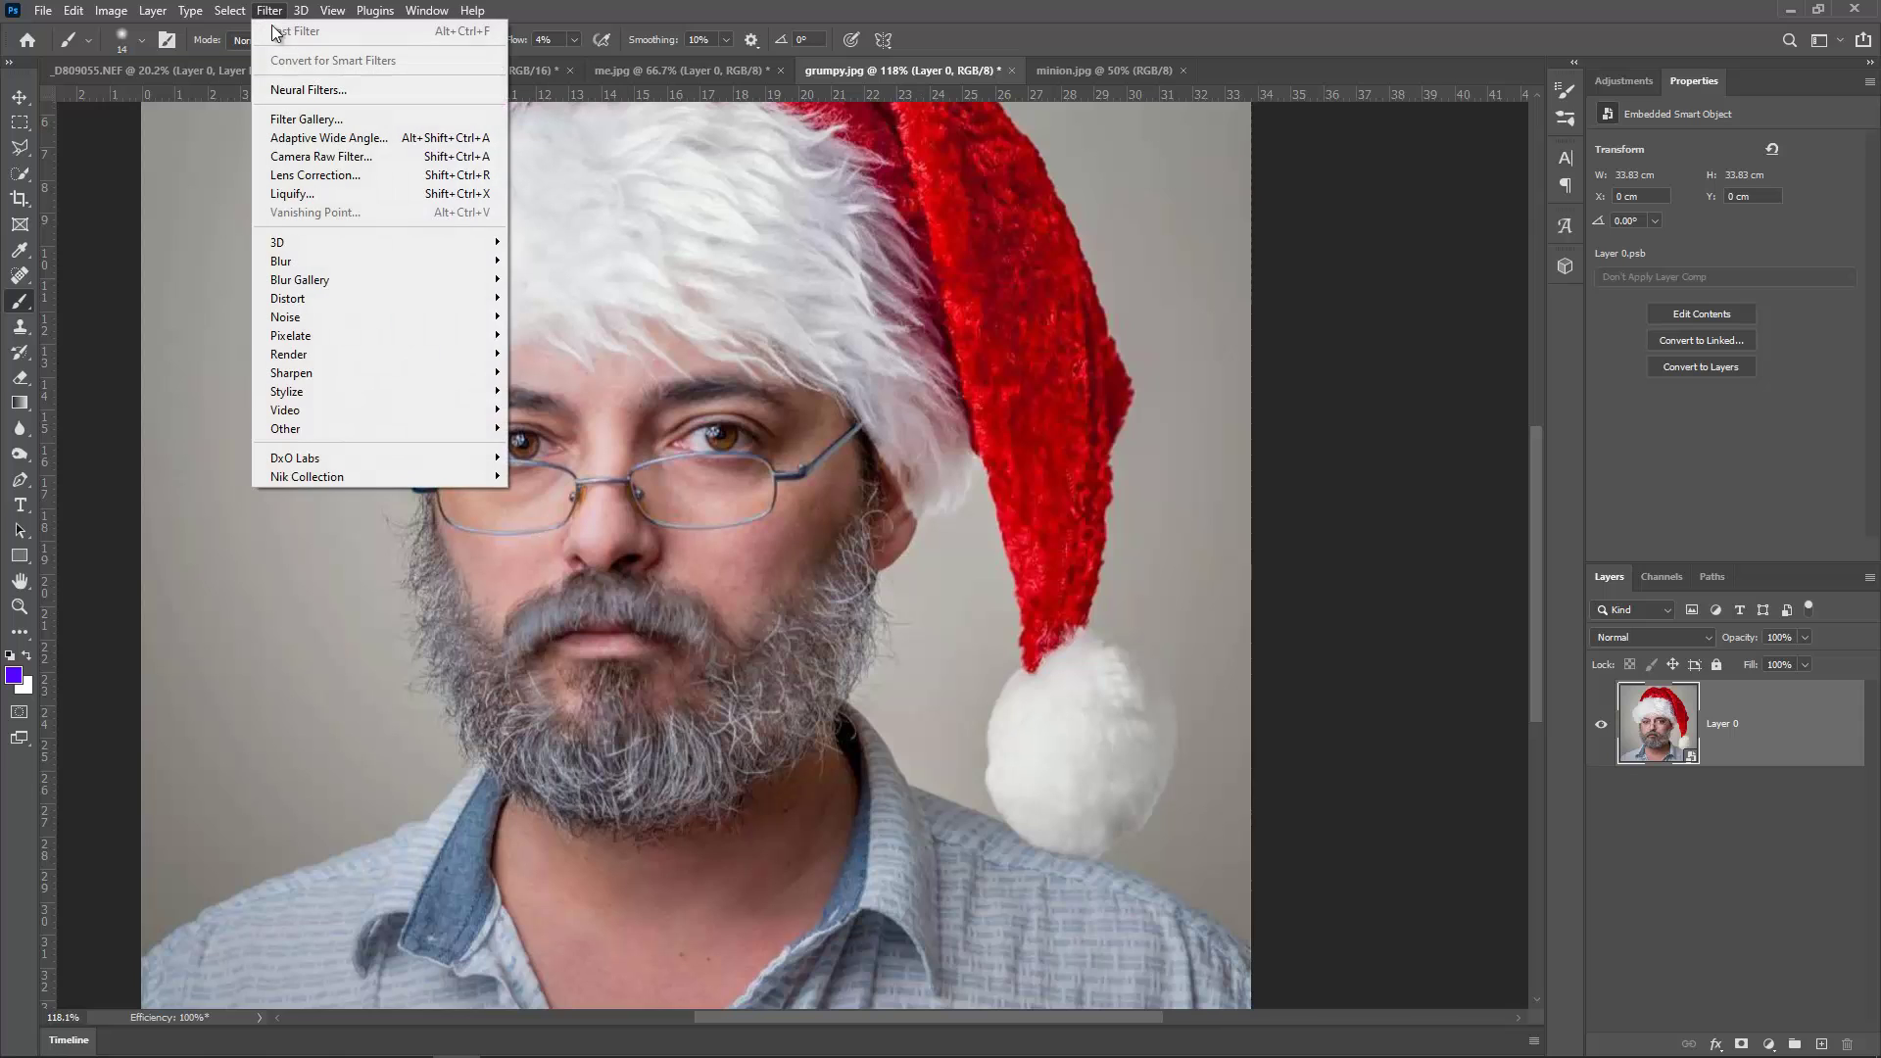
pyautogui.click(304, 90)
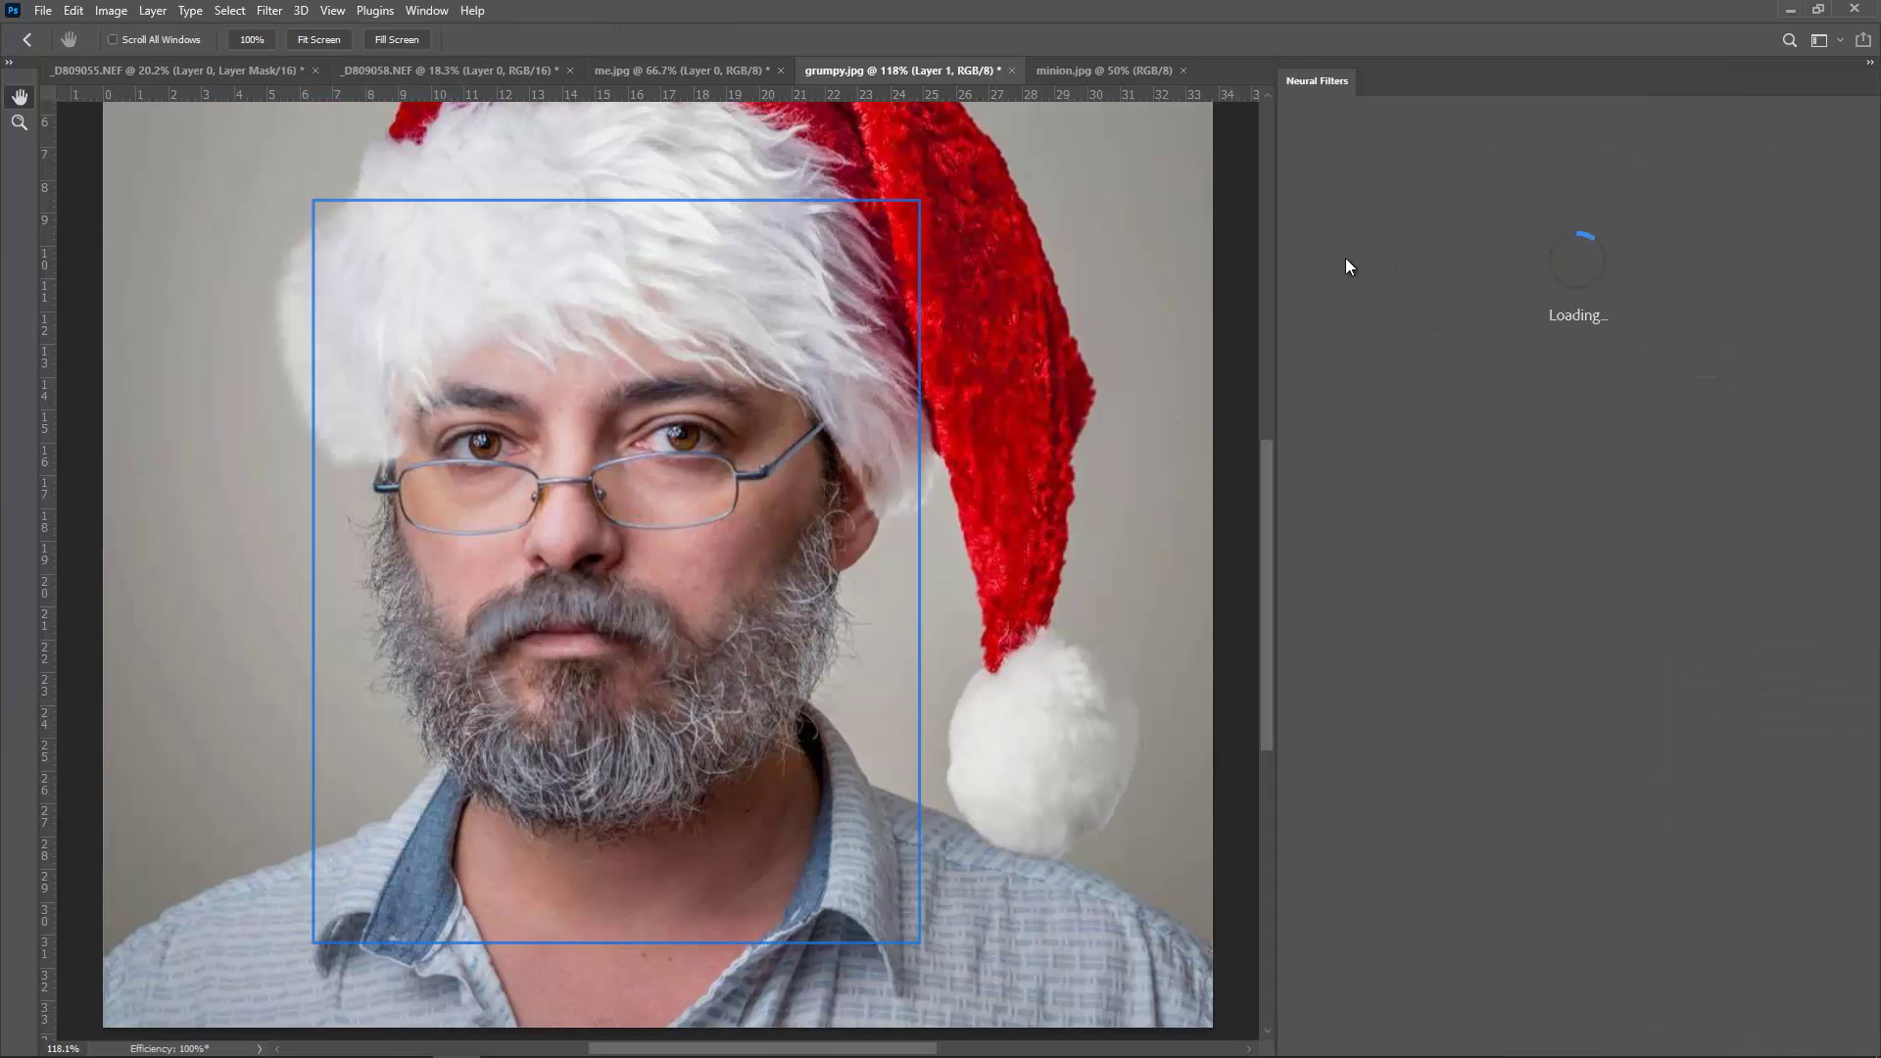
# Step: Turn on Smart Portrait, set Be Happy to 50, and apply it as a smart filter
pyautogui.click(1304, 150)
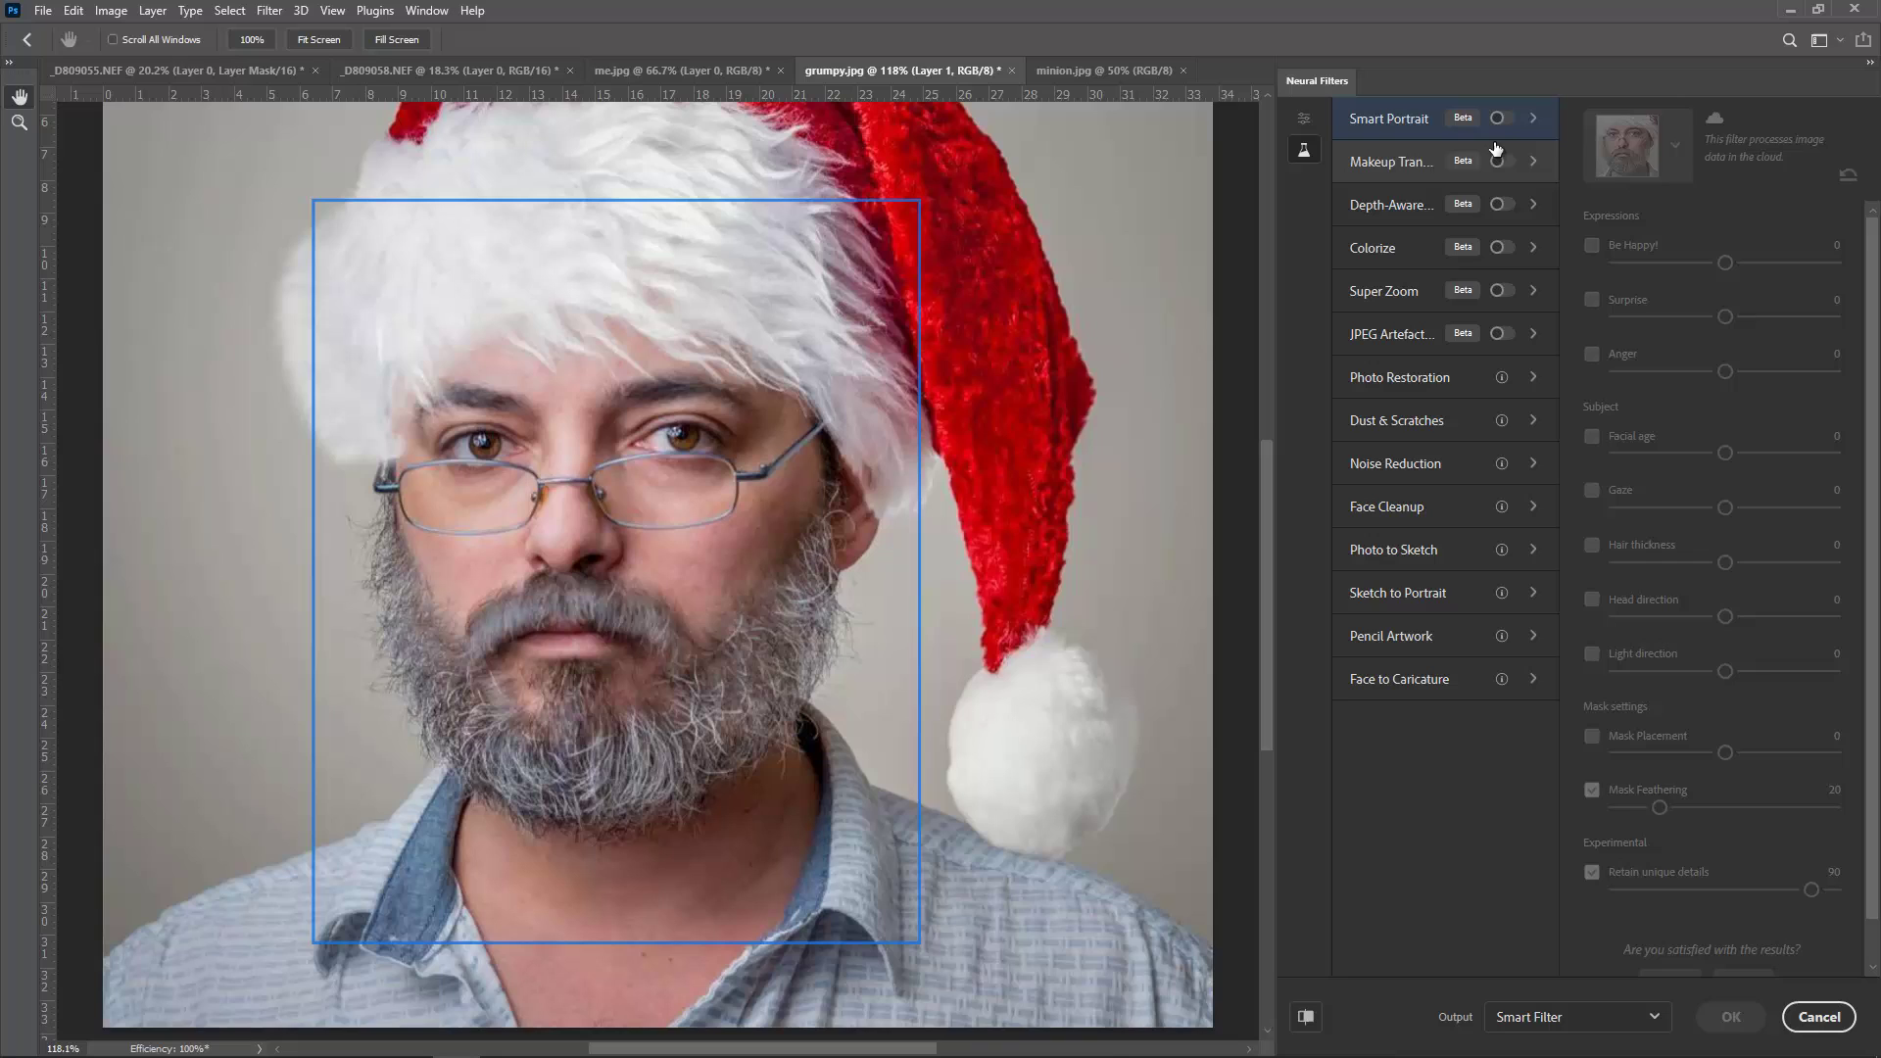
pyautogui.click(1502, 128)
pyautogui.moveTo(1727, 261); pyautogui.dragTo(1832, 263)
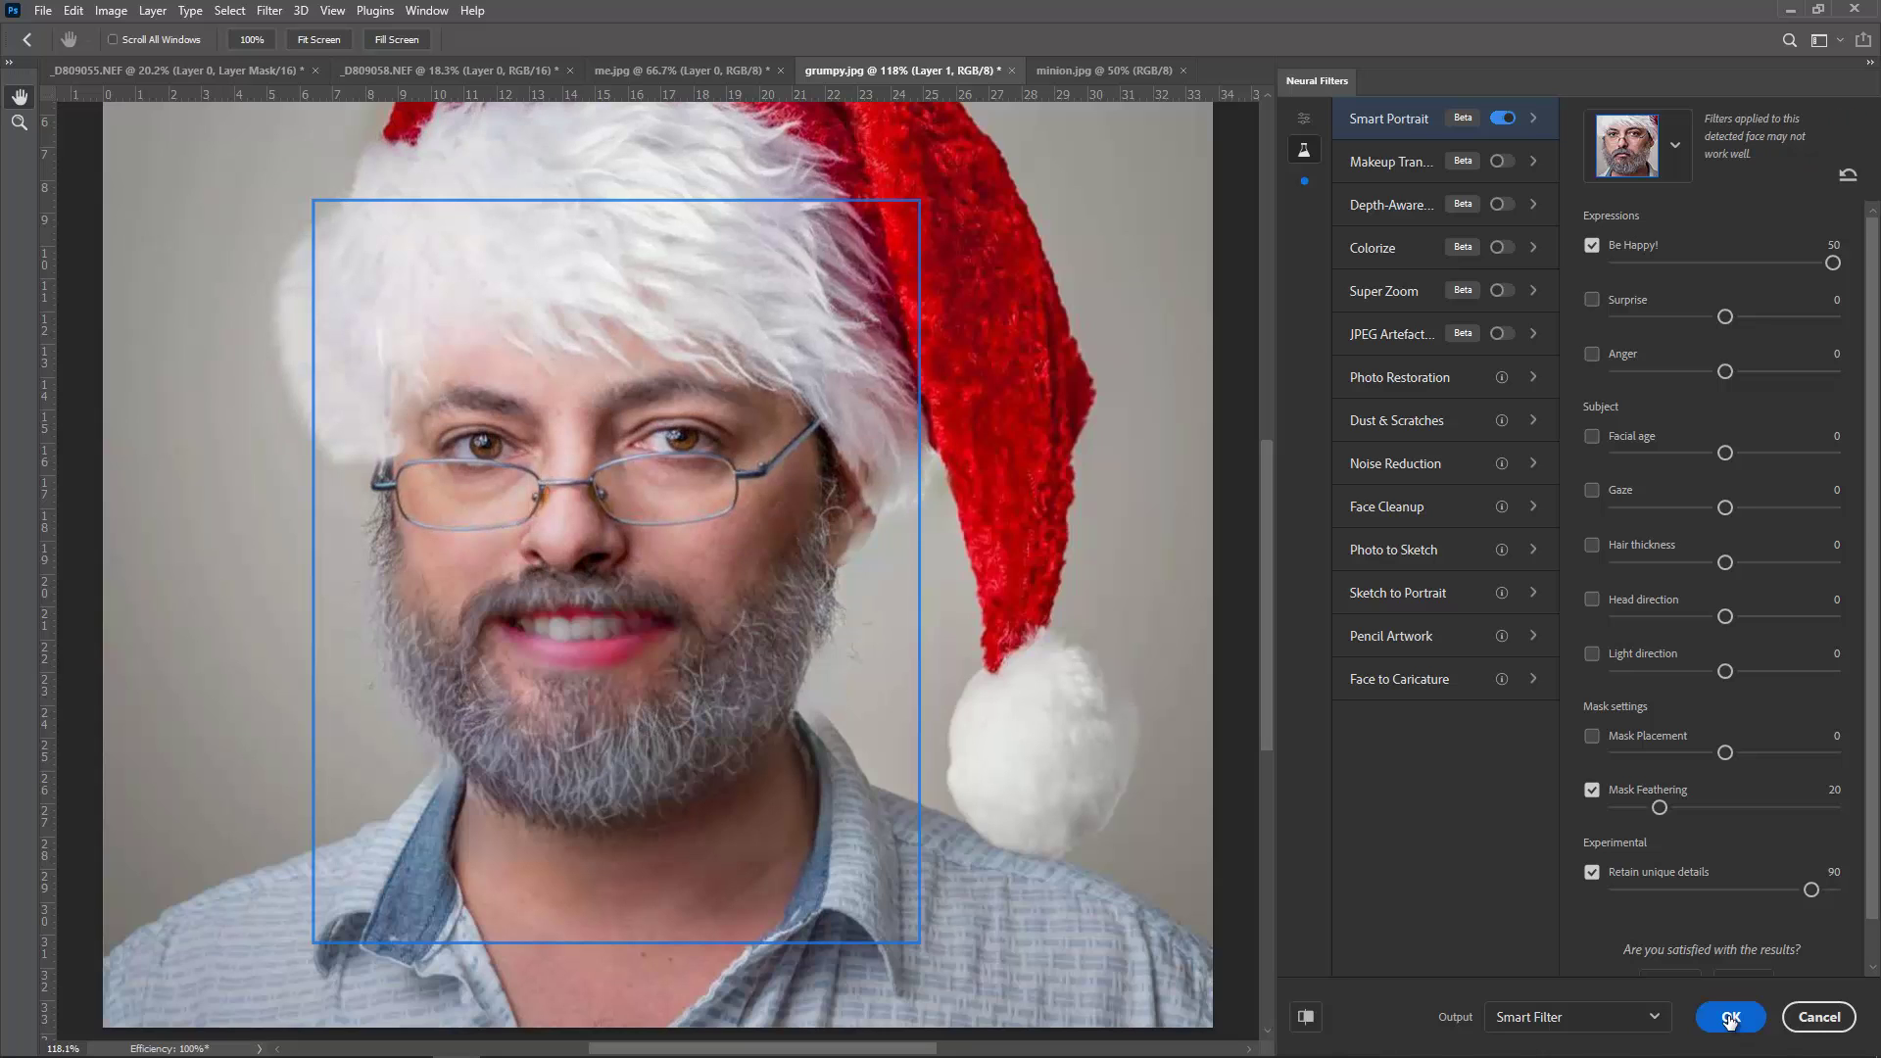
pyautogui.click(1731, 1018)
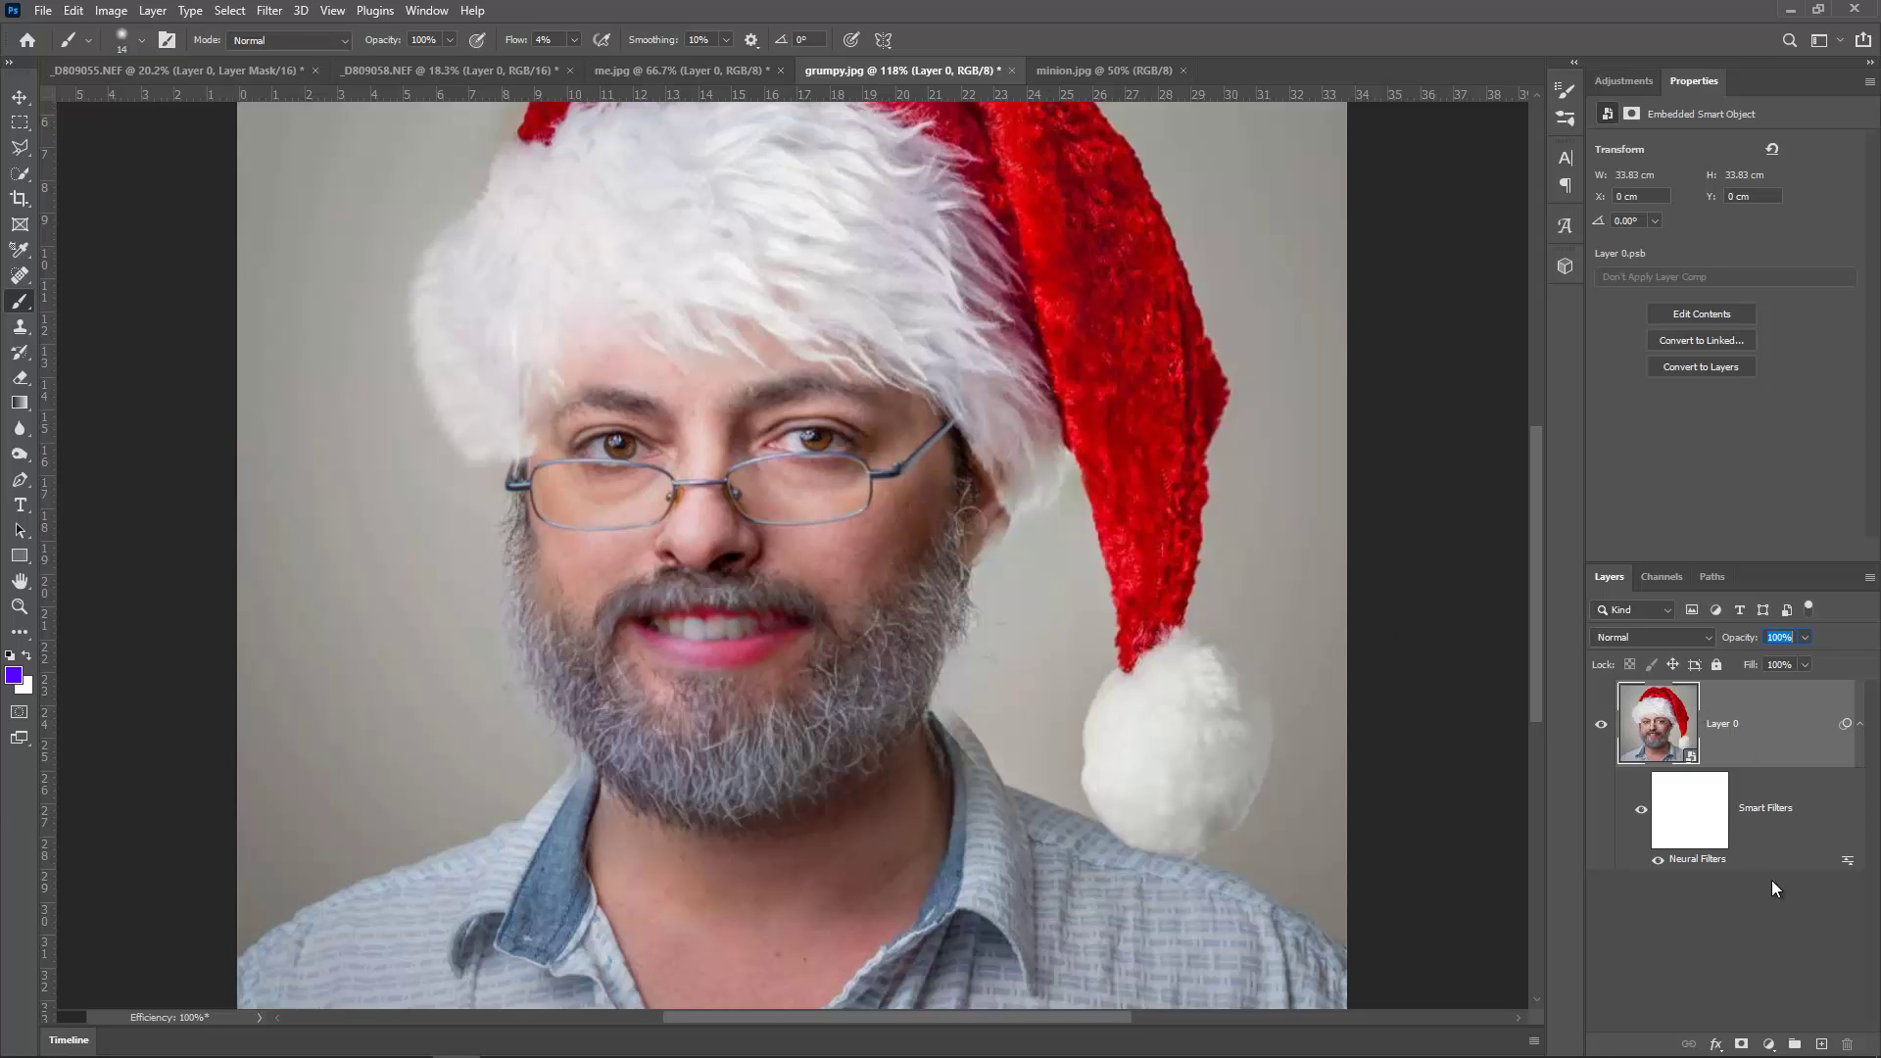
# Step: Reopen the Neural Filters smart filter and lower Be Happy from 50 to 9
pyautogui.doubleClick(1711, 860)
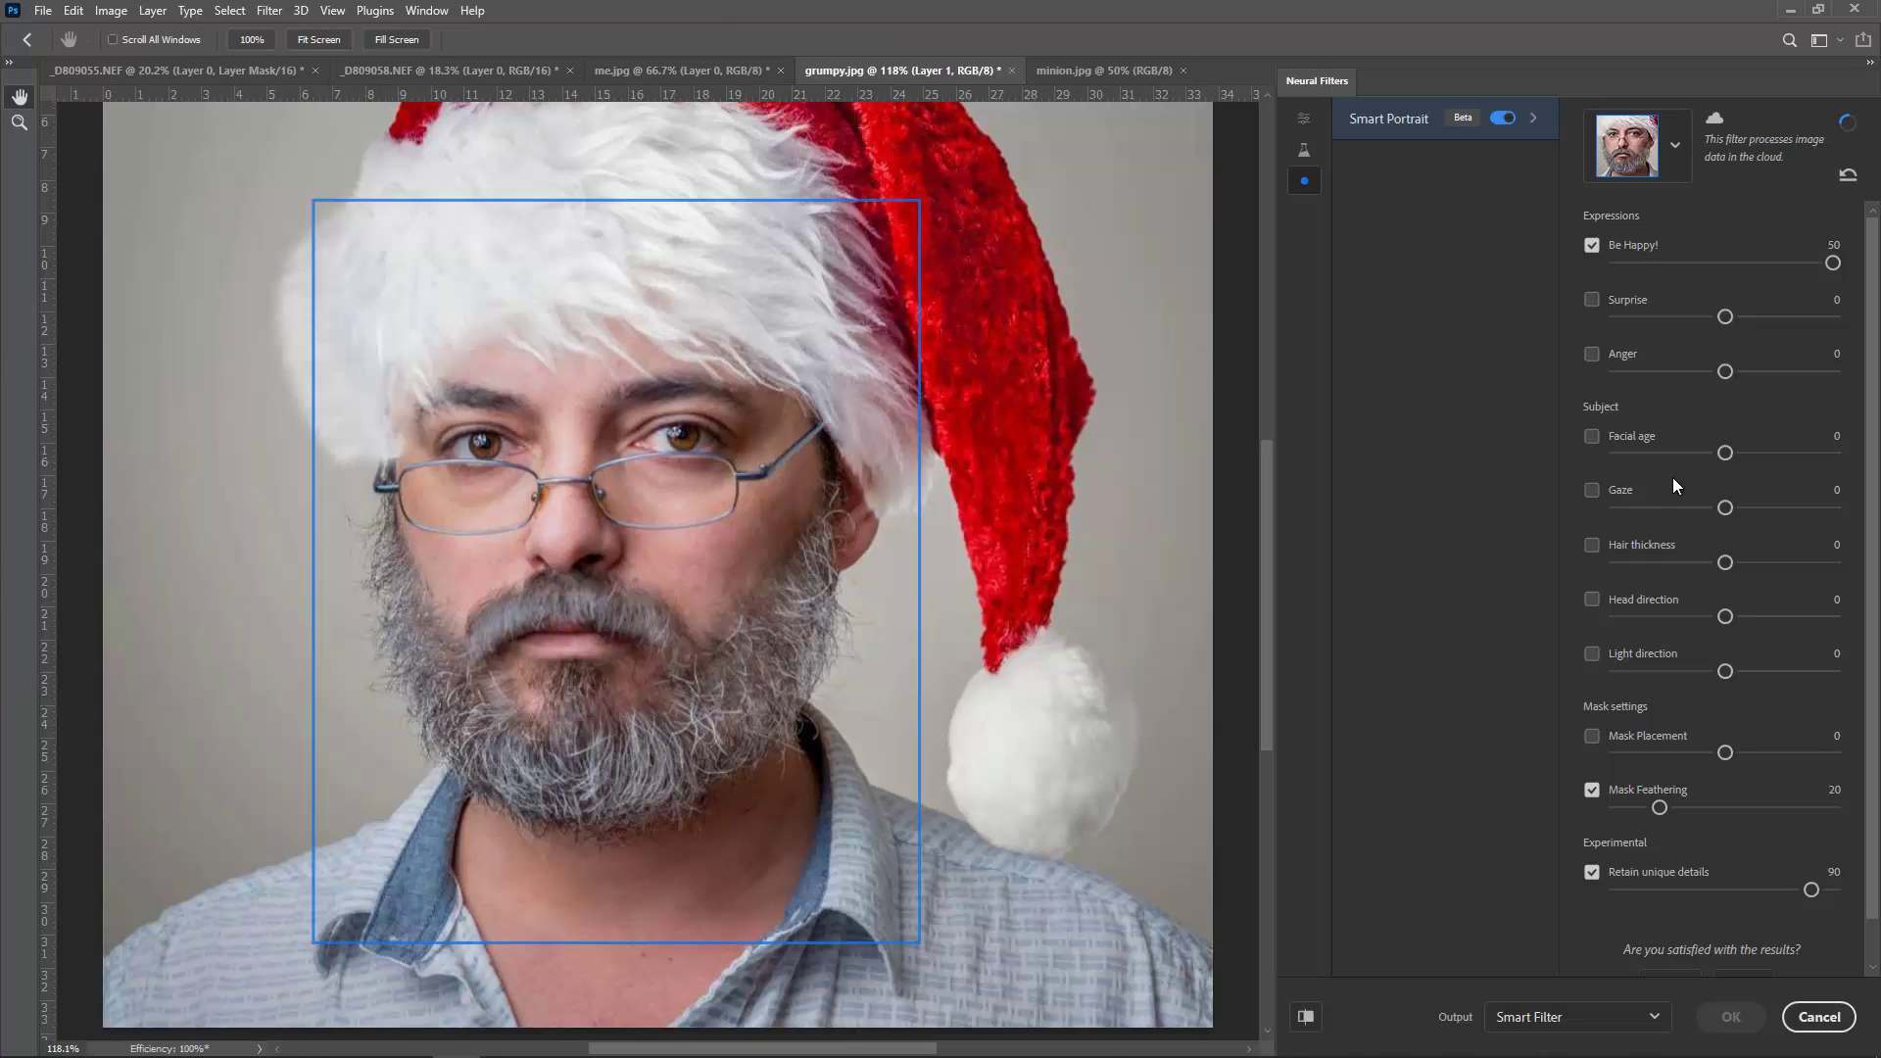
pyautogui.moveTo(1832, 265); pyautogui.dragTo(1746, 267)
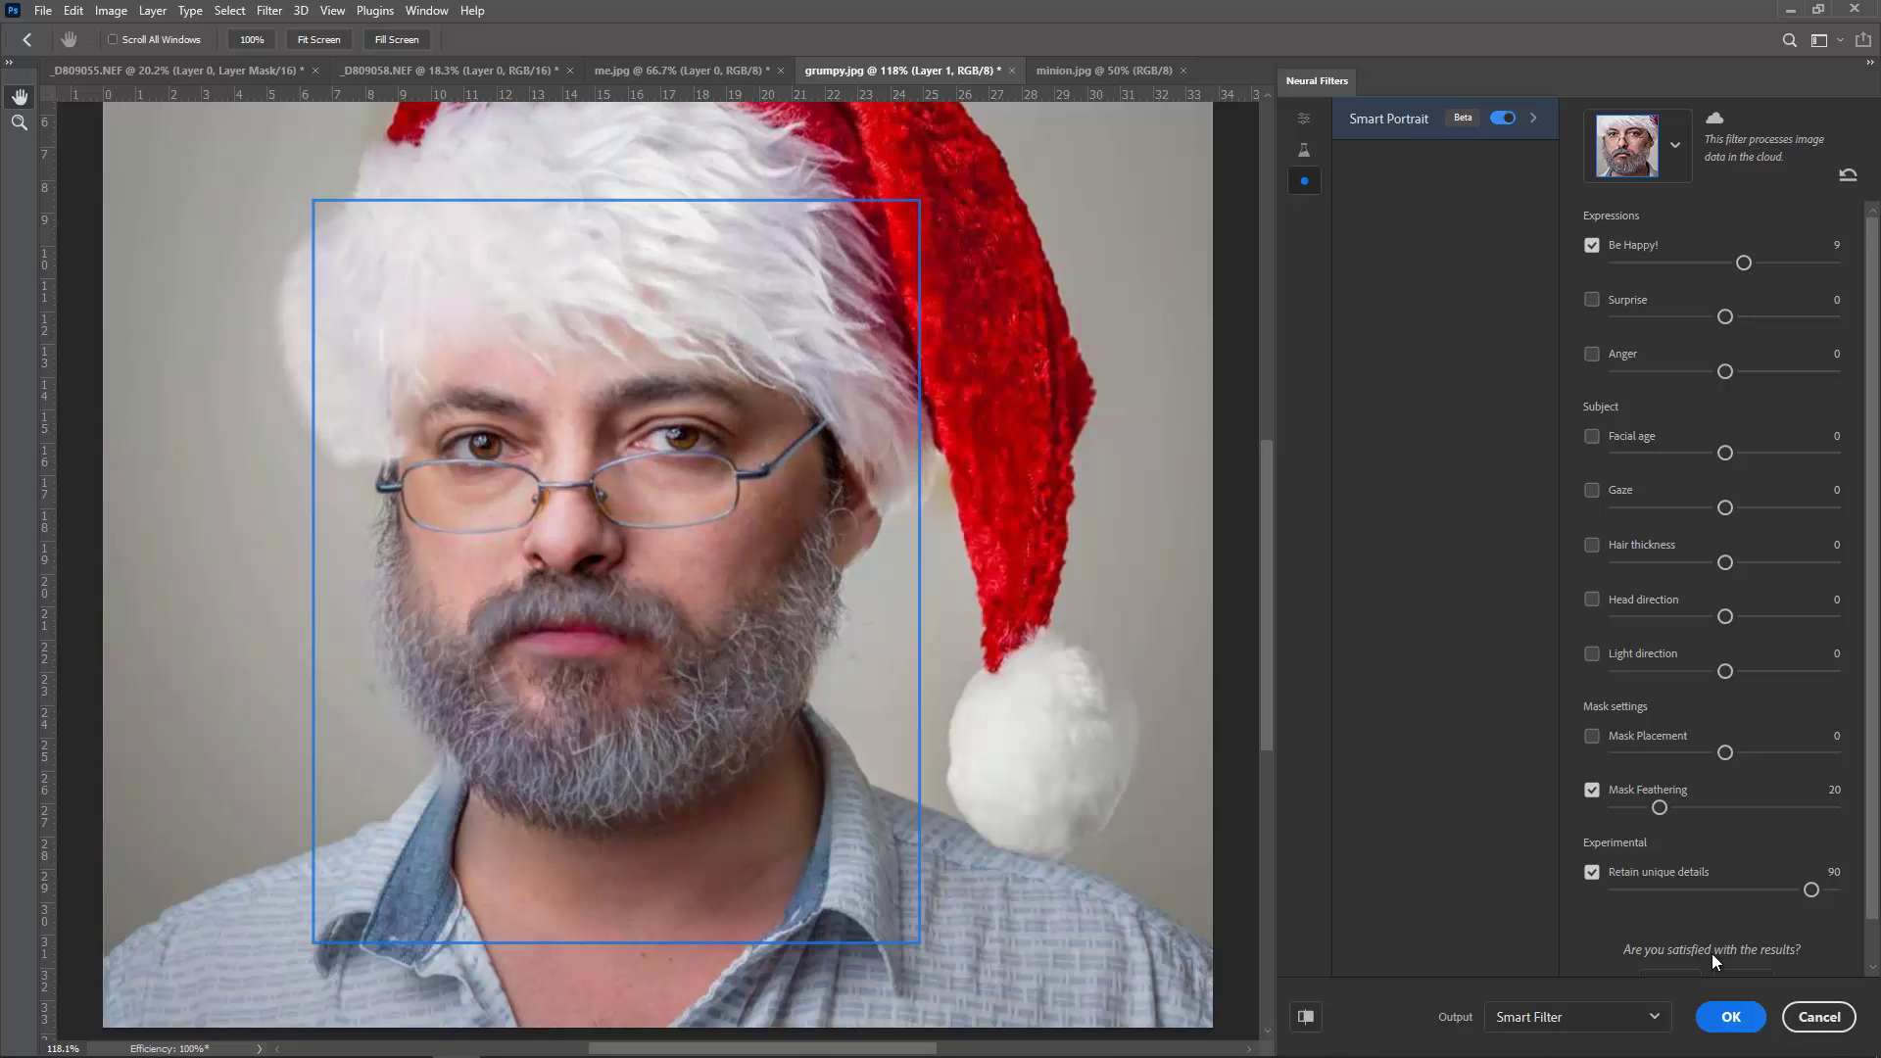
pyautogui.click(1731, 1017)
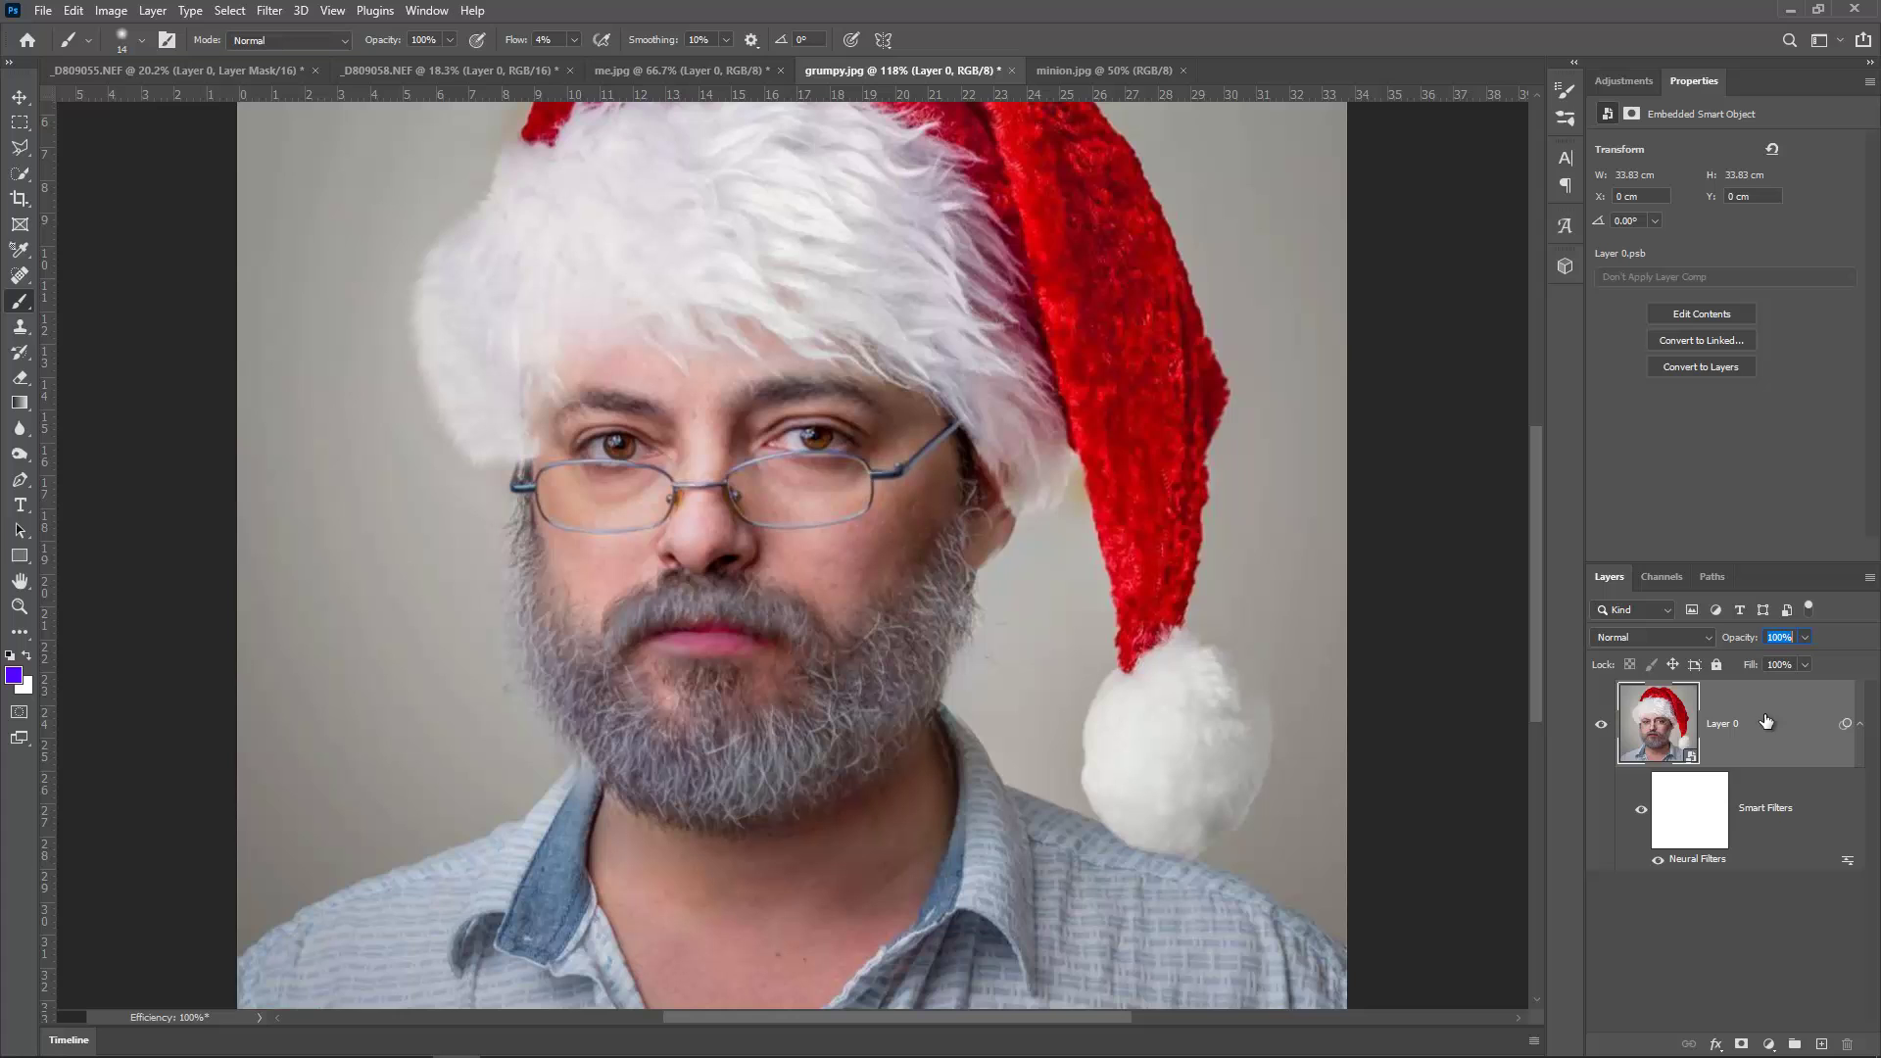
# Step: Add a 3.7-pixel Gaussian Blur smart filter to the portrait, then delete it again
pyautogui.click(269, 10)
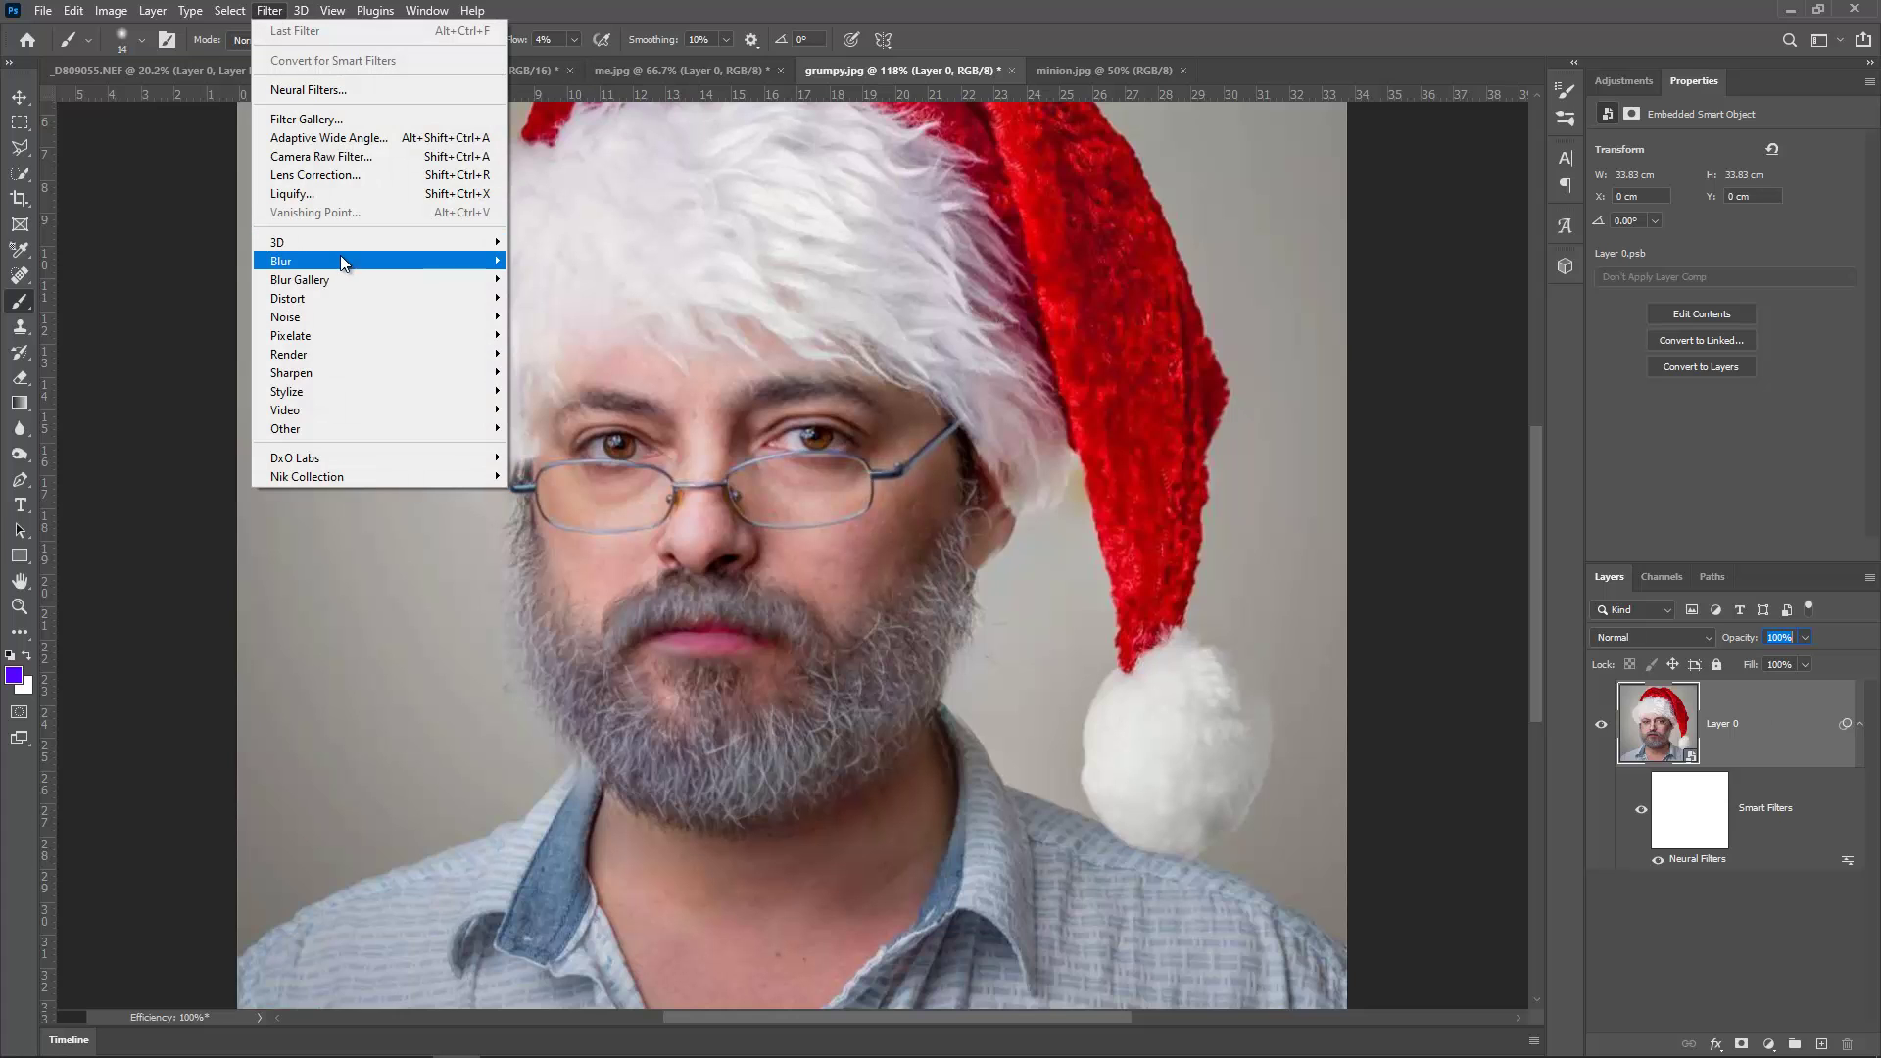
pyautogui.moveTo(341, 255)
pyautogui.click(560, 334)
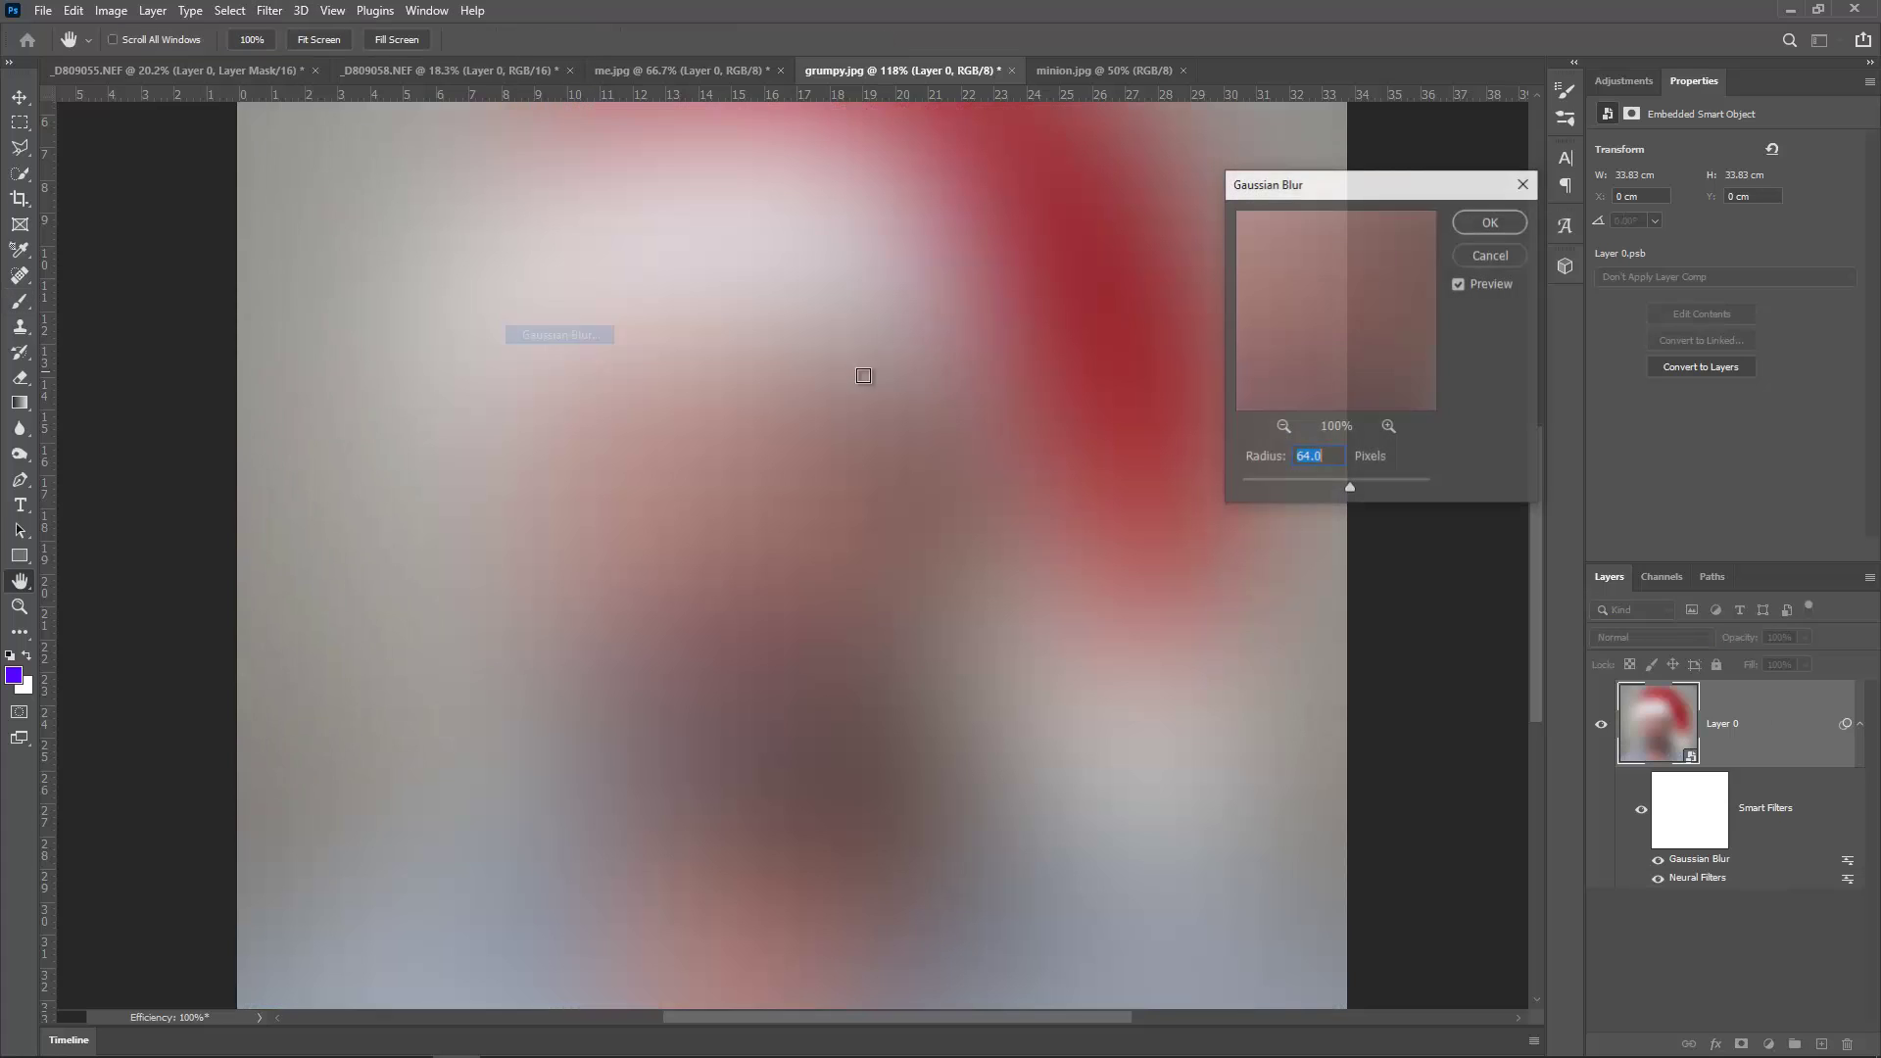
pyautogui.click(1488, 223)
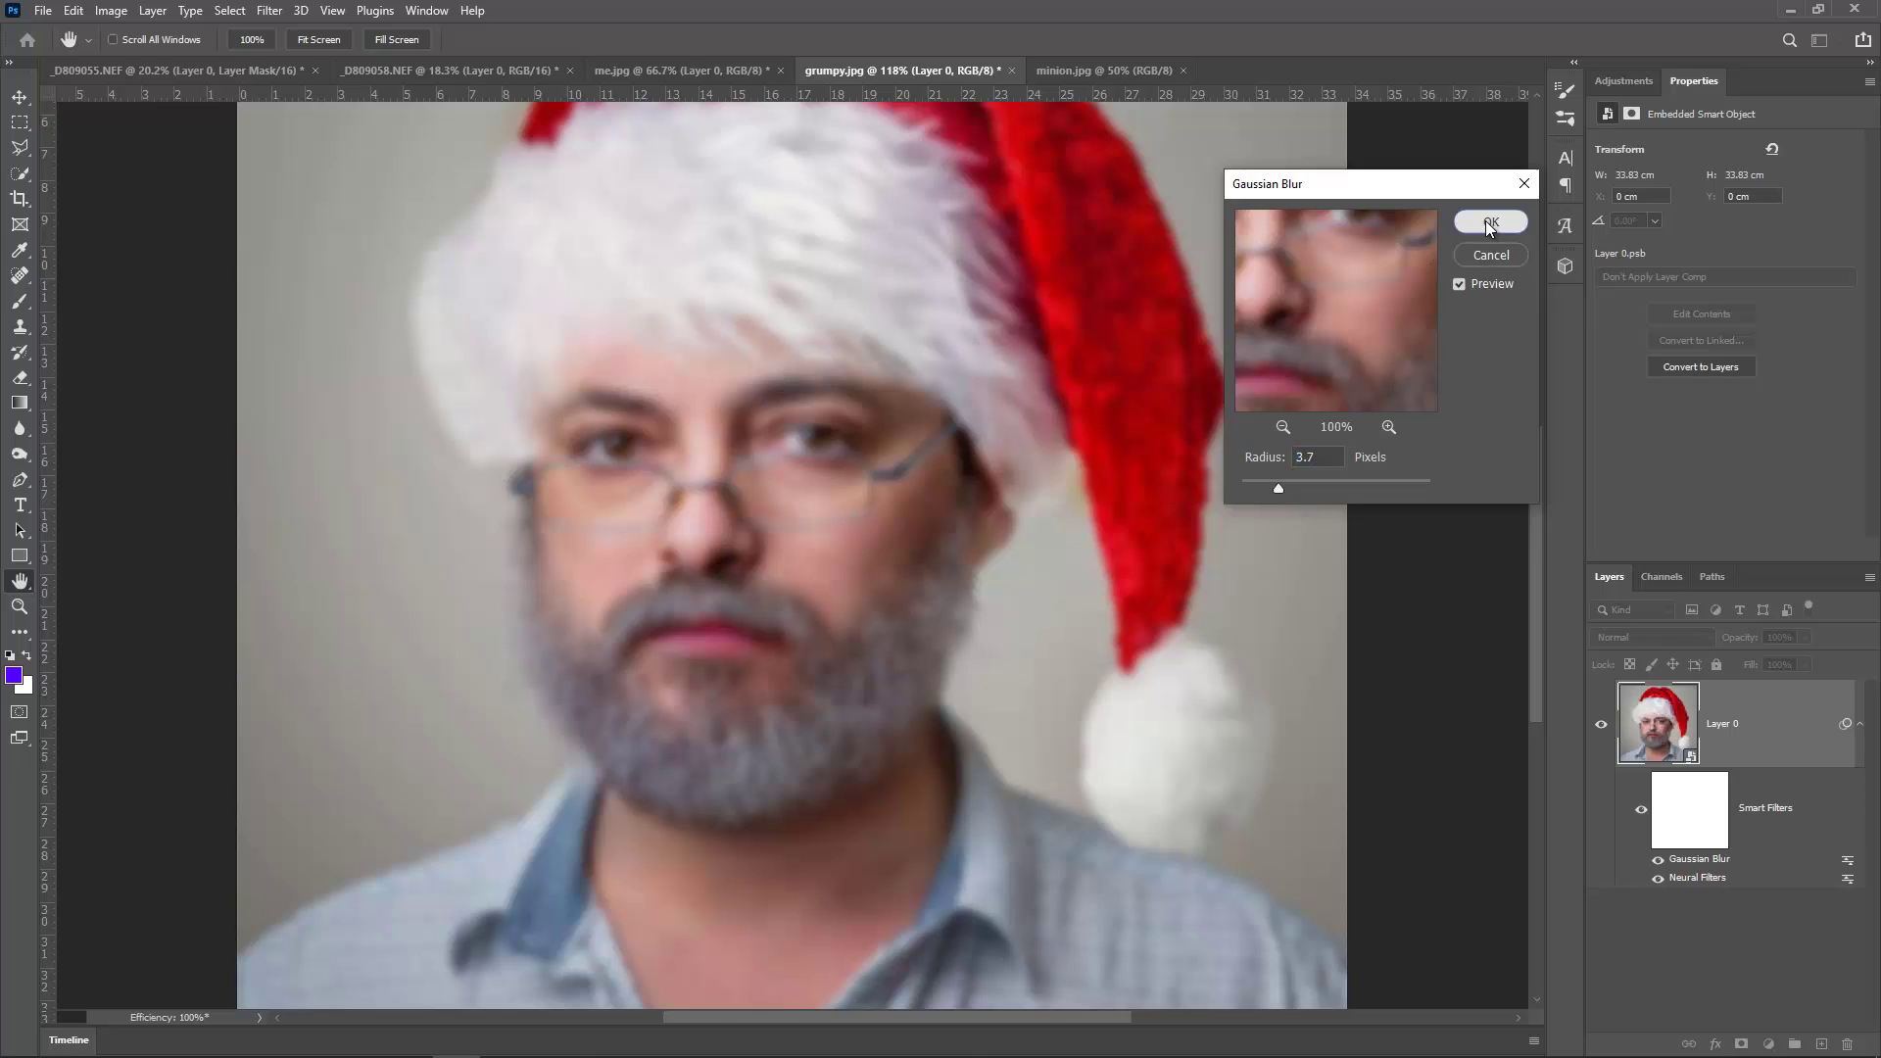
pyautogui.click(1490, 221)
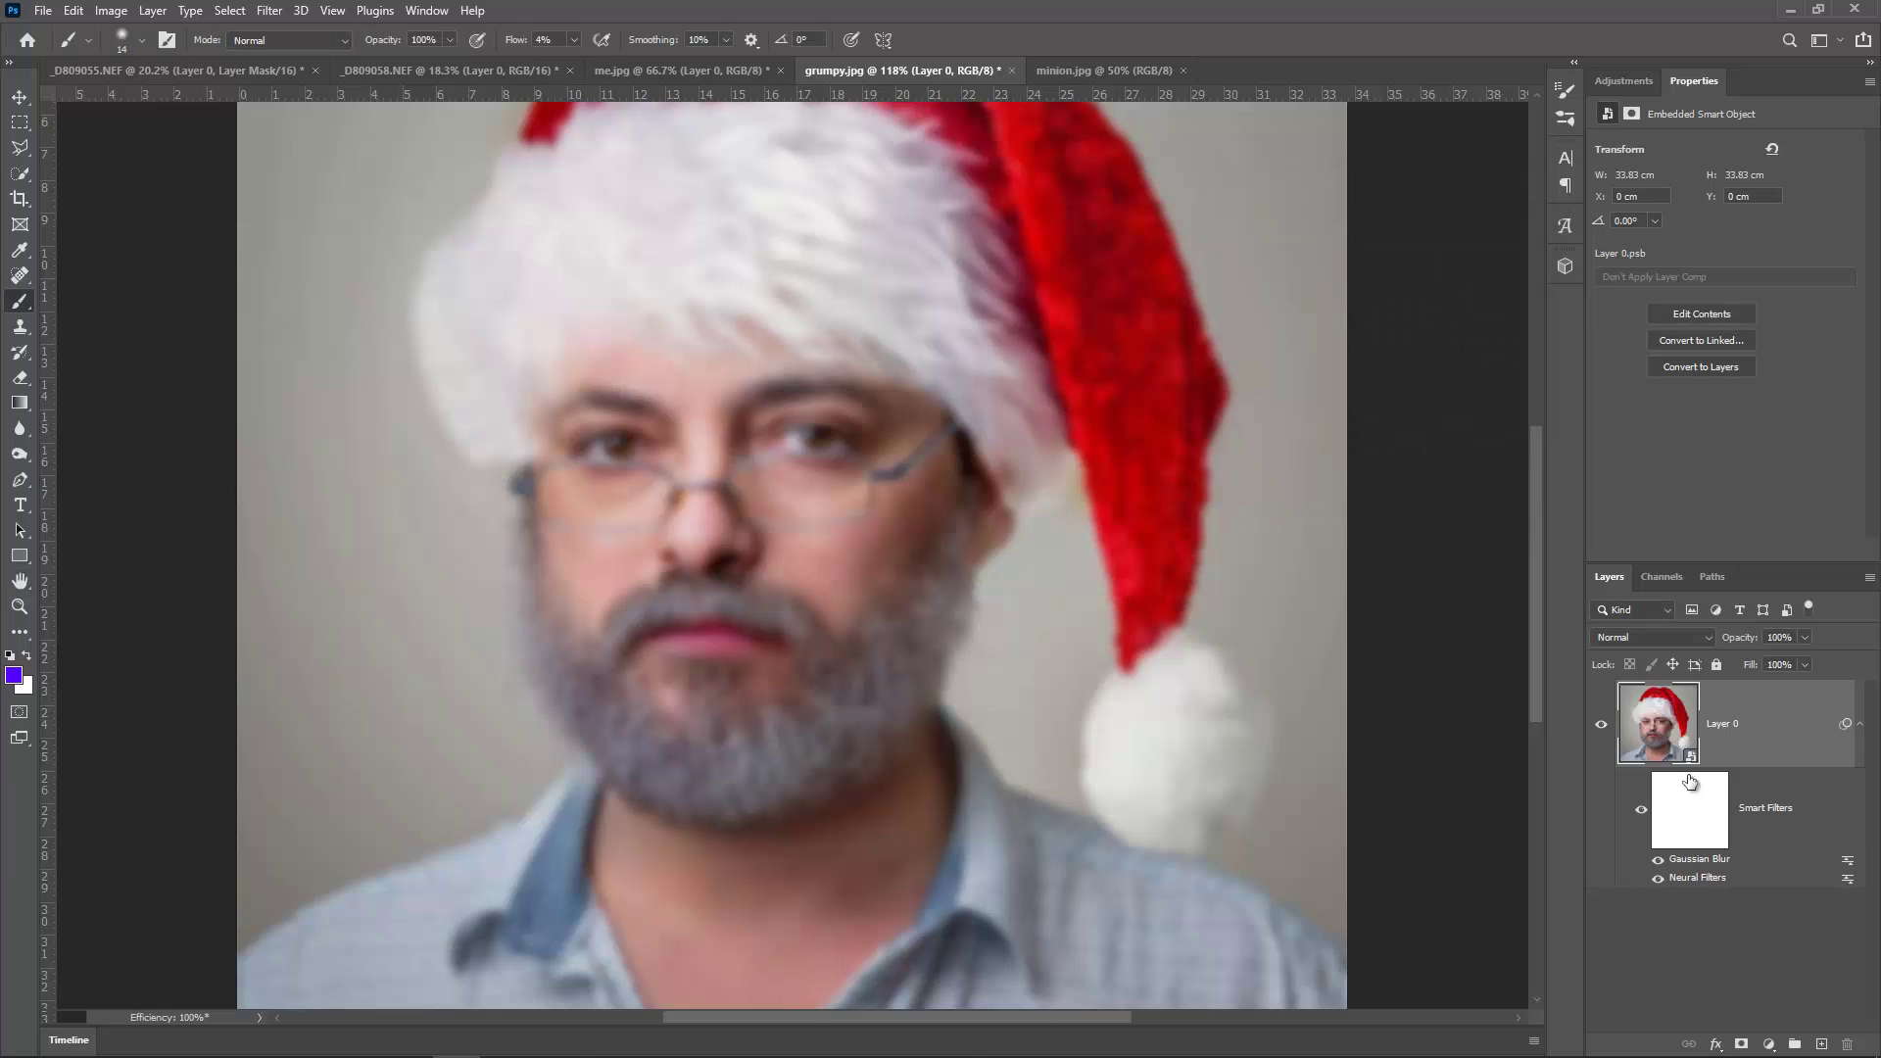
pyautogui.moveTo(1714, 859); pyautogui.dragTo(1847, 1037)
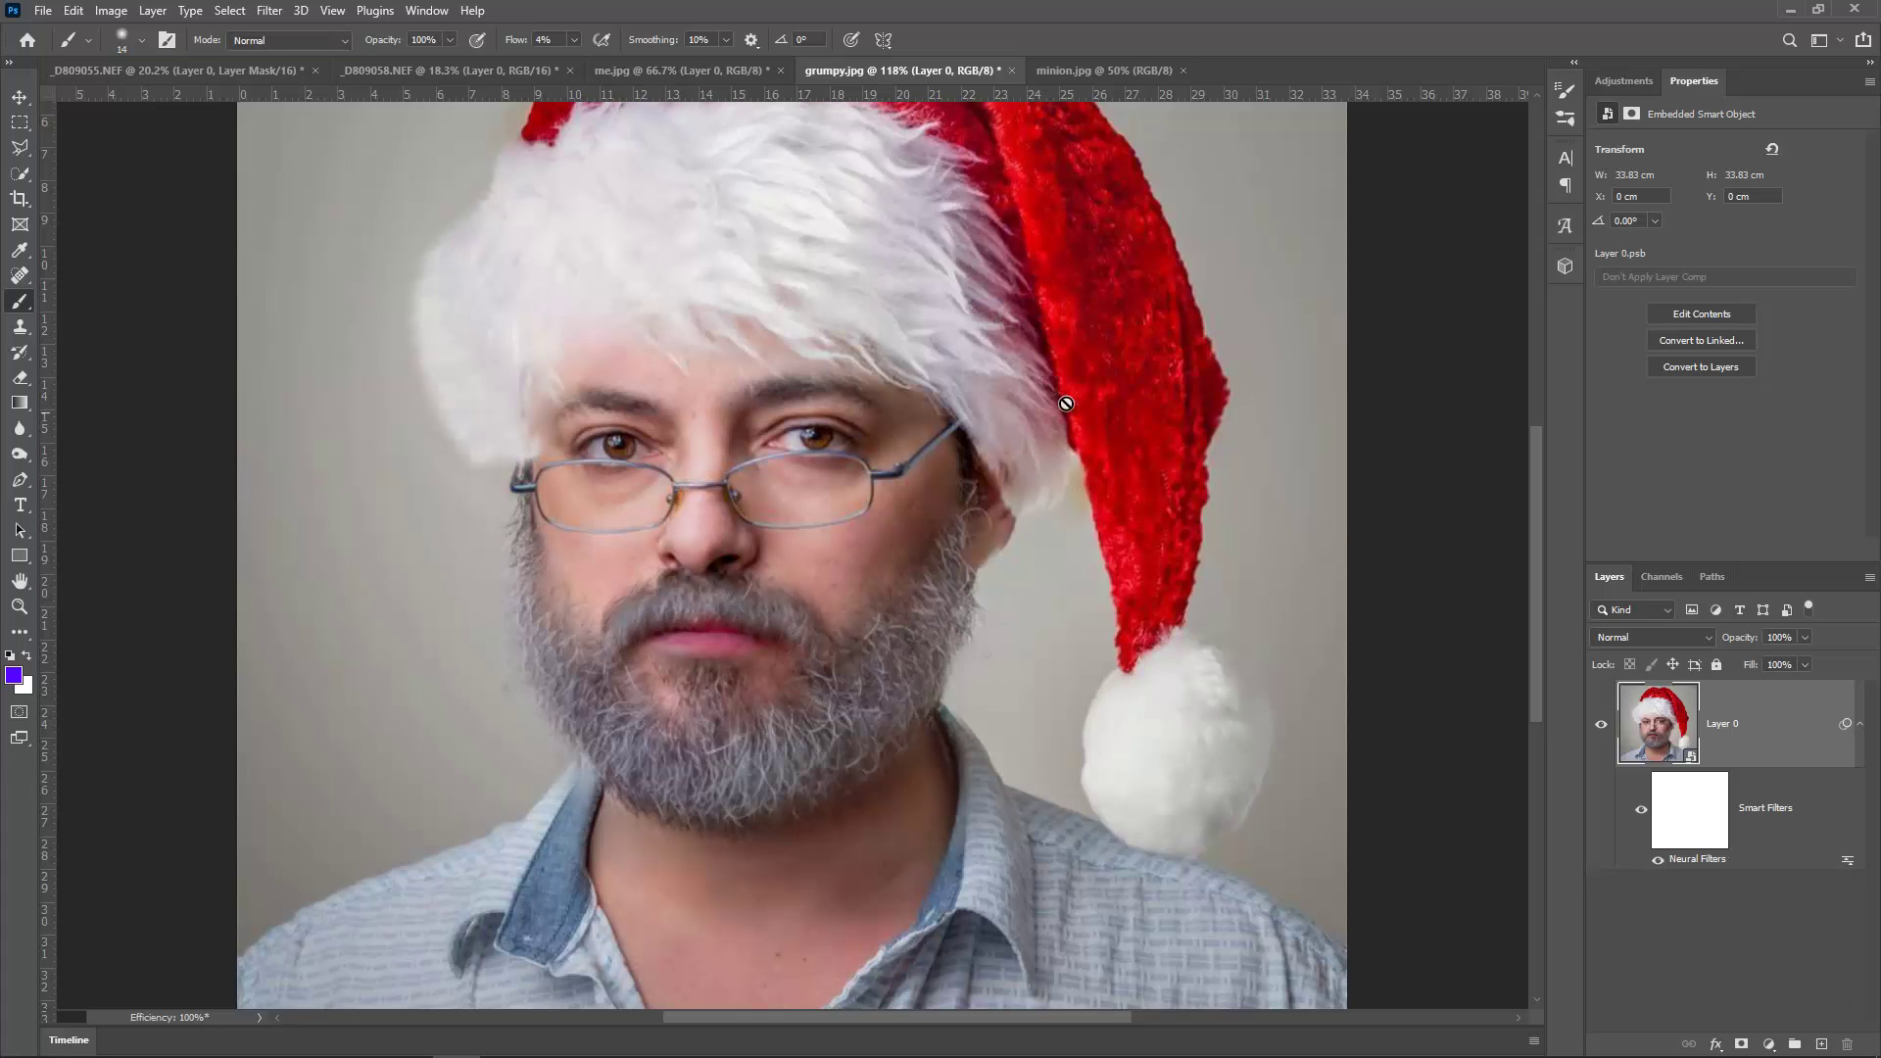
pyautogui.click(1103, 70)
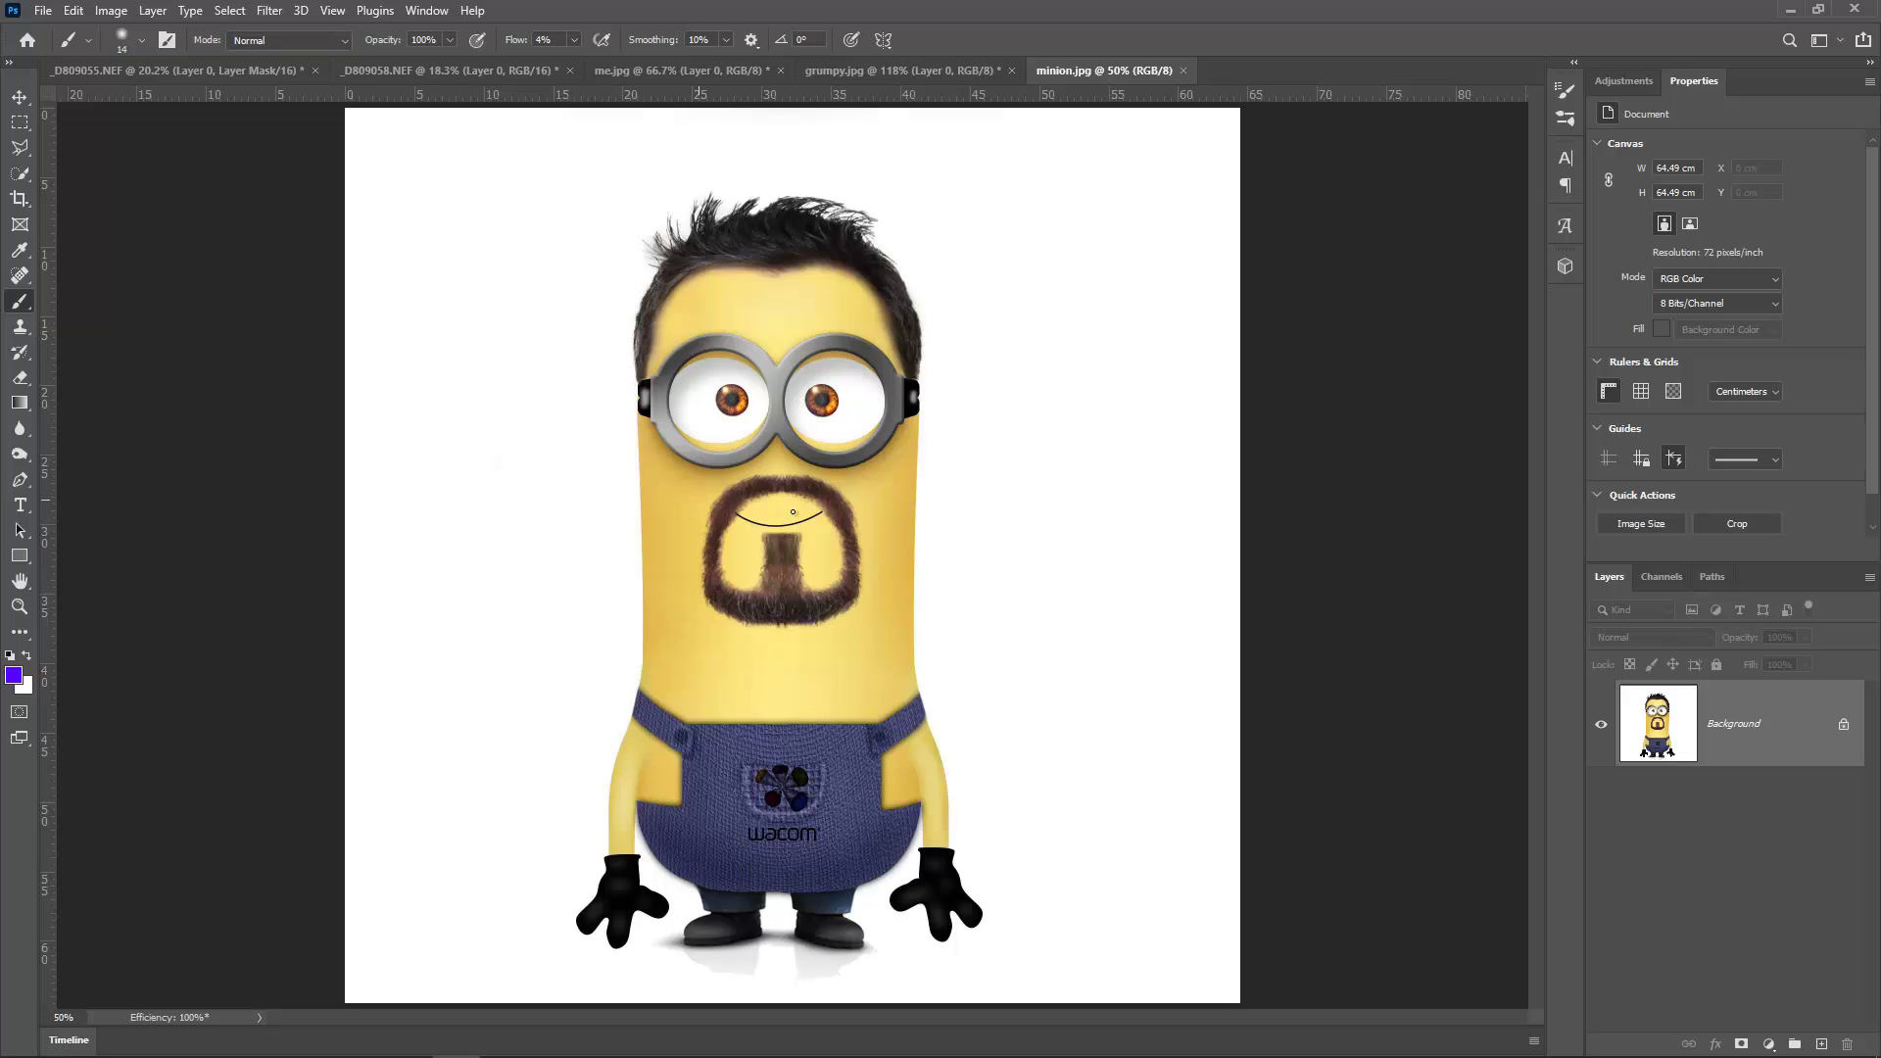
pyautogui.click(269, 9)
pyautogui.click(298, 90)
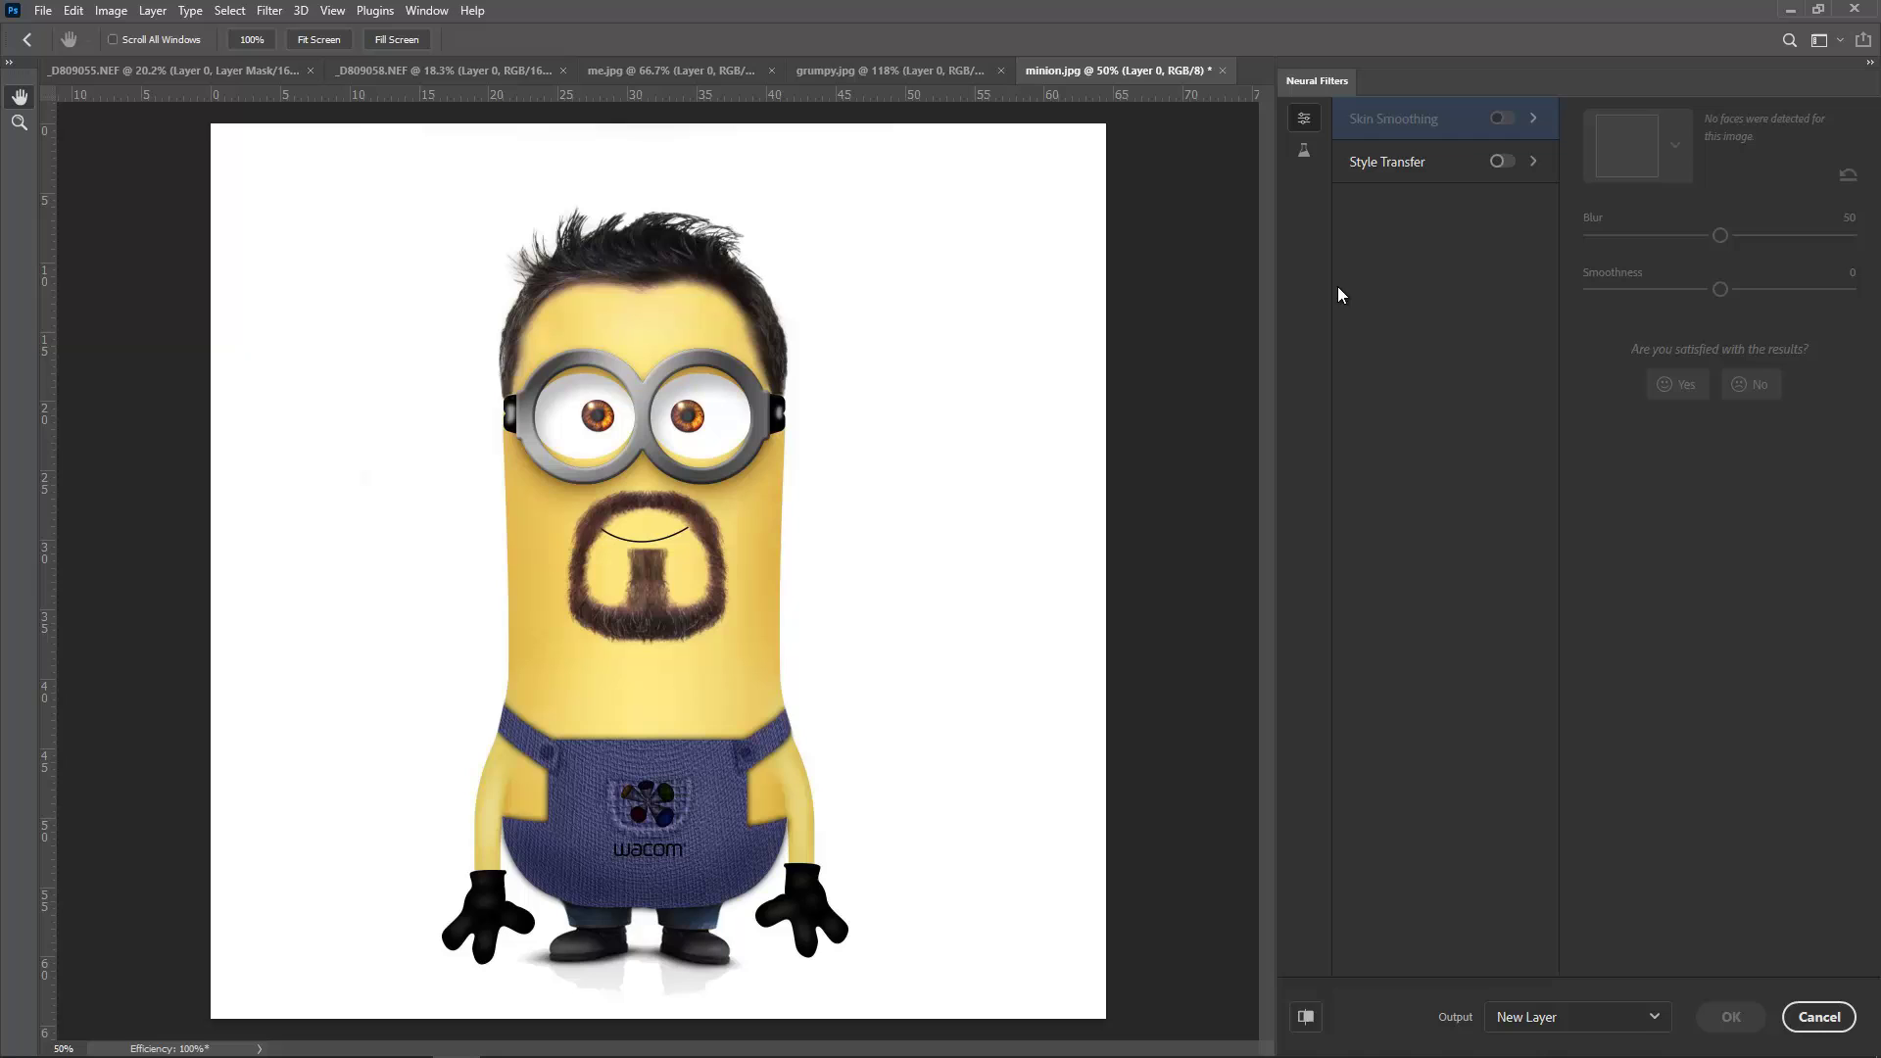
pyautogui.click(1303, 150)
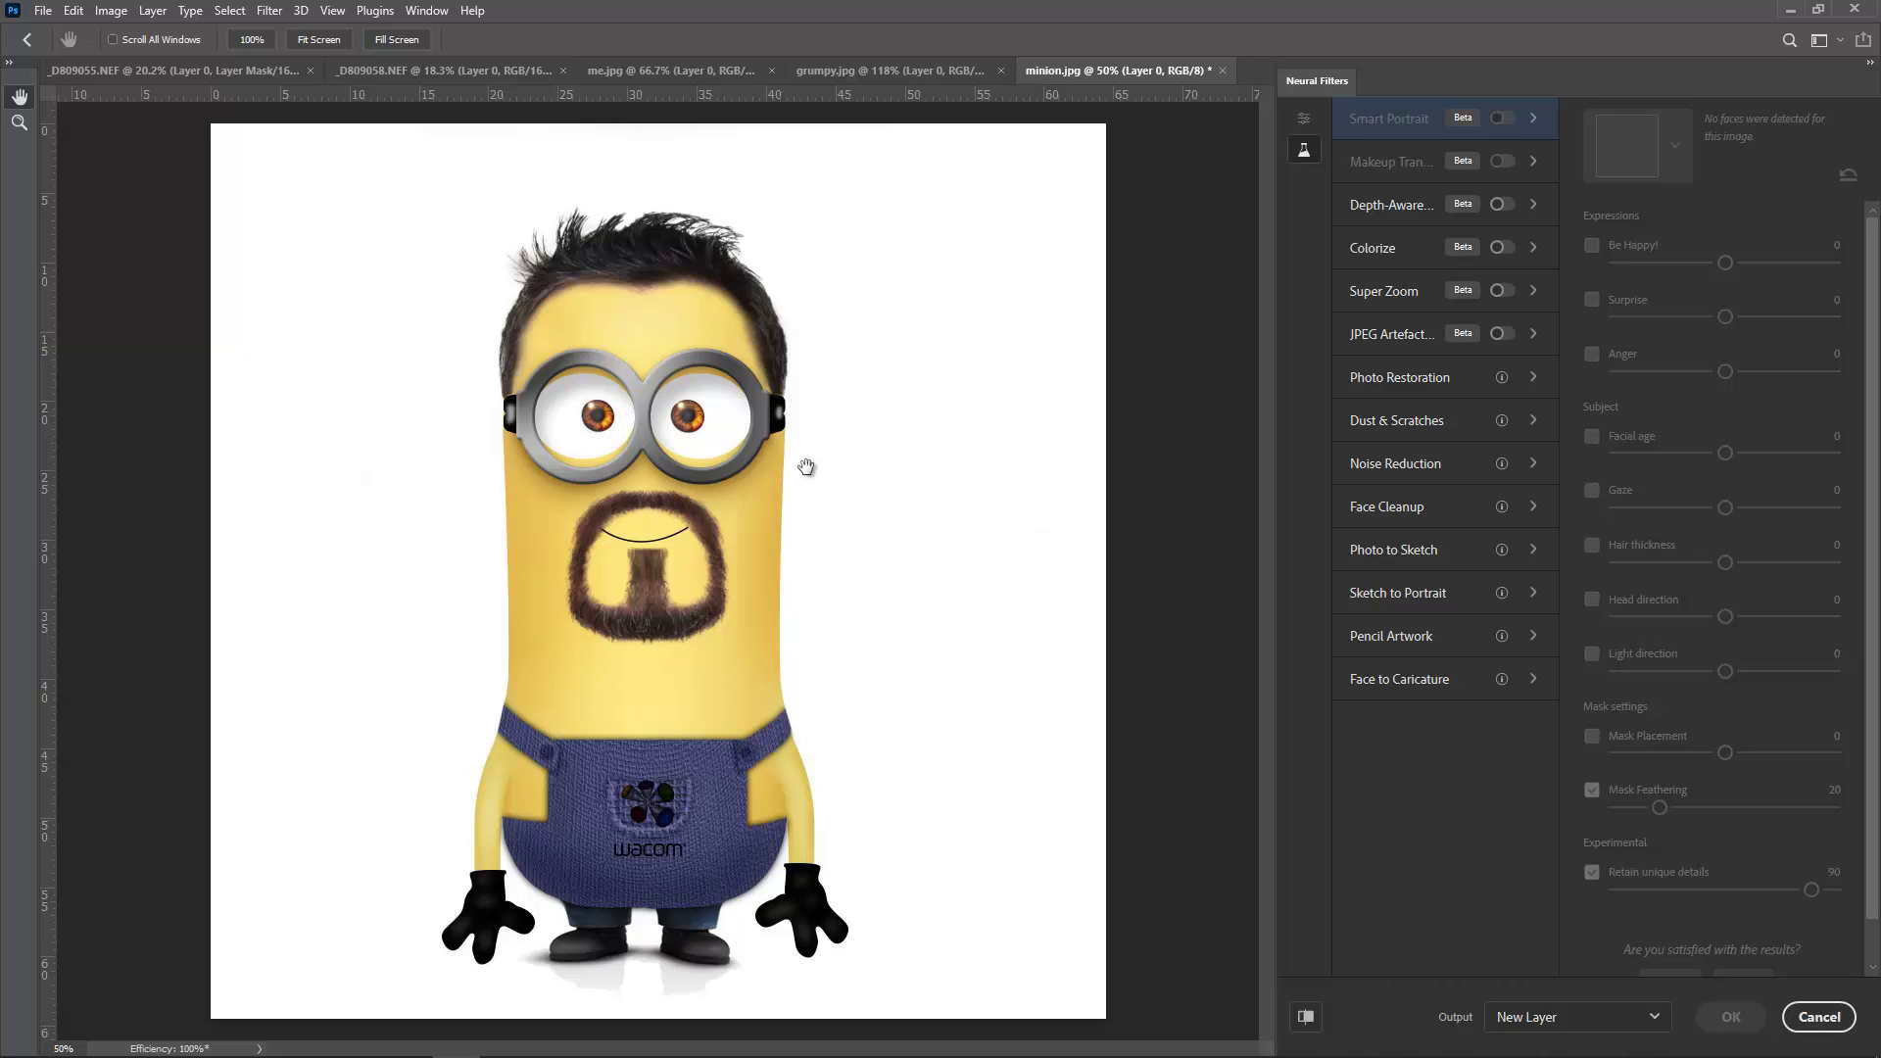
# Step: Close Neural Filters unapplied, then switch through _D809058.NEF and me.jpg to _D809055.NEF
pyautogui.click(1819, 1016)
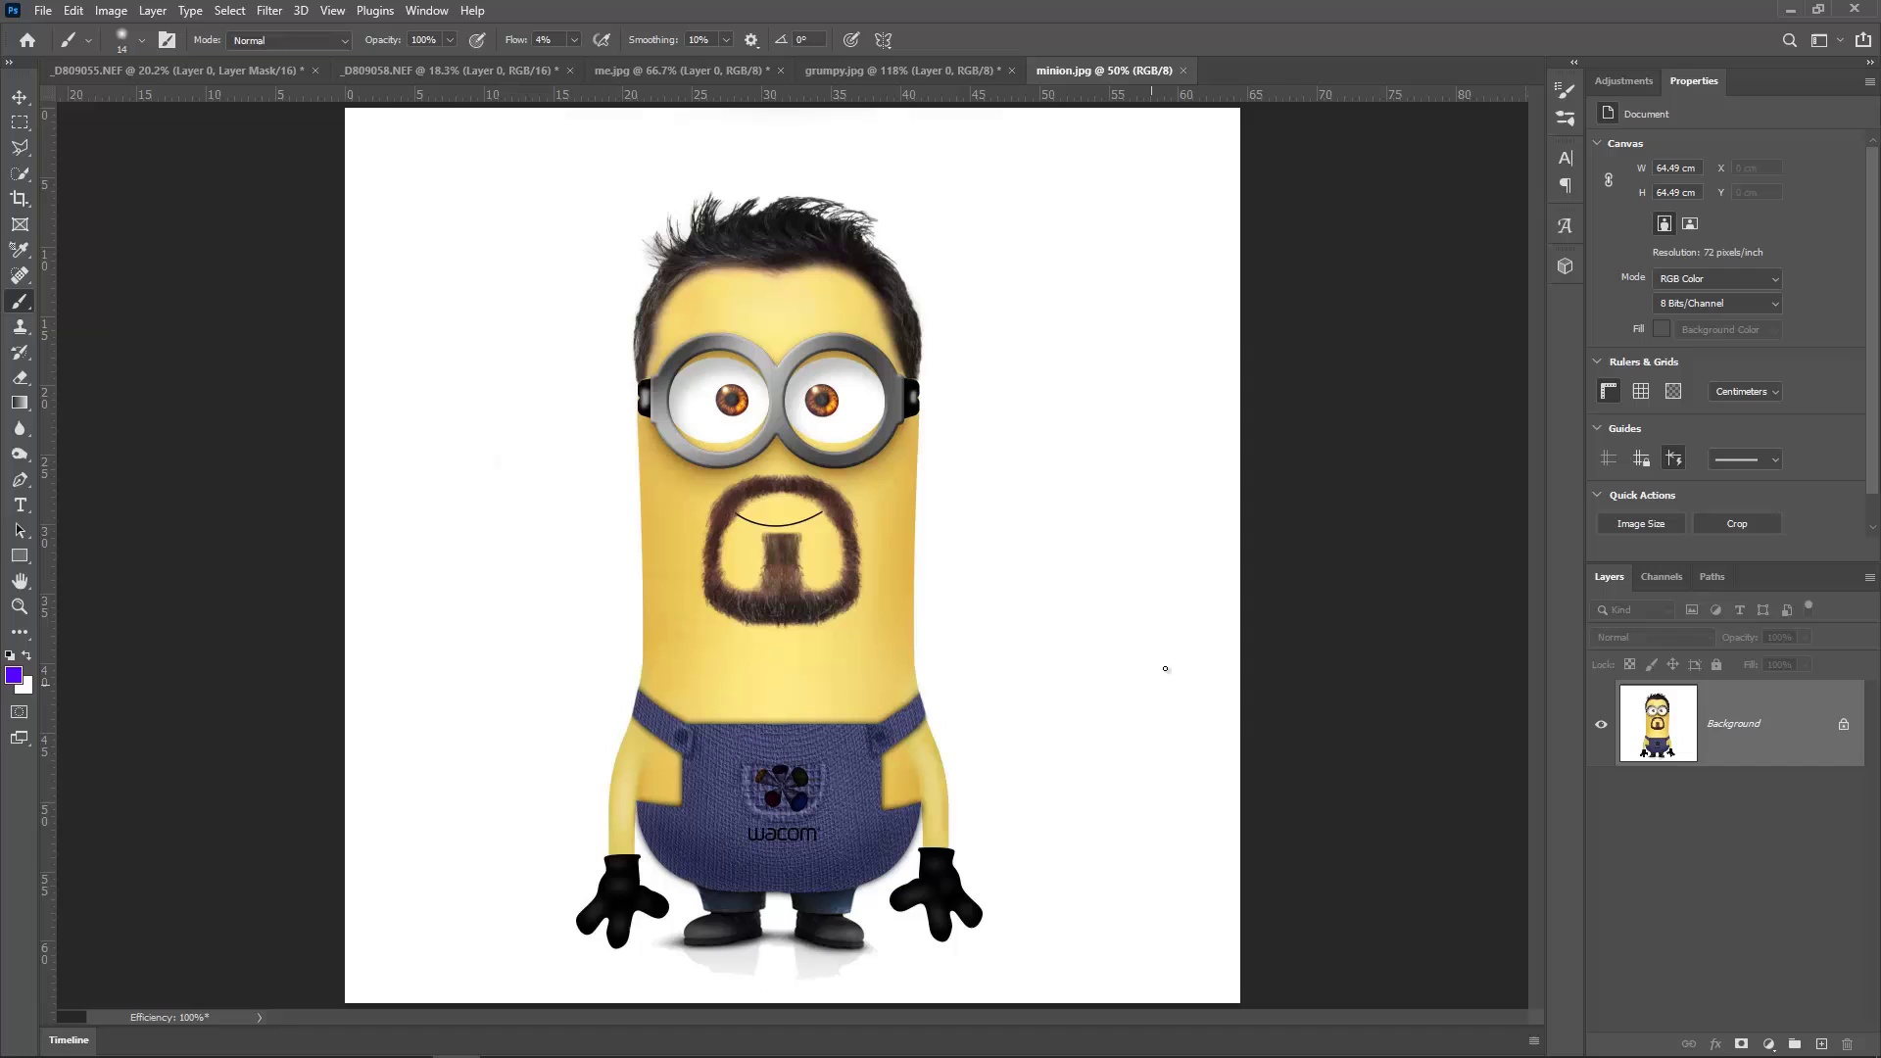
pyautogui.scroll(-3, 789, 624)
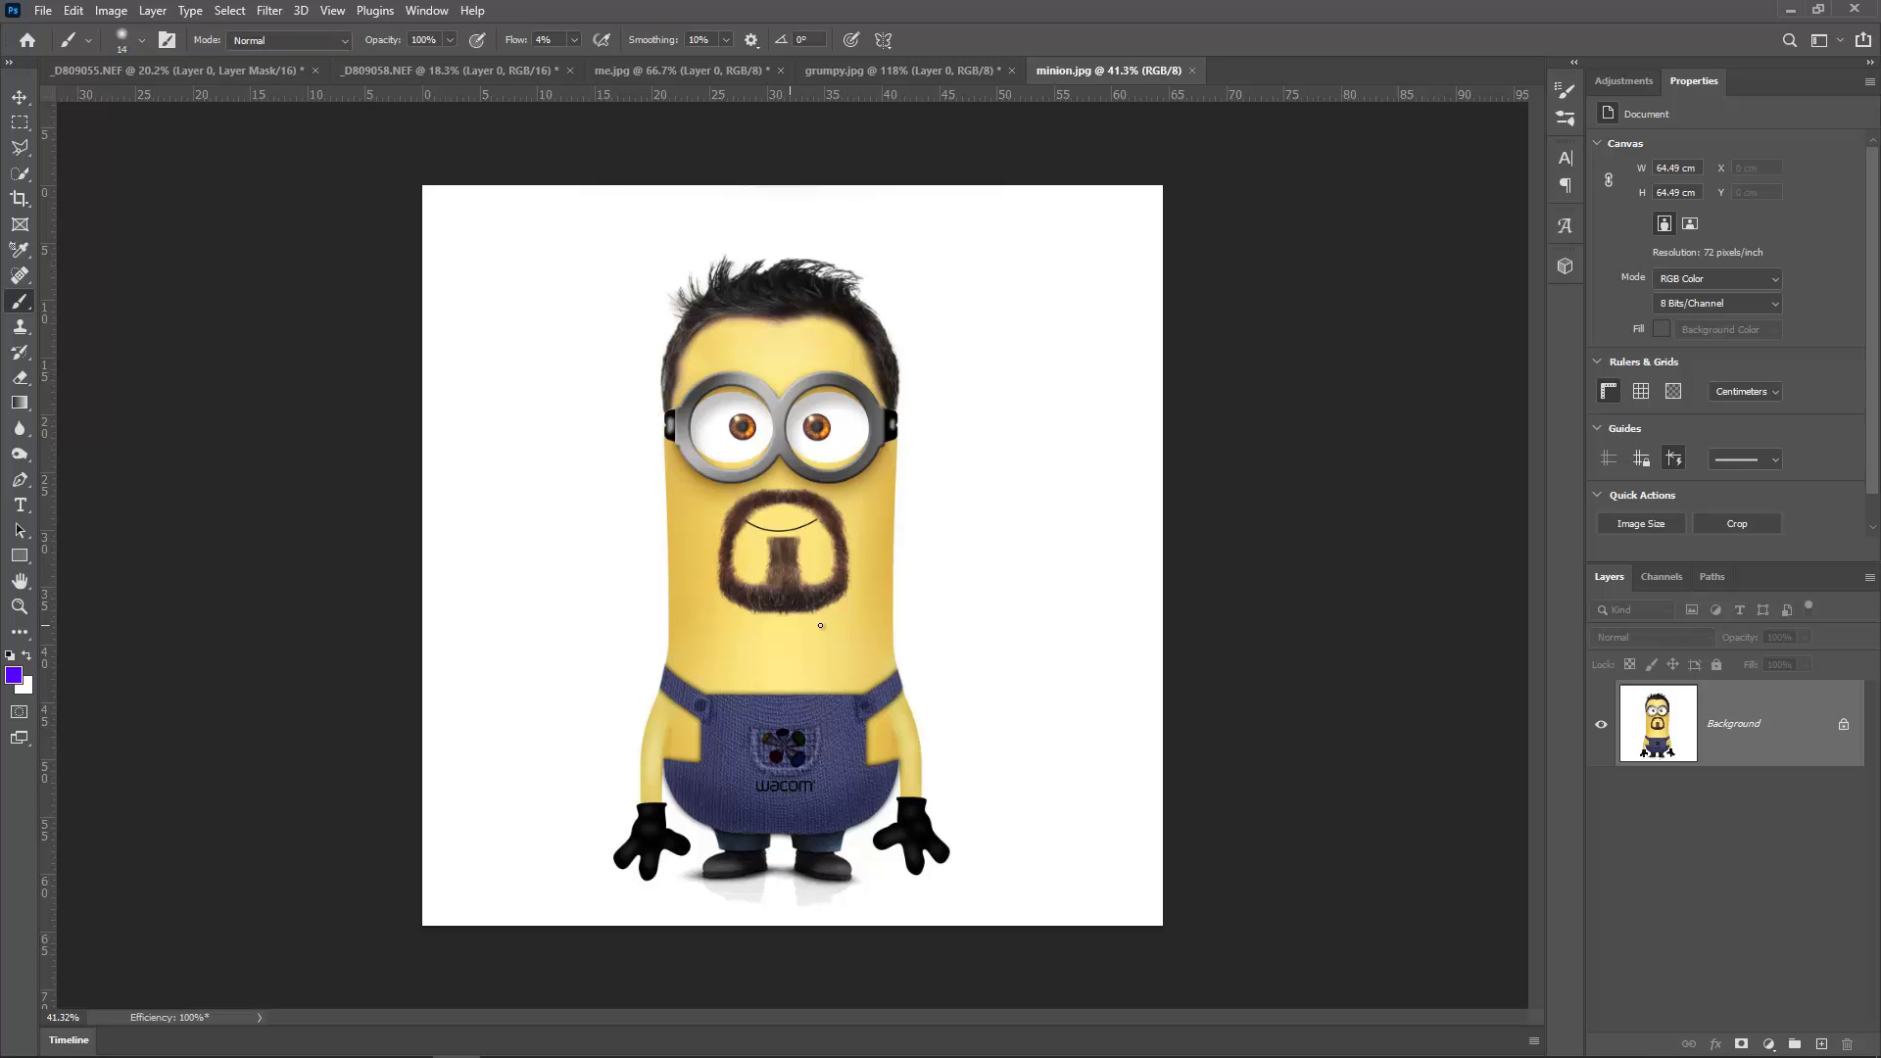
pyautogui.click(425, 61)
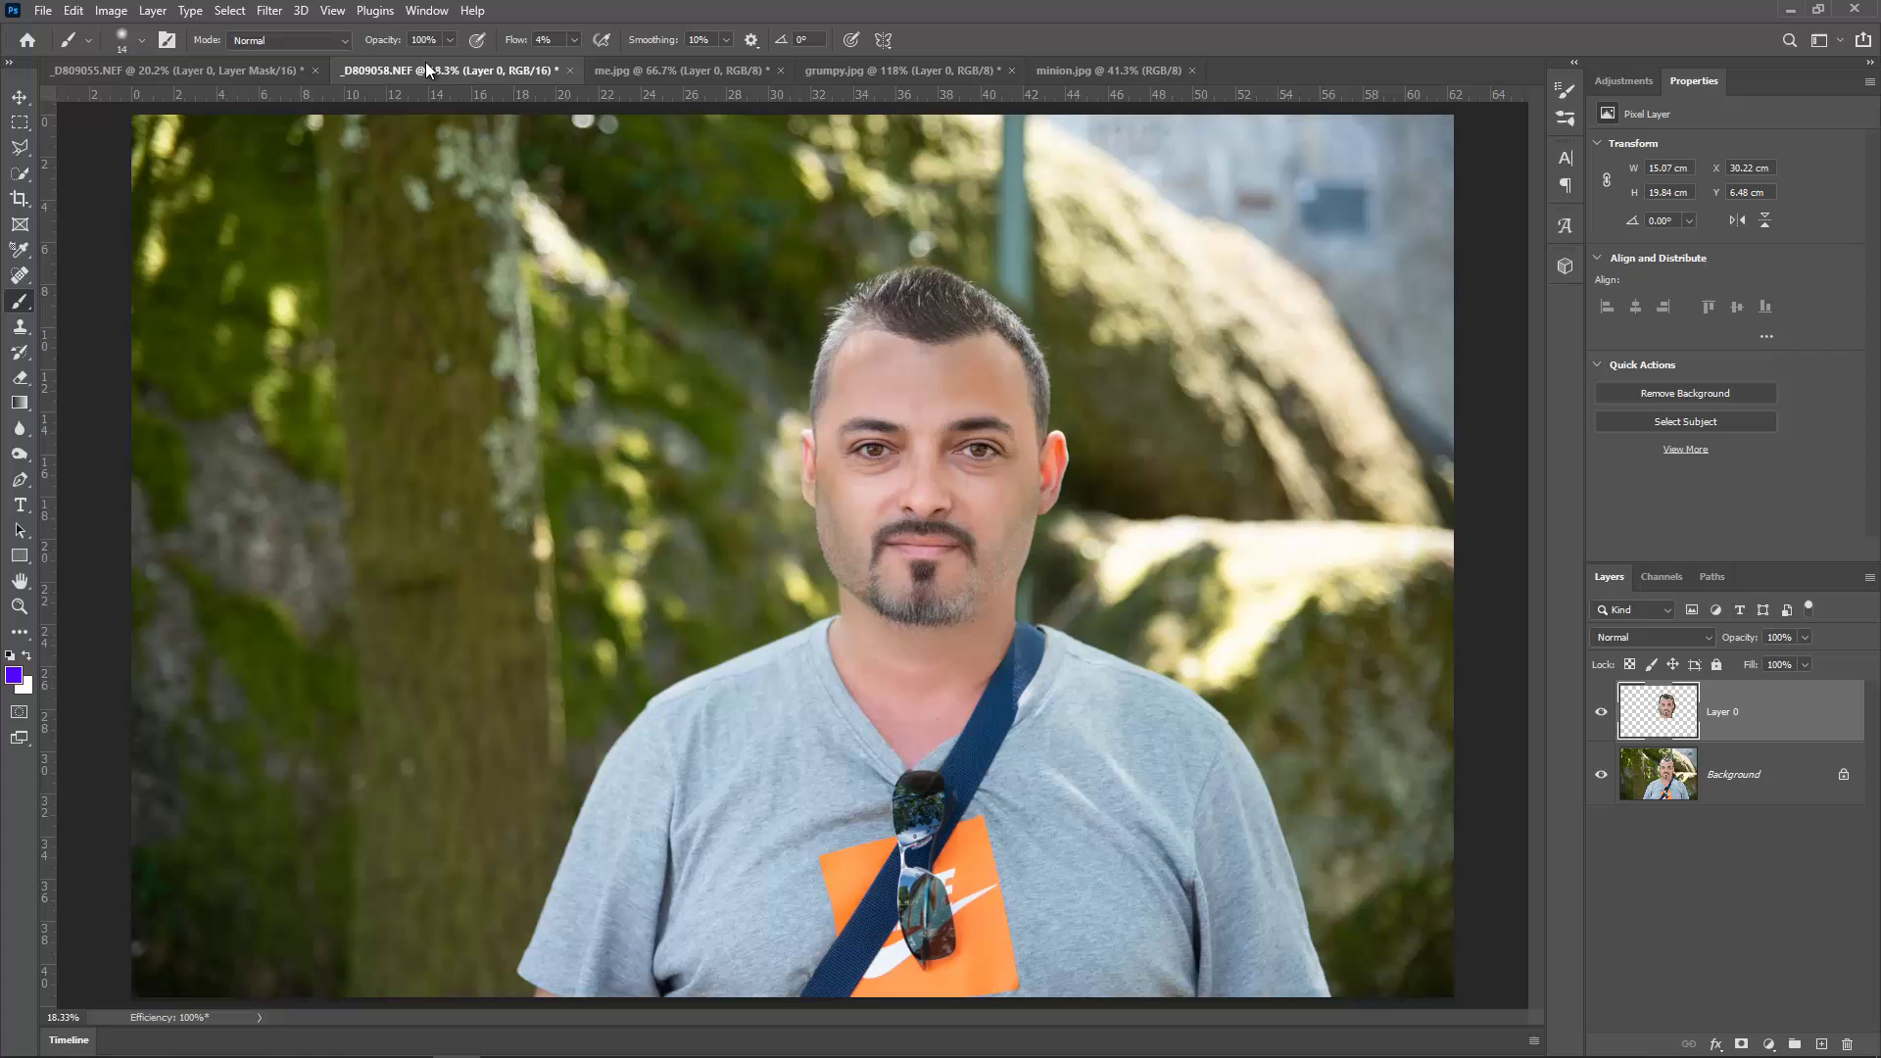
pyautogui.click(678, 68)
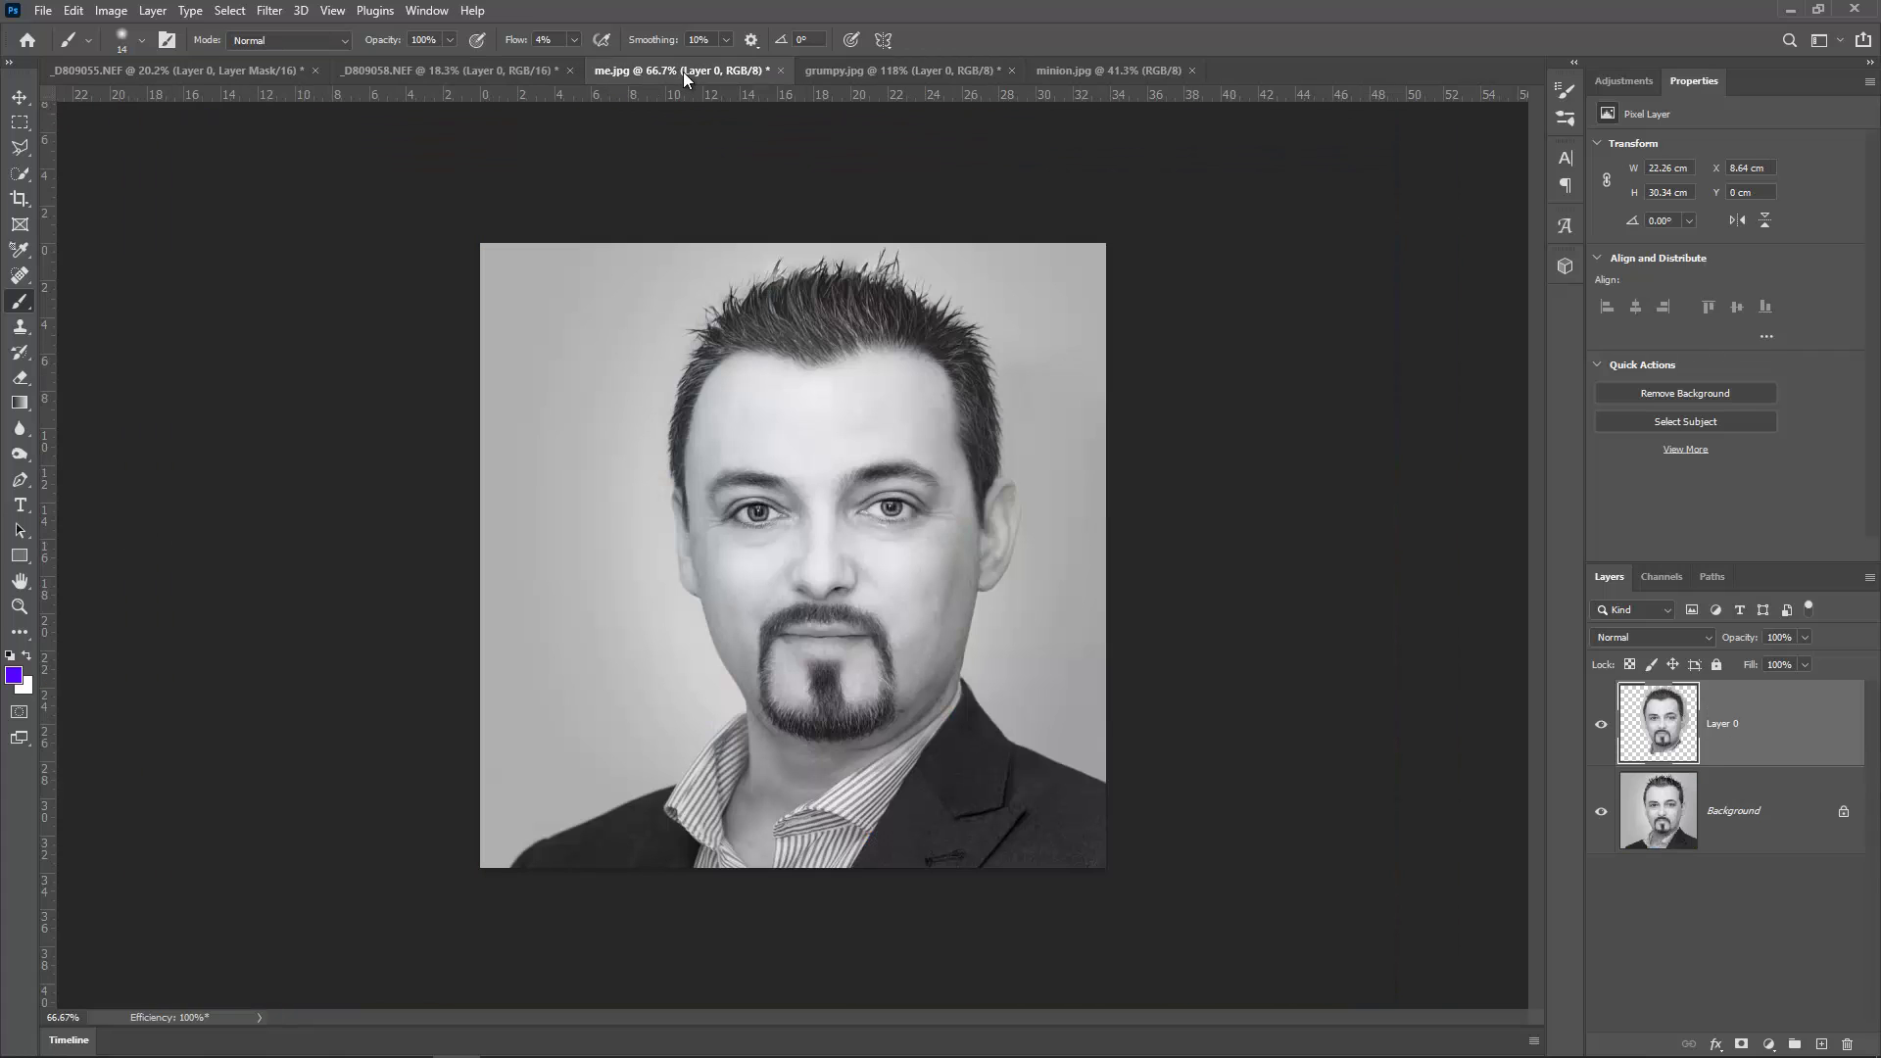
pyautogui.click(266, 66)
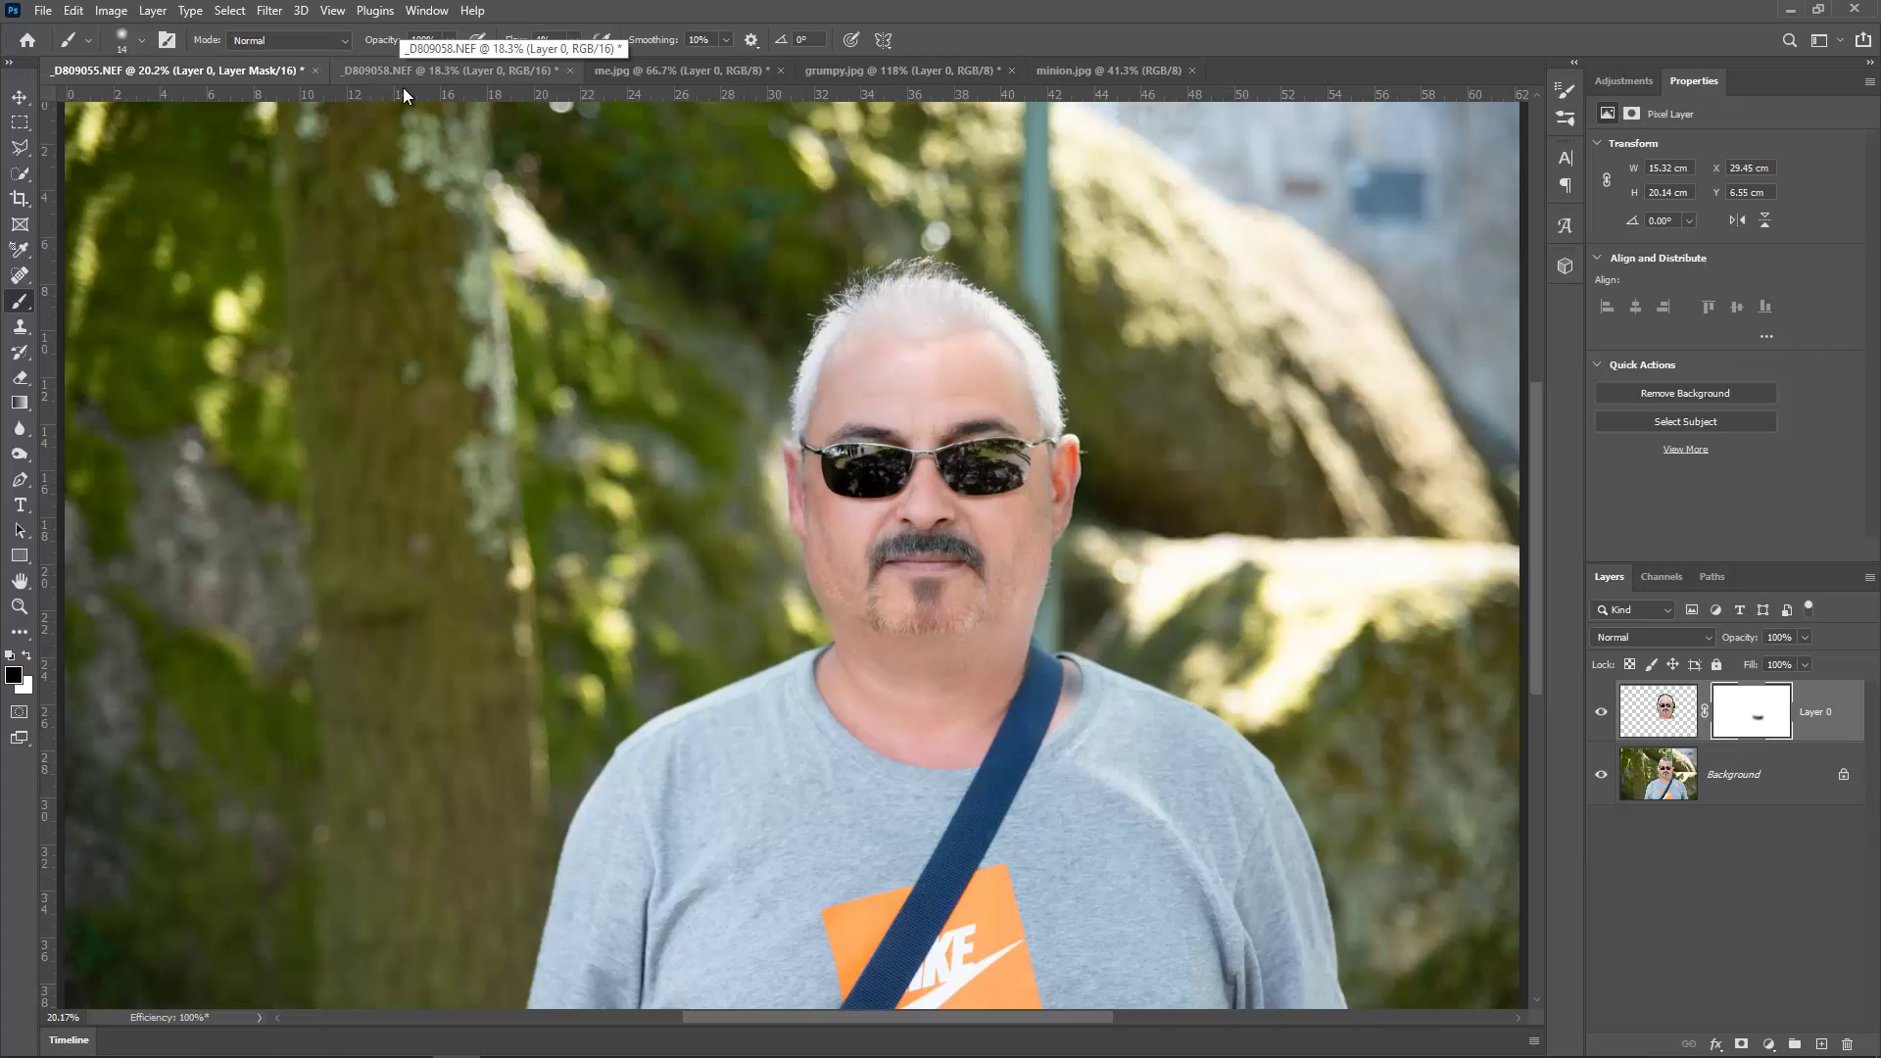